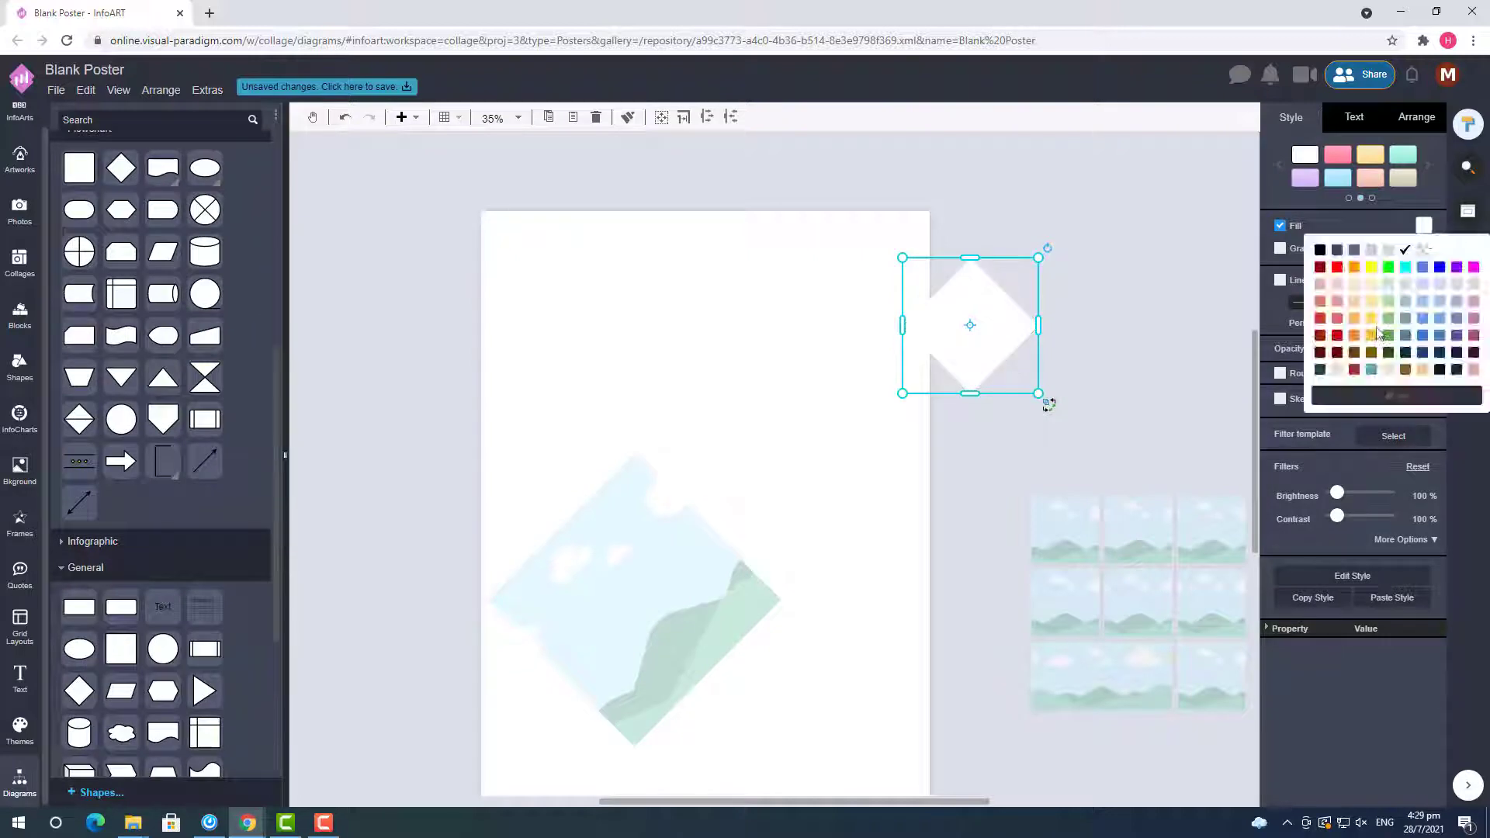
# - Fill the small white diamond with muted teal, place it just right of the page, and shift the large photo frame rightward
pyautogui.click(1390, 301)
pyautogui.click(1141, 326)
pyautogui.moveTo(991, 320); pyautogui.dragTo(1027, 330)
pyautogui.moveTo(634, 601); pyautogui.dragTo(843, 624)
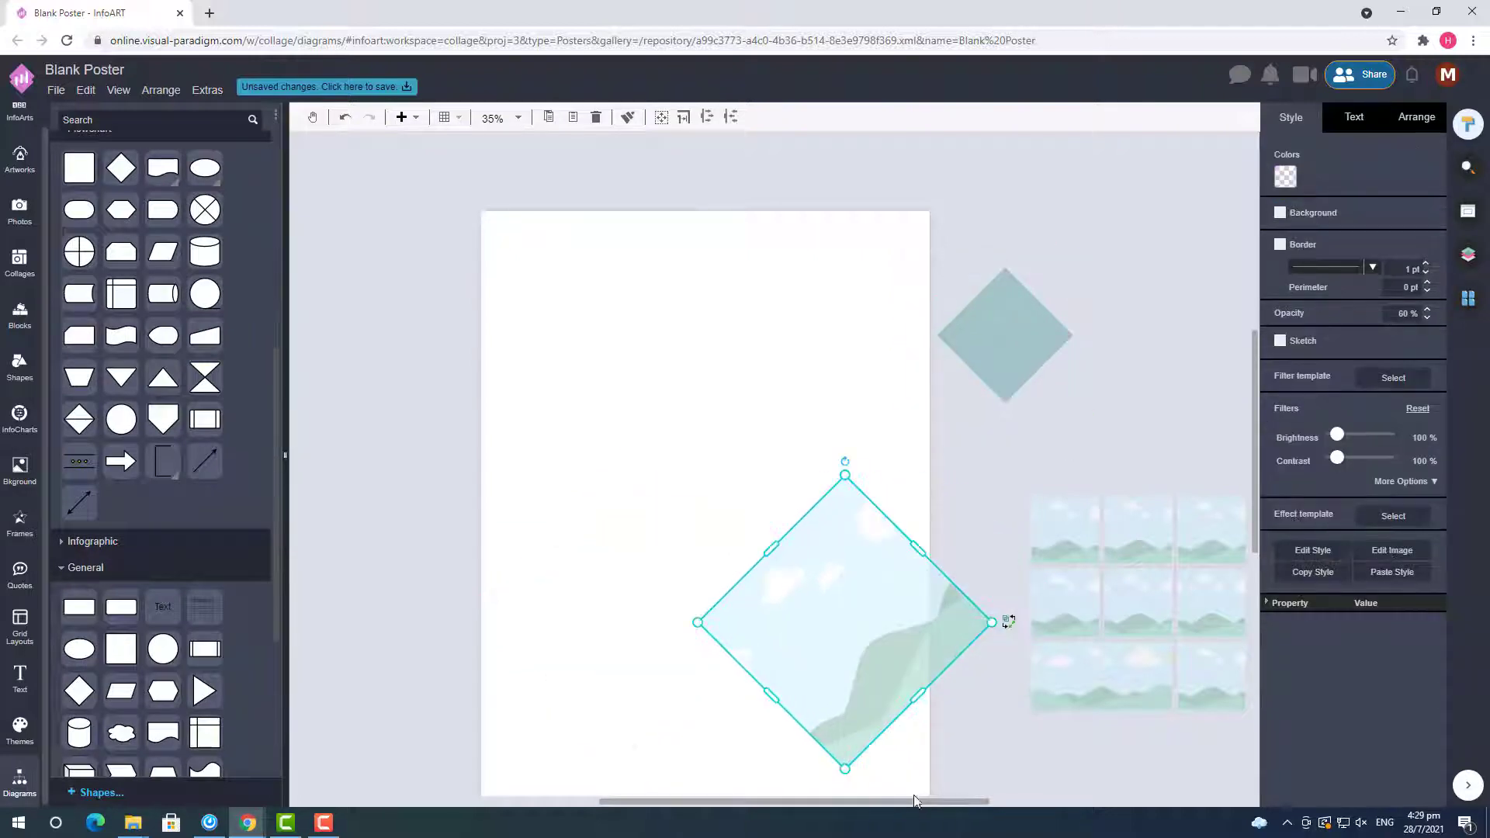
# - Move the photo grid collage up and away to the right of the page, then open the photo library
pyautogui.moveTo(914, 801); pyautogui.dragTo(1030, 801)
pyautogui.moveTo(935, 658); pyautogui.dragTo(1099, 254)
pyautogui.click(516, 608)
pyautogui.click(20, 209)
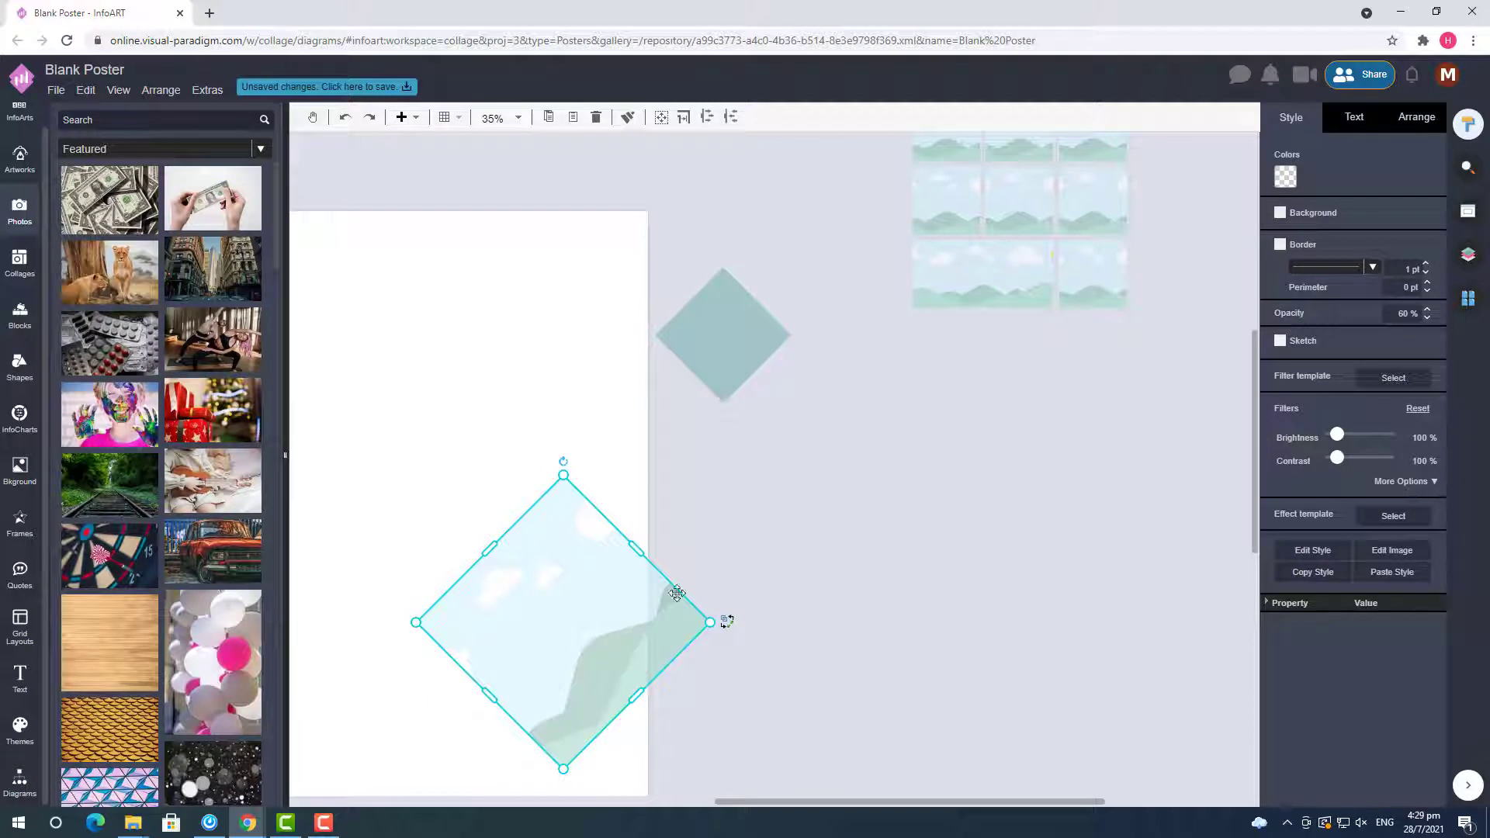
# - Raise the large diamond photo frame at the page's right edge and place a smaller copy against its lower-left side
pyautogui.scroll(-2, 965, 649)
pyautogui.moveTo(678, 456); pyautogui.dragTo(664, 413)
pyautogui.moveTo(700, 554); pyautogui.dragTo(522, 663)
pyautogui.scroll(-1, 908, 665)
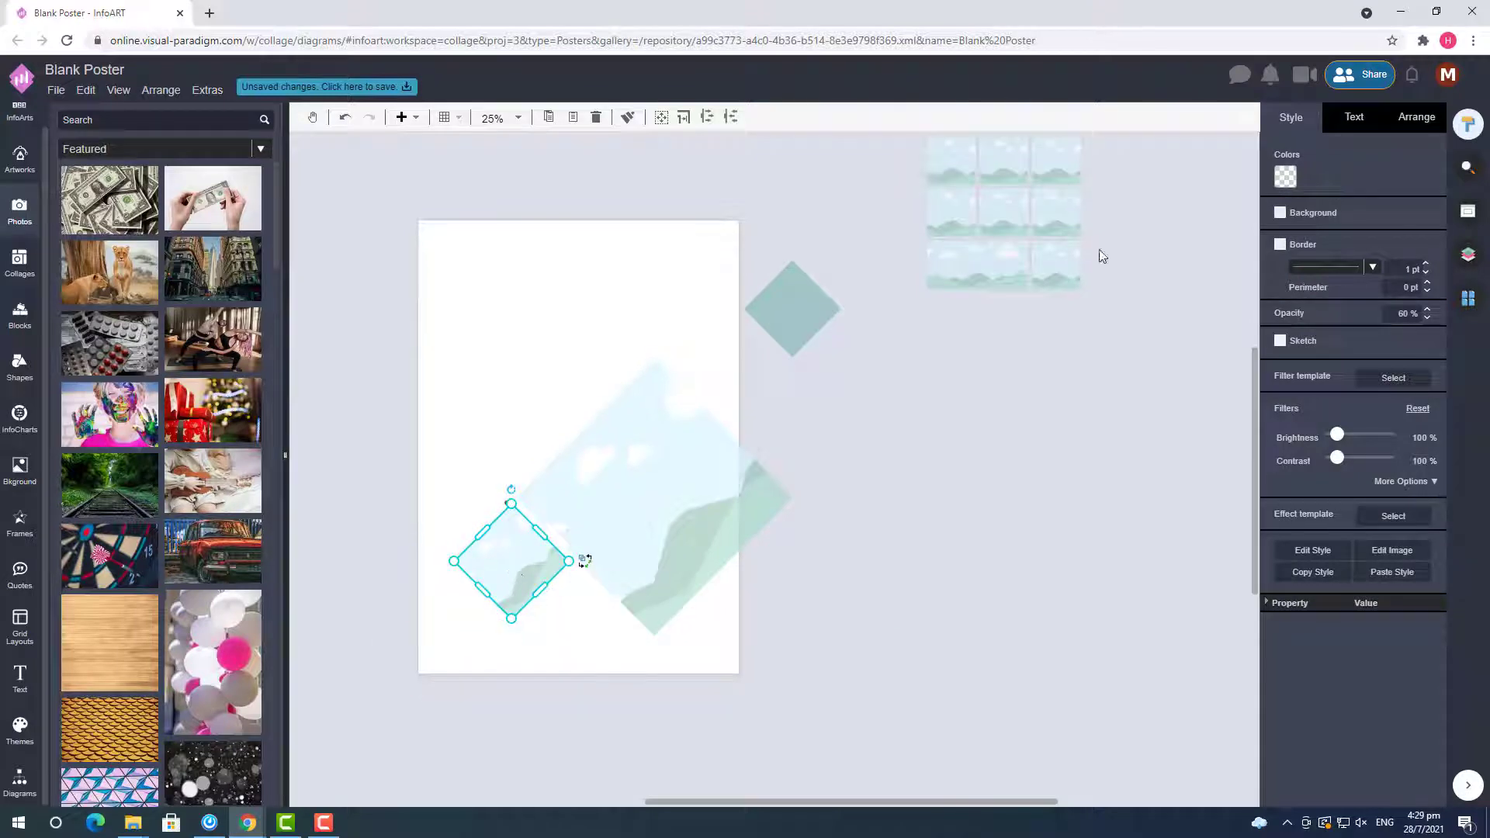
# - Place a copy of the small diamond photo frame beside the page and colour it teal
pyautogui.click(802, 311)
pyautogui.moveTo(516, 567); pyautogui.dragTo(917, 545)
pyautogui.click(1286, 180)
pyautogui.click(1334, 324)
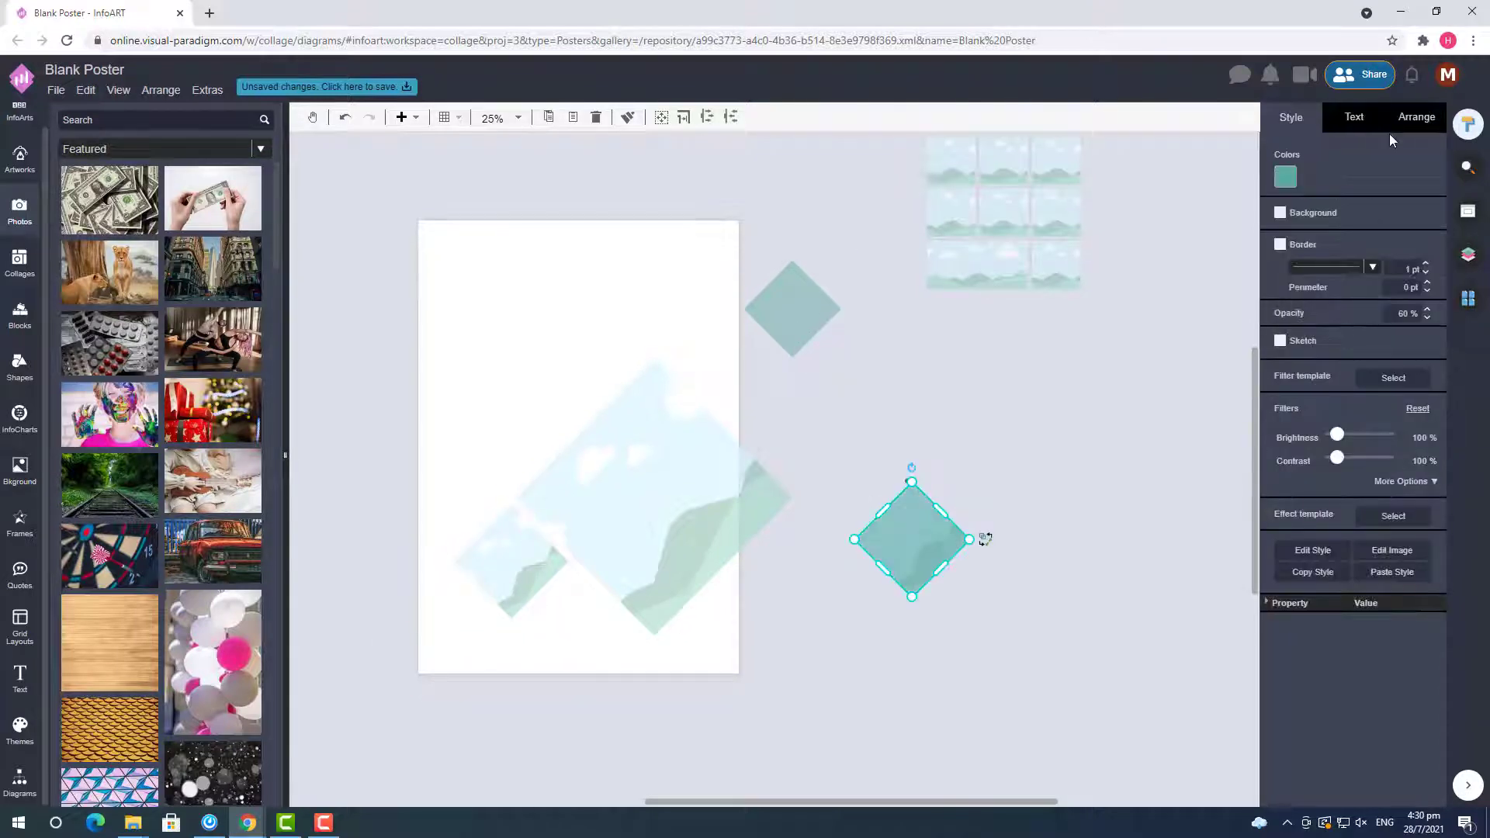
# - Position the small teal diamond below the small photo frame, leaving an even gap to both photo frames
pyautogui.click(1417, 118)
pyautogui.click(1288, 117)
pyautogui.click(958, 585)
pyautogui.moveTo(937, 546); pyautogui.dragTo(598, 632)
pyautogui.click(562, 711)
pyautogui.scroll(4, 562, 710)
pyautogui.click(482, 443)
pyautogui.keyDown('shift'); pyautogui.click(576, 527); pyautogui.keyUp('shift')
pyautogui.click(517, 264)
pyautogui.moveTo(610, 550); pyautogui.dragTo(617, 548)
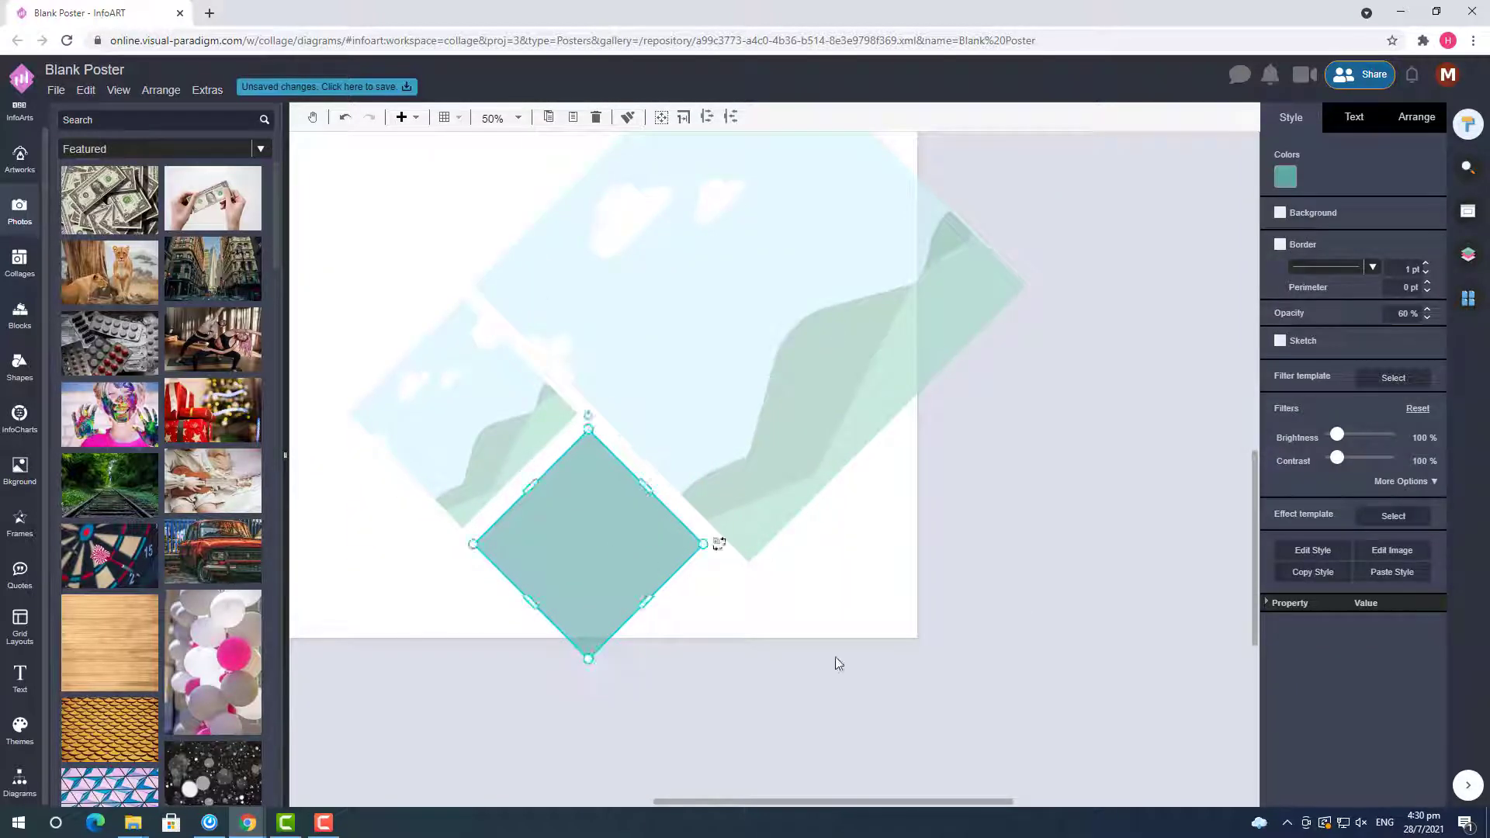
# - Set the small teal diamond's opacity to 100%
pyautogui.scroll(-4, 838, 664)
pyautogui.moveTo(1408, 314); pyautogui.dragTo(1358, 312)
pyautogui.write('100')
pyautogui.click(1104, 635)
# - Enlarge the muted teal diamond and place it against the upper-right side of the large photo frame
pyautogui.scroll(2, 1104, 635)
pyautogui.scroll(-1, 1104, 635)
pyautogui.click(962, 373)
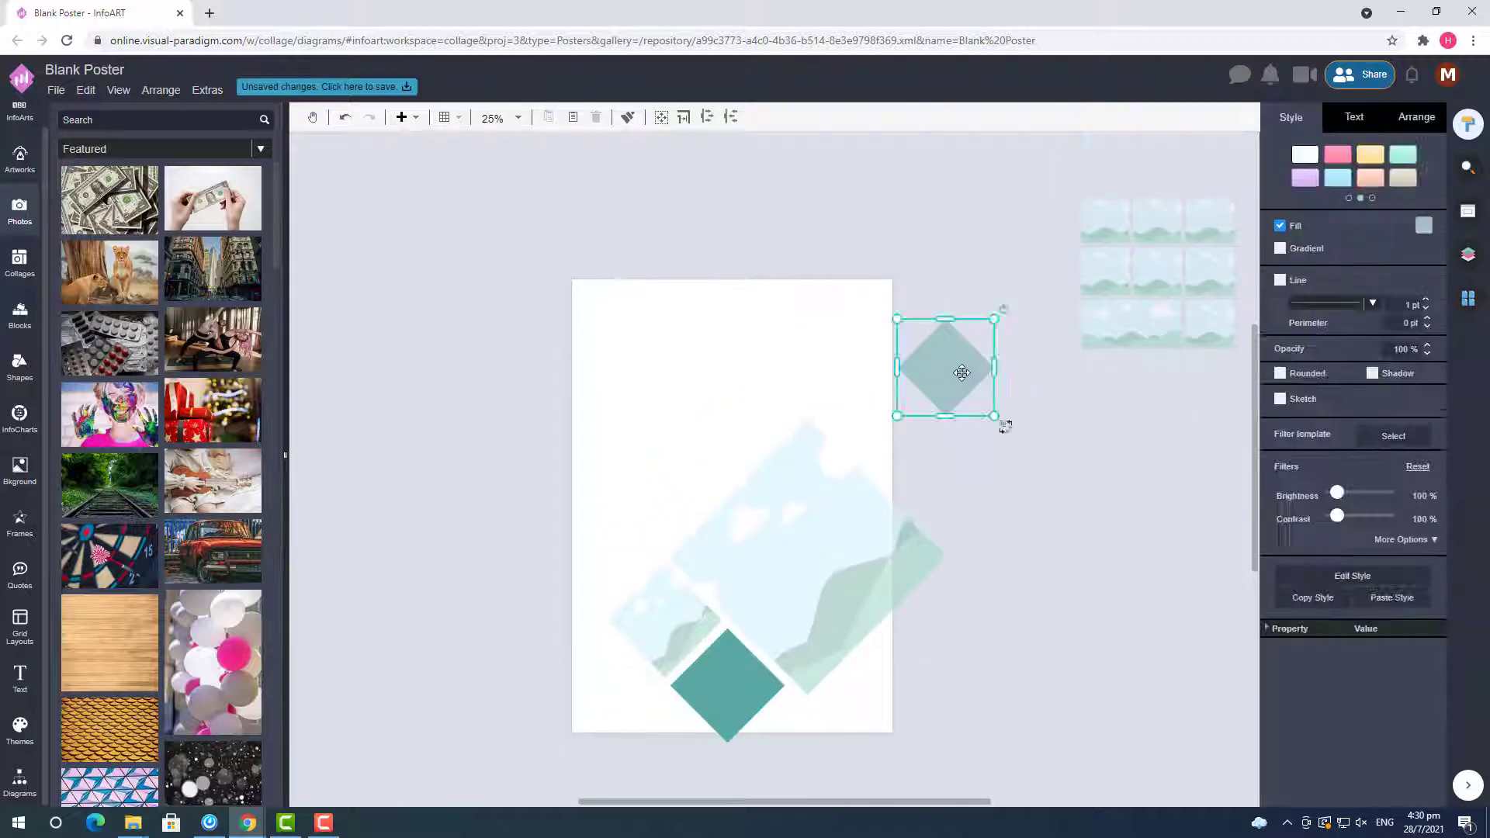
pyautogui.moveTo(909, 363); pyautogui.dragTo(919, 407)
pyautogui.click(966, 553)
pyautogui.scroll(4, 965, 553)
pyautogui.scroll(-5, 980, 553)
pyautogui.scroll(1, 985, 553)
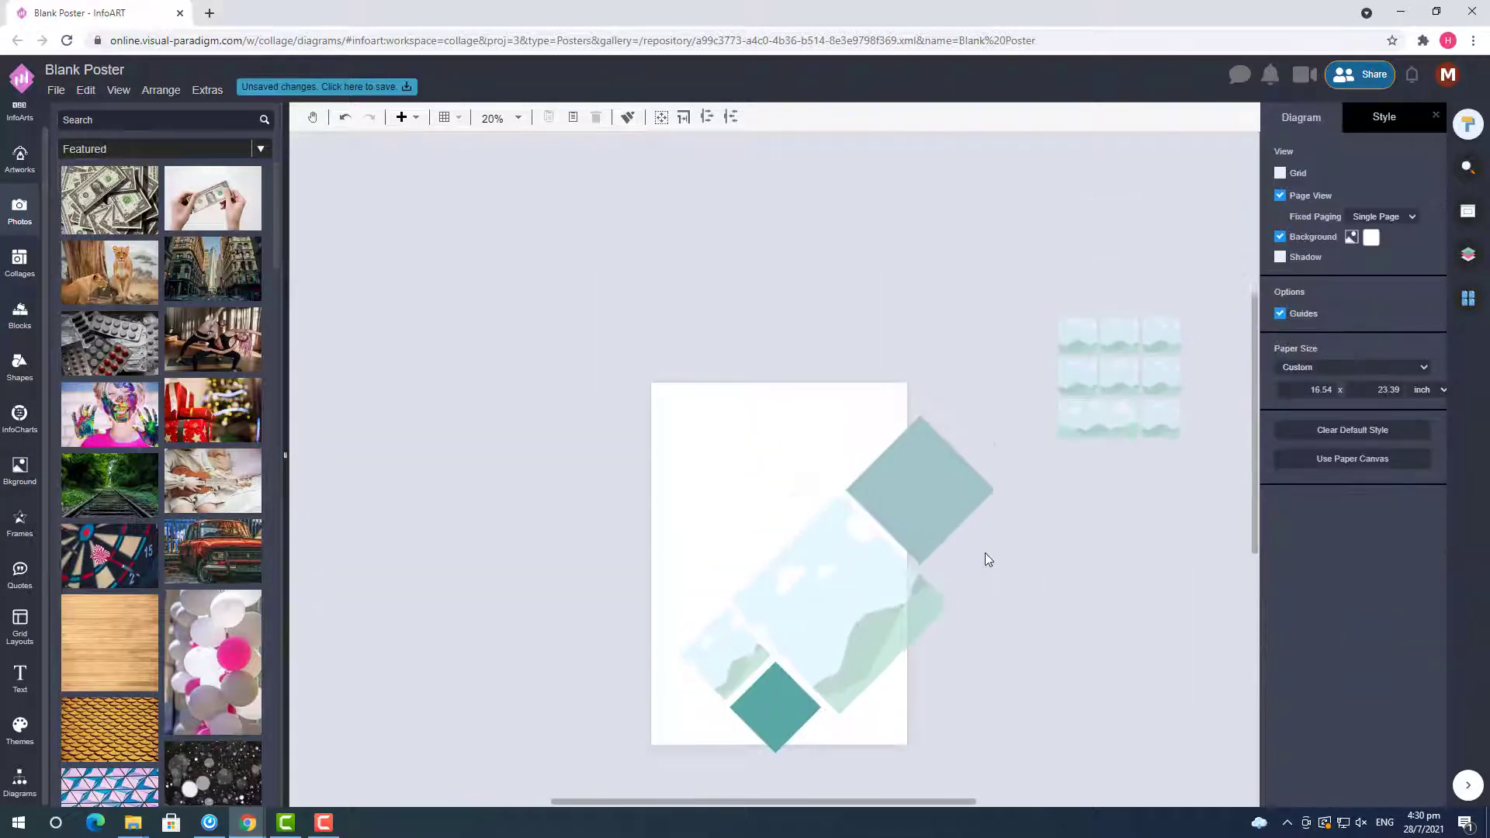
# - Place a copy of the small photo frame beside the large diamond near the page top and recolour that diamond teal
pyautogui.click(723, 668)
pyautogui.moveTo(724, 669); pyautogui.dragTo(840, 475)
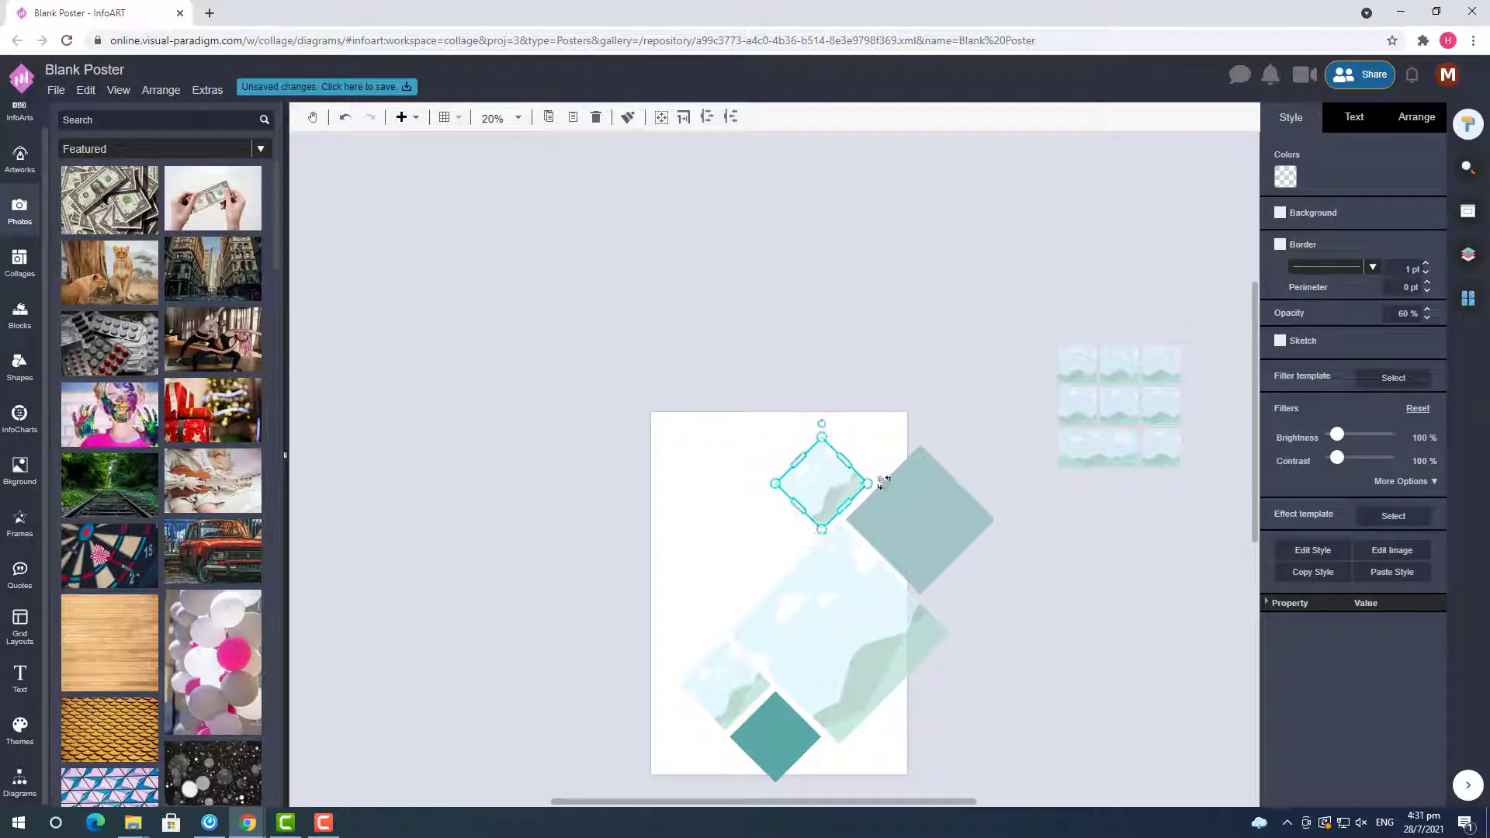
pyautogui.click(924, 544)
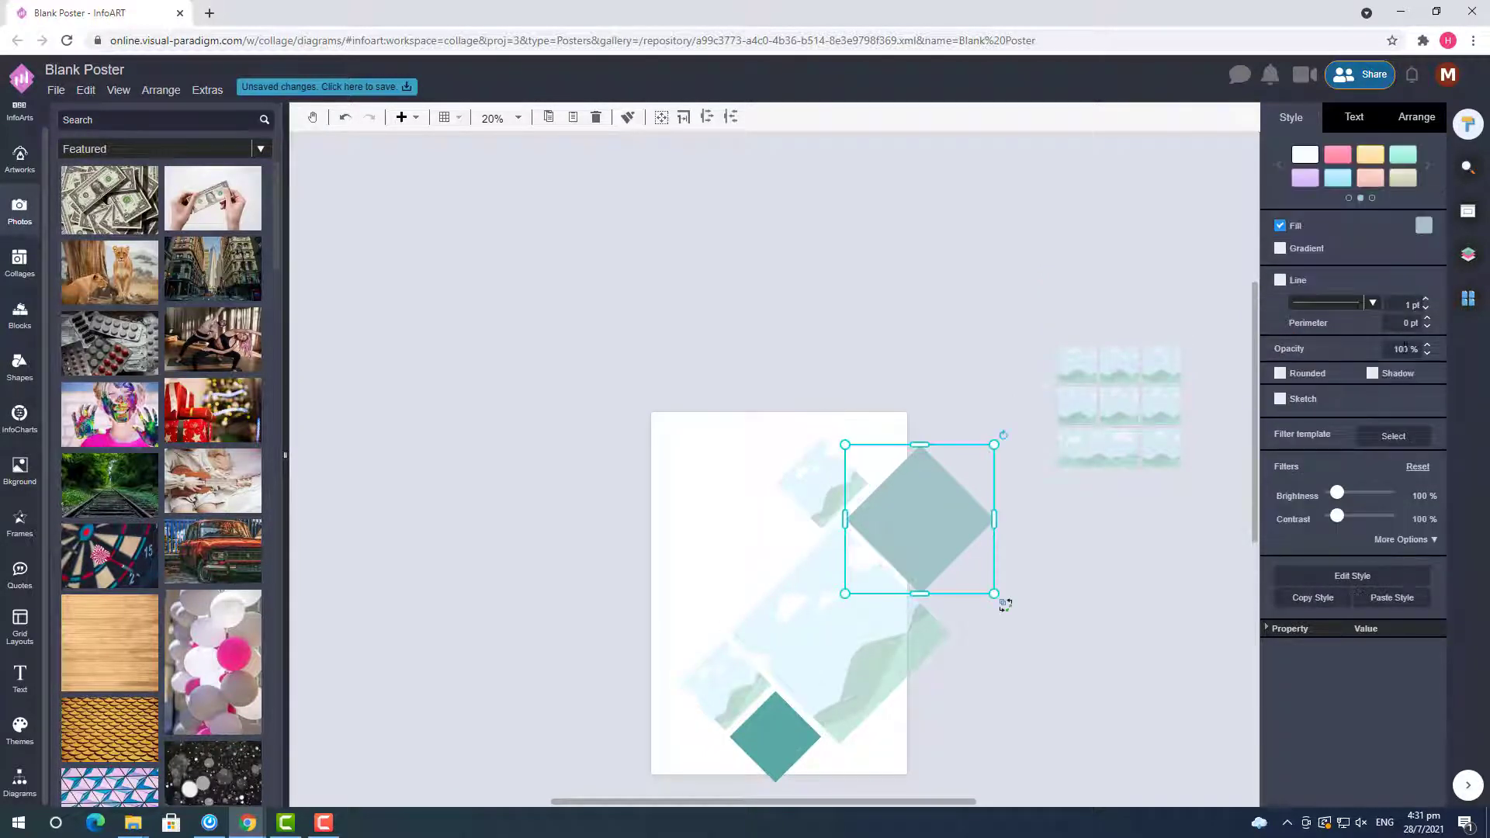
pyautogui.click(829, 483)
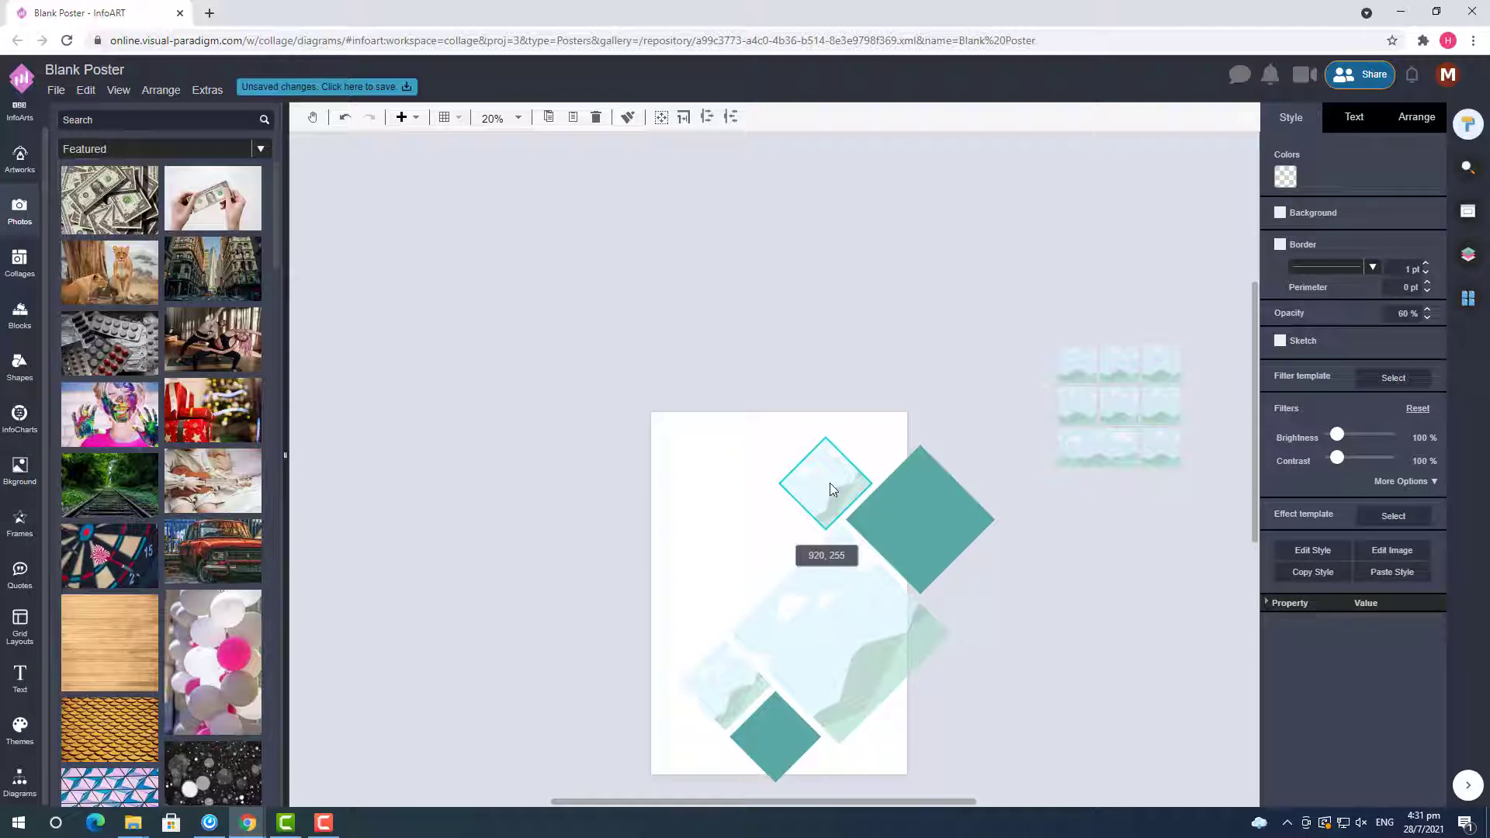
# - Copy the small teal diamond to the page's upper-right corner and align it with the upper small photo frame
pyautogui.click(777, 741)
pyautogui.moveTo(777, 743); pyautogui.dragTo(880, 439)
pyautogui.click(942, 358)
pyautogui.scroll(3, 942, 359)
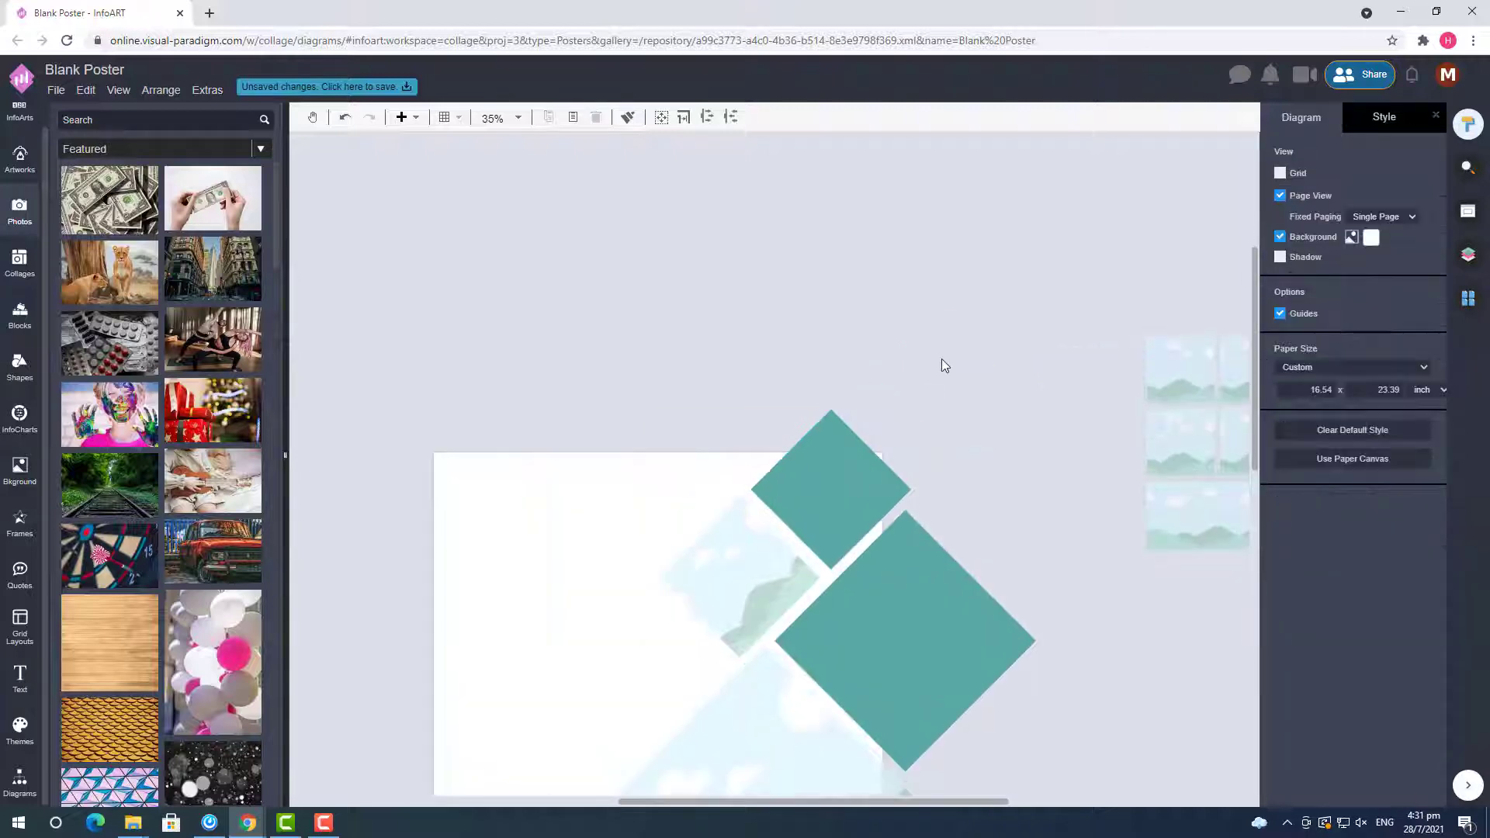
pyautogui.scroll(-1, 943, 359)
pyautogui.click(871, 387)
pyautogui.keyDown('ctrl'); pyautogui.click(752, 495); pyautogui.keyUp('ctrl')
pyautogui.click(1009, 371)
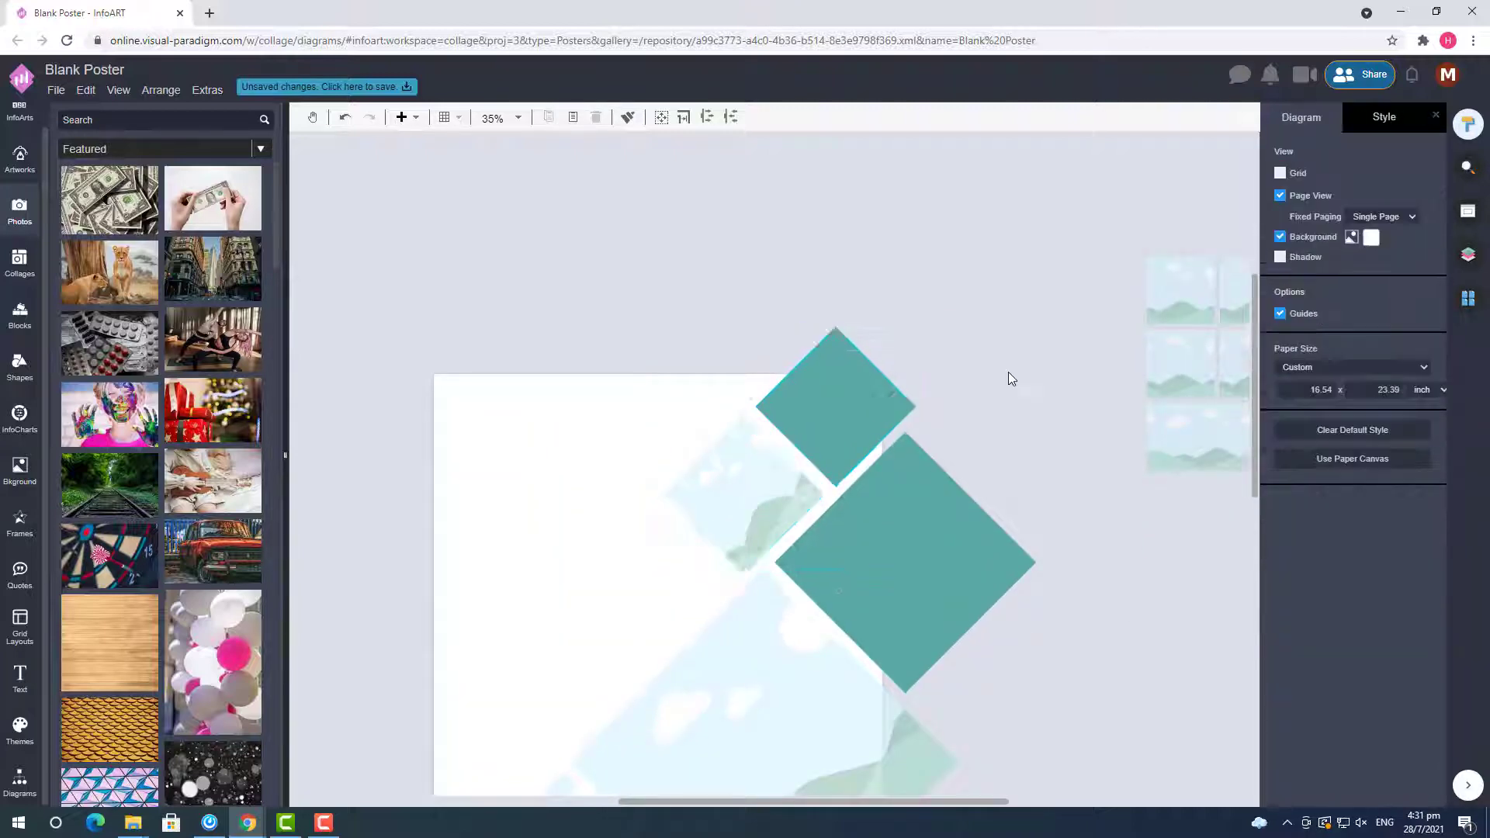
# - Paste a copy of the small teal diamond at the page's left edge, beside the lower small photo frame
pyautogui.scroll(-5, 1008, 373)
pyautogui.click(813, 554)
pyautogui.hotkey('ctrl', 'c')
pyautogui.click(603, 485)
pyautogui.hotkey('ctrl', 'v')
pyautogui.moveTo(653, 517); pyautogui.dragTo(684, 506)
pyautogui.click(750, 582)
pyautogui.scroll(4, 743, 600)
pyautogui.scroll(-3, 743, 599)
# - Select all the diamonds and photo frames and nudge the whole arrangement slightly up and to the right
pyautogui.moveTo(1062, 686); pyautogui.dragTo(601, 202)
pyautogui.moveTo(777, 540); pyautogui.dragTo(781, 541)
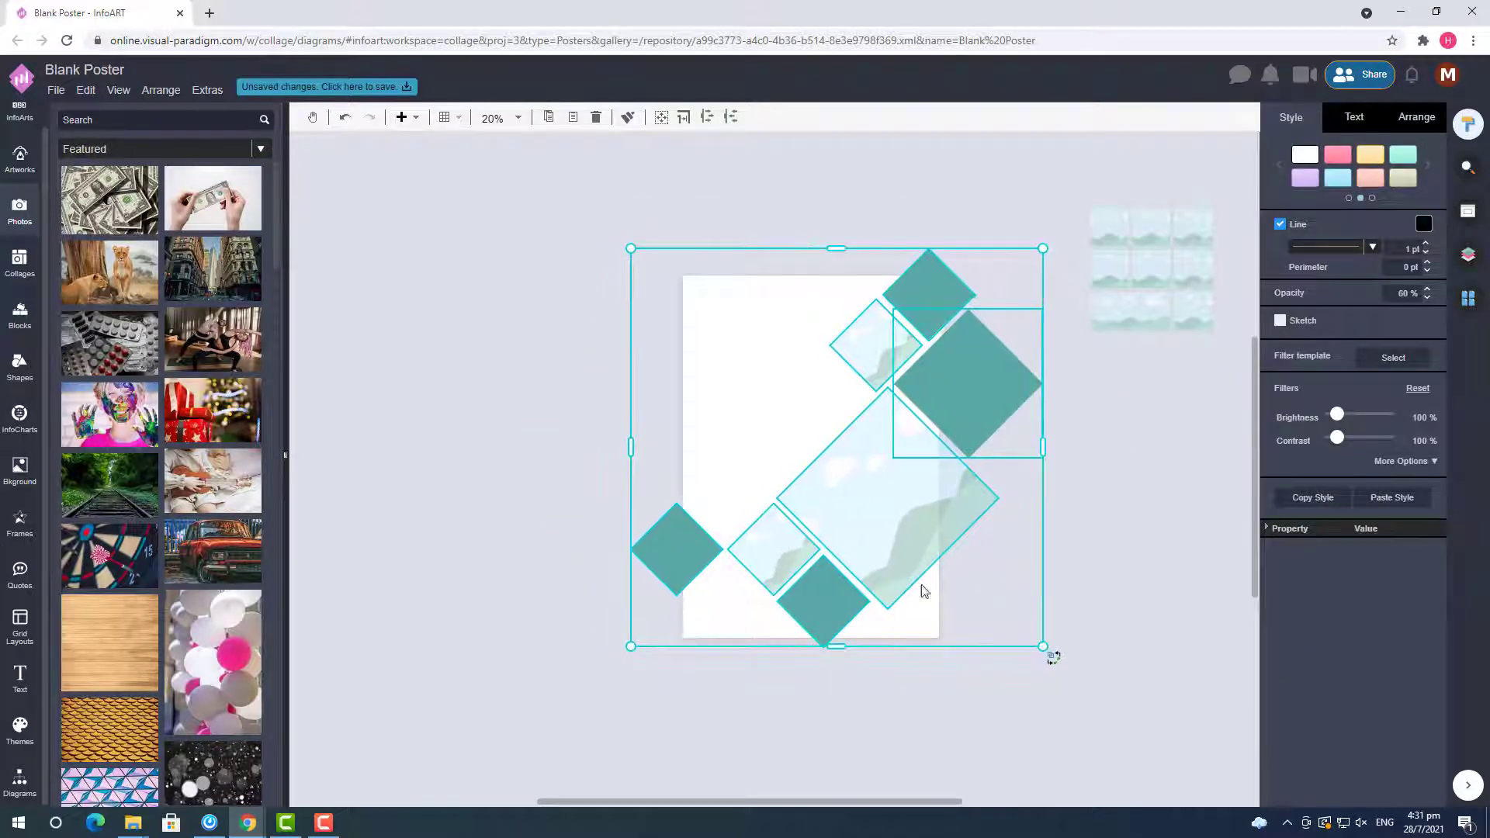
pyautogui.moveTo(844, 592); pyautogui.dragTo(844, 580)
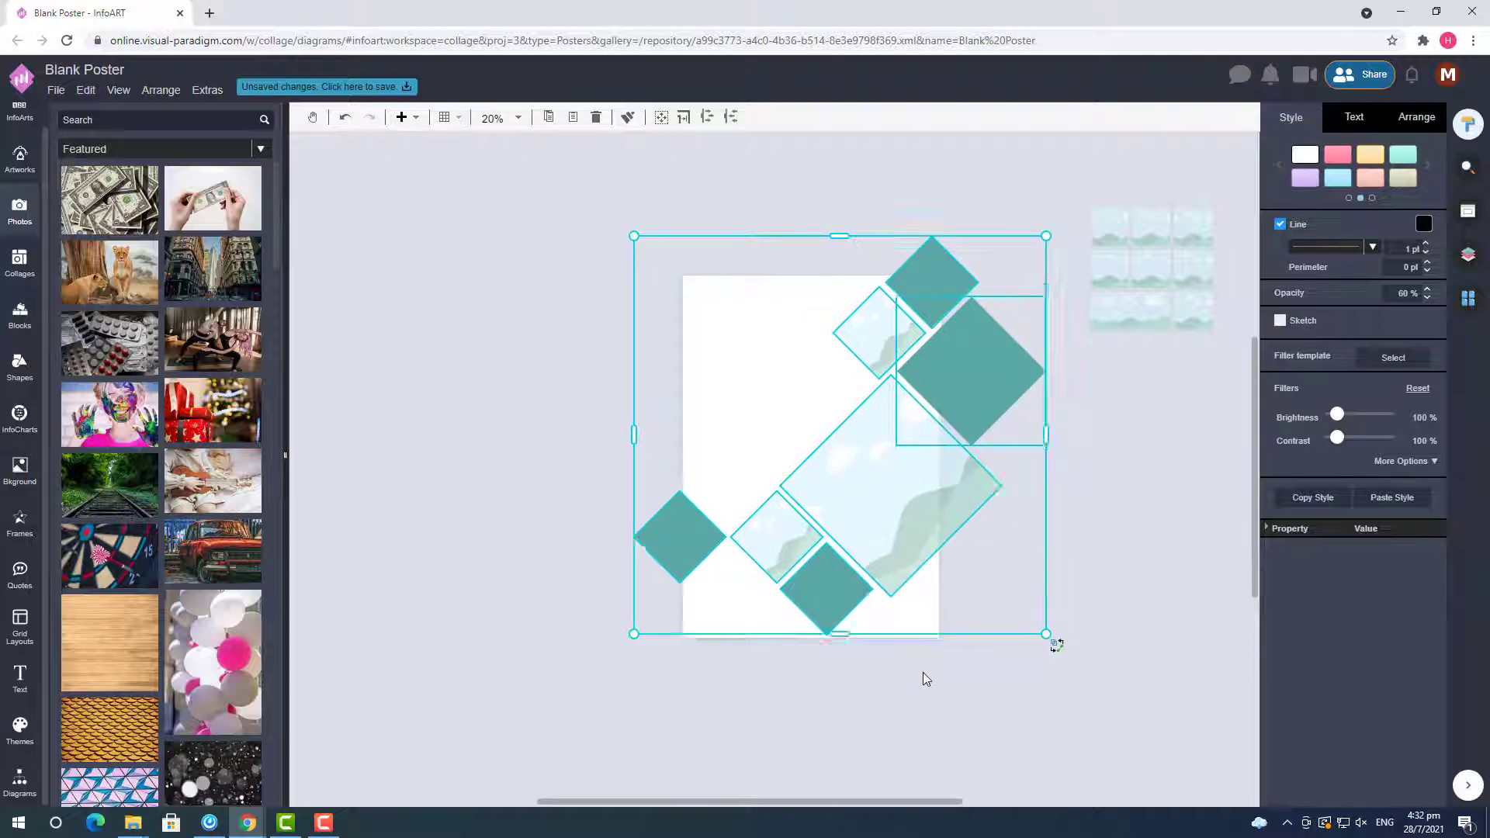
pyautogui.click(920, 683)
# - Paste a copy of the large teal diamond at the page's top edge, beside the upper small photo frame
pyautogui.scroll(1, 919, 688)
pyautogui.scroll(2, 1017, 390)
pyautogui.click(1016, 396)
pyautogui.hotkey('ctrl', 'c')
pyautogui.click(774, 299)
pyautogui.hotkey('ctrl', 'v')
pyautogui.moveTo(770, 326); pyautogui.dragTo(789, 329)
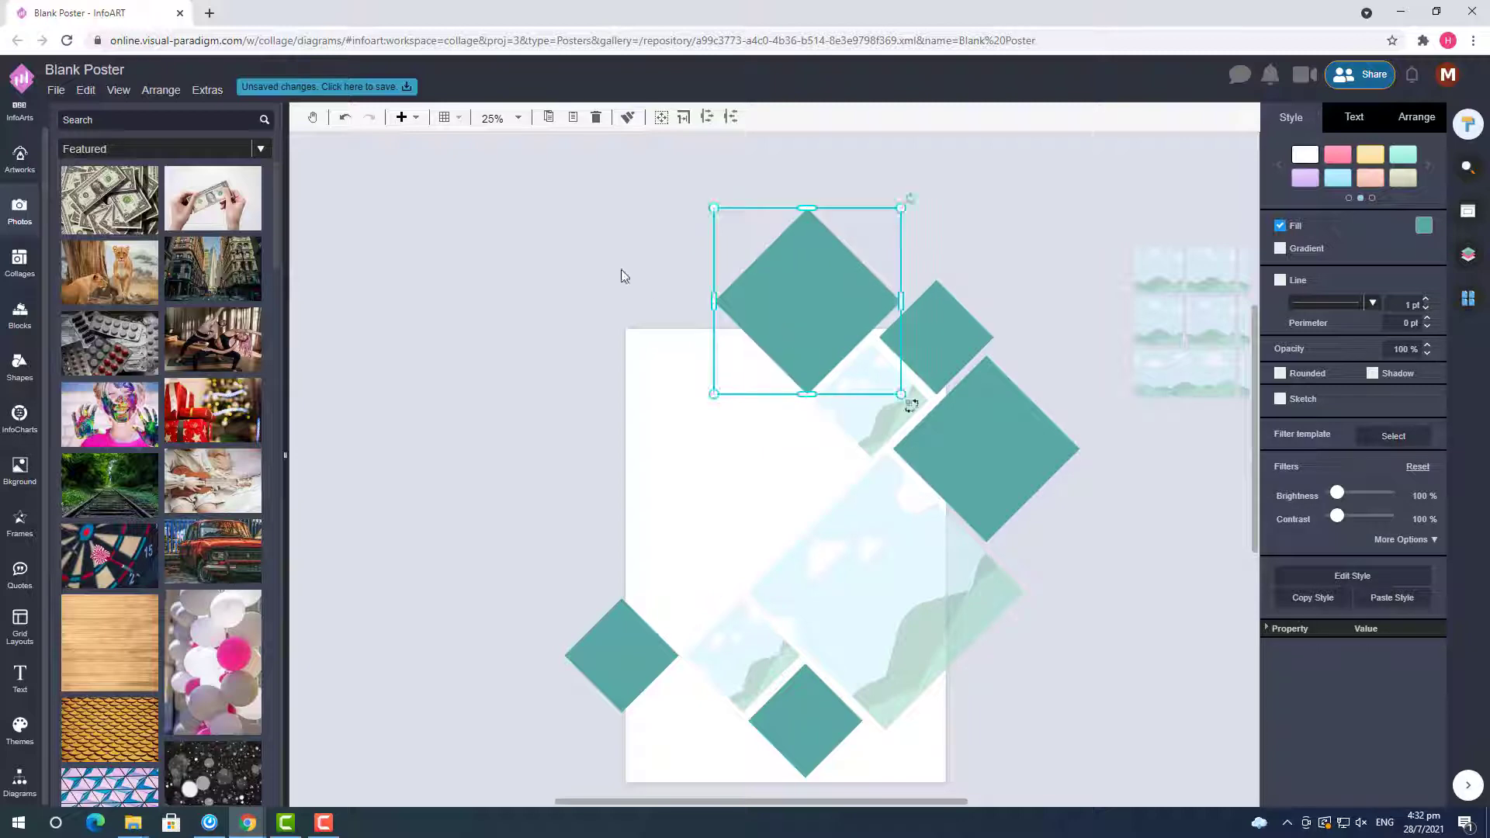
# - Select the whole diamond arrangement, scale it down slightly and reposition it lower on the page
pyautogui.moveTo(515, 172); pyautogui.dragTo(1031, 738)
pyautogui.scroll(-1, 830, 482)
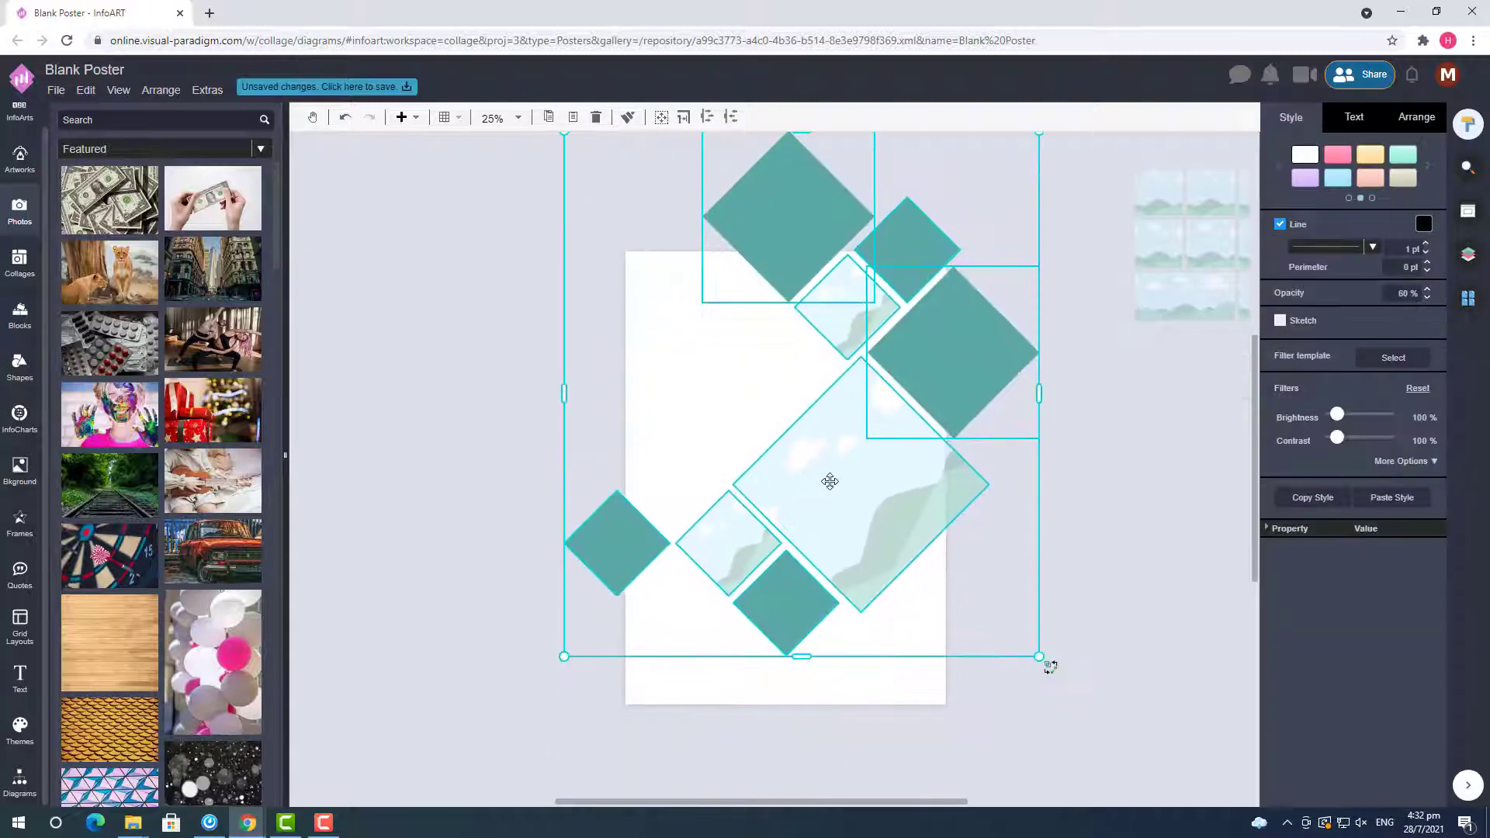
pyautogui.moveTo(829, 482); pyautogui.dragTo(836, 518)
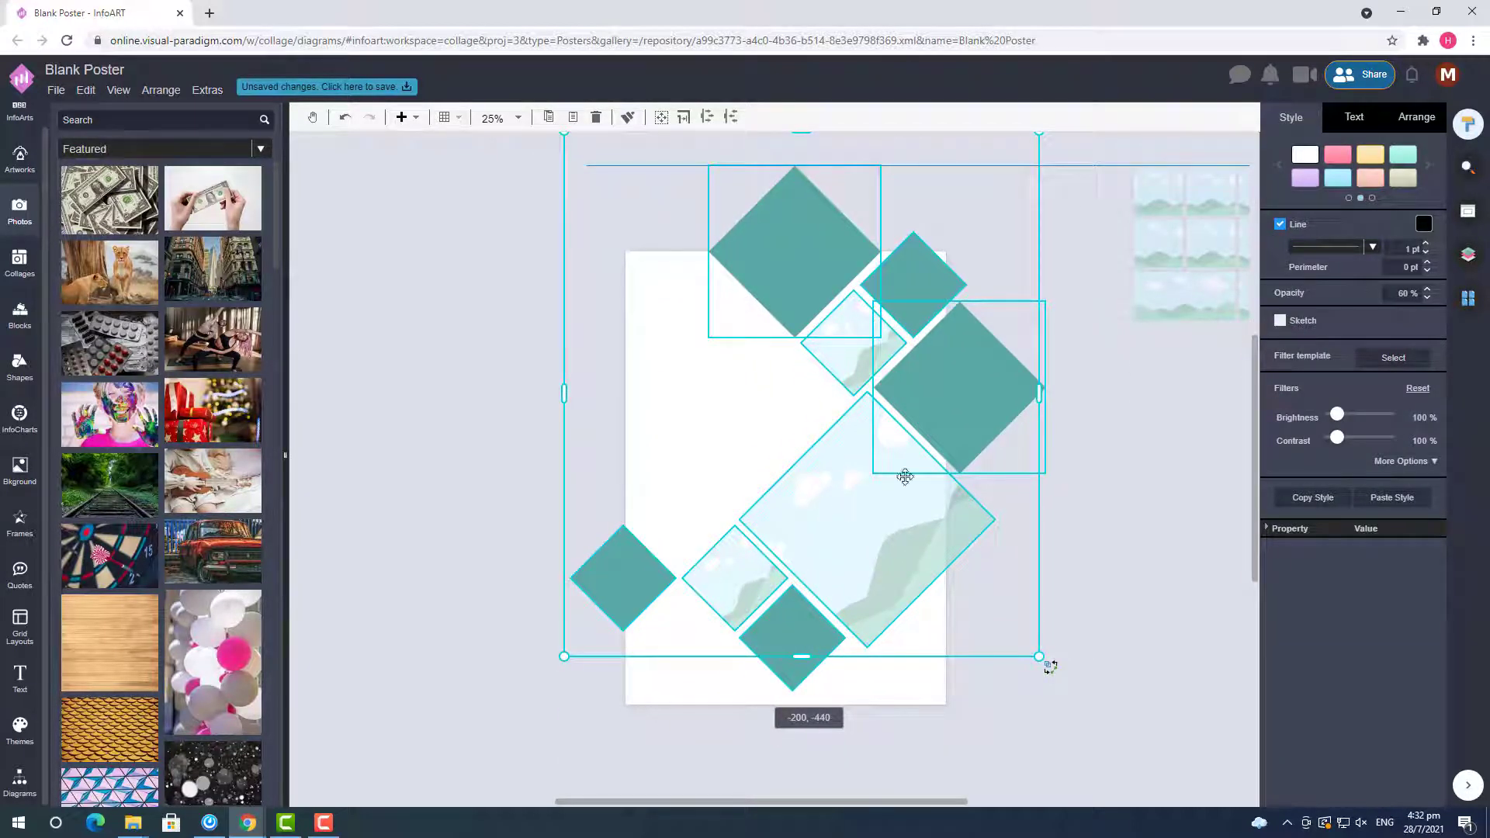
pyautogui.moveTo(905, 476); pyautogui.dragTo(905, 476)
pyautogui.scroll(1, 905, 477)
pyautogui.moveTo(1047, 243); pyautogui.dragTo(1056, 240)
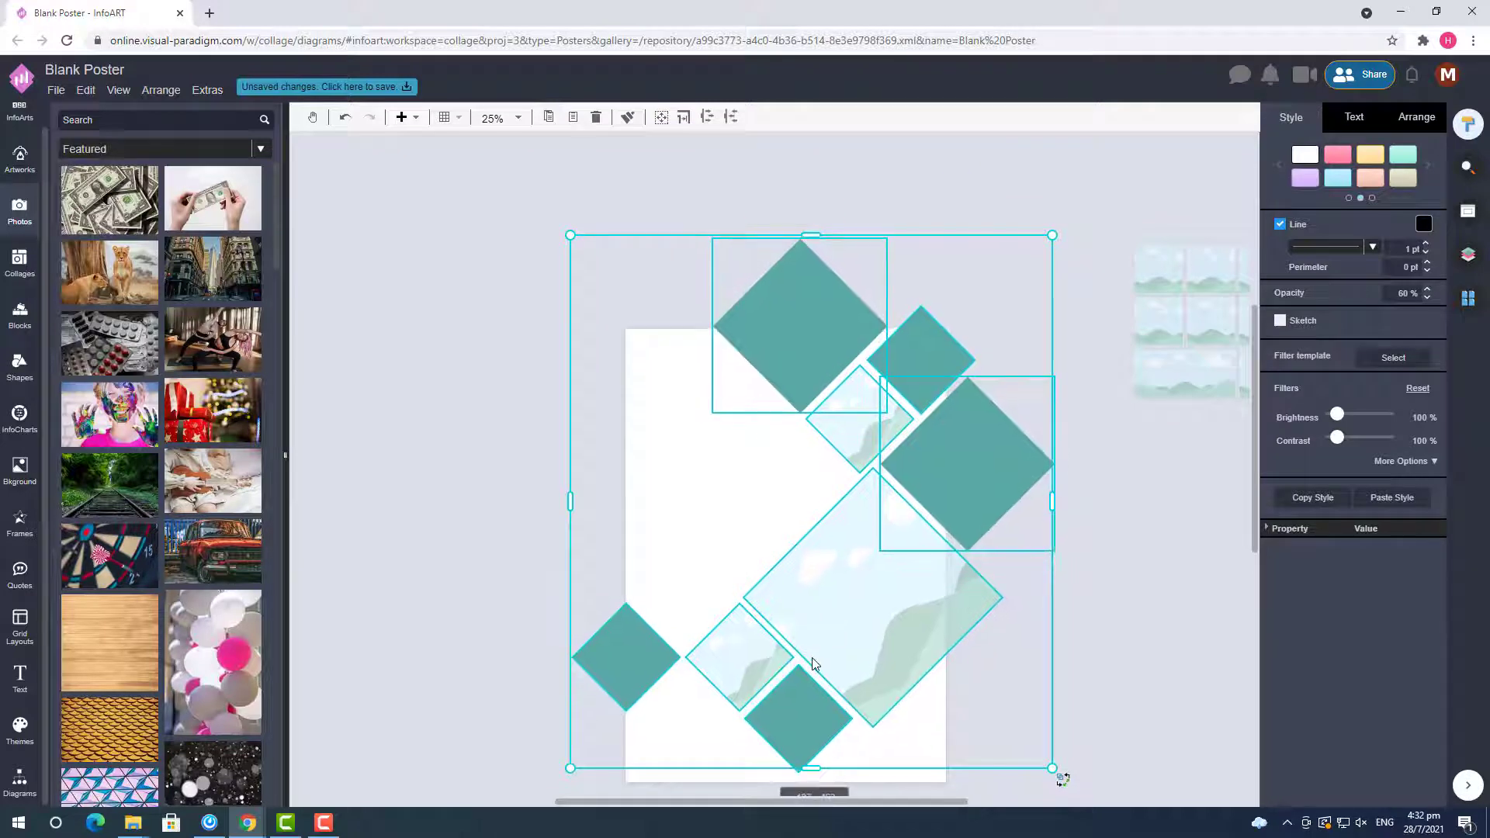
pyautogui.moveTo(812, 659); pyautogui.dragTo(812, 661)
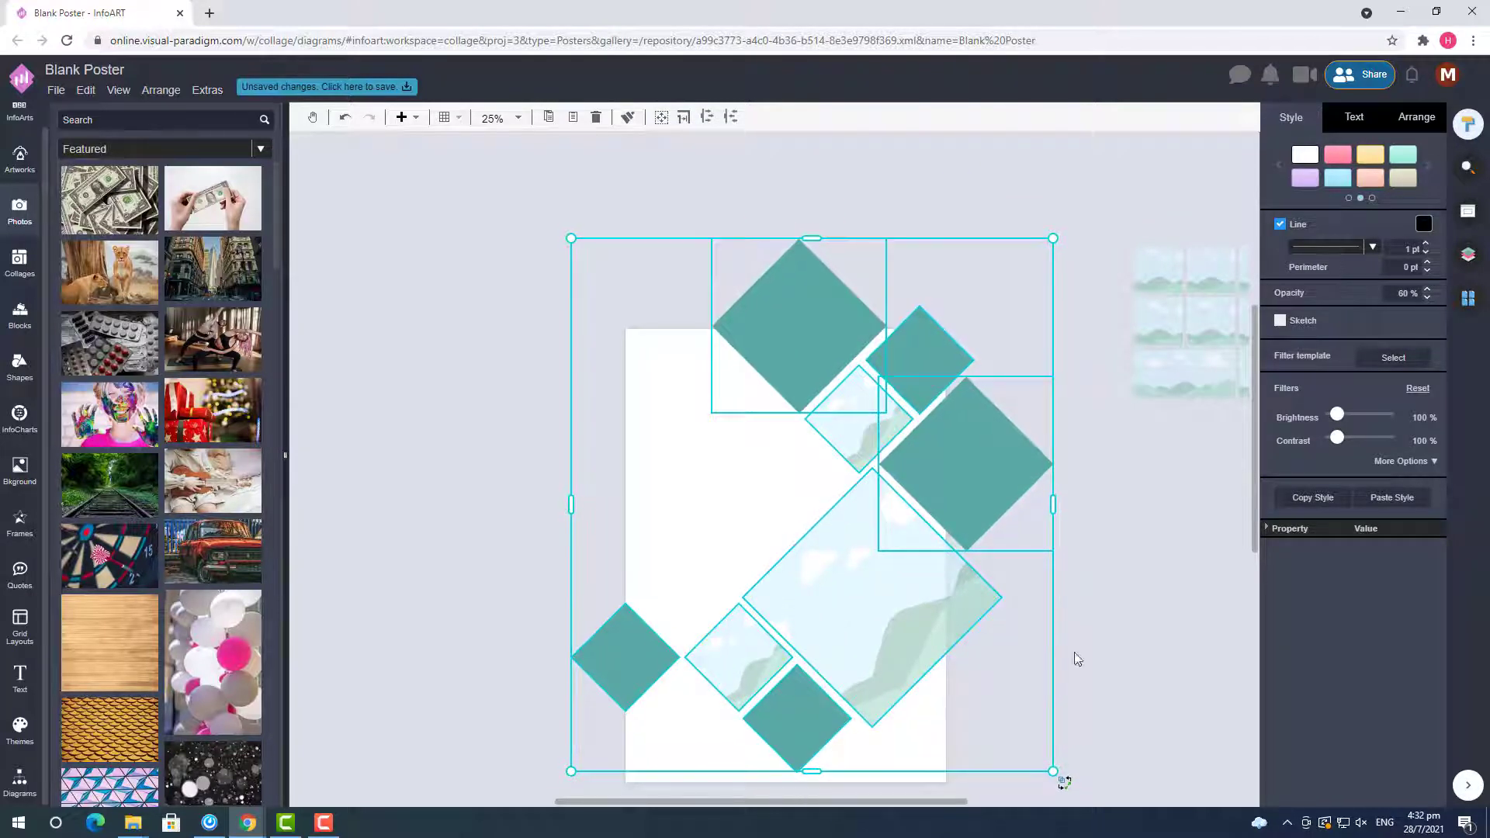
pyautogui.click(1118, 593)
# - Search the photo library for "fashion"
pyautogui.keyDown('ctrl'); pyautogui.scroll(1, 1028, 608); pyautogui.keyUp('ctrl')
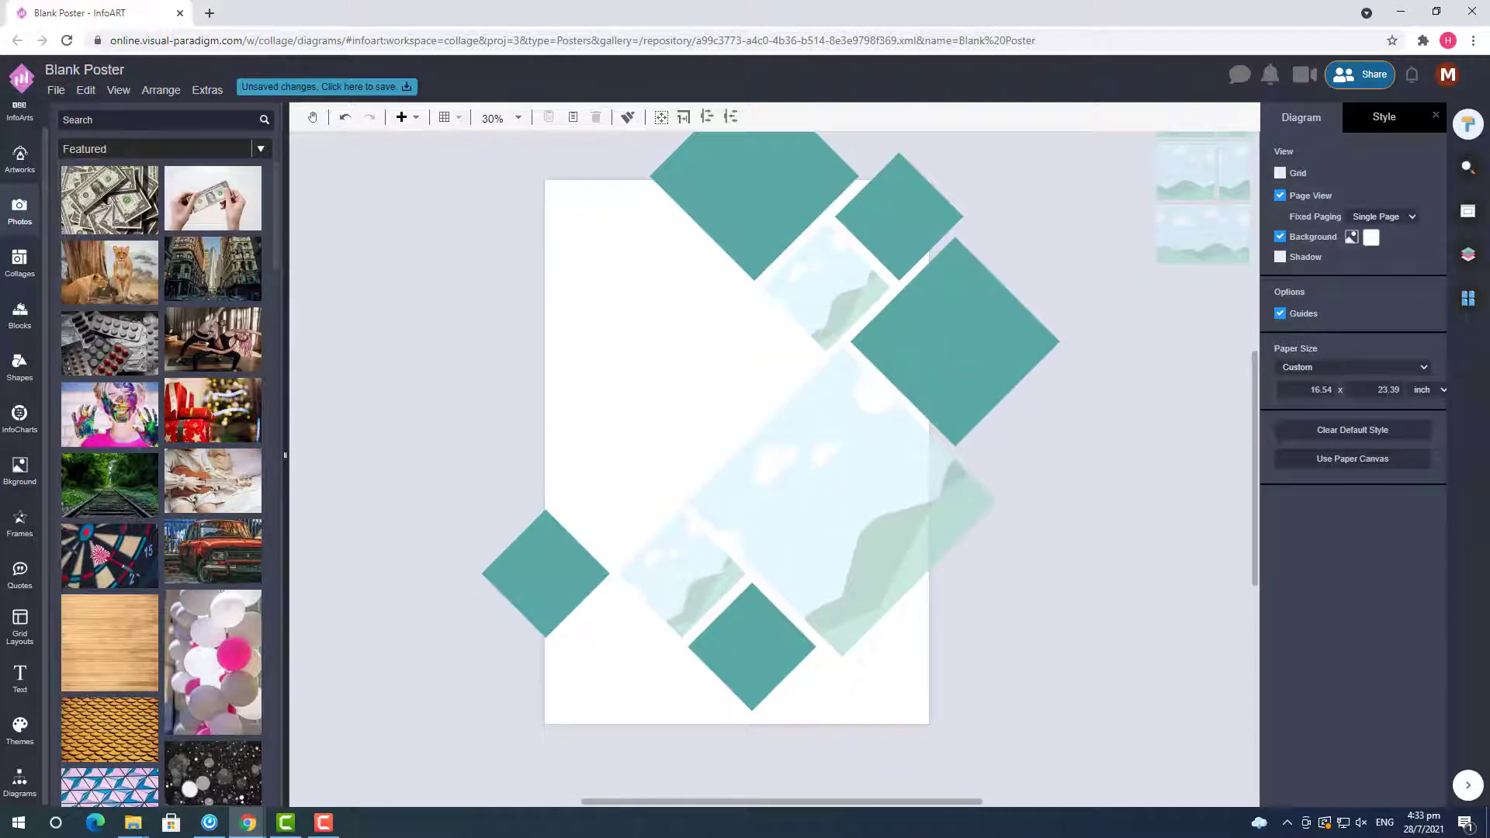
pyautogui.scroll(1, 775, 469)
pyautogui.click(21, 233)
pyautogui.click(119, 128)
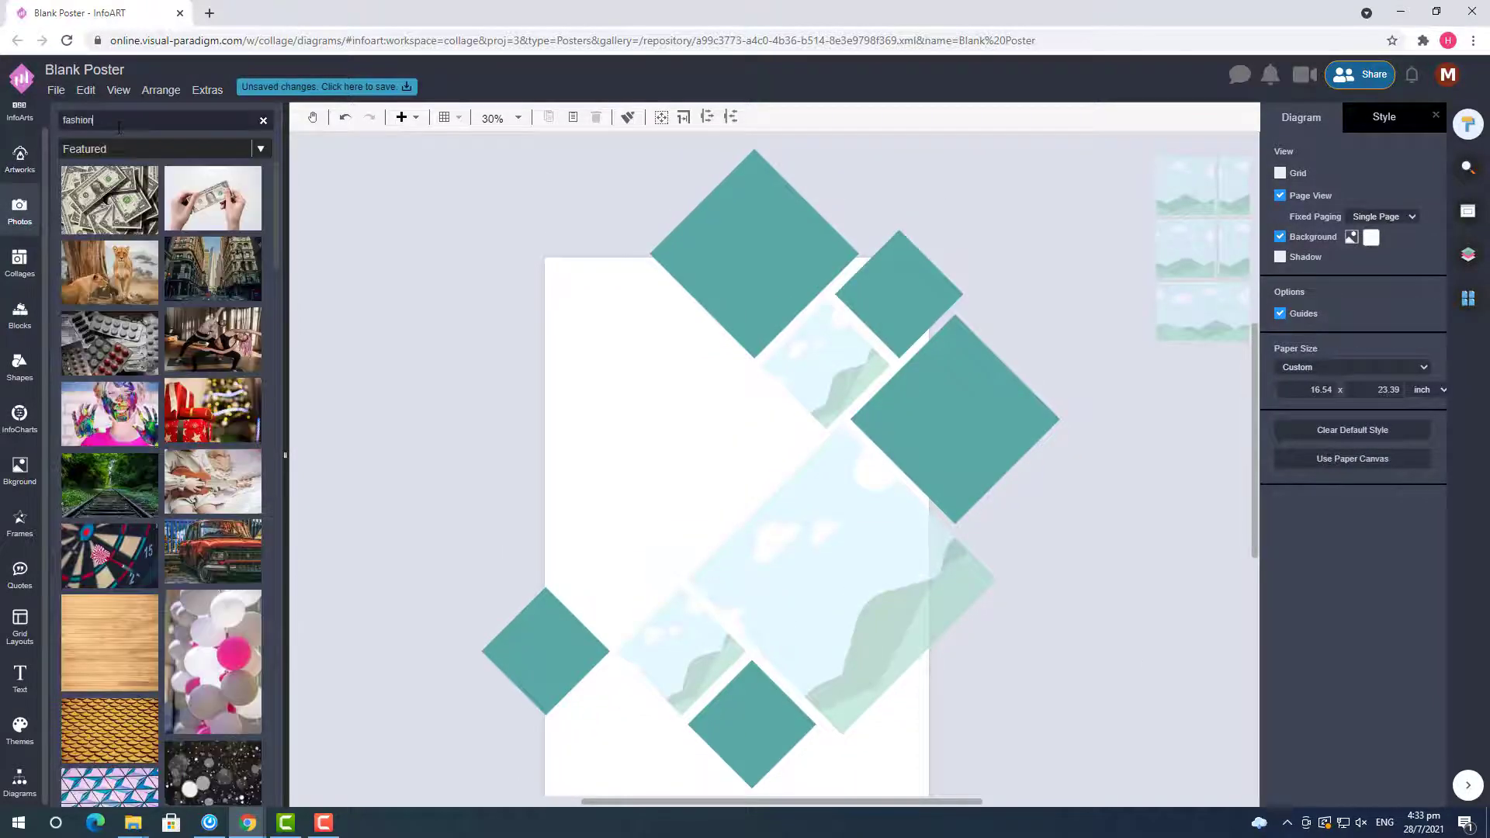
pyautogui.press('Return')
# - Fill the lower small diamond frame with the photo of painted fashion sketches
pyautogui.scroll(-5, 186, 335)
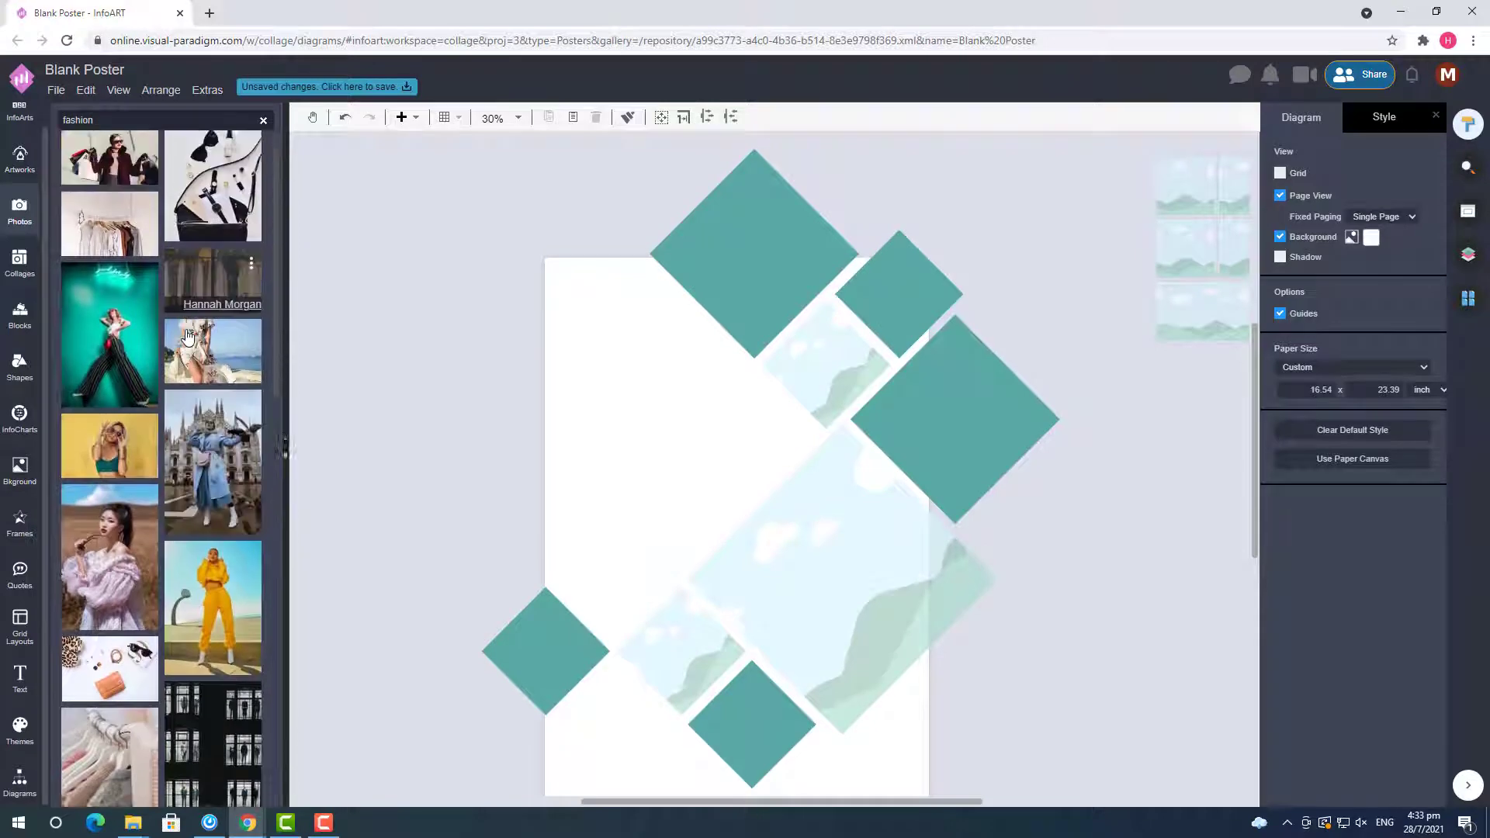
pyautogui.scroll(-8, 186, 336)
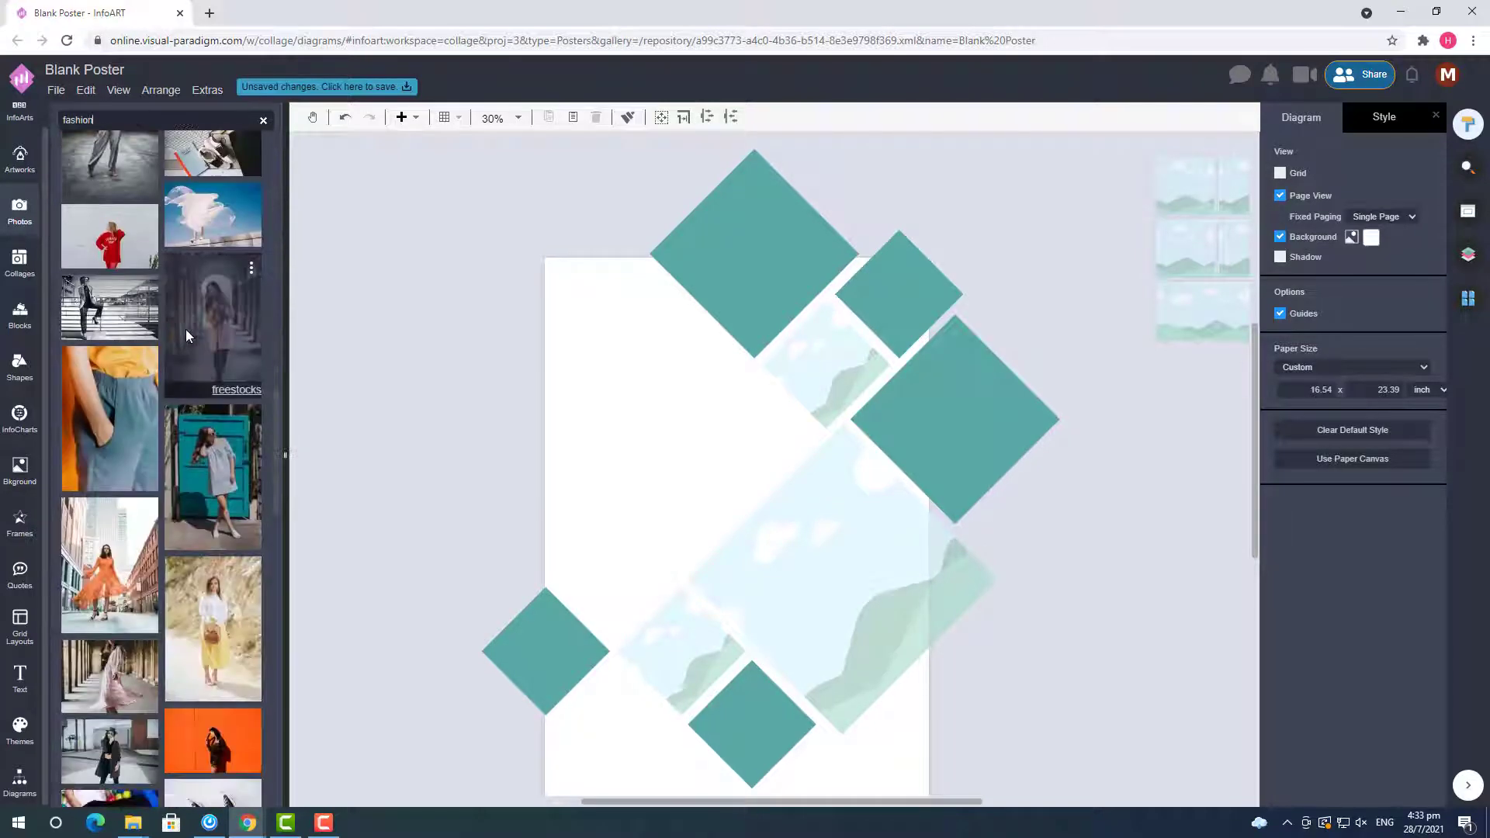
pyautogui.scroll(-10, 187, 336)
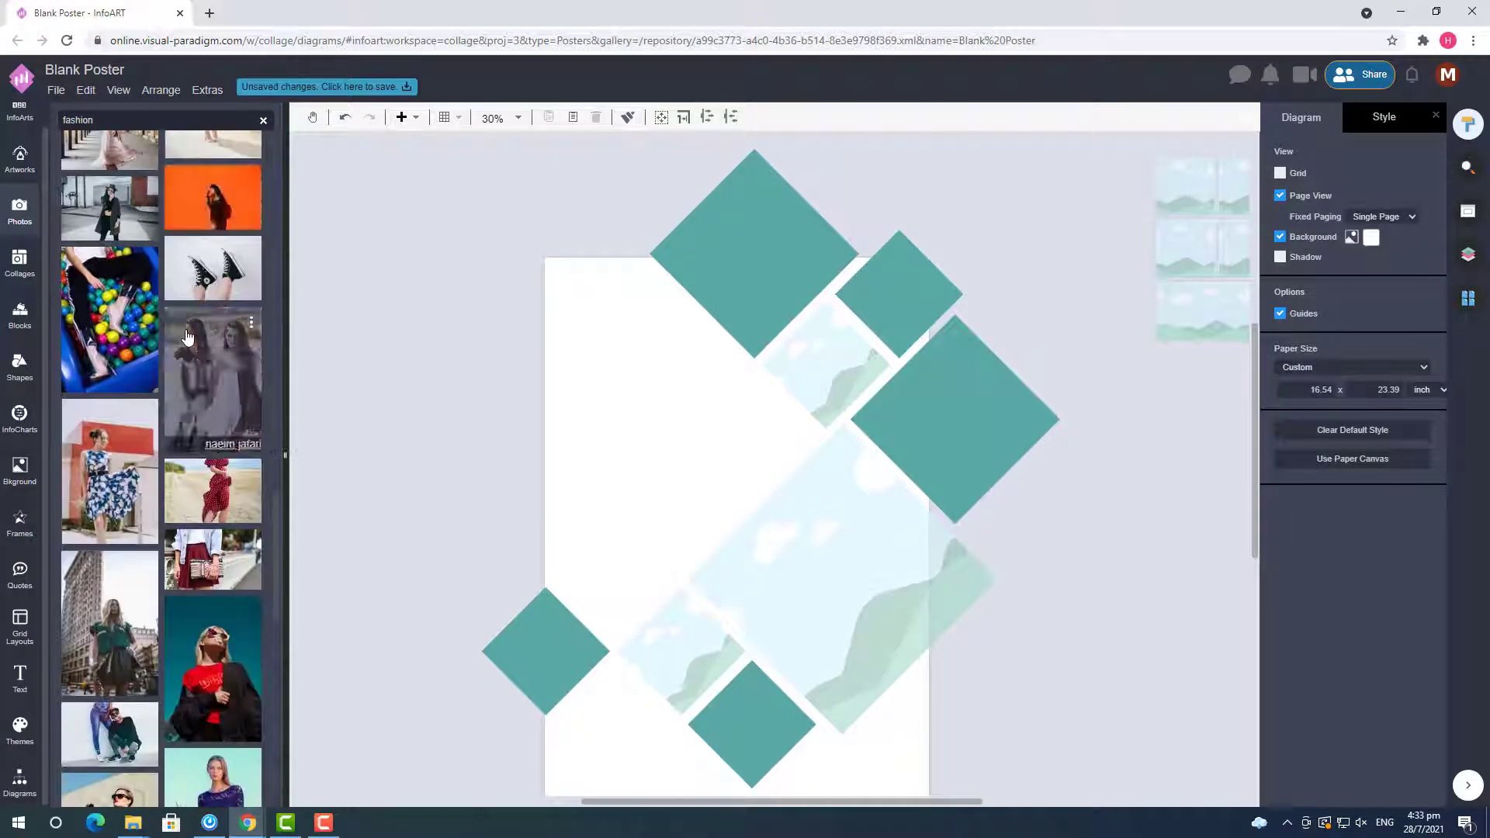
pyautogui.scroll(-4, 186, 335)
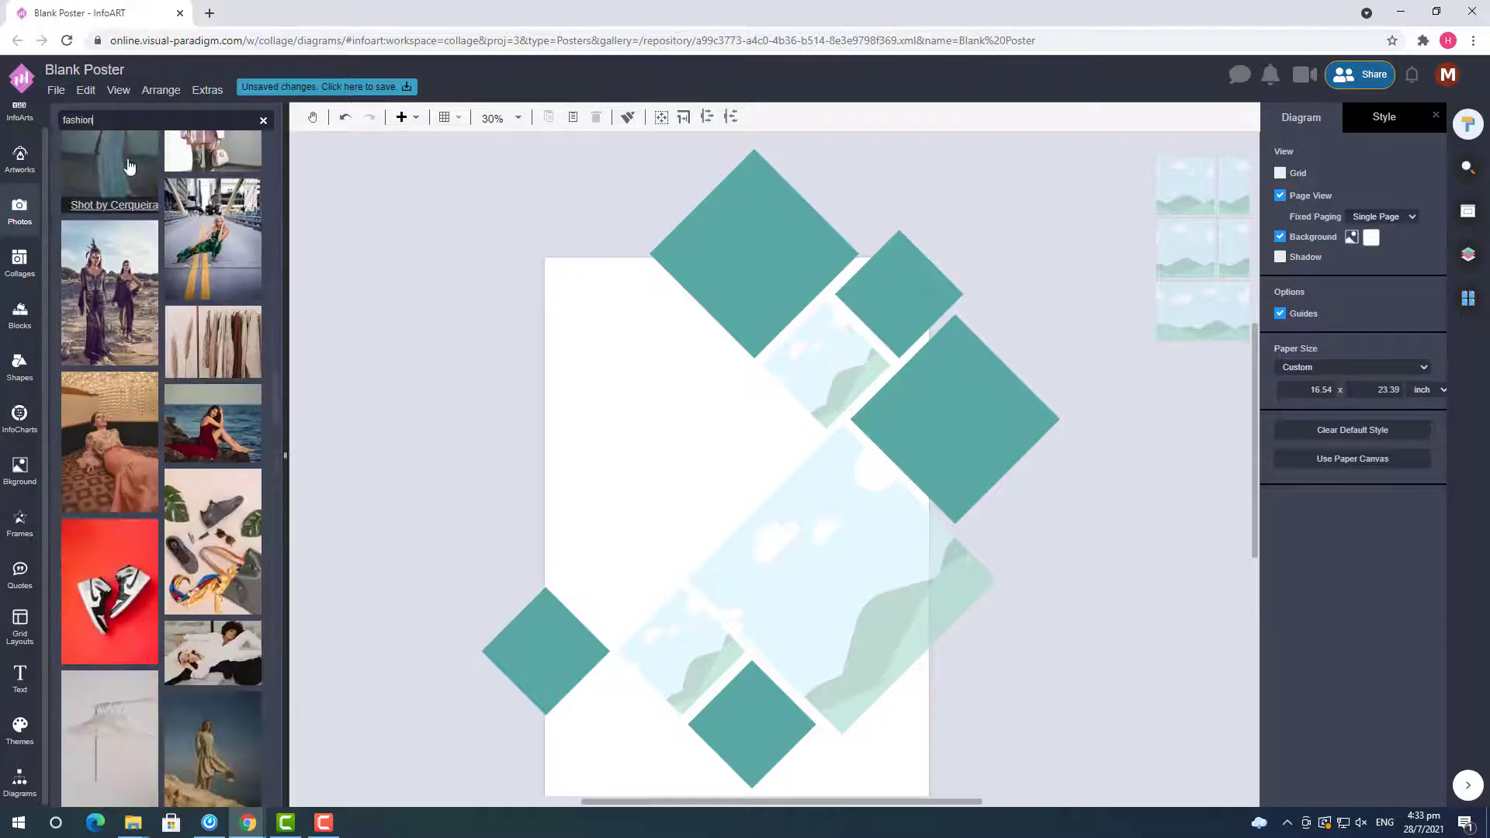
pyautogui.moveTo(119, 456)
pyautogui.scroll(-12, 119, 456)
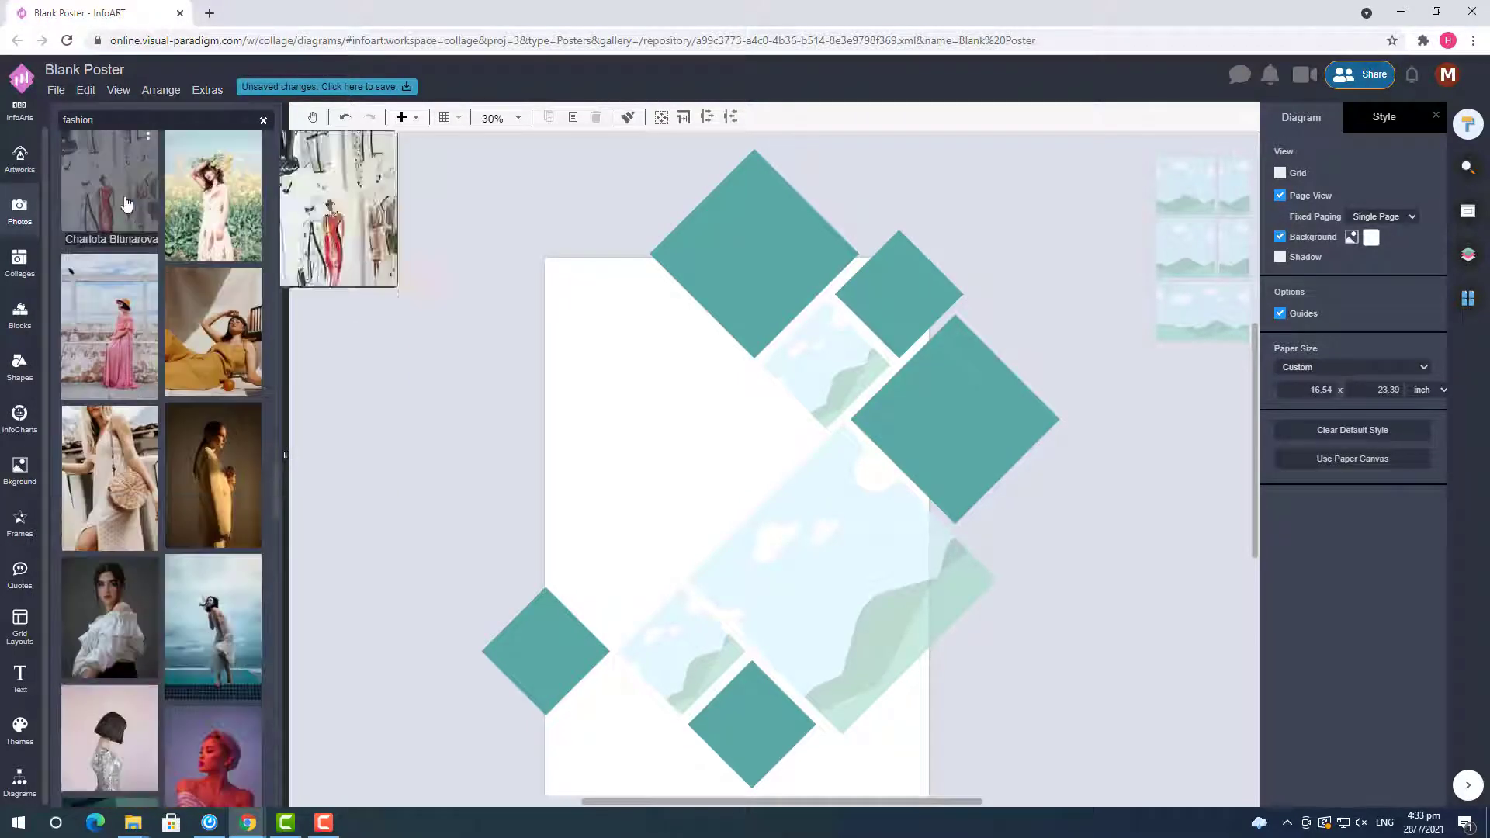
pyautogui.moveTo(127, 206); pyautogui.dragTo(695, 646)
pyautogui.click(481, 543)
# - Search the photos for "fashion show" and fill the large diamond frame with the dark runway photo of a model in sunglasses
pyautogui.scroll(-10, 161, 339)
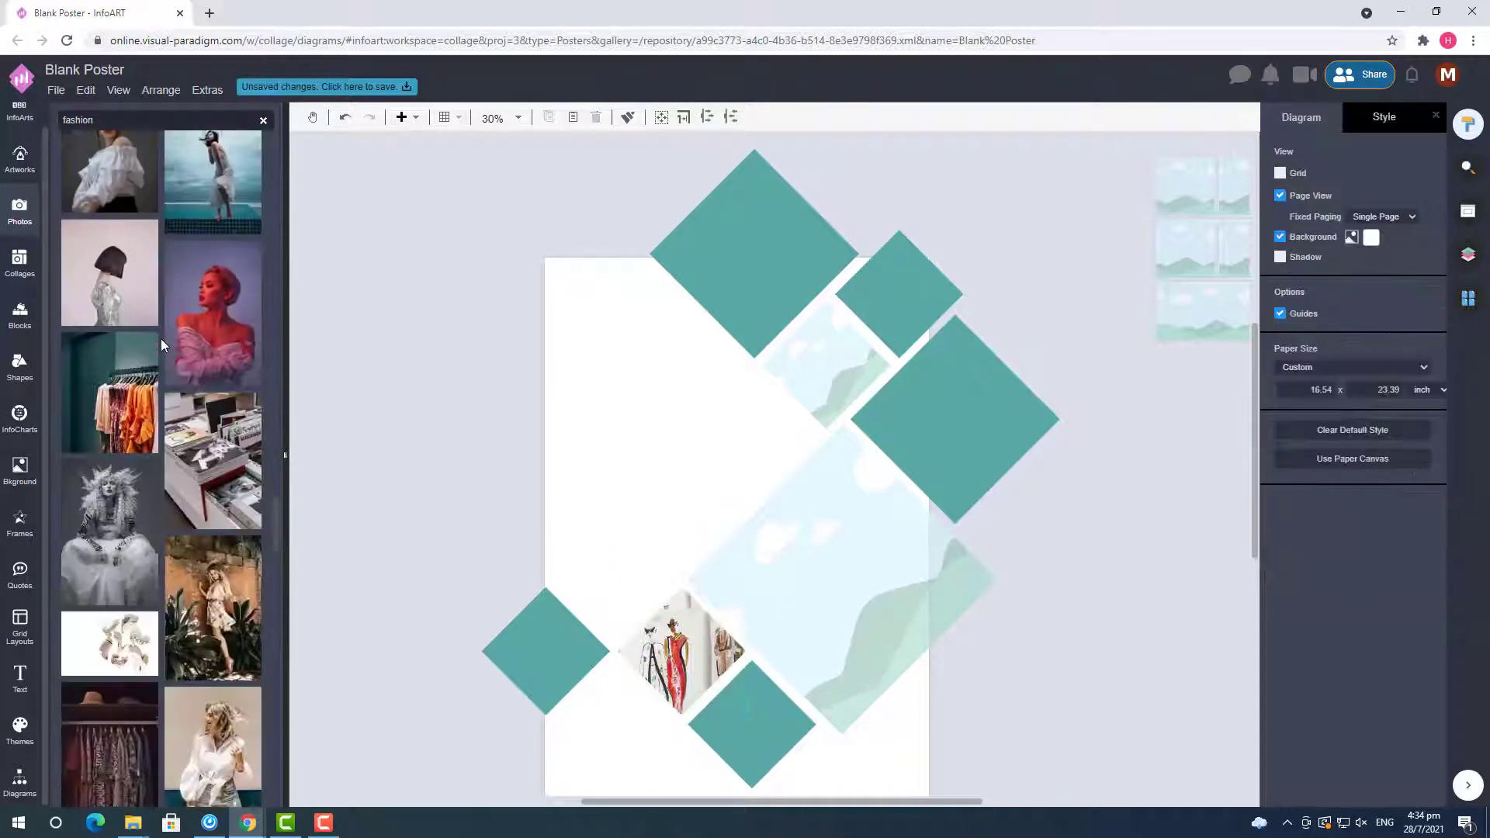
pyautogui.write('show')
pyautogui.press('Return')
pyautogui.moveTo(206, 165)
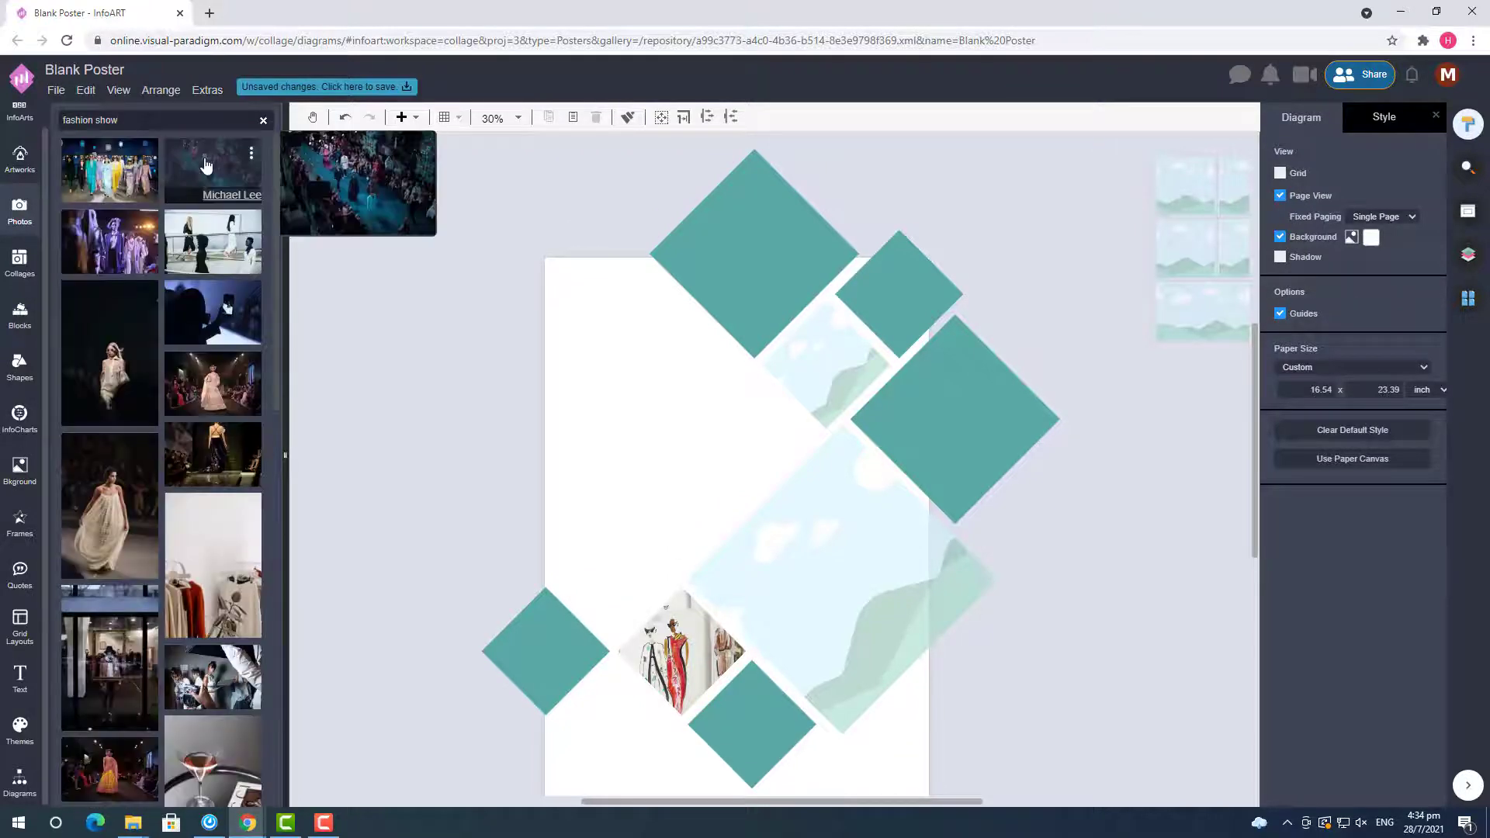
pyautogui.moveTo(109, 353); pyautogui.dragTo(892, 590)
# - Fill the upper small diamond frame with the blue-lit fashion show audience photo
pyautogui.scroll(-1, 238, 480)
pyautogui.moveTo(238, 480)
pyautogui.scroll(-6, 233, 474)
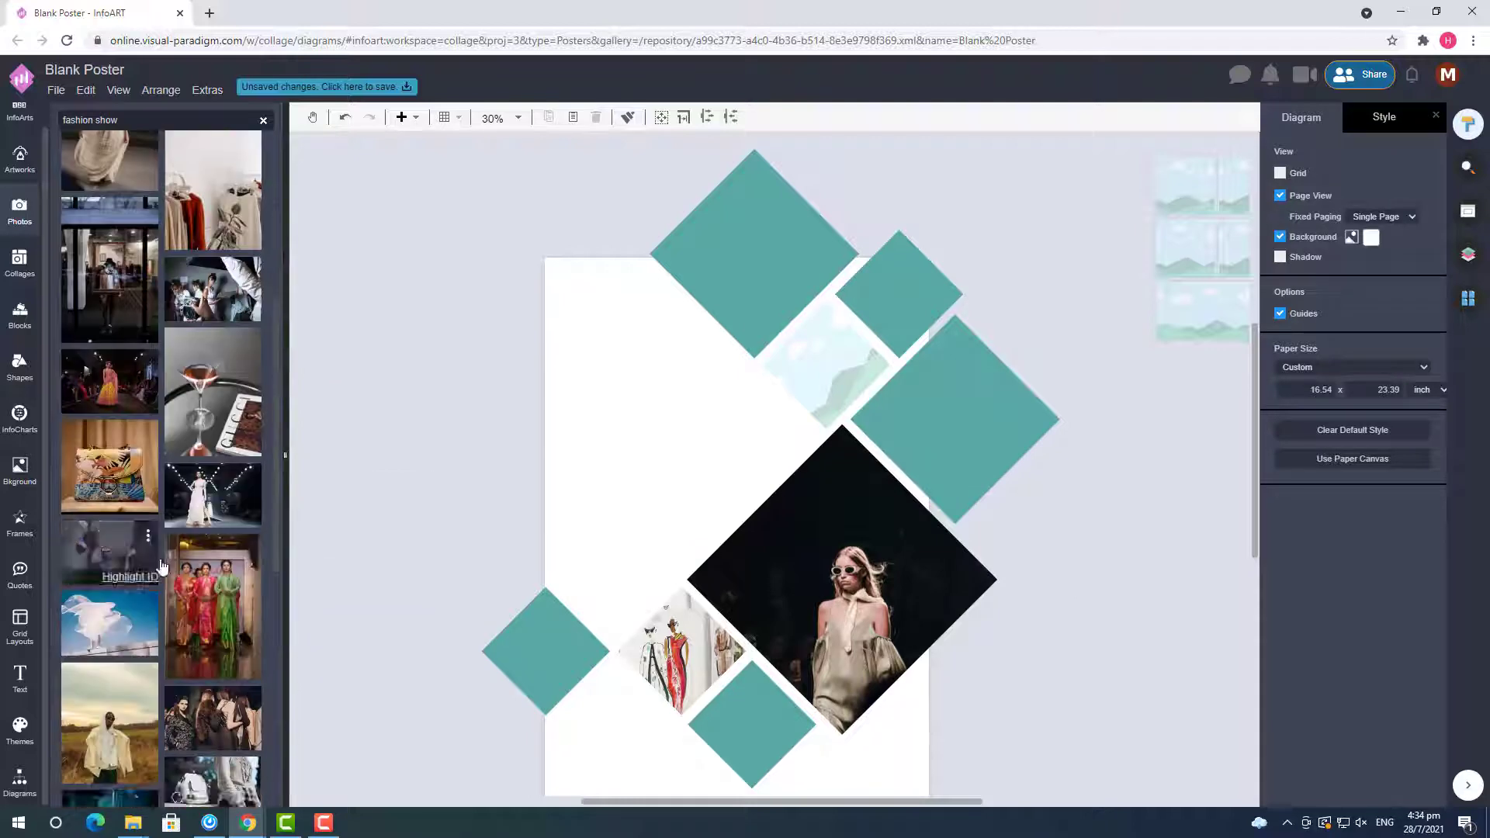
pyautogui.scroll(-10, 236, 481)
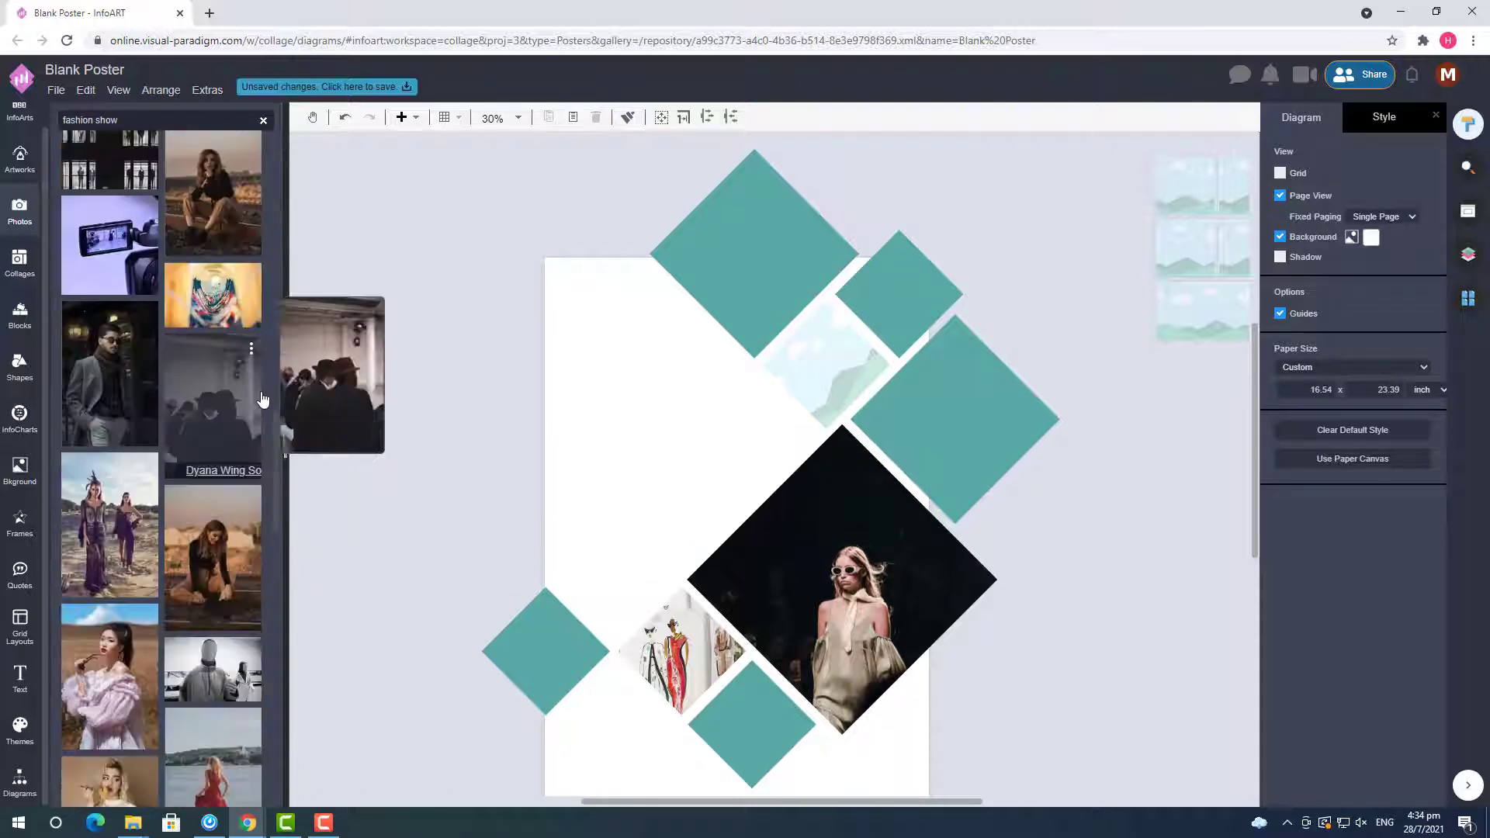
pyautogui.moveTo(233, 454); pyautogui.dragTo(827, 365)
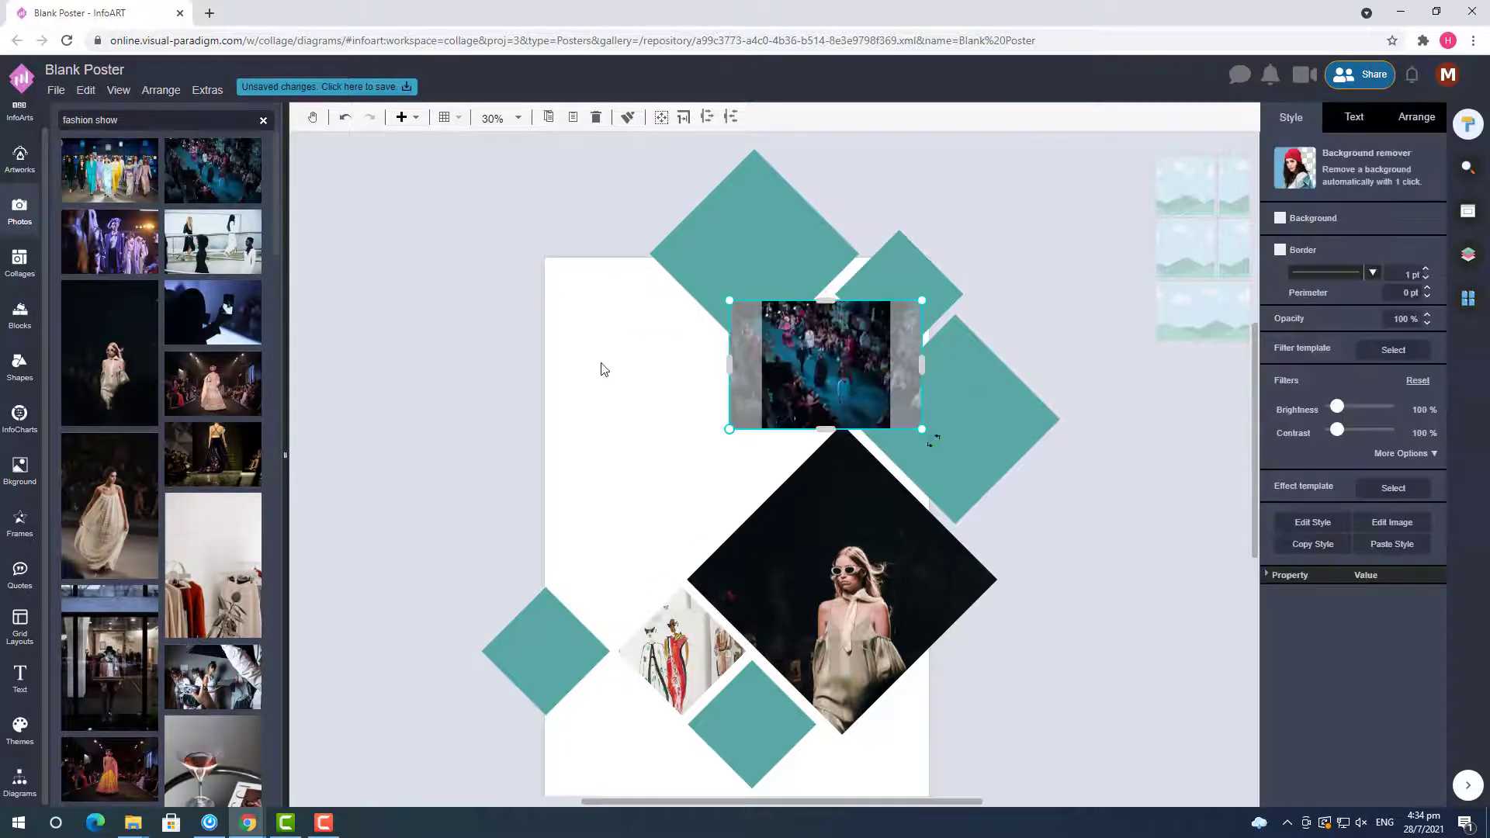
pyautogui.click(604, 370)
# - Search the photos for "fashion model" and replace the large frame's picture with the black-and-white jacket photo
pyautogui.write('el')
pyautogui.press('Return')
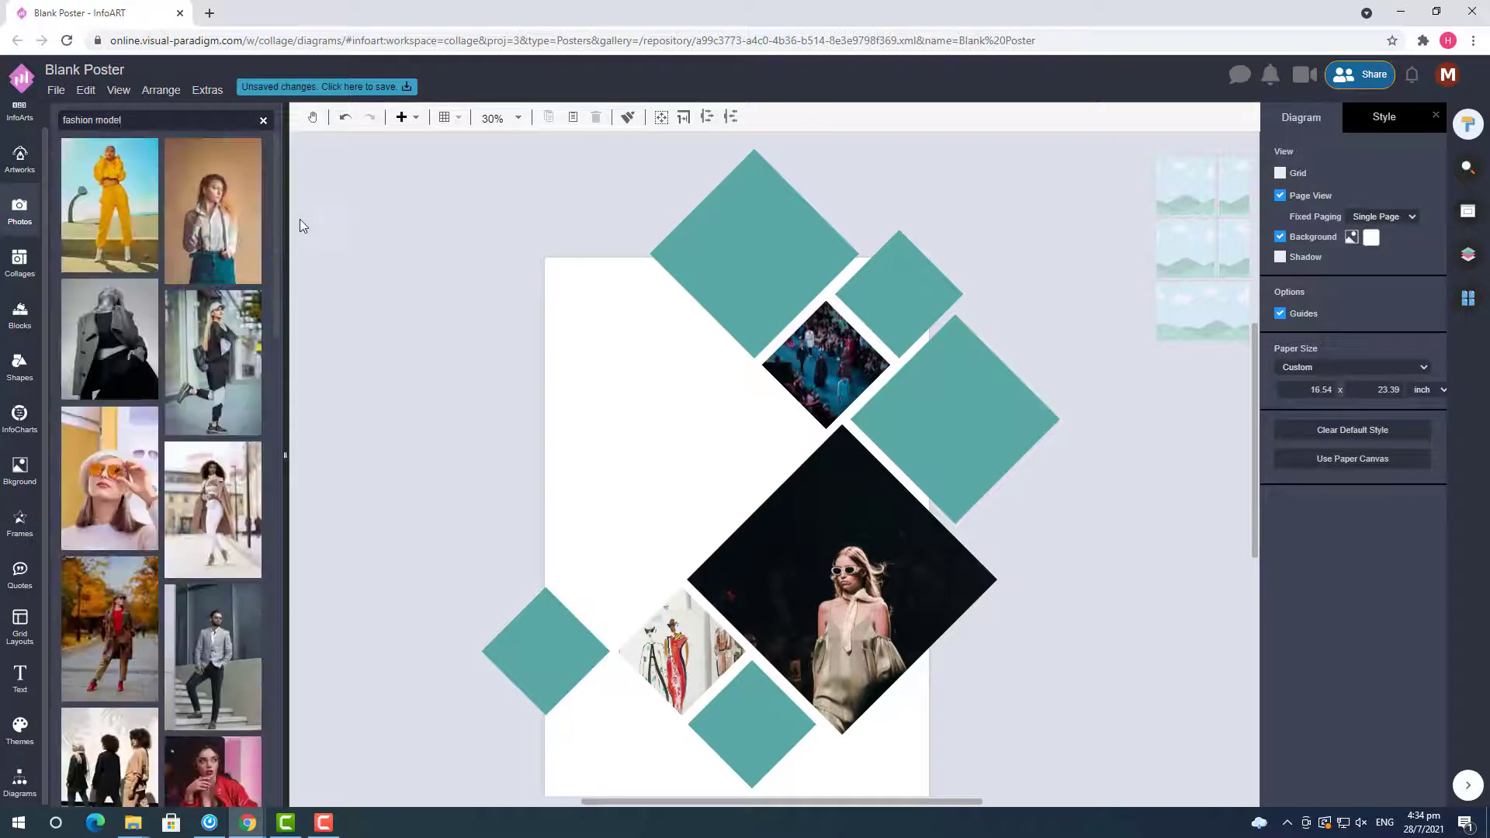
pyautogui.moveTo(109, 256); pyautogui.dragTo(842, 578)
pyautogui.click(1022, 641)
# - Look through the "fashion model" photos, search for "model" and "clothes", and examine the results for a suitable picture
pyautogui.scroll(-10, 252, 479)
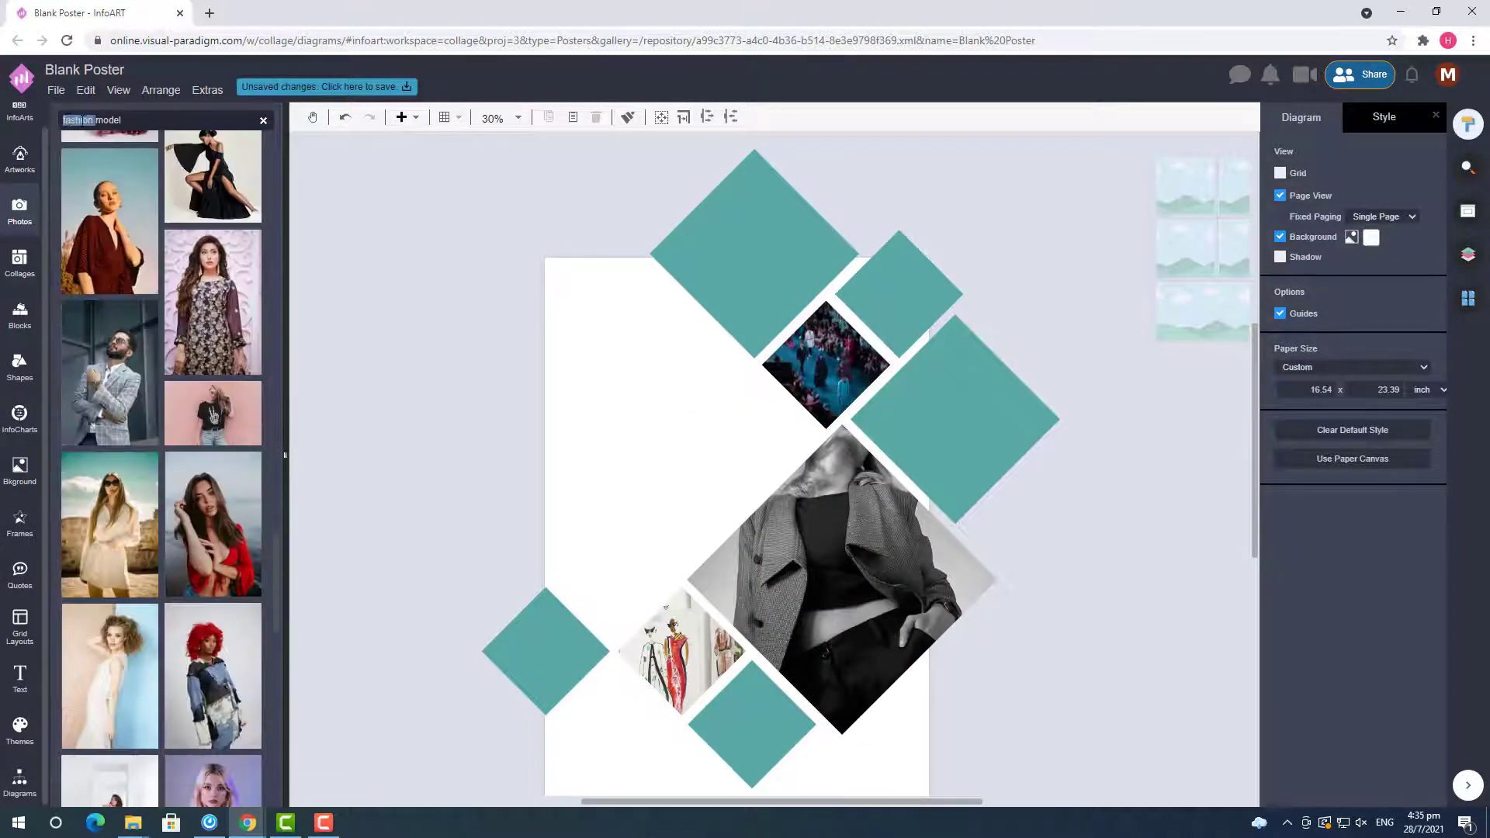
pyautogui.scroll(-10, 155, 202)
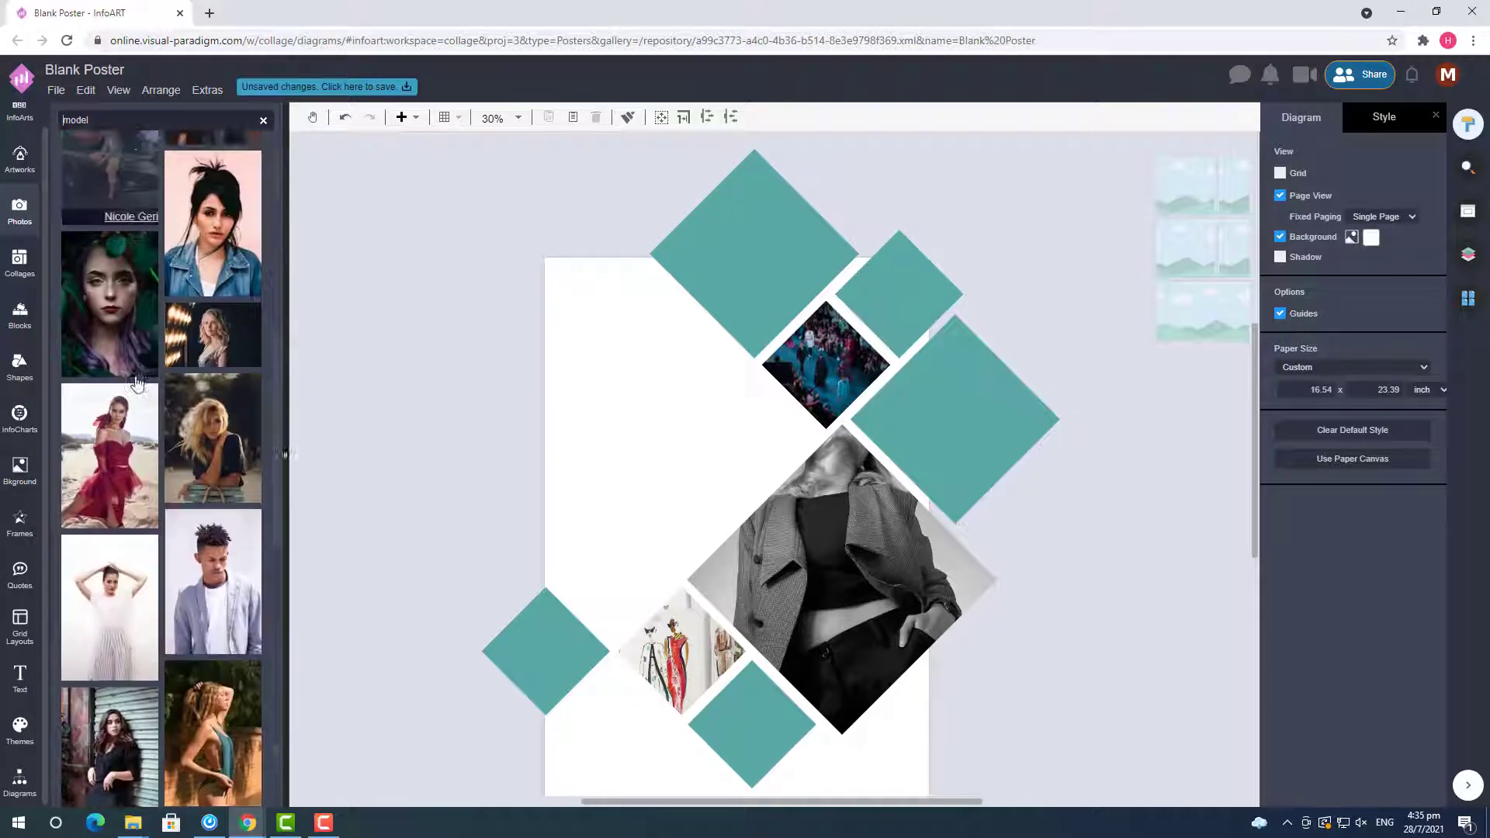
pyautogui.scroll(-10, 137, 382)
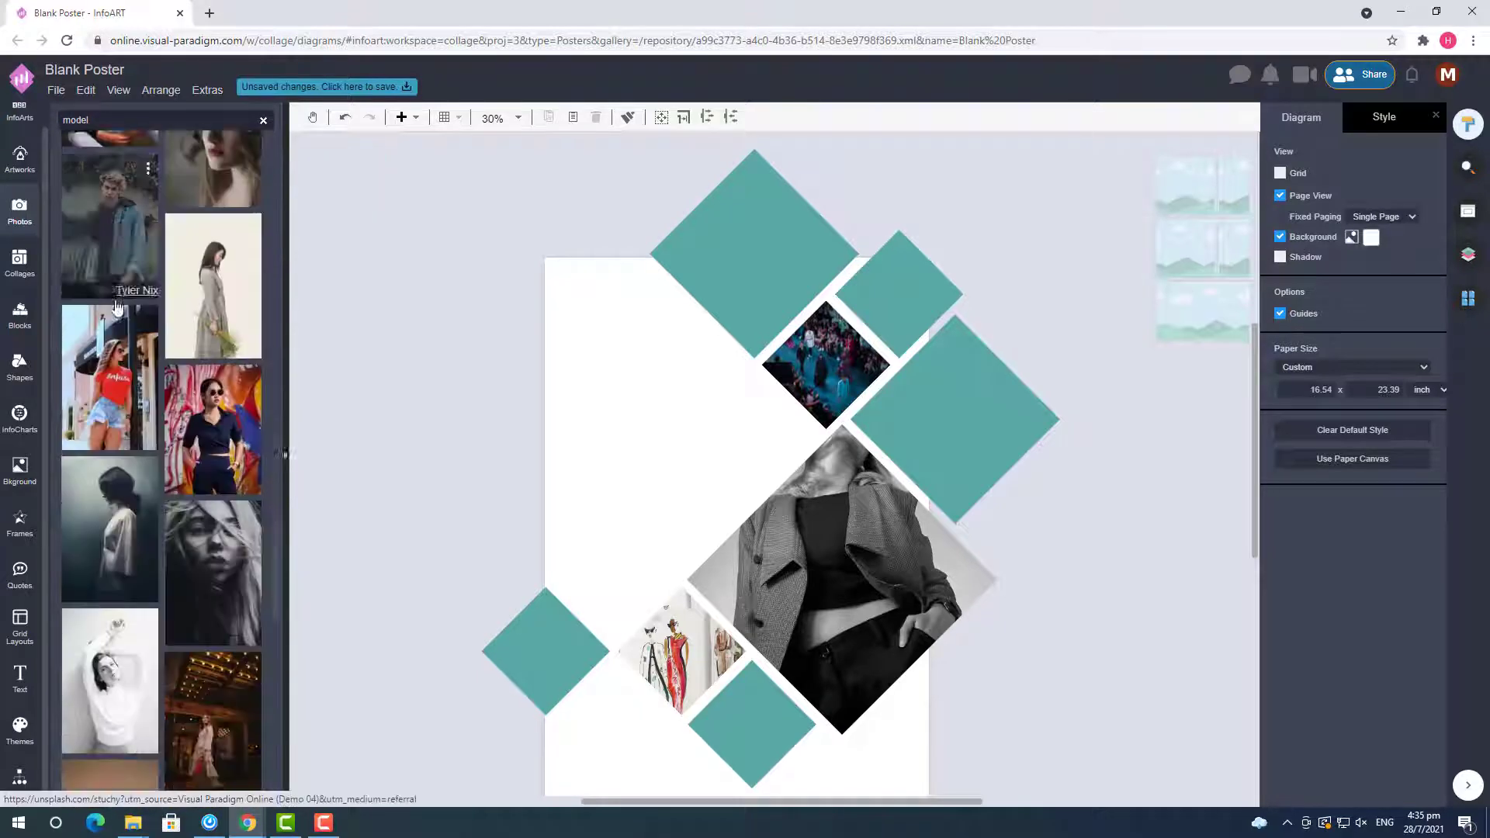
pyautogui.scroll(-9, 149, 370)
pyautogui.moveTo(116, 121); pyautogui.dragTo(2, 136)
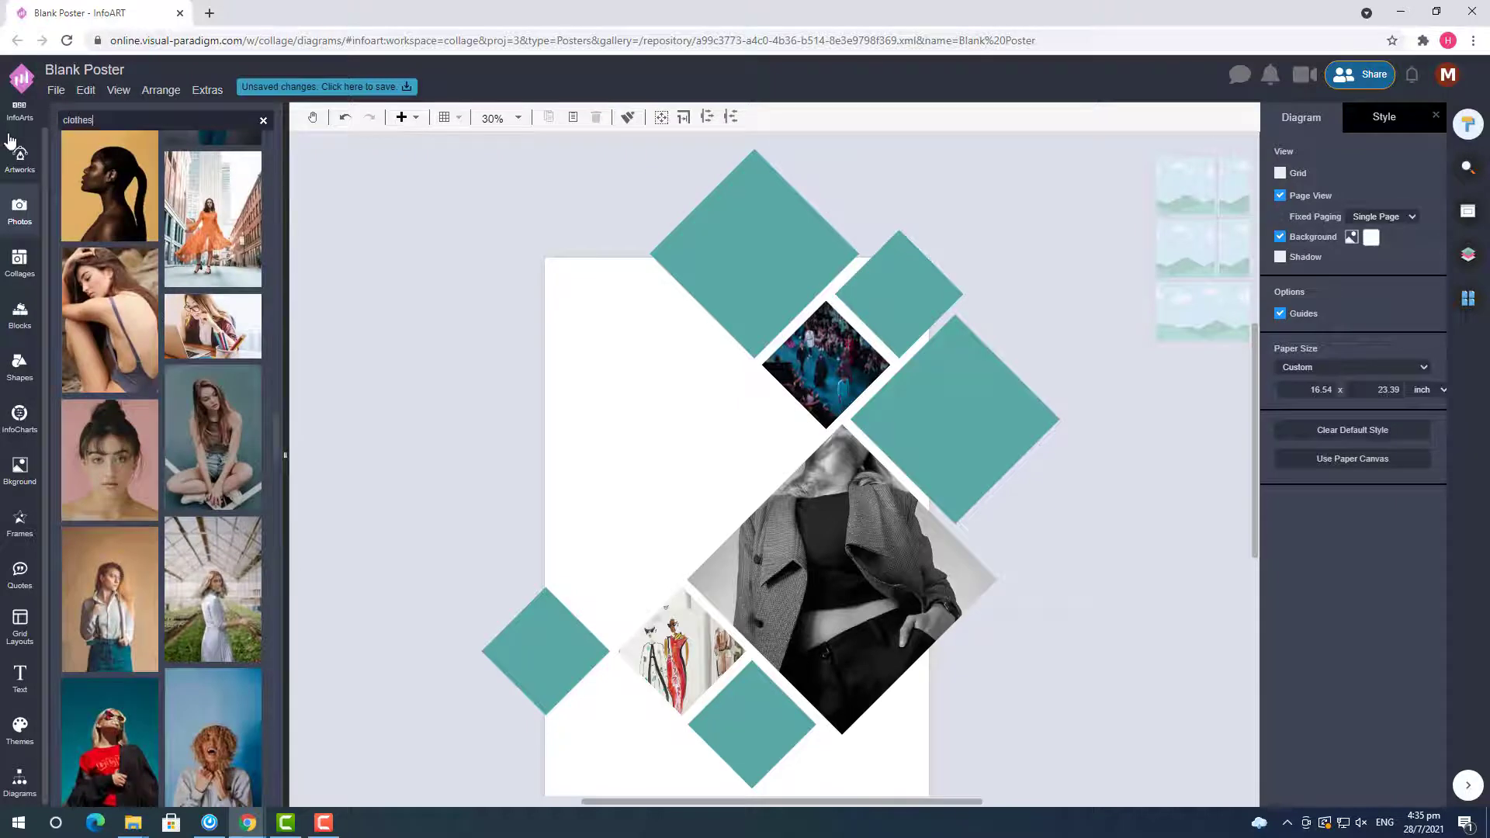
pyautogui.press('Return')
pyautogui.scroll(-5, 125, 233)
# - Search the photos for "fashion" and fill the large diamond frame with the street photo of a woman in an orange dress
pyautogui.write('fash')
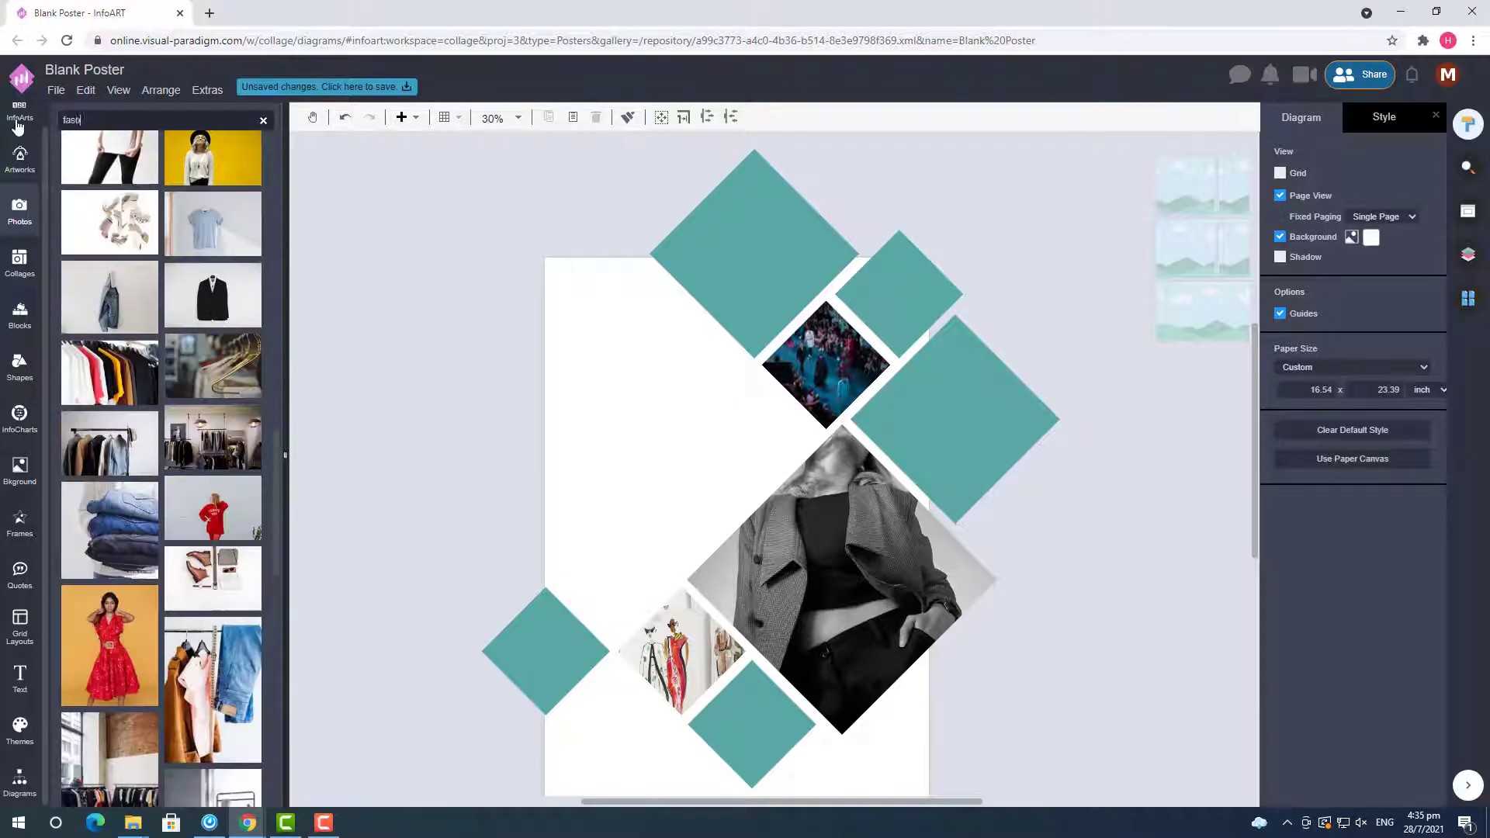
pyautogui.write('ion')
pyautogui.press('Return')
pyautogui.scroll(-20, 221, 245)
pyautogui.moveTo(116, 201); pyautogui.dragTo(869, 514)
# - Resize and reposition the orange-dress photo inside the large diamond frame to show the model from head to shoes
pyautogui.doubleClick(839, 570)
pyautogui.click(1072, 660)
pyautogui.doubleClick(868, 575)
pyautogui.click(1014, 660)
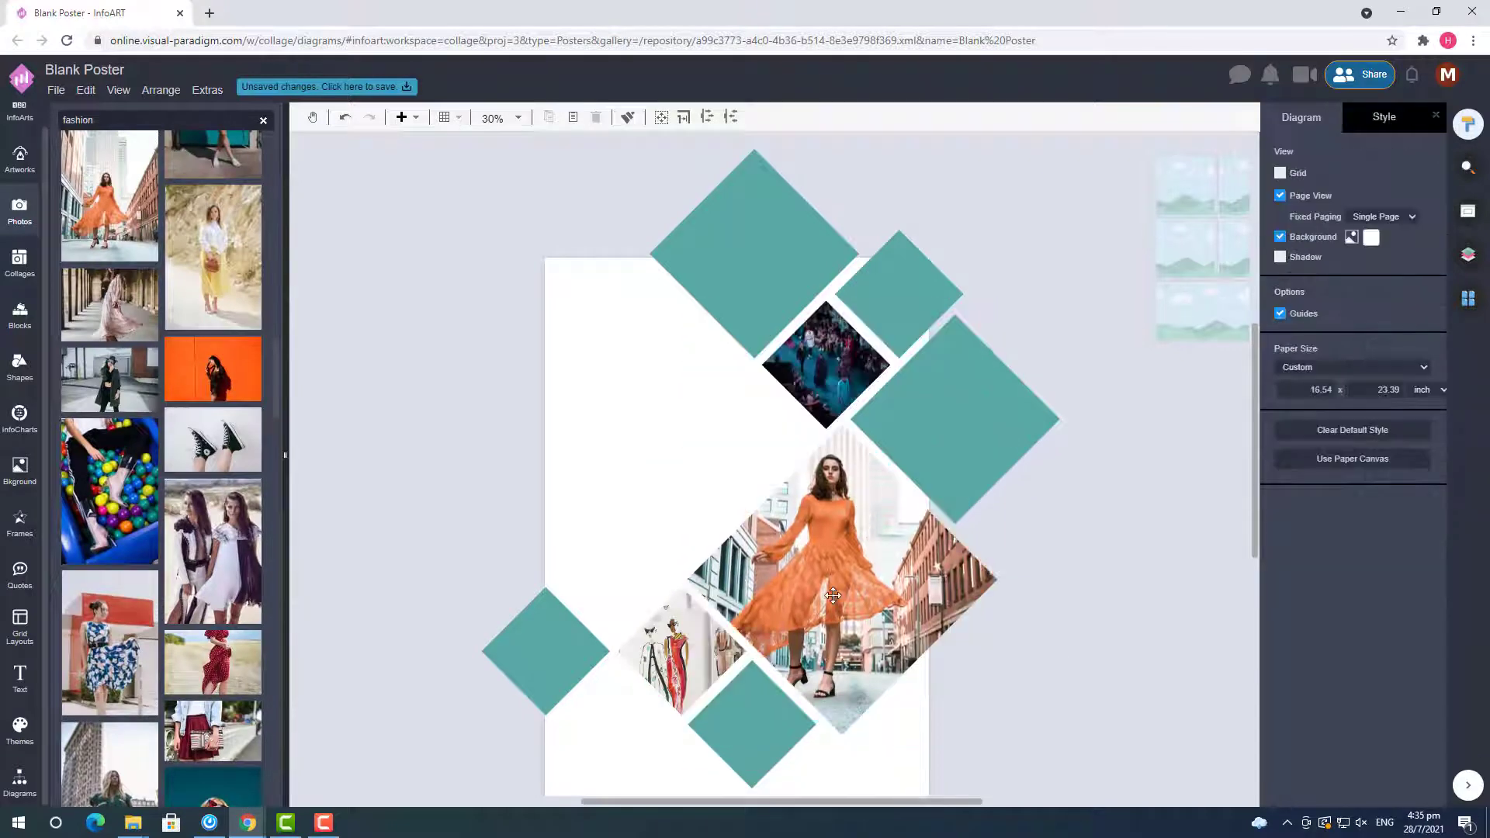
pyautogui.doubleClick(833, 596)
pyautogui.moveTo(1000, 742); pyautogui.dragTo(1010, 756)
pyautogui.click(1102, 614)
pyautogui.moveTo(877, 574)
pyautogui.mouseDown()
pyautogui.moveTo(877, 560)
pyautogui.moveTo(885, 601)
pyautogui.mouseUp()
pyautogui.doubleClick(896, 602)
pyautogui.click(1077, 620)
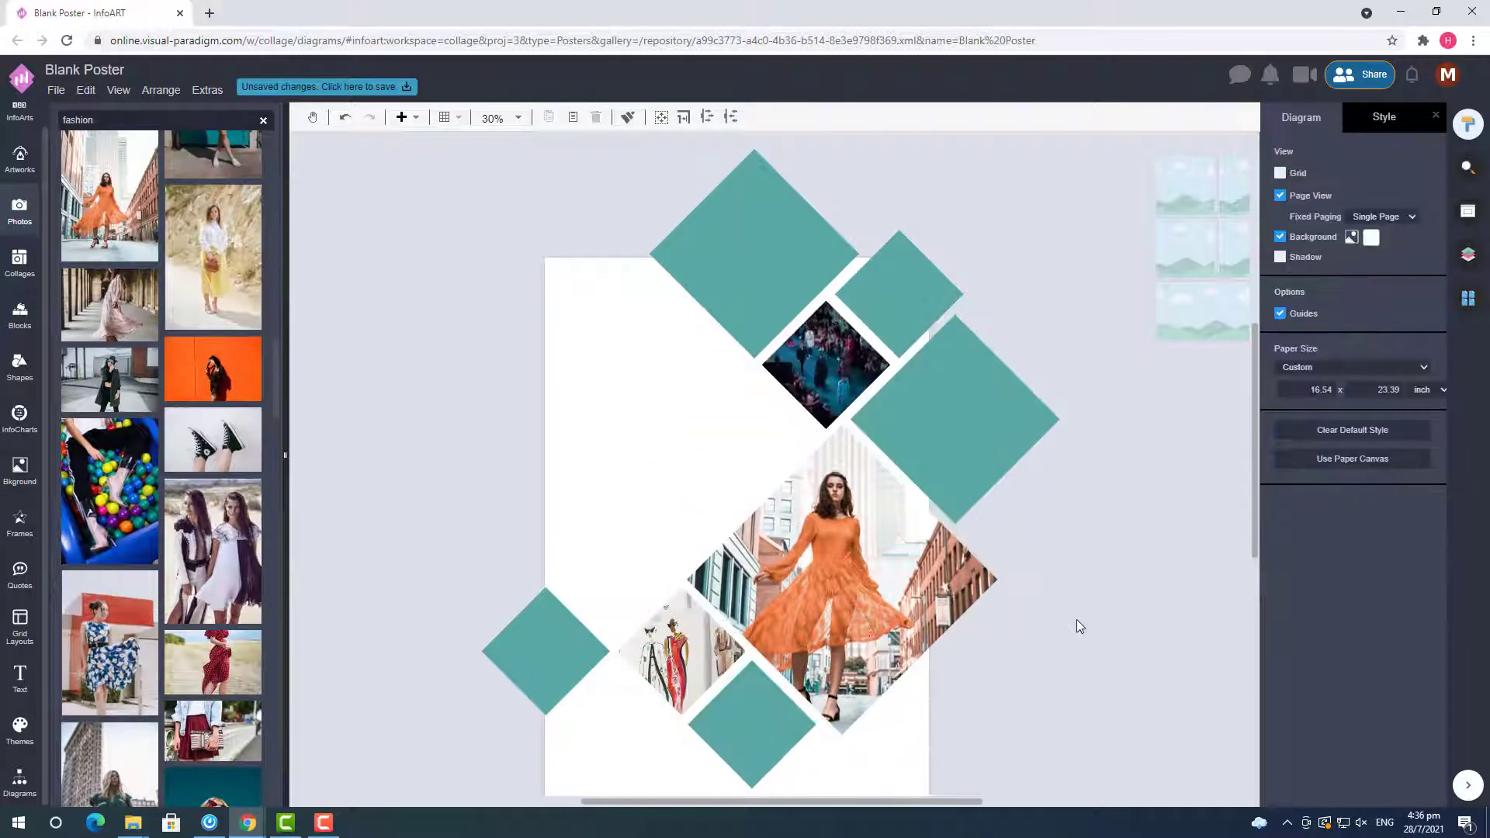
pyautogui.doubleClick(900, 614)
pyautogui.moveTo(1009, 765); pyautogui.dragTo(1015, 774)
pyautogui.moveTo(893, 614); pyautogui.dragTo(890, 601)
pyautogui.click(1083, 629)
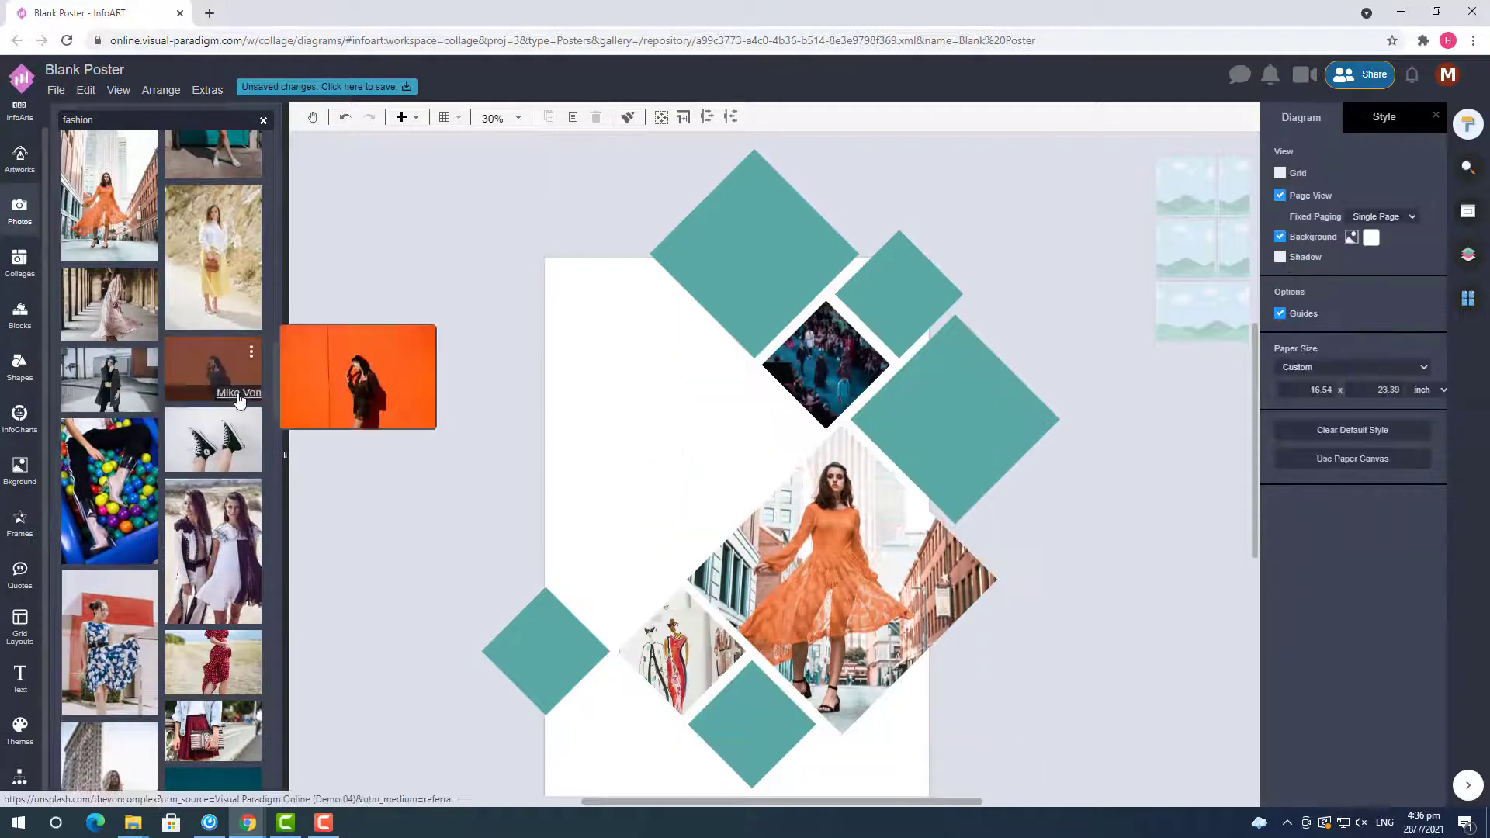
# - Replace the picture in the upper small diamond frame with the photo of orange and pink clothes on a rack
pyautogui.scroll(-15, 240, 399)
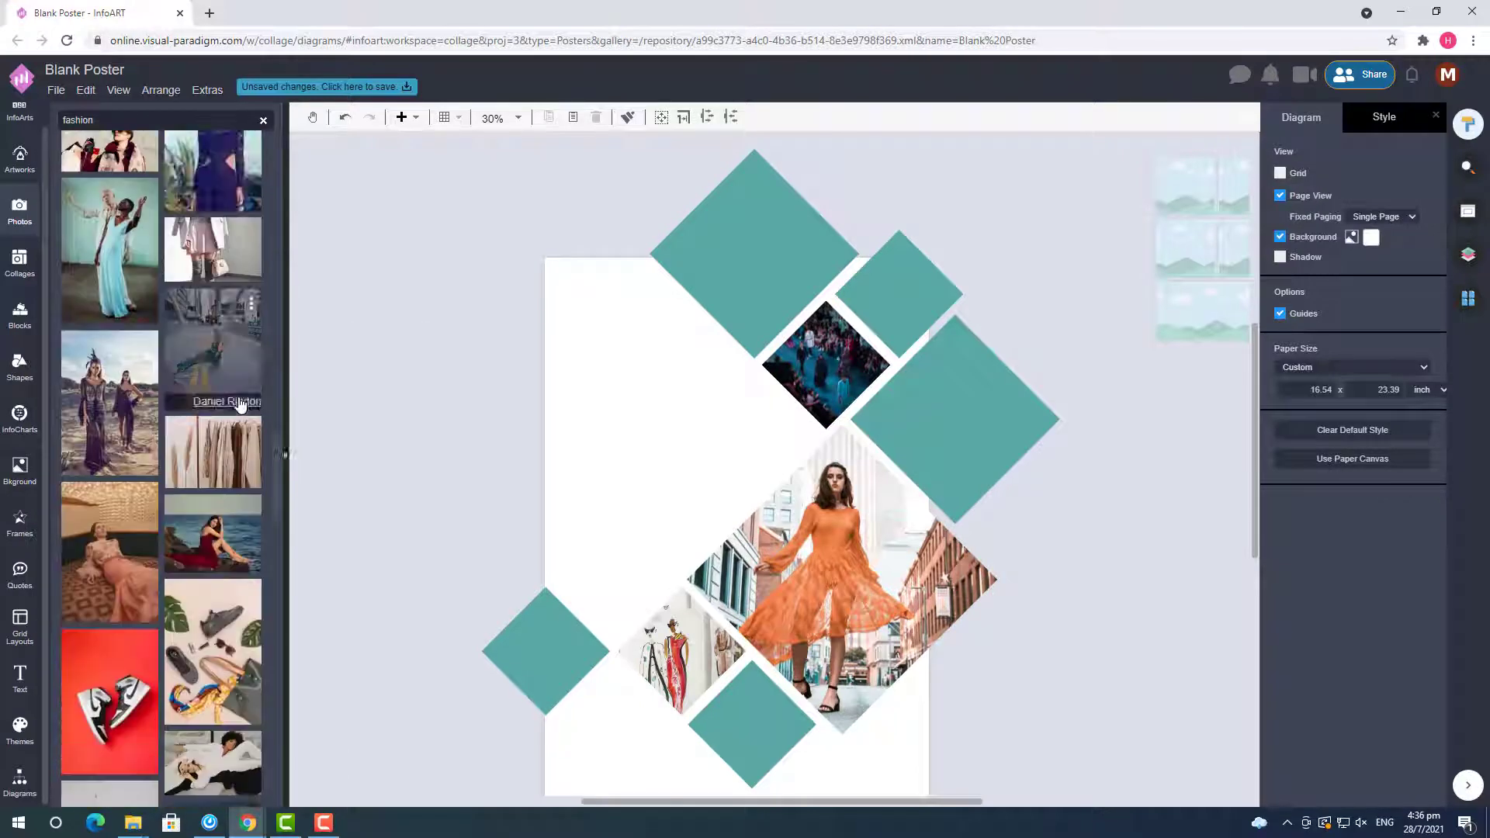
pyautogui.scroll(-10, 241, 405)
pyautogui.moveTo(109, 419); pyautogui.dragTo(862, 382)
pyautogui.click(1152, 438)
pyautogui.scroll(-5, 155, 466)
pyautogui.moveTo(110, 409); pyautogui.dragTo(767, 273)
pyautogui.click(1102, 482)
pyautogui.scroll(1, 715, 719)
pyautogui.scroll(-1, 1076, 577)
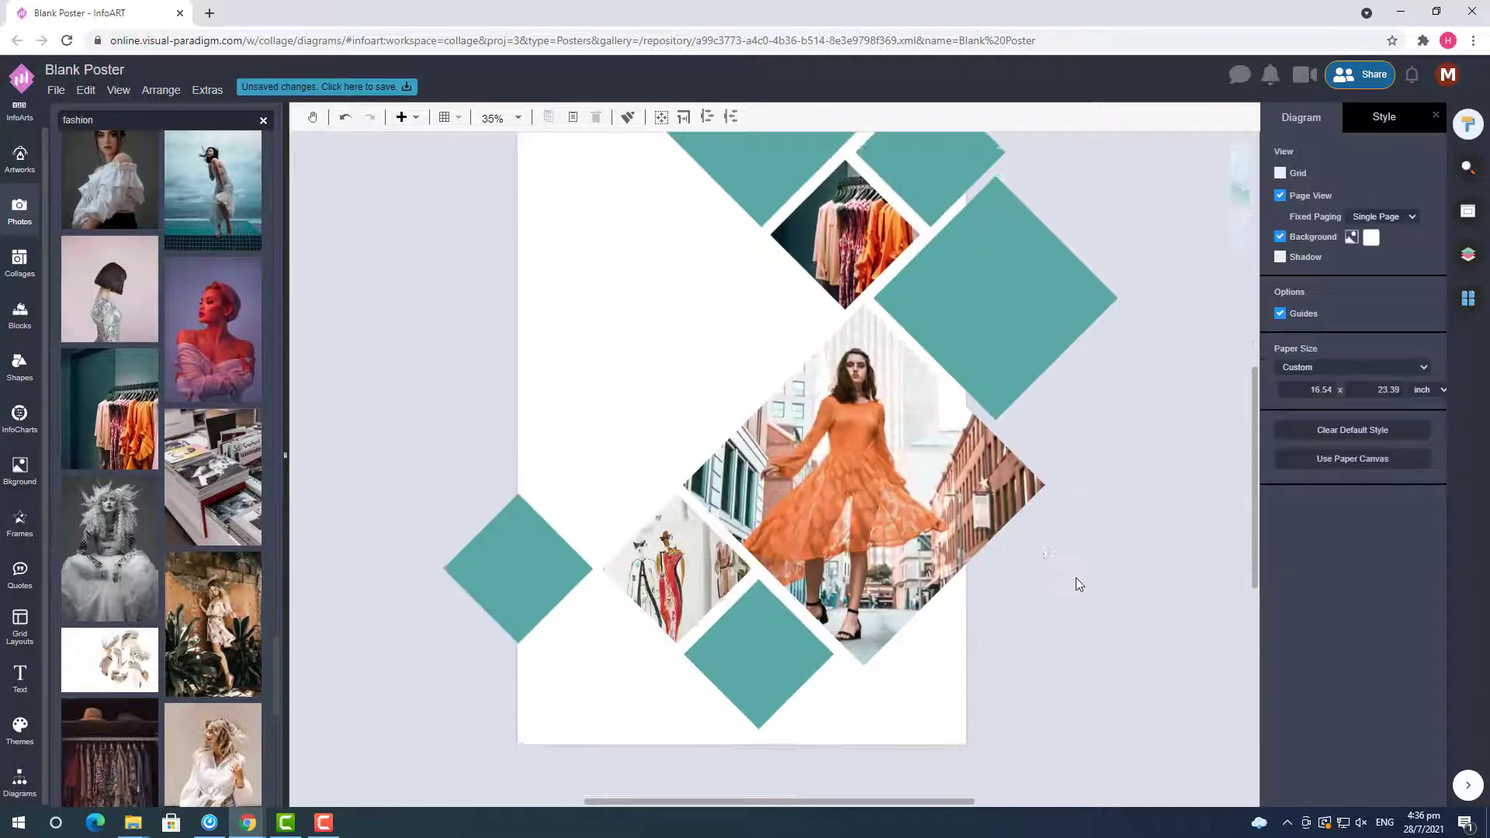
pyautogui.scroll(1, 242, 522)
# - Search for "fashion model", try the photo of three models seen from behind in the large diamond frame, and undo it
pyautogui.scroll(-6, 240, 521)
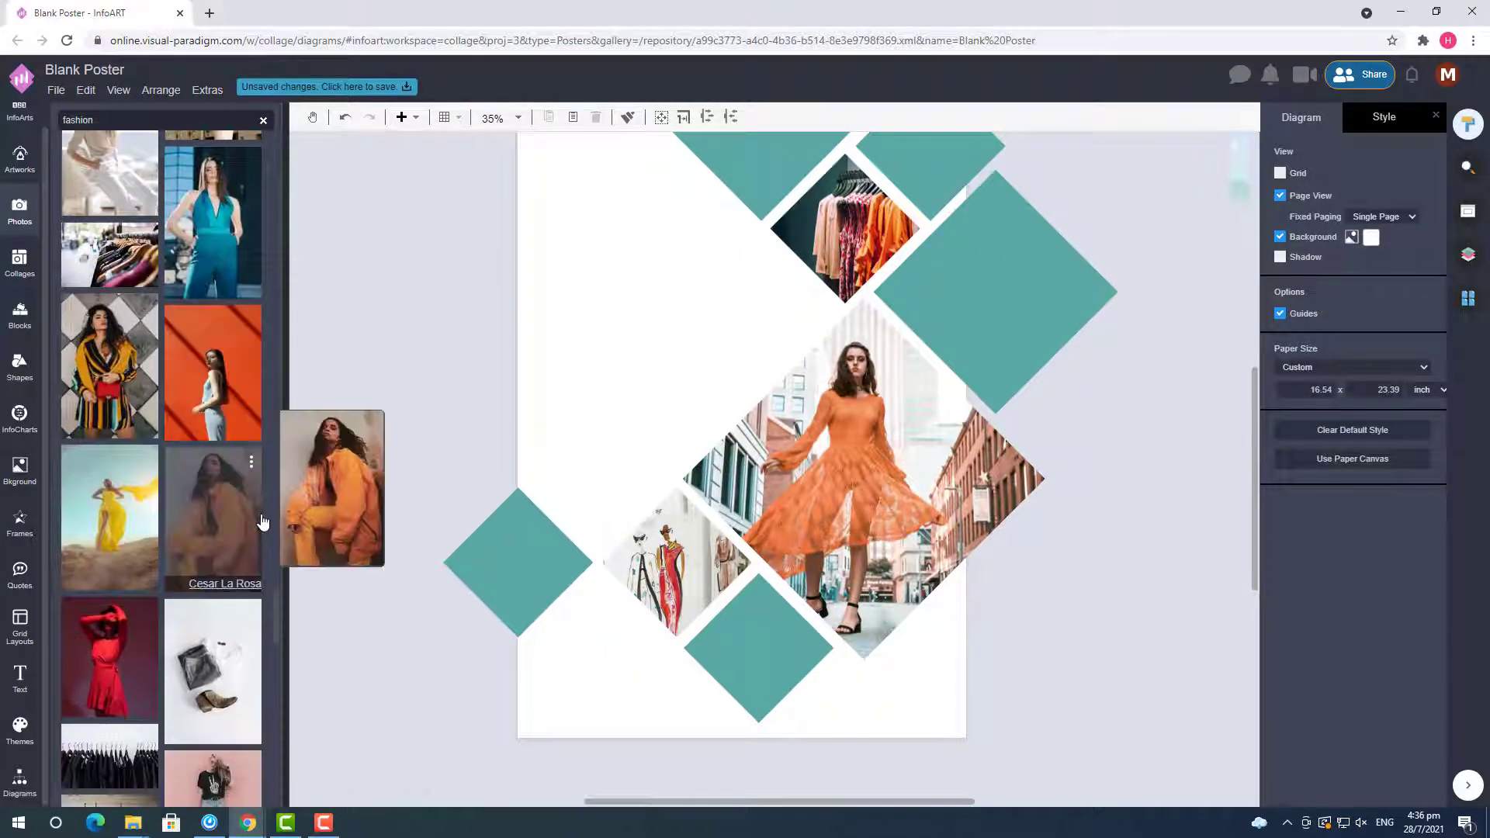
pyautogui.scroll(-8, 237, 520)
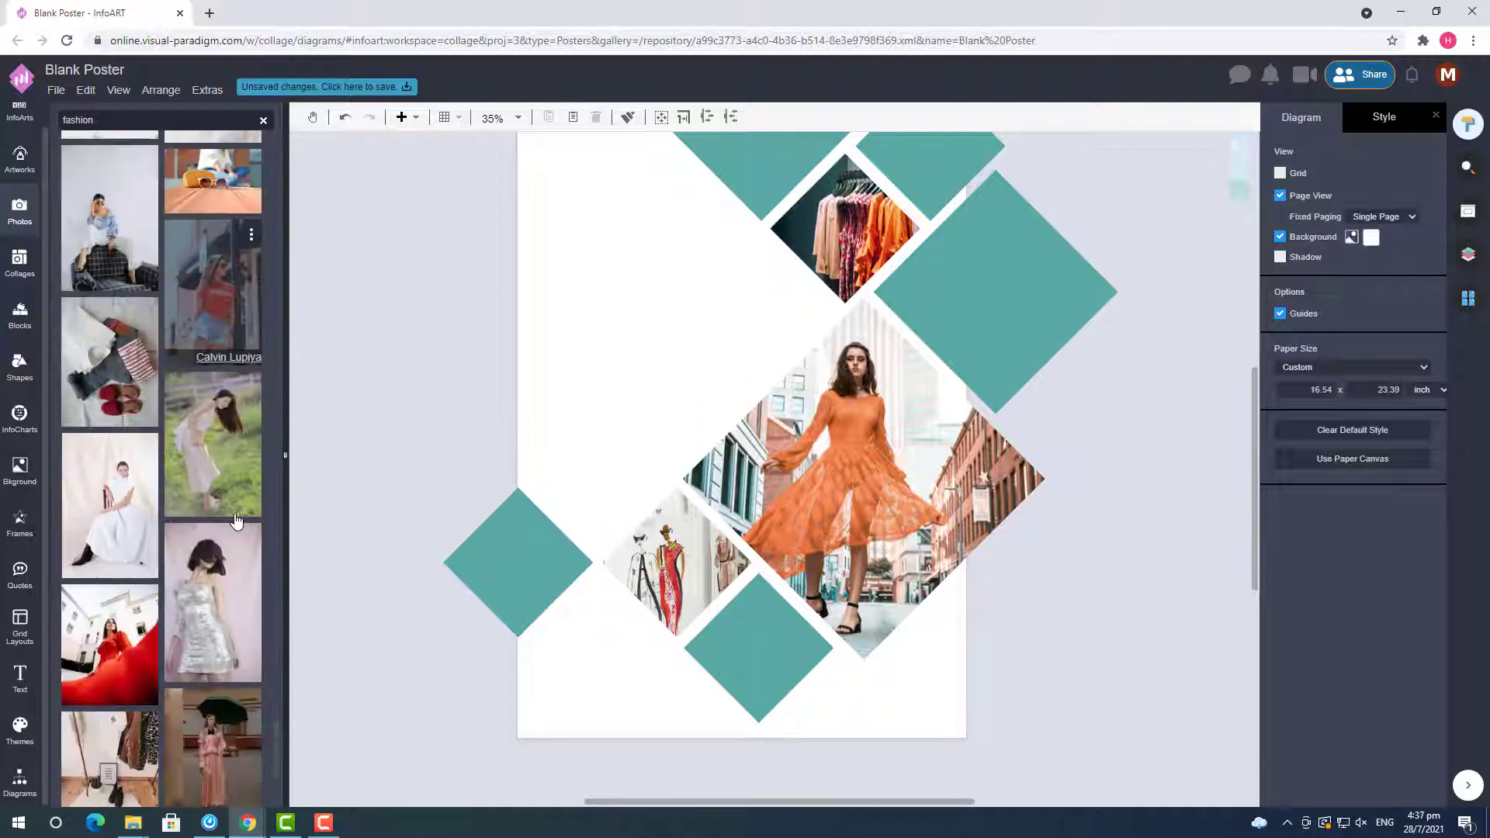
pyautogui.scroll(-8, 230, 507)
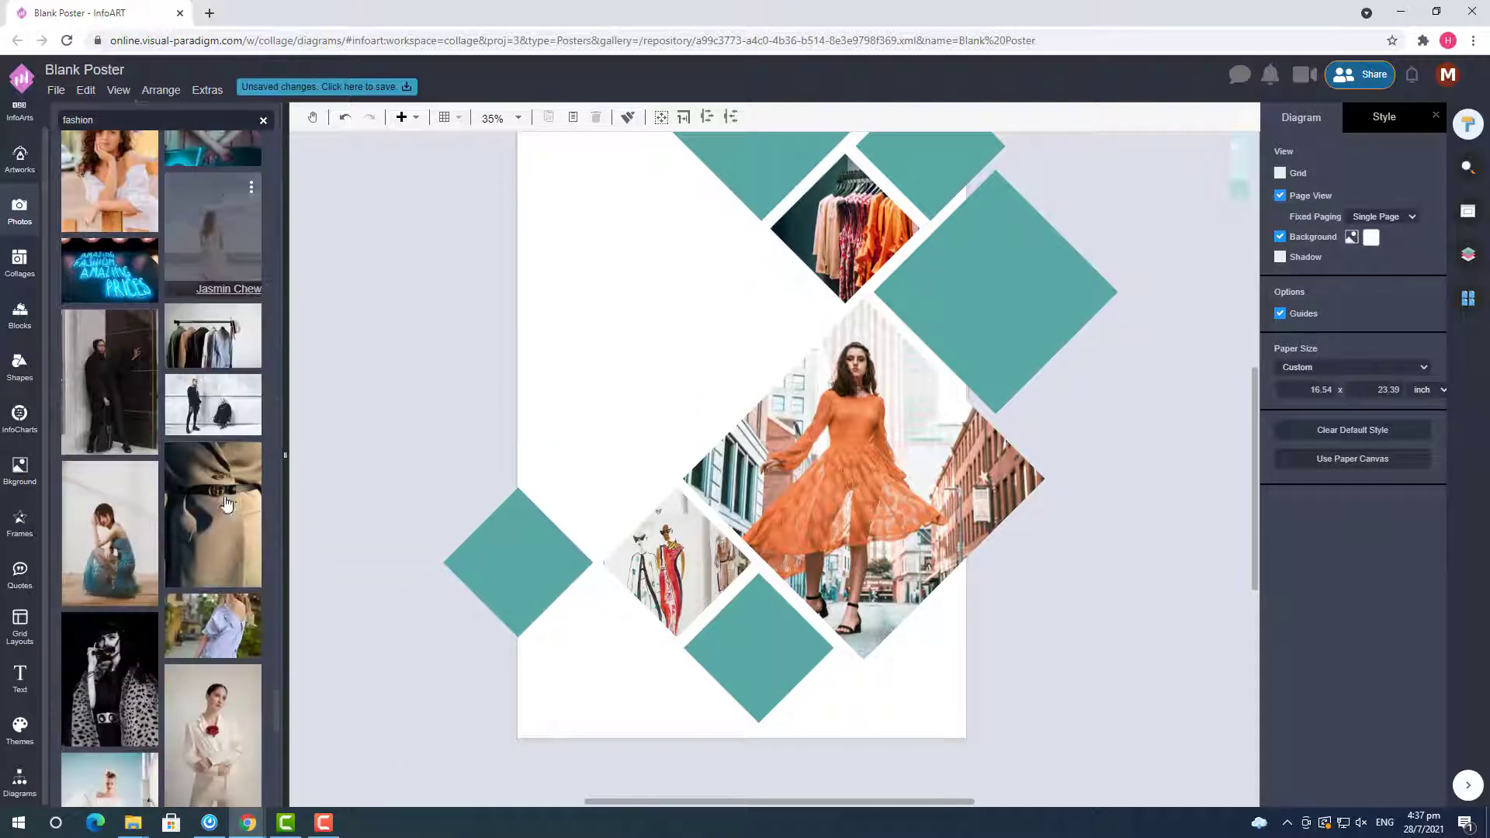
pyautogui.press('Return')
pyautogui.scroll(-7, 188, 306)
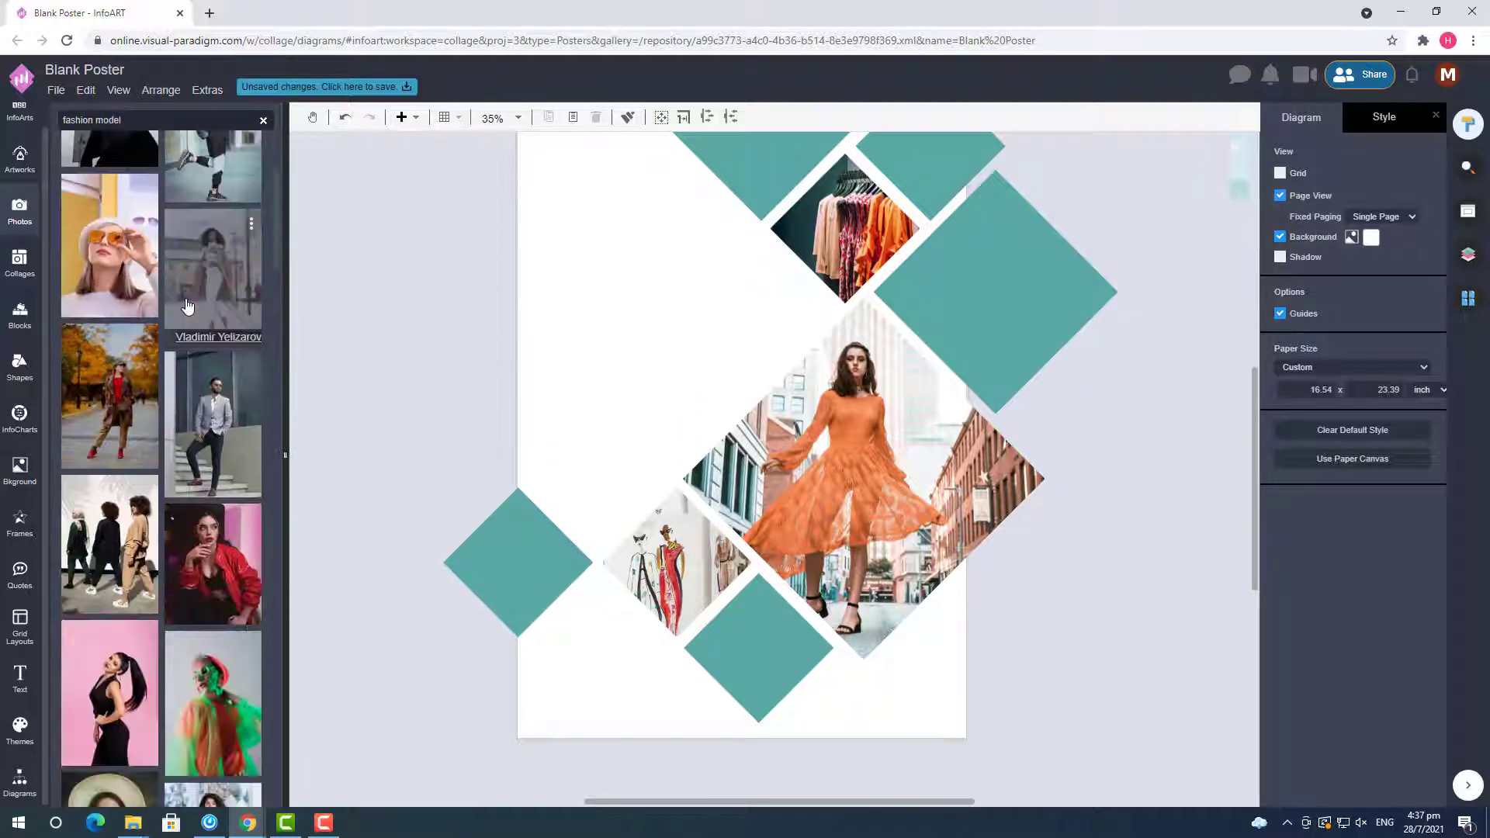
pyautogui.moveTo(116, 311); pyautogui.dragTo(864, 478)
pyautogui.scroll(-7, 234, 438)
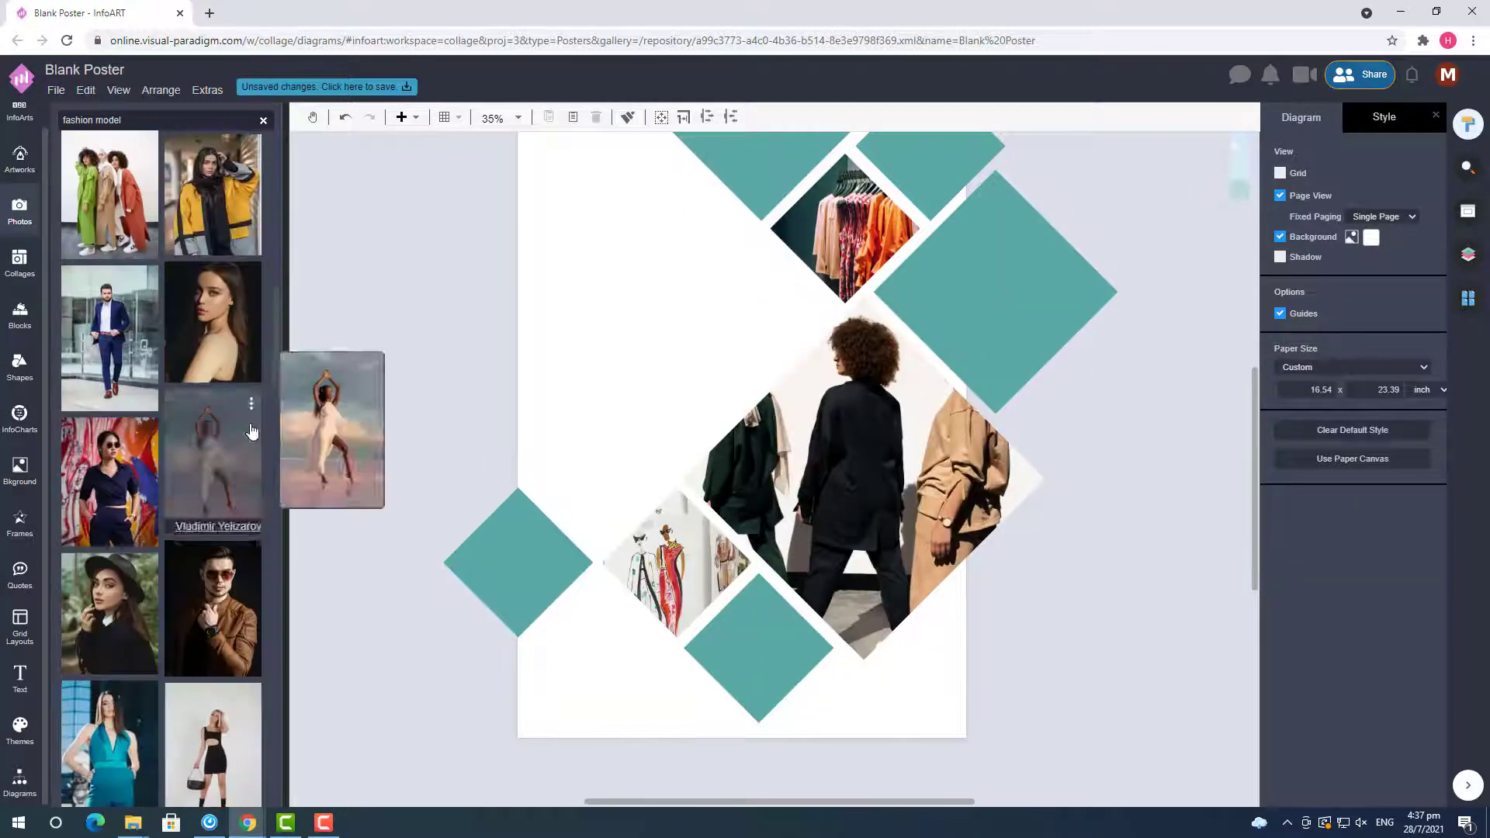
pyautogui.click(345, 117)
# - Search the photos for "fashion" and fill the large diamond frame with the teal-background photo of a woman in striped trousers
pyautogui.scroll(-5, 173, 419)
pyautogui.scroll(-10, 172, 420)
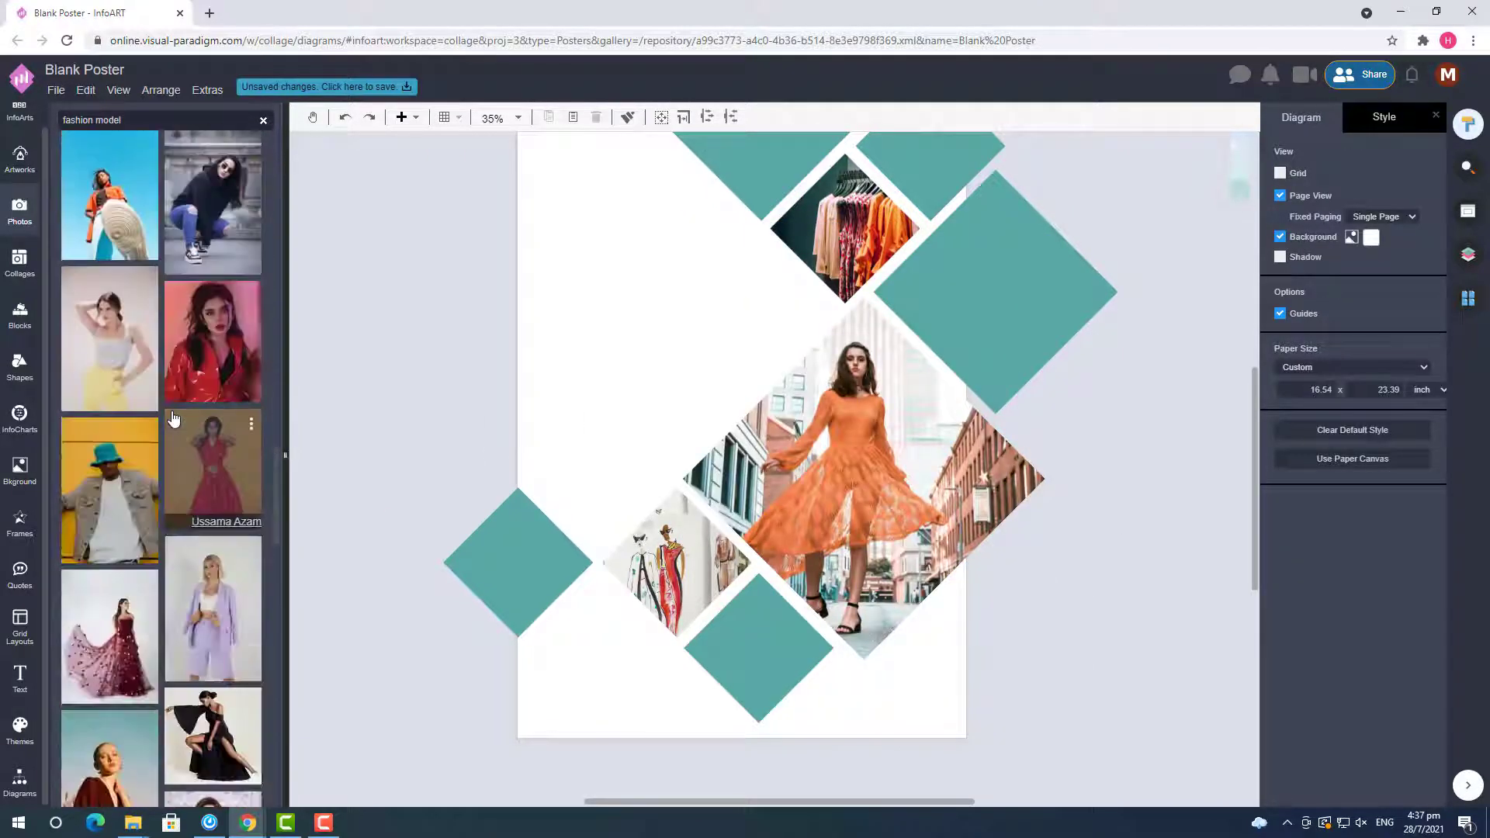
pyautogui.scroll(-10, 173, 420)
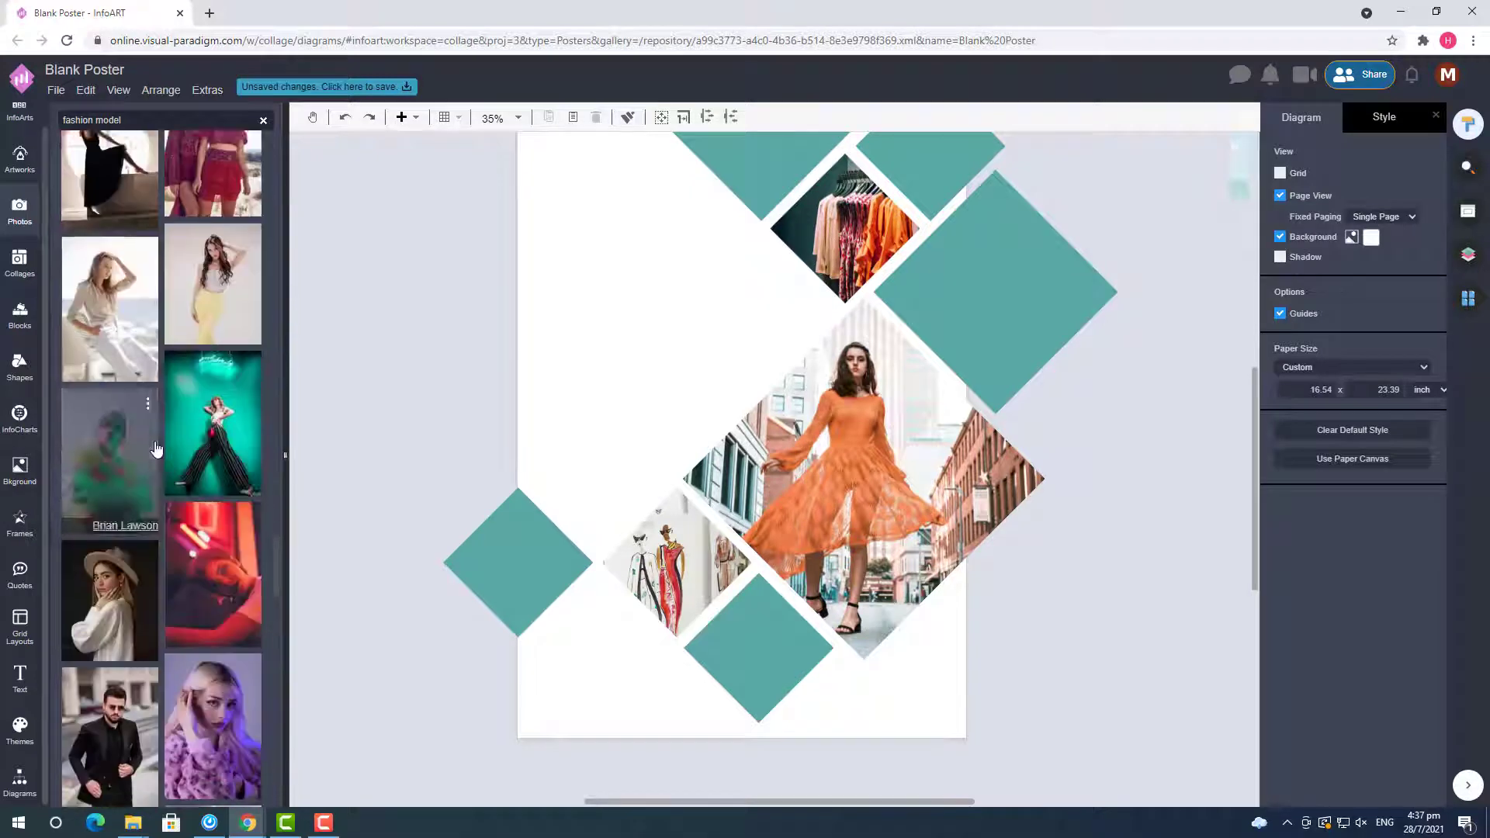
pyautogui.scroll(-5, 119, 628)
pyautogui.scroll(-10, 119, 627)
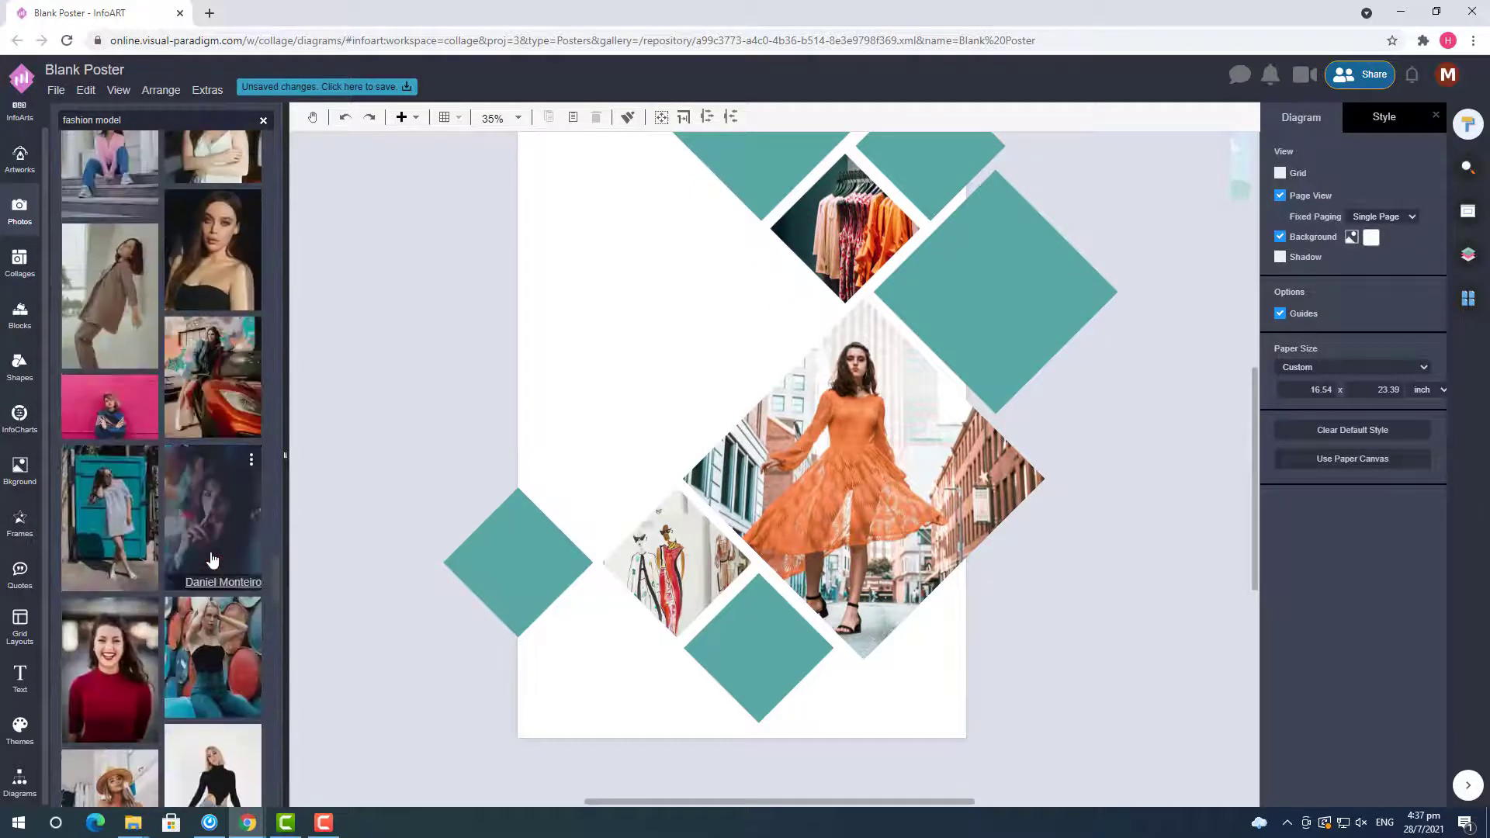
pyautogui.scroll(-8, 211, 559)
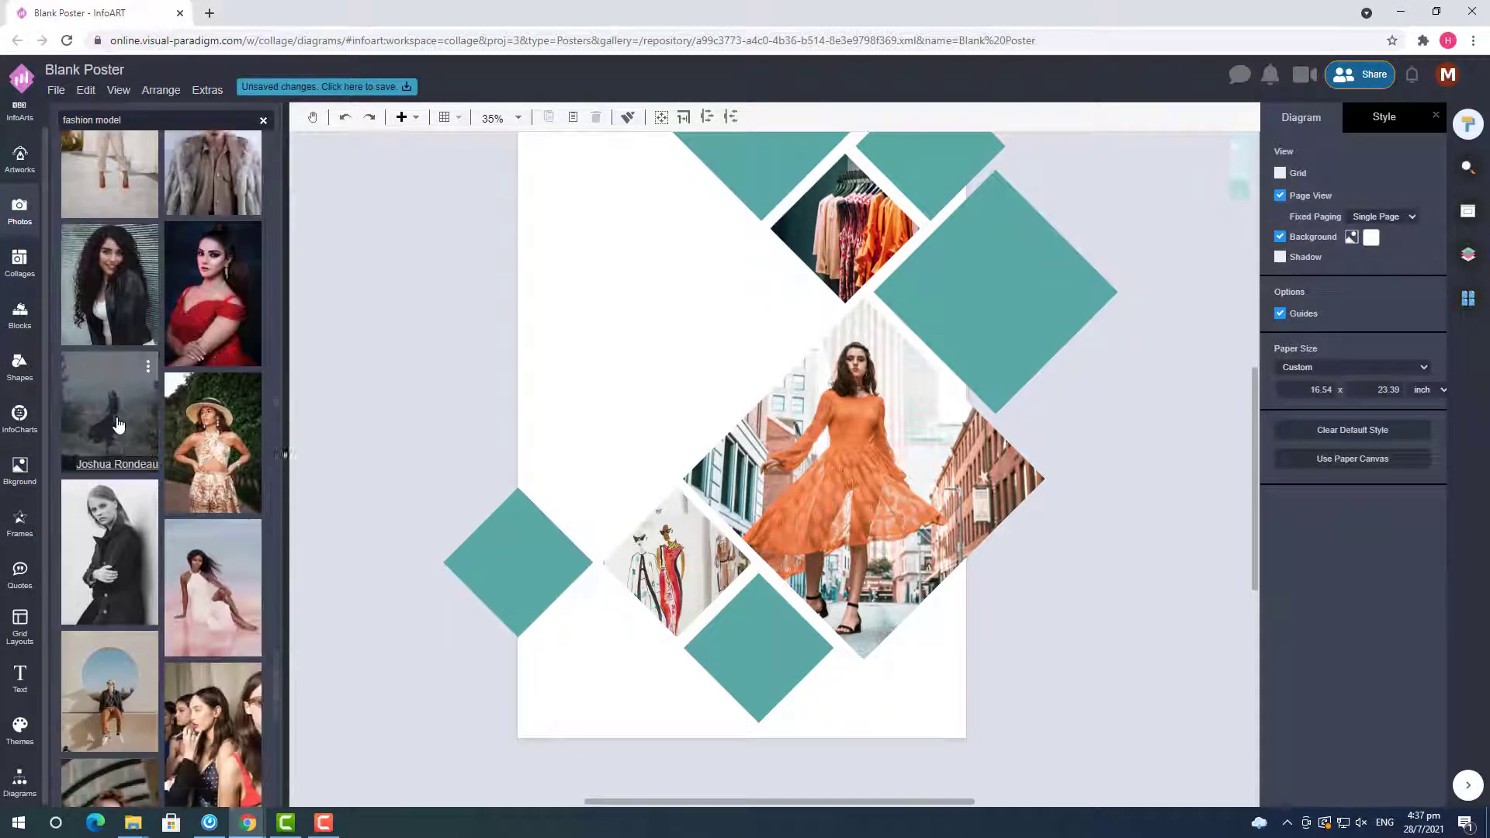
pyautogui.moveTo(130, 120); pyautogui.dragTo(84, 120)
pyautogui.press('Return')
pyautogui.moveTo(109, 354); pyautogui.dragTo(904, 474)
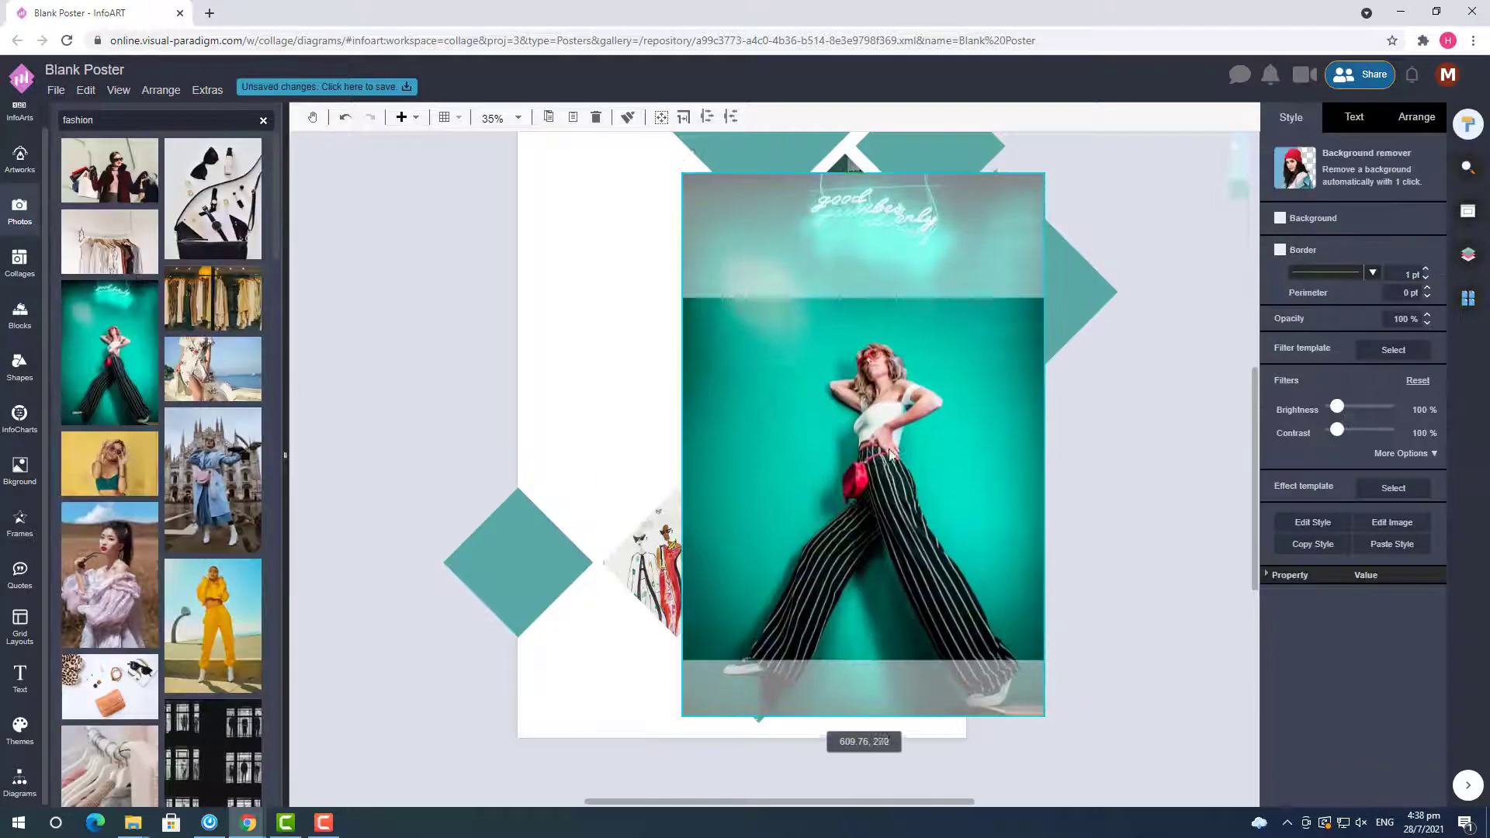
pyautogui.click(1110, 500)
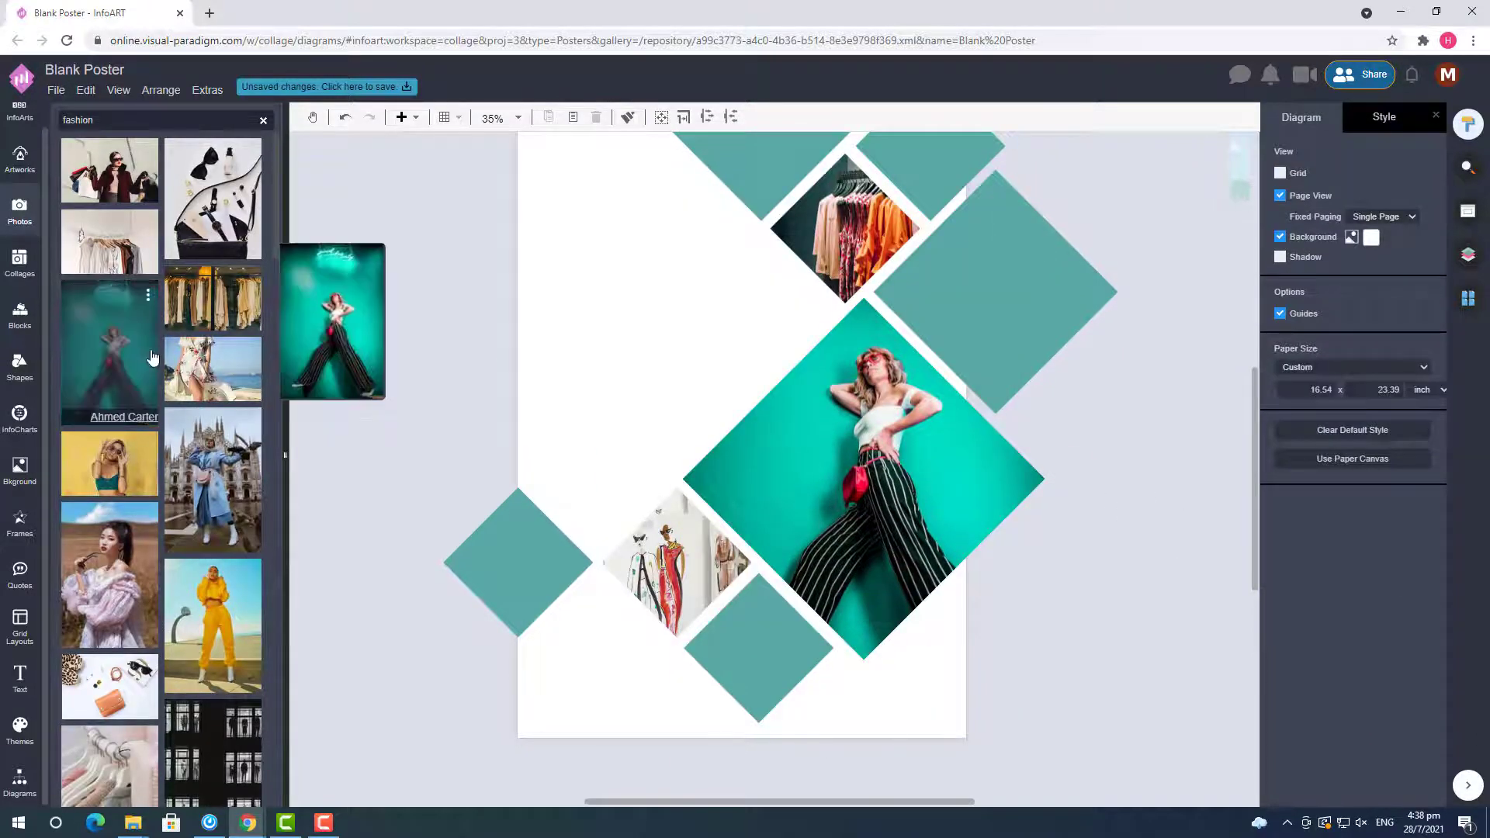
# - Fill the upper small diamond frame with the other teal-background photo of the woman in striped trousers
pyautogui.scroll(-10, 152, 357)
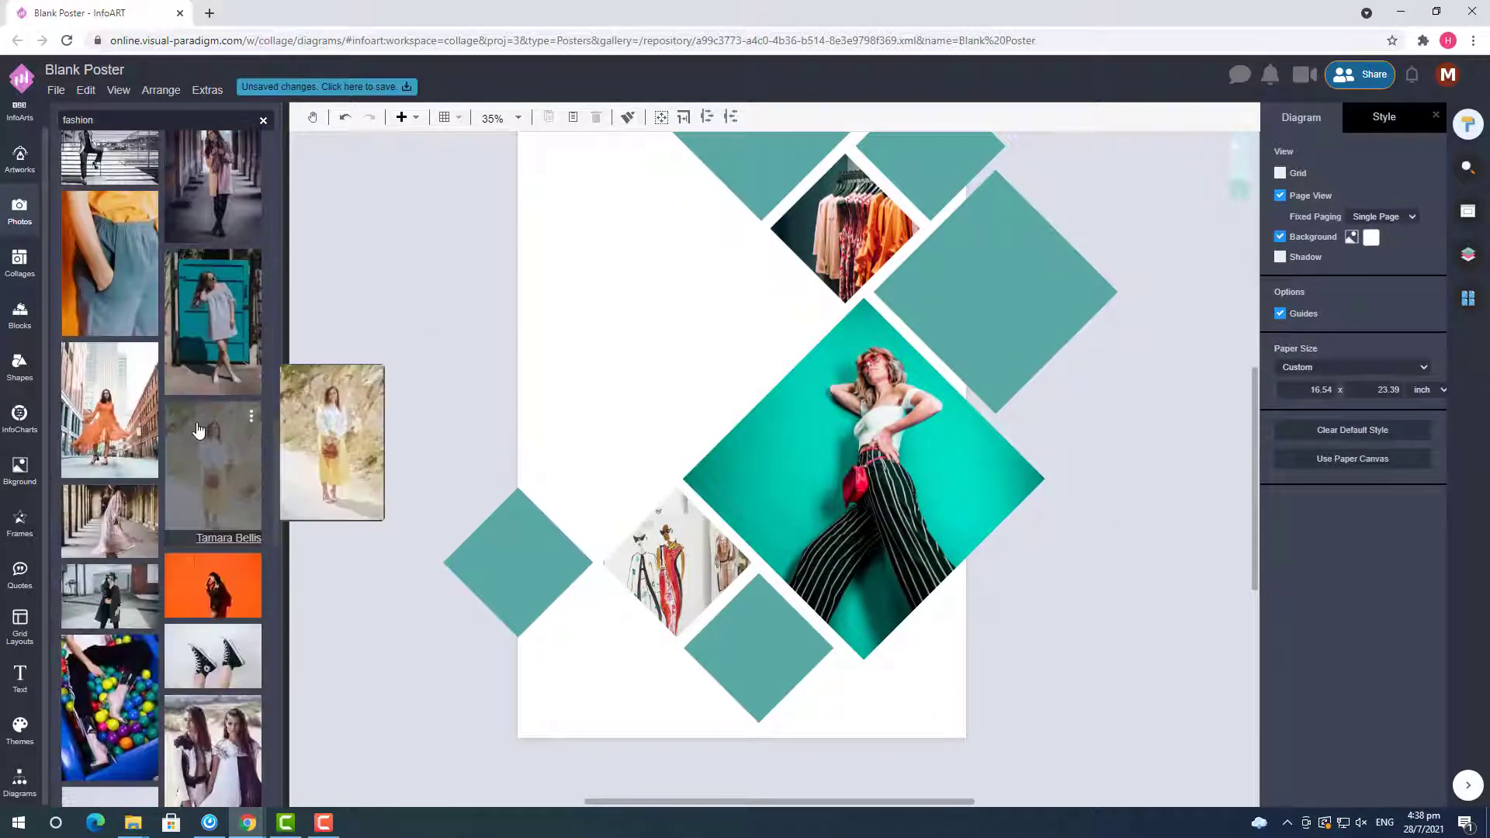
pyautogui.scroll(-10, 199, 431)
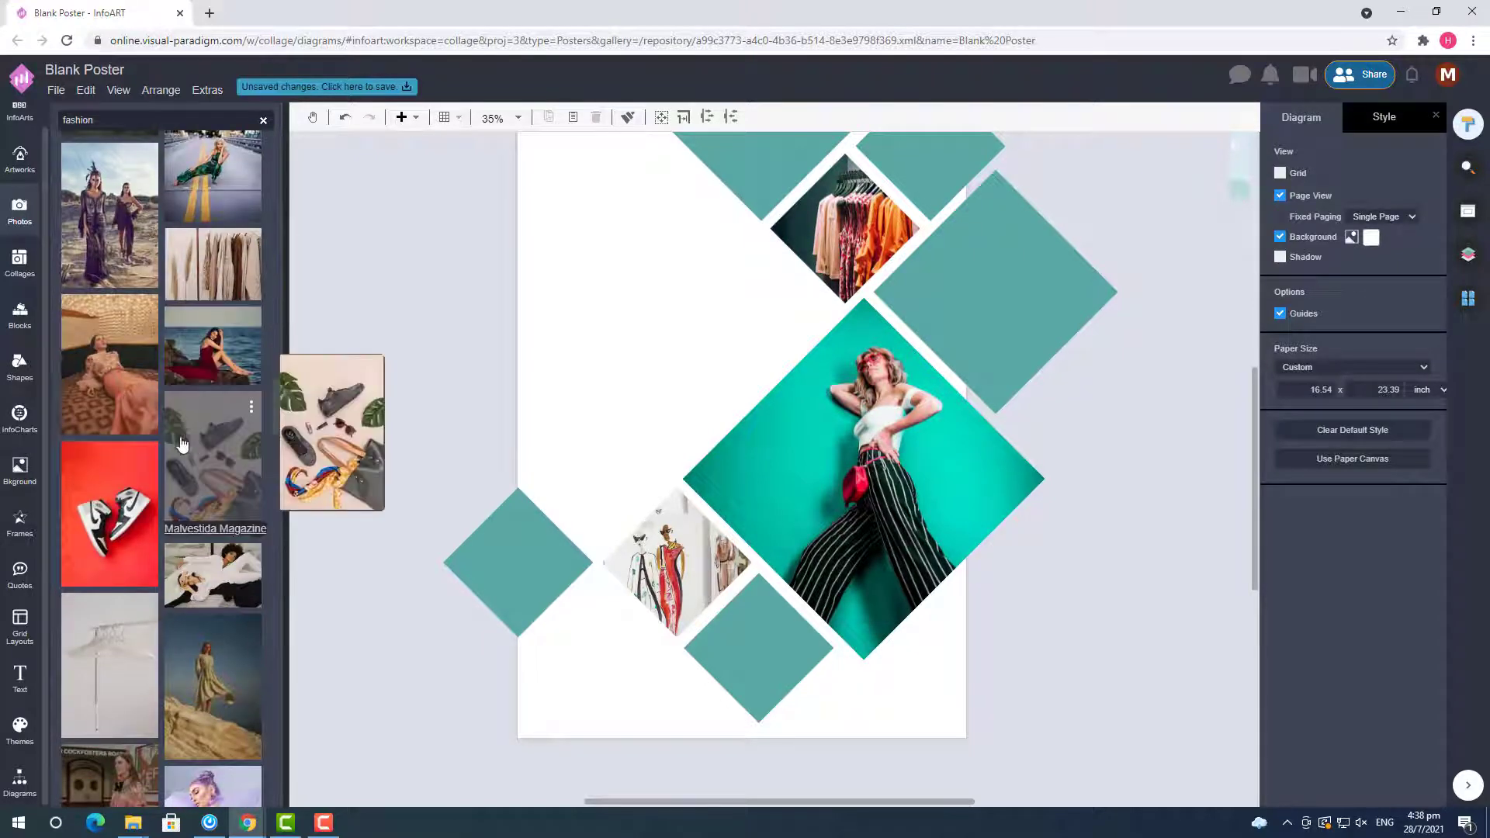
pyautogui.scroll(-7, 251, 496)
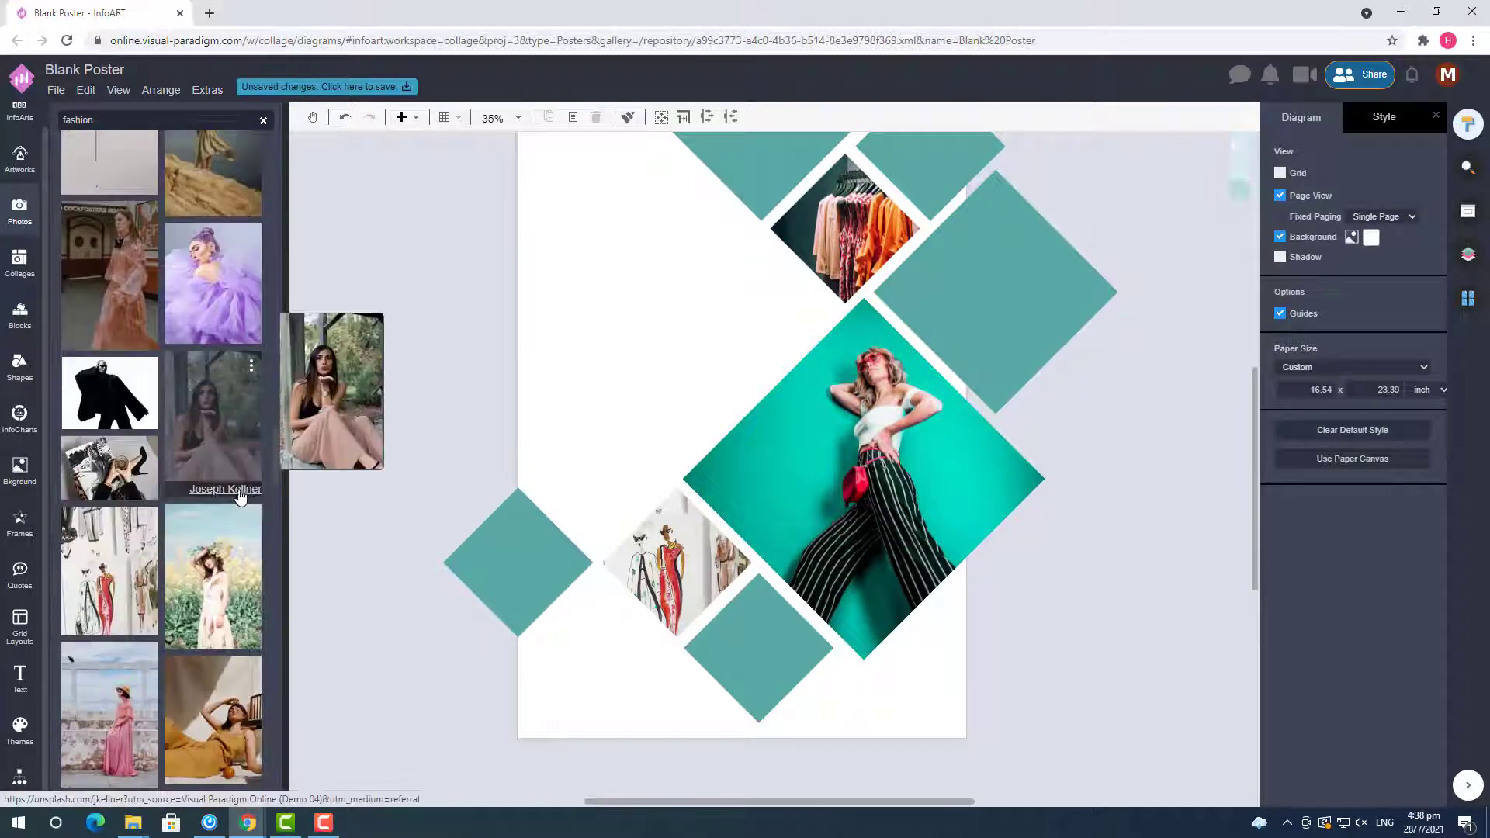
pyautogui.scroll(-3, 240, 497)
pyautogui.scroll(-6, 237, 497)
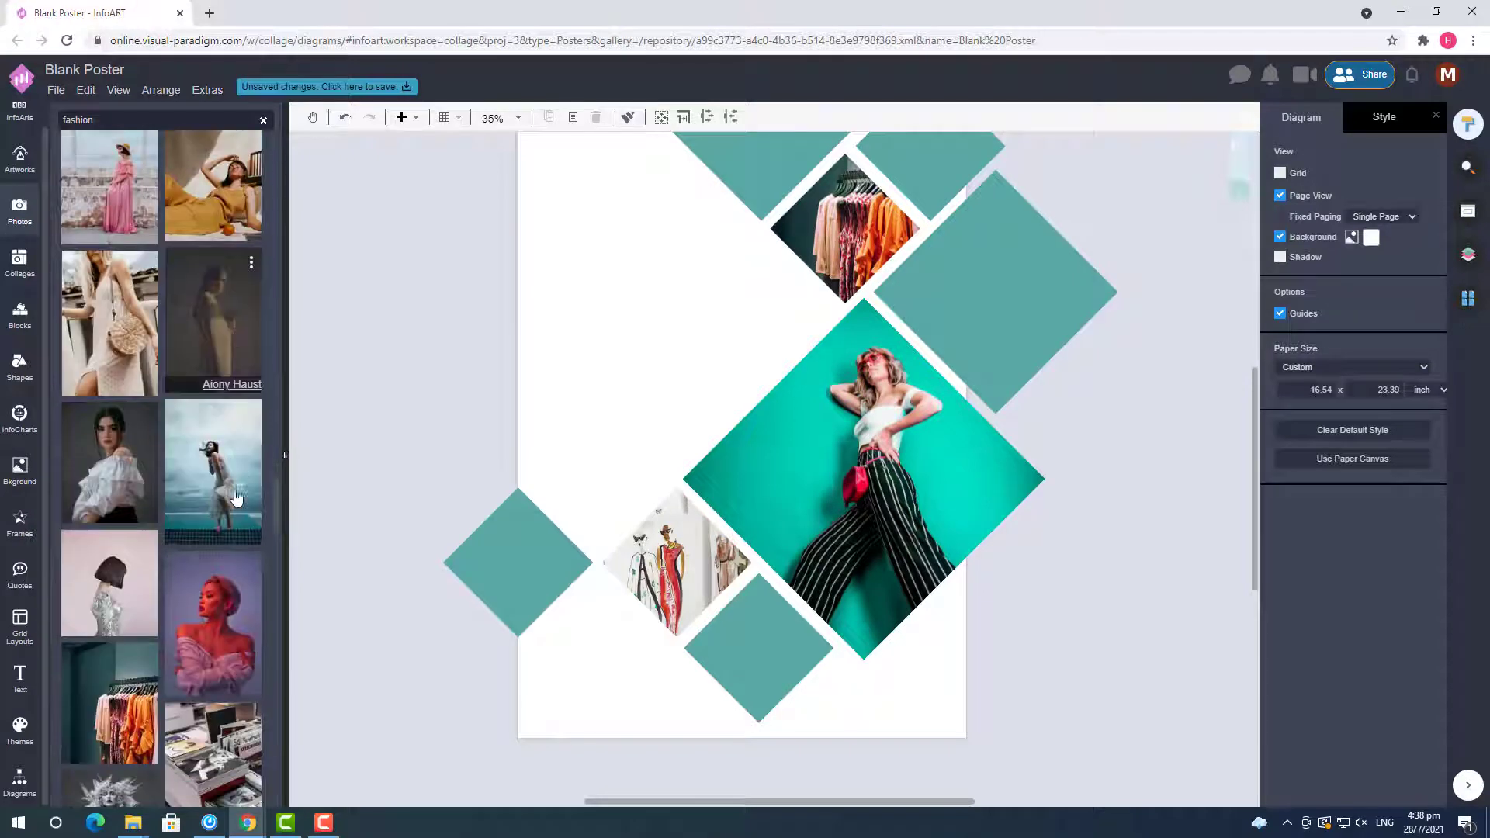
pyautogui.scroll(-10, 236, 497)
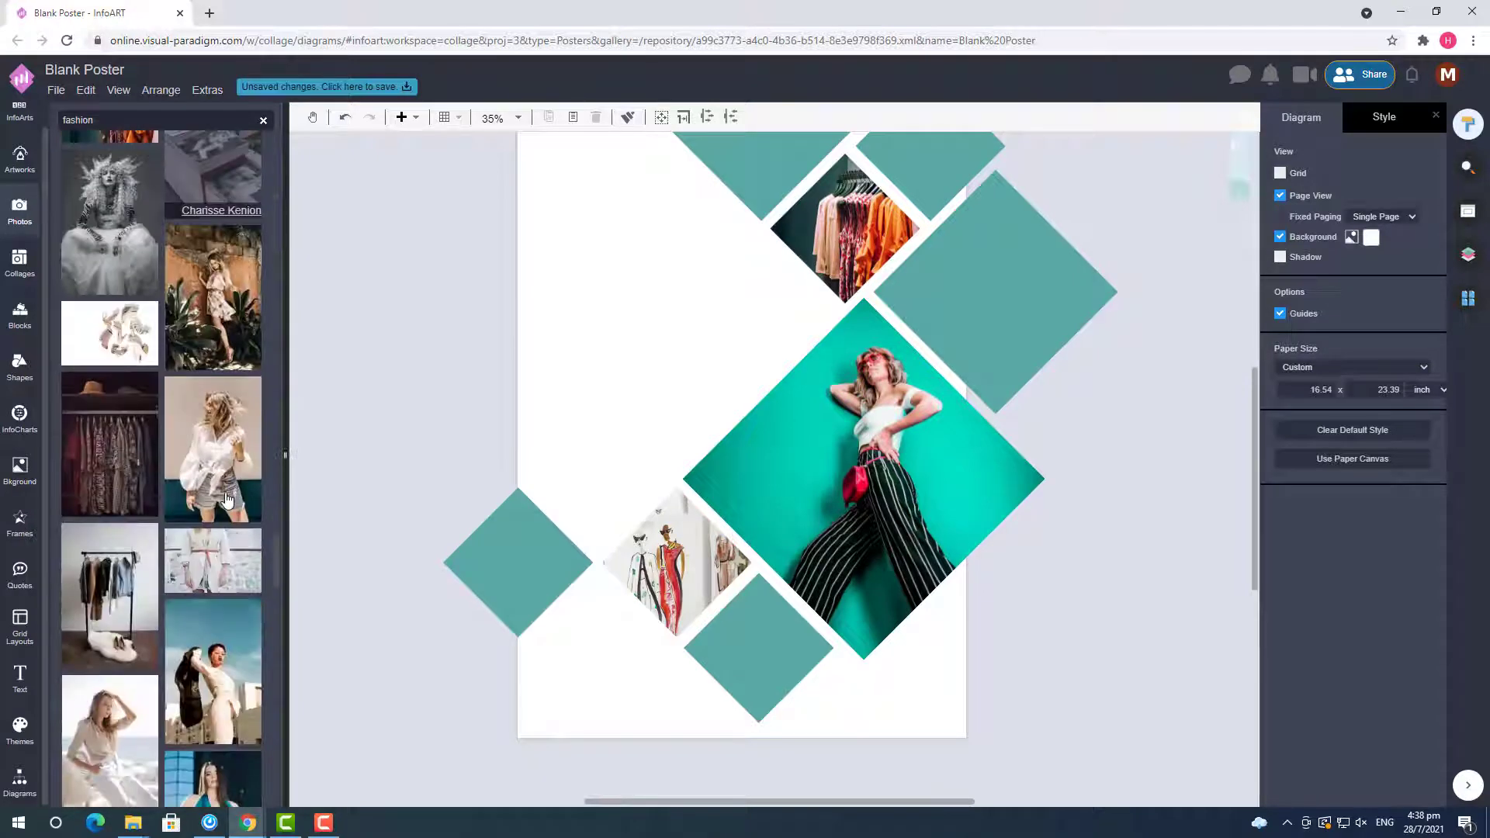
pyautogui.scroll(-5, 227, 499)
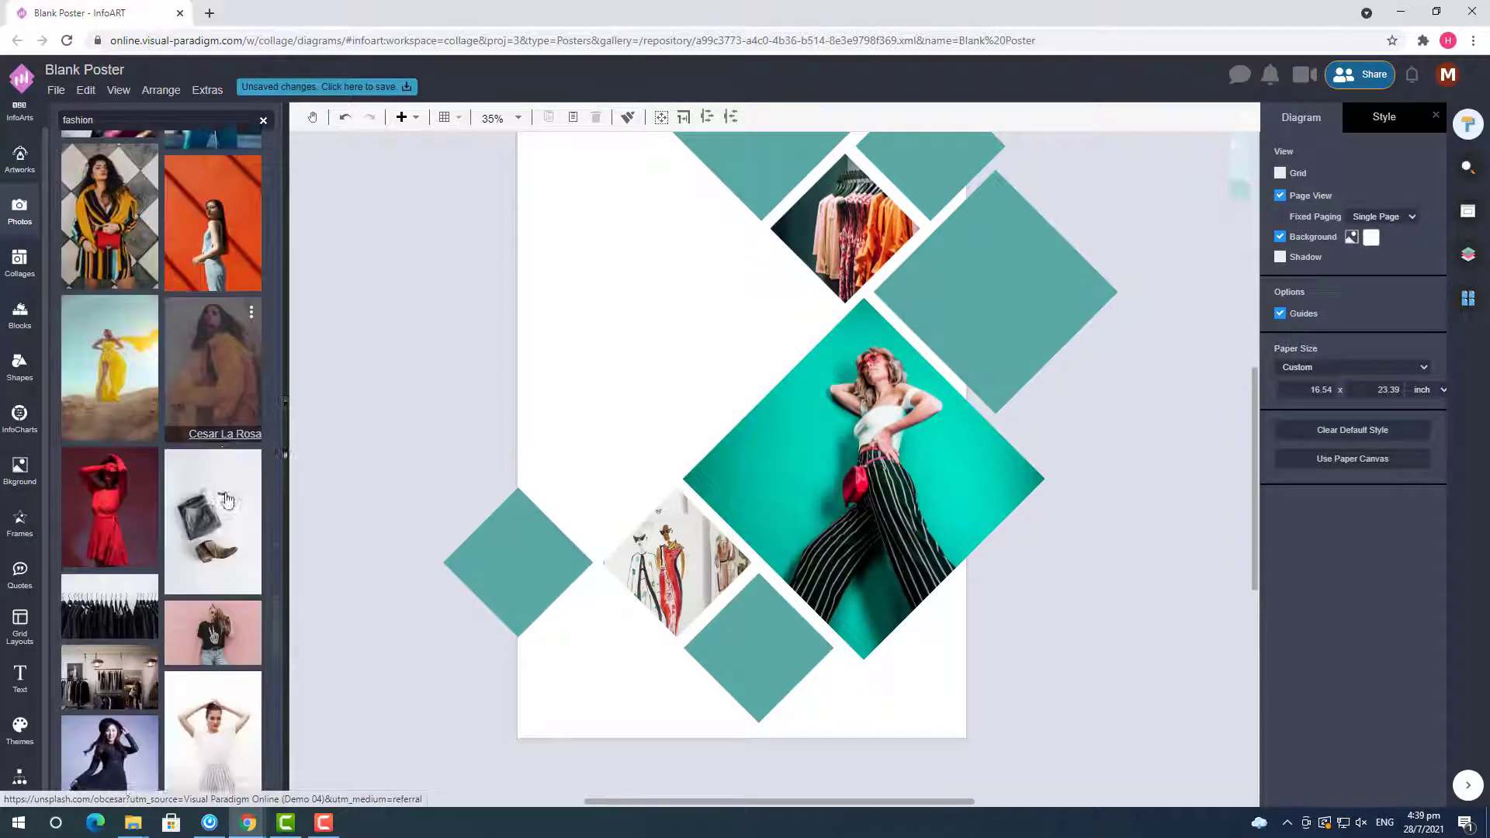
pyautogui.moveTo(858, 210); pyautogui.dragTo(858, 211)
pyautogui.click(1106, 371)
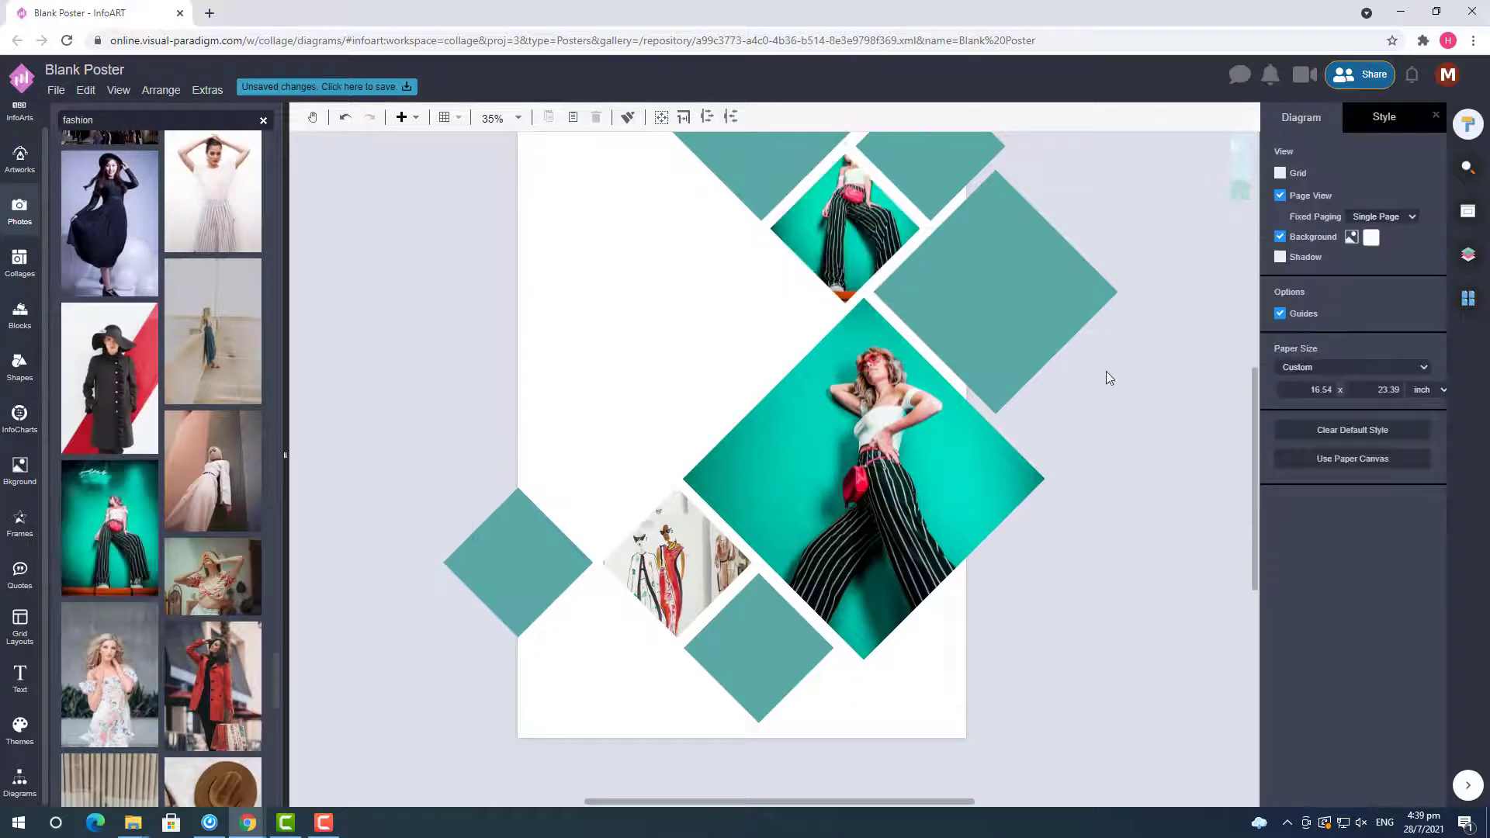
# - Replace the picture in the upper small diamond frame with the flat-lay photo of a brown hat and magazine pictures
pyautogui.scroll(-3, 219, 384)
pyautogui.moveTo(213, 598); pyautogui.dragTo(853, 223)
pyautogui.click(1097, 426)
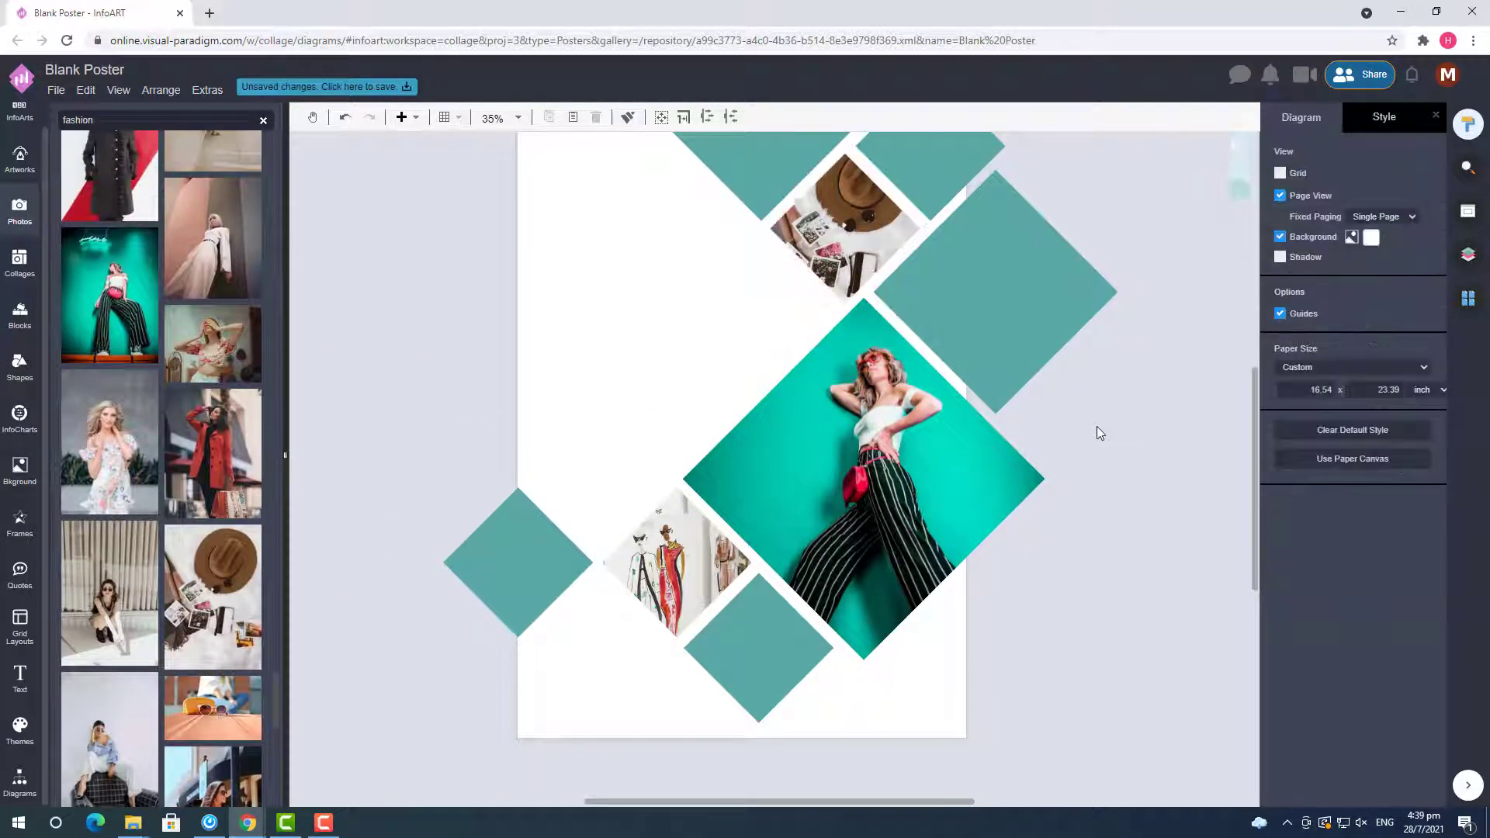
# - Delete the spare placeholder photo frames lying beside the poster page
pyautogui.scroll(-1, 976, 722)
pyautogui.moveTo(994, 801); pyautogui.dragTo(1004, 800)
pyautogui.click(1149, 253)
pyautogui.press('Delete')
# - Place two small rectangle colour swatches without outlines beside the page's upper part, one filled teal and one dark red
pyautogui.click(17, 776)
pyautogui.moveTo(80, 607); pyautogui.dragTo(919, 202)
pyautogui.click(1424, 226)
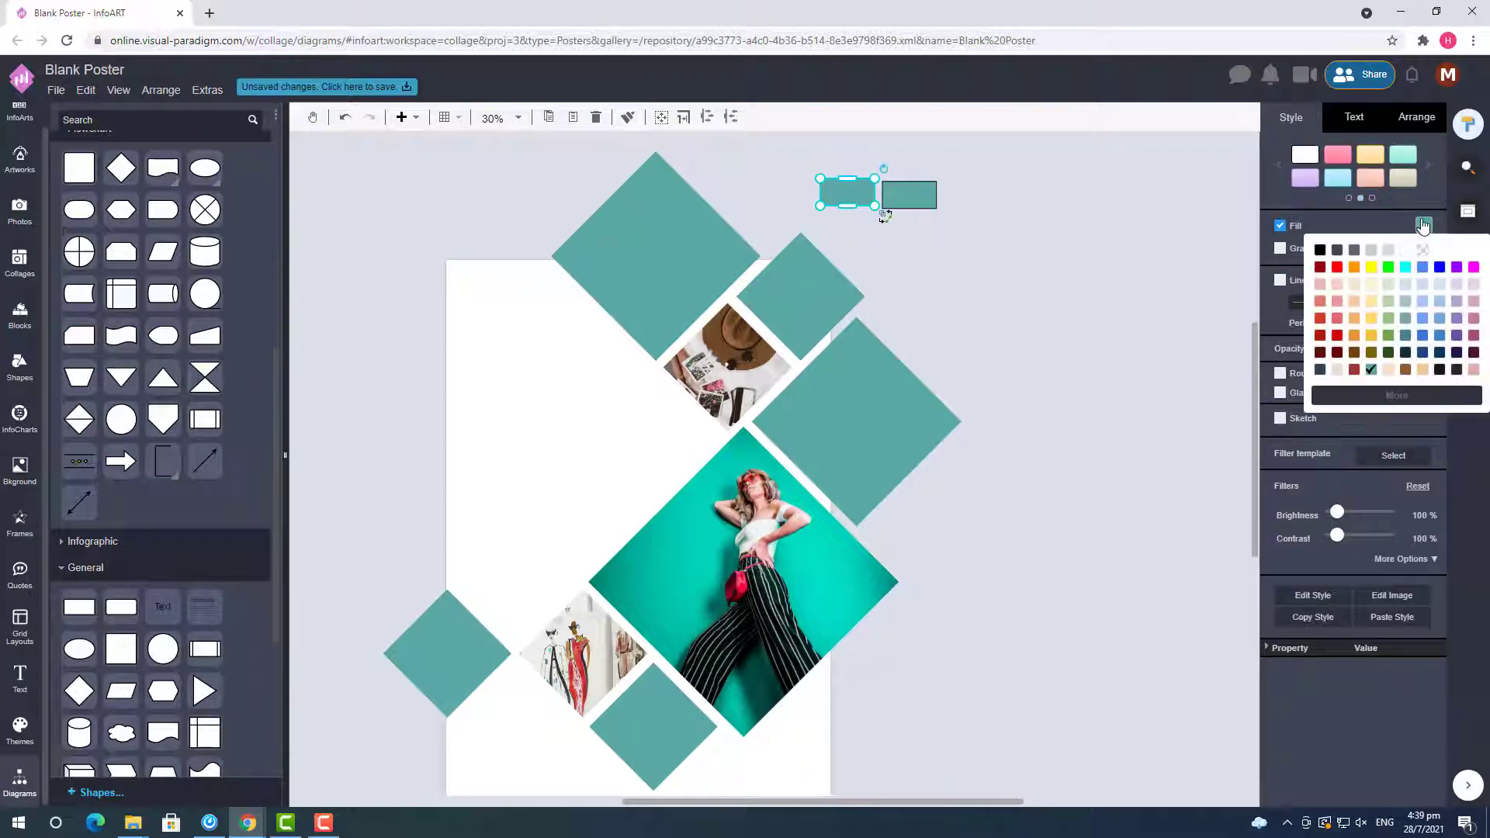
pyautogui.click(917, 193)
pyautogui.click(1281, 281)
pyautogui.click(1424, 226)
pyautogui.click(1355, 369)
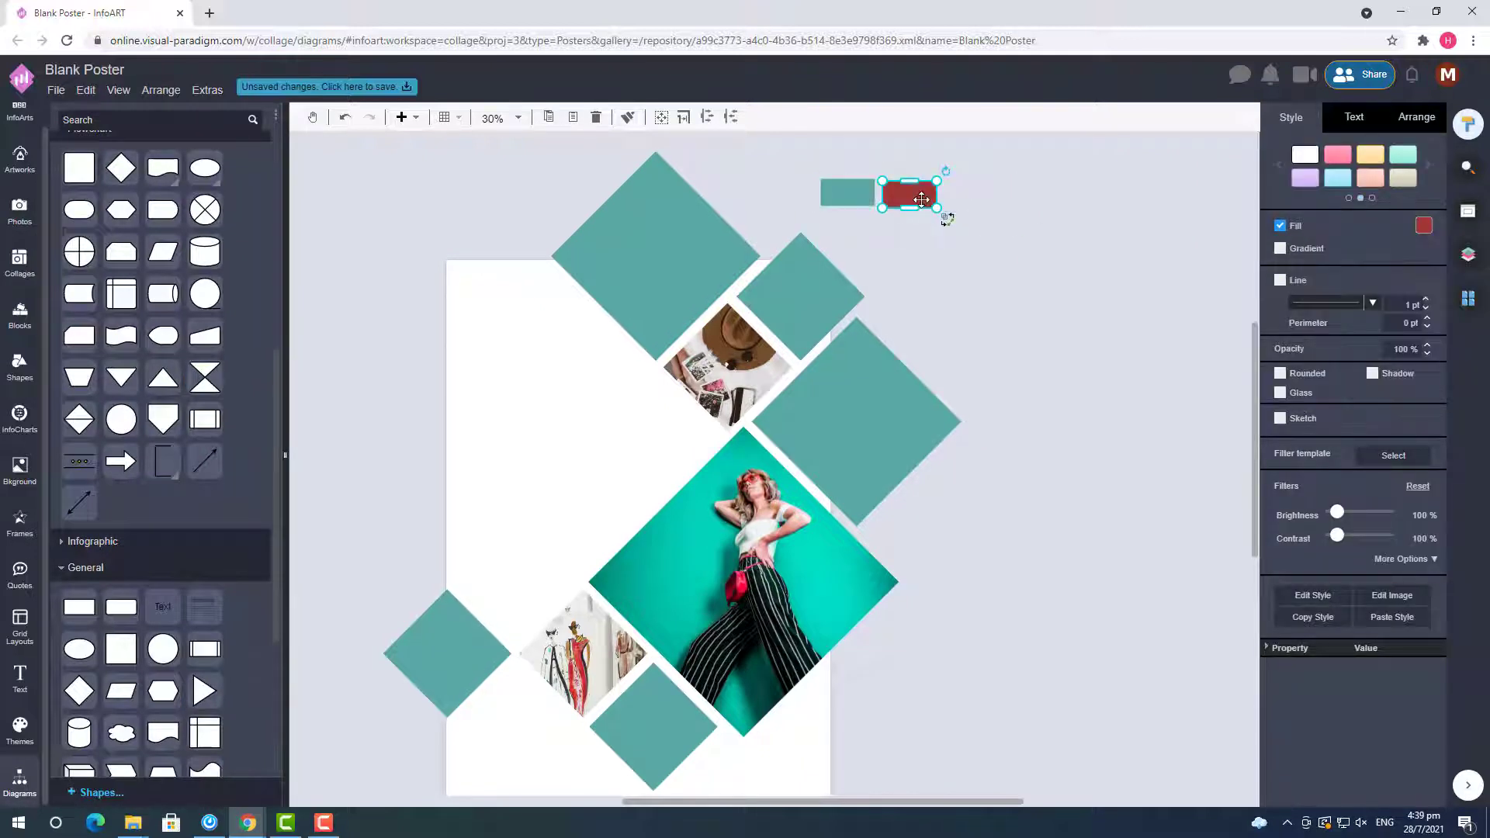
# - Add two more matching swatches to the row, filled beige and dark navy blue
pyautogui.click(1423, 226)
pyautogui.click(1374, 370)
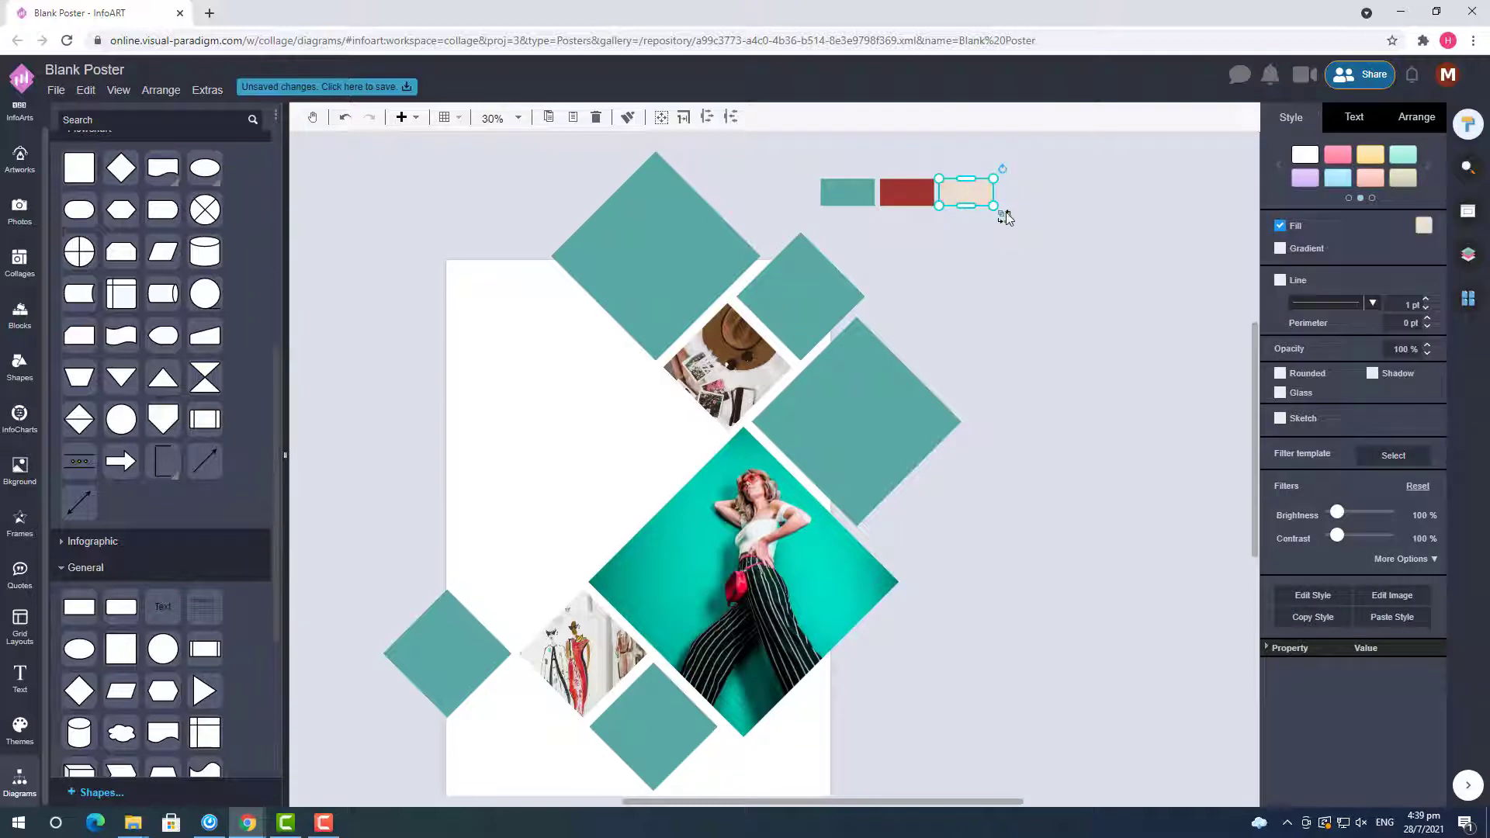
pyautogui.moveTo(948, 187); pyautogui.dragTo(1023, 196)
pyautogui.click(1424, 226)
pyautogui.click(1392, 370)
pyautogui.click(1159, 386)
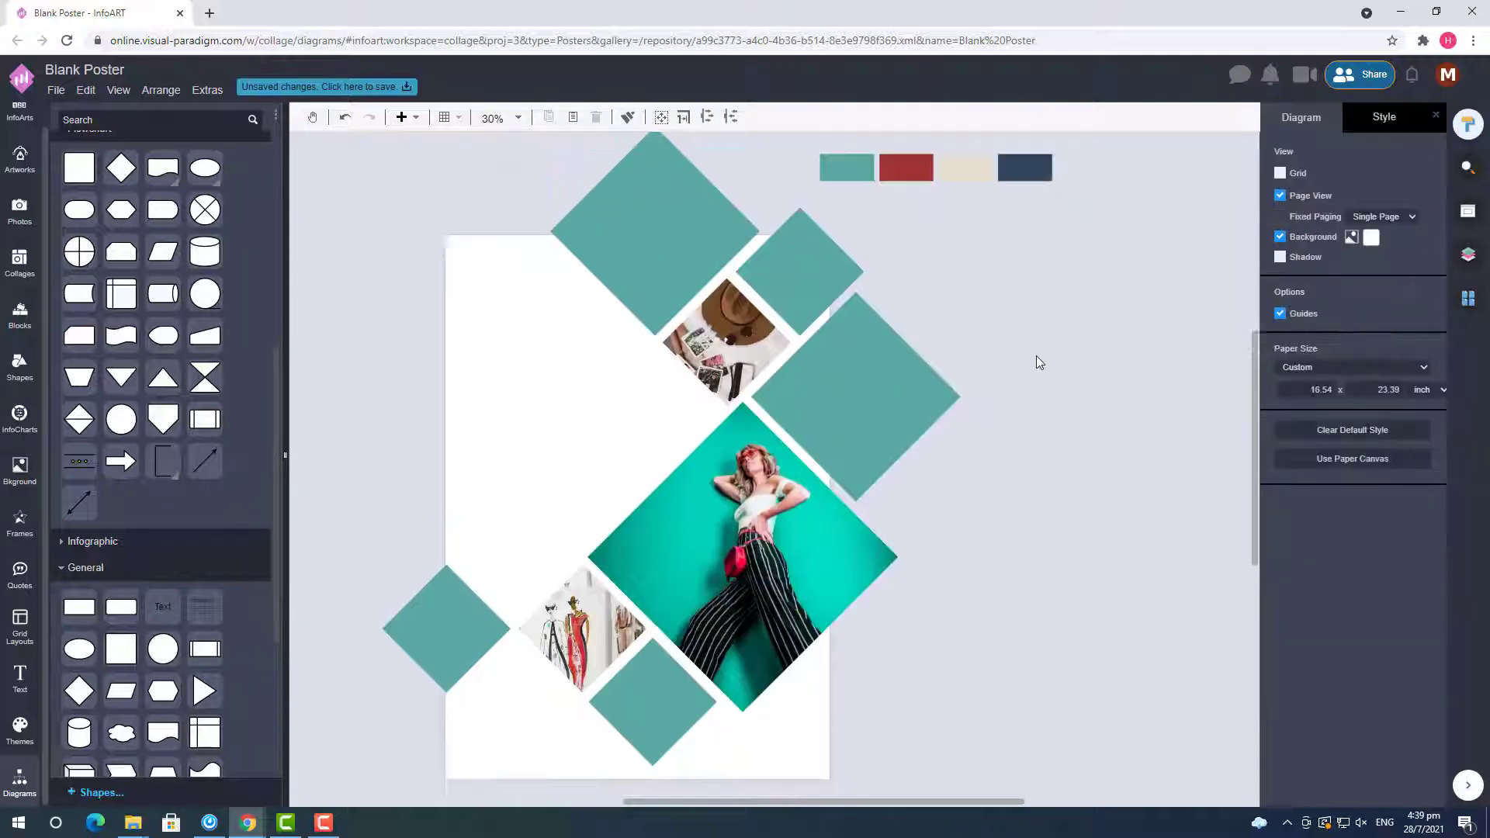
# - Recolour the large topmost diamond dark navy blue and the small diamond beside it beige
pyautogui.click(656, 256)
pyautogui.click(1424, 226)
pyautogui.click(1392, 370)
pyautogui.click(801, 295)
pyautogui.click(1285, 177)
pyautogui.click(1308, 325)
pyautogui.click(938, 364)
# - Recolour the large diamond on the page's right edge and the small diamond on its left edge dark red
pyautogui.click(863, 415)
pyautogui.click(1424, 226)
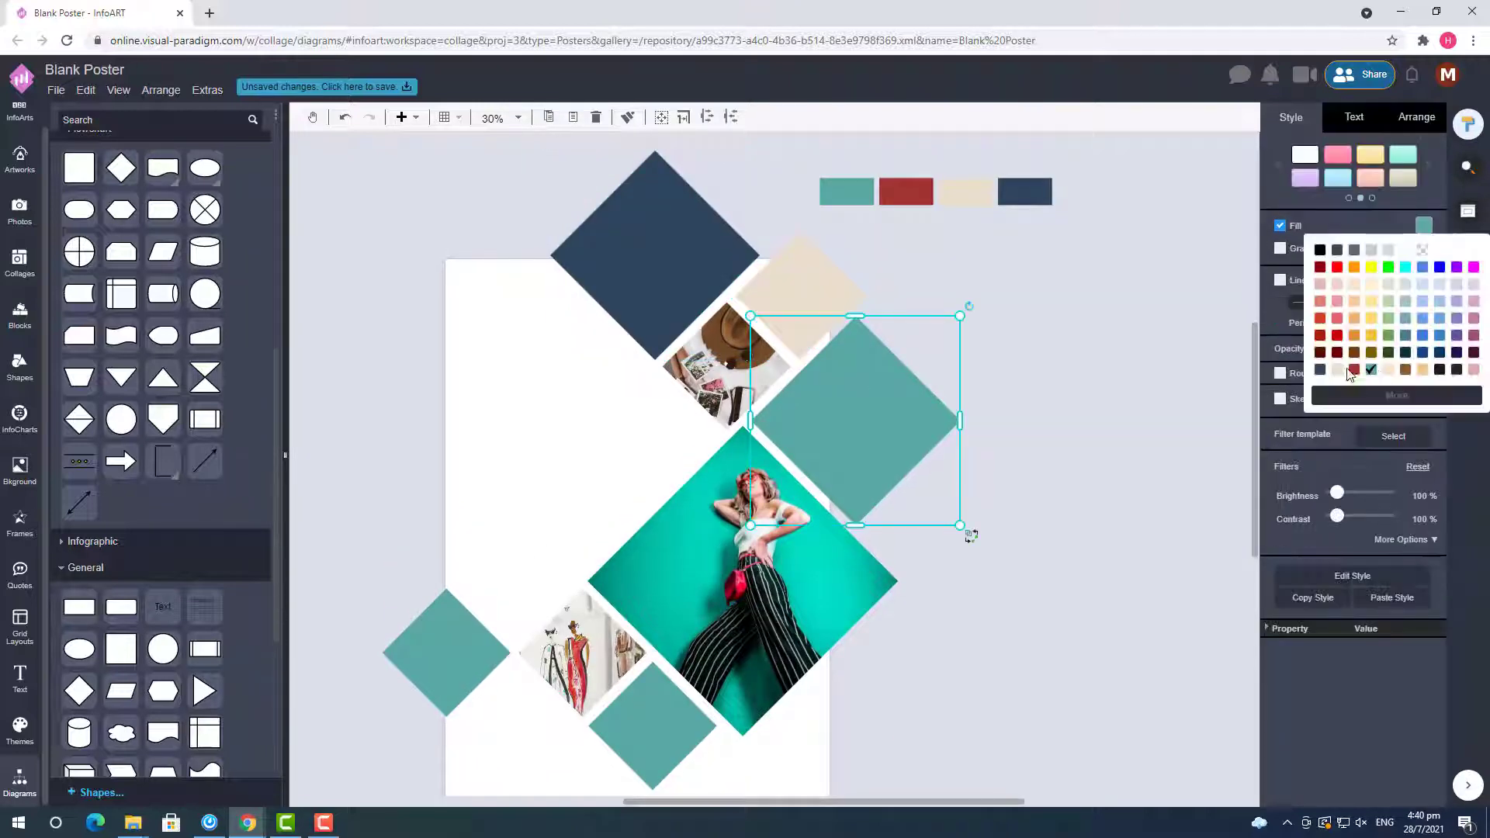
pyautogui.click(1355, 369)
pyautogui.click(448, 652)
pyautogui.click(1286, 177)
pyautogui.click(1326, 323)
# - Recolour the small diamond at the page's bottom dark red and the small diamond on its left edge teal
pyautogui.click(652, 726)
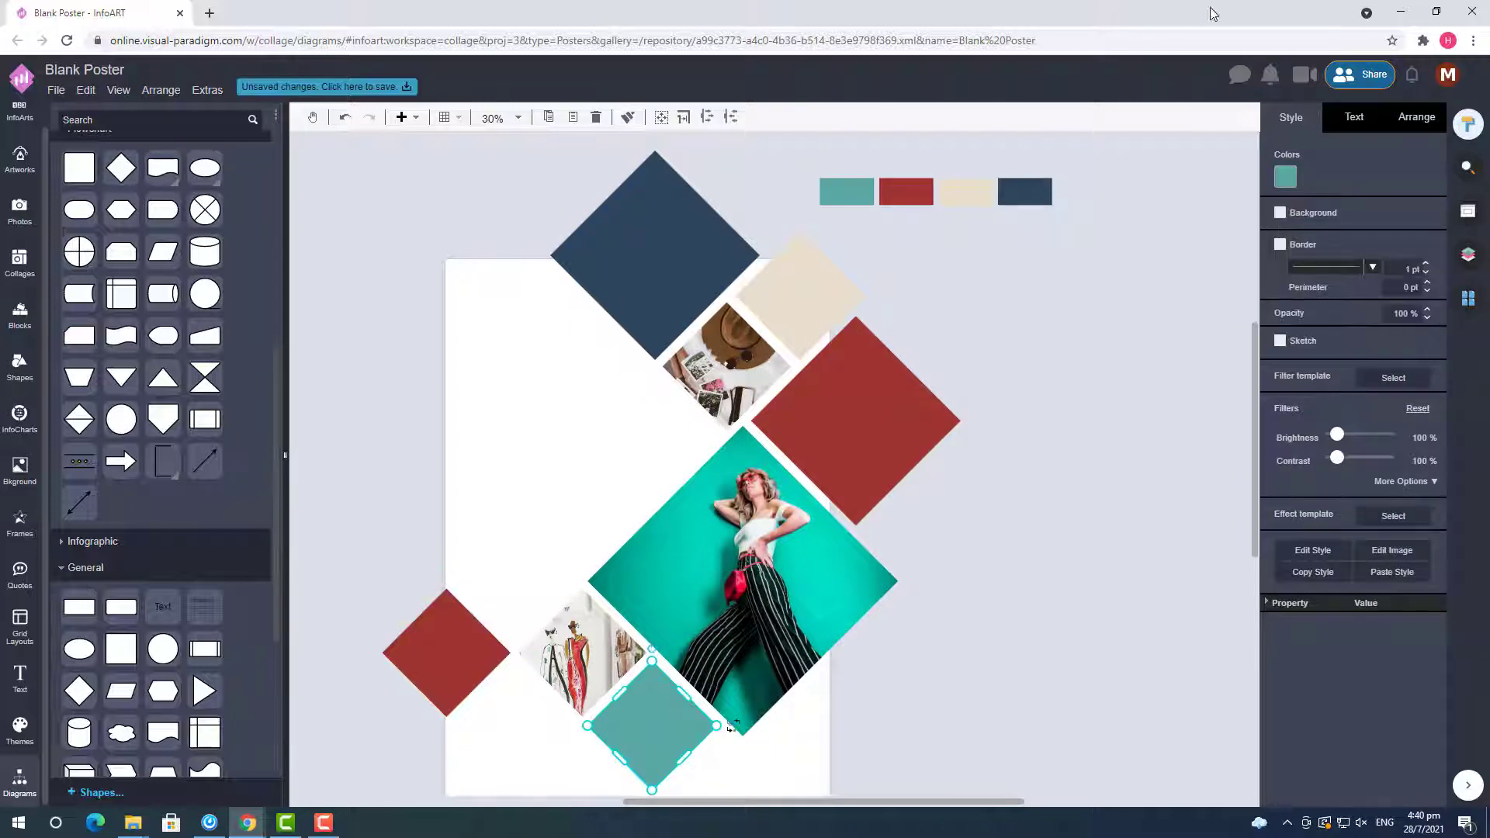
pyautogui.click(1286, 177)
pyautogui.click(1306, 327)
pyautogui.click(448, 653)
pyautogui.click(1285, 179)
pyautogui.click(1308, 325)
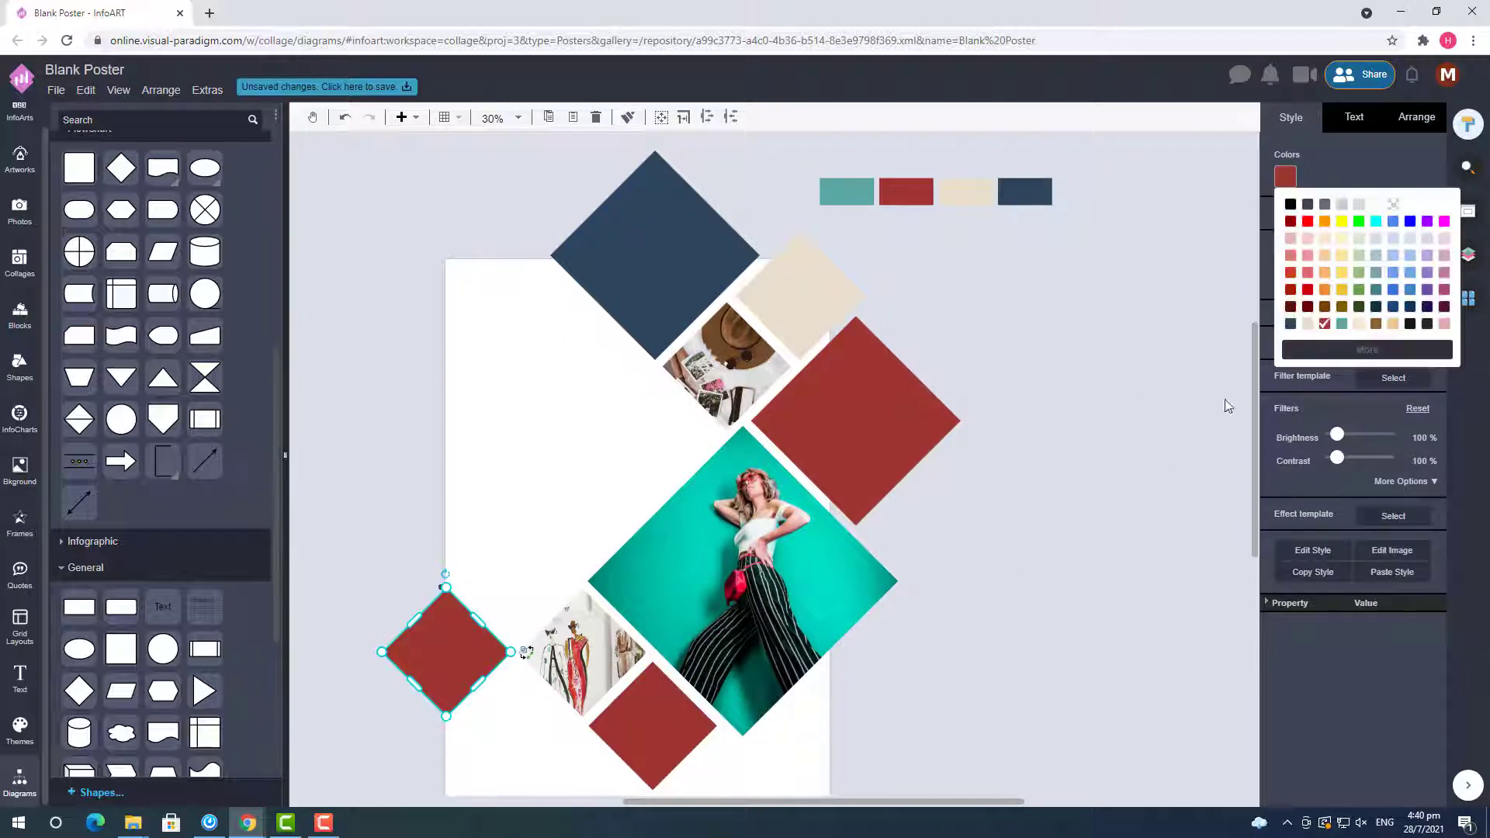
pyautogui.click(1032, 633)
# - Delete the row of four colour swatches beside the page's upper part
pyautogui.scroll(-1, 1030, 639)
pyautogui.moveTo(906, 801); pyautogui.dragTo(857, 802)
pyautogui.scroll(4, 1014, 605)
pyautogui.moveTo(917, 389); pyautogui.dragTo(1214, 452)
pyautogui.press('Delete')
pyautogui.scroll(-5, 1172, 462)
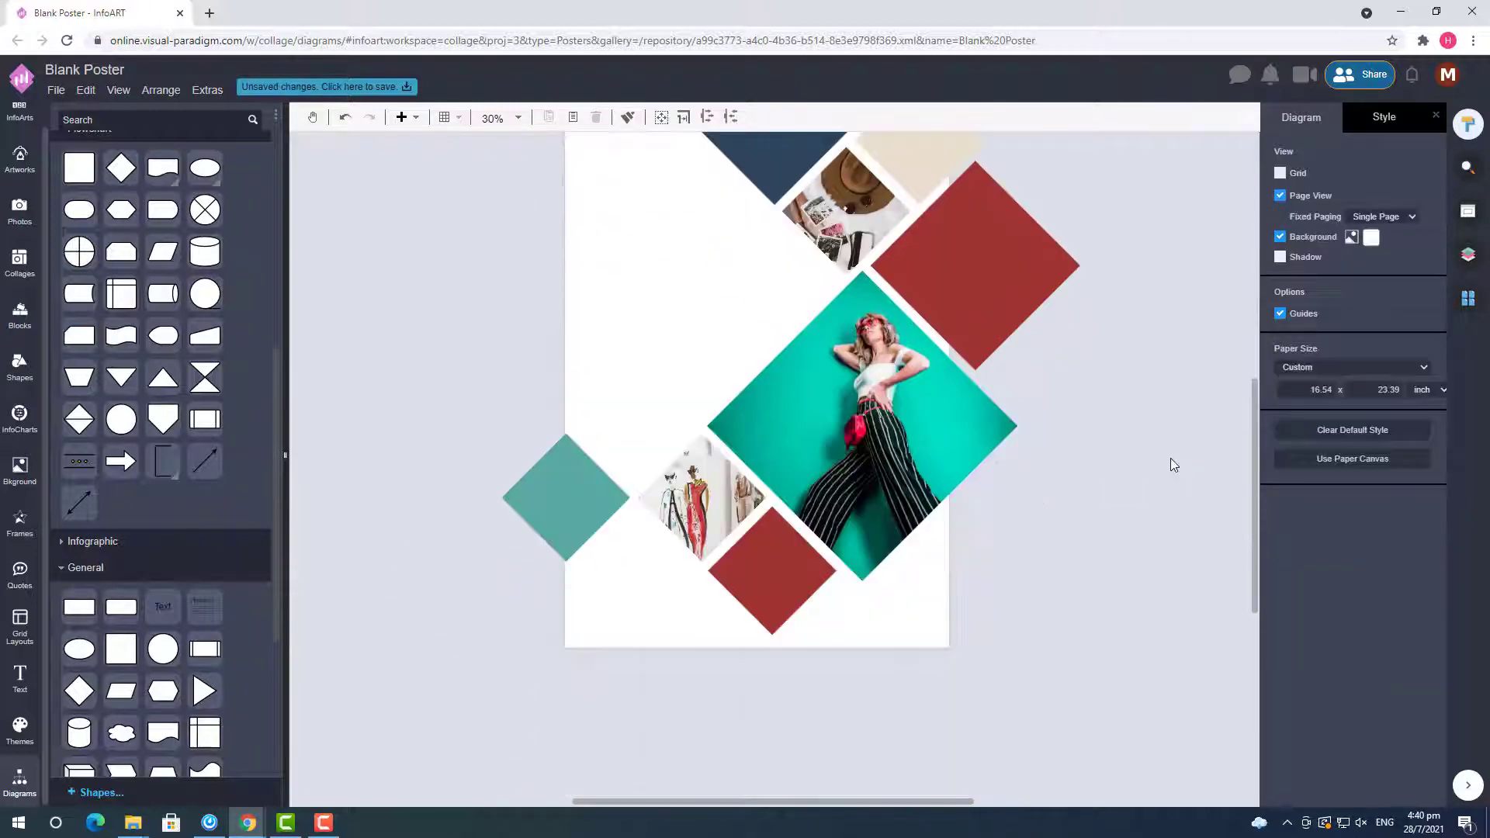
pyautogui.scroll(1, 775, 469)
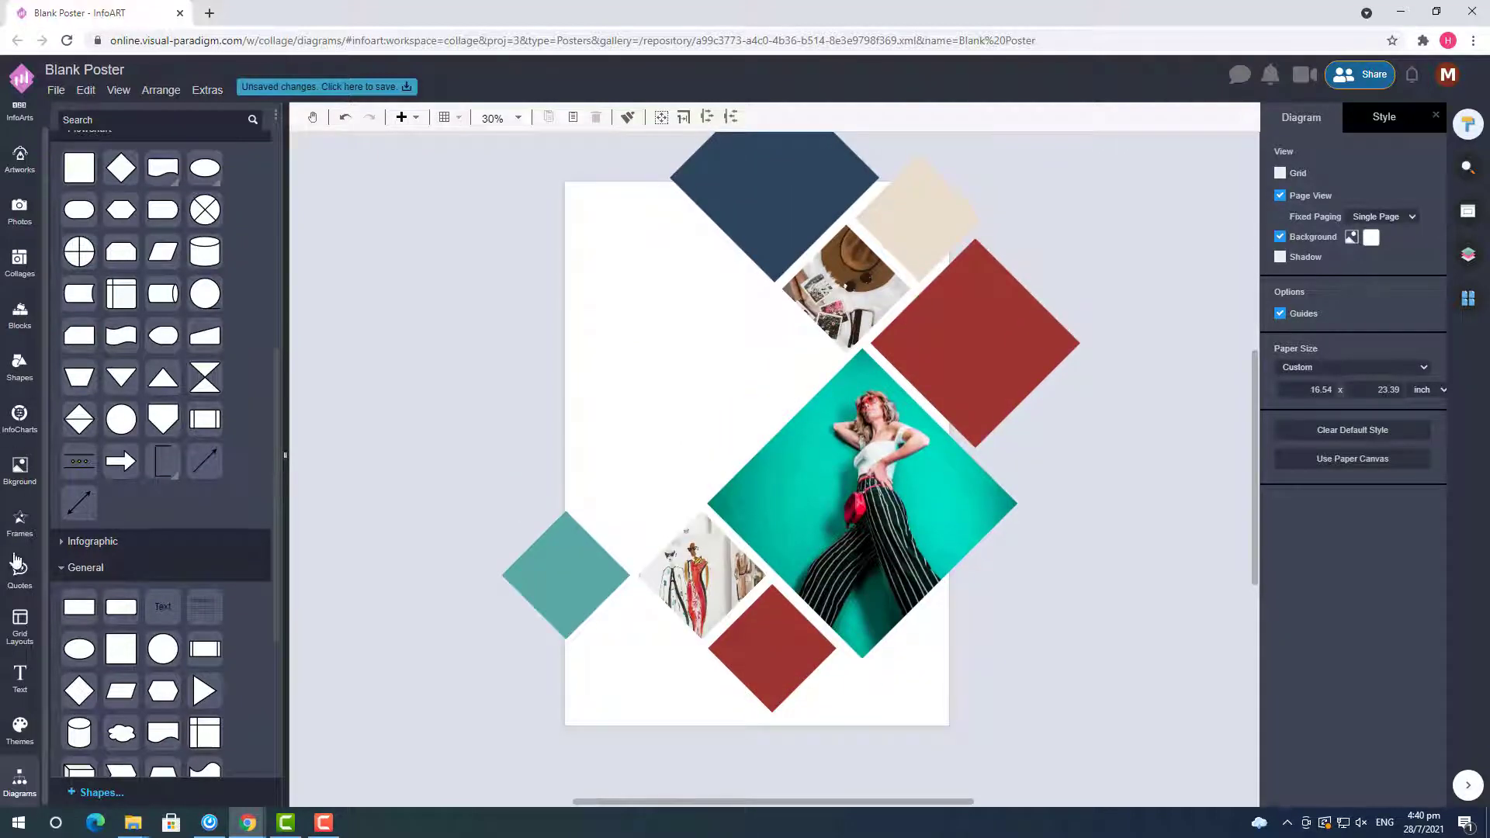
# - Try a Memphis pattern and a beige colour as the page background, and set it back to plain white
pyautogui.click(20, 470)
pyautogui.scroll(-2, 194, 466)
pyautogui.click(233, 613)
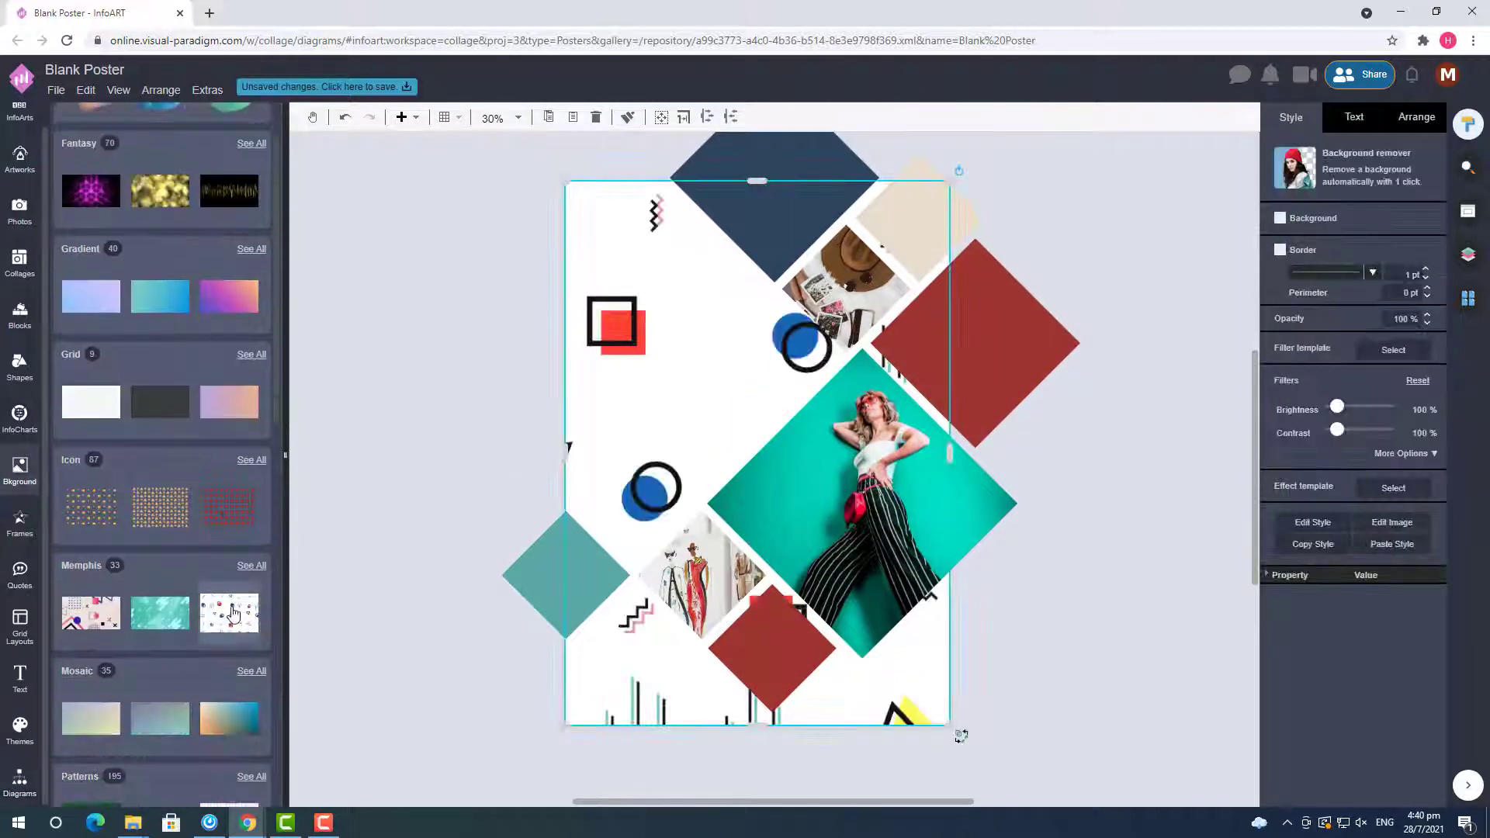
pyautogui.click(250, 567)
pyautogui.click(163, 246)
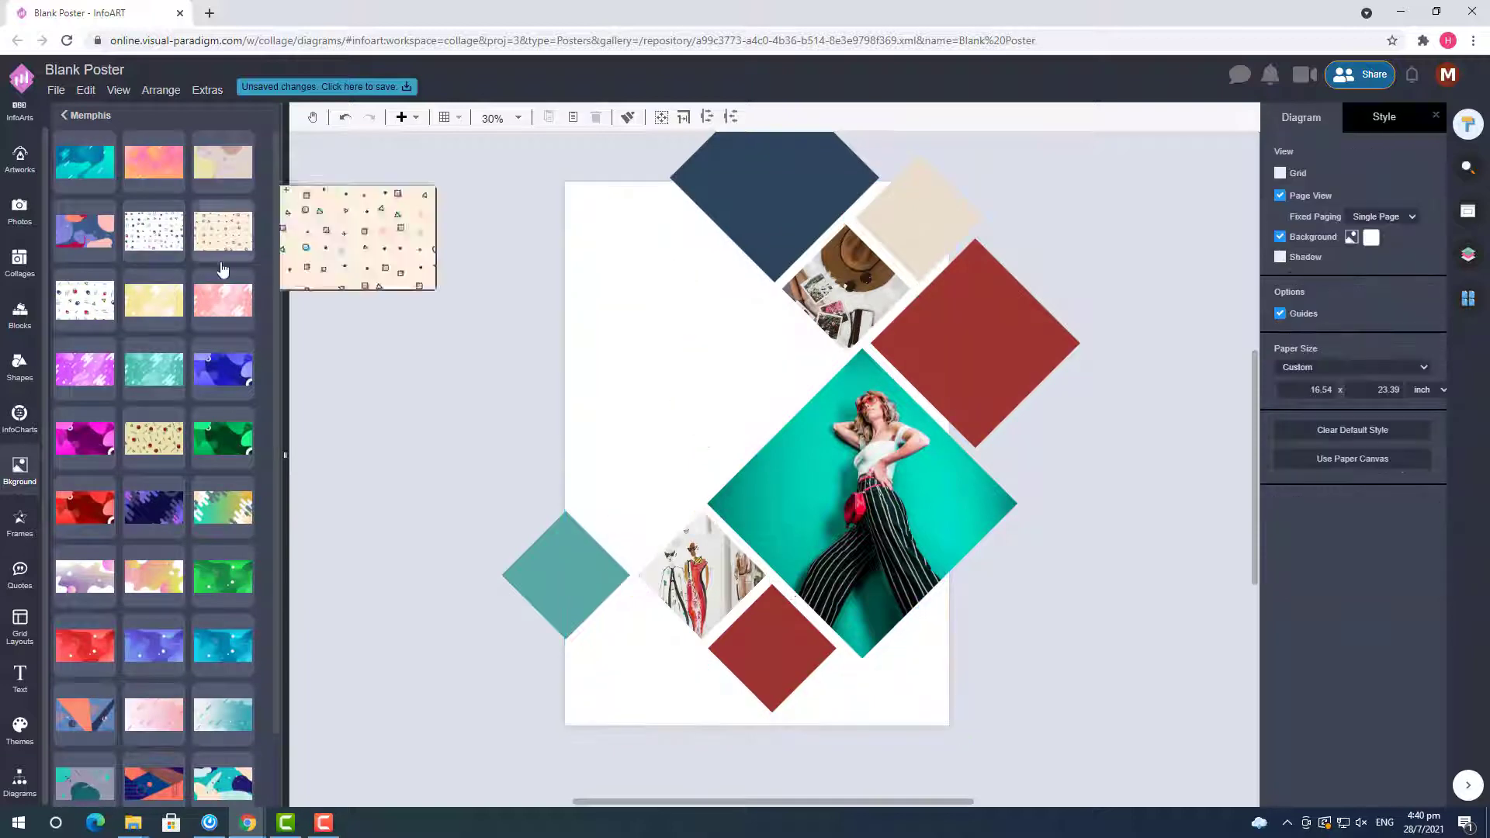
pyautogui.scroll(-1, 226, 405)
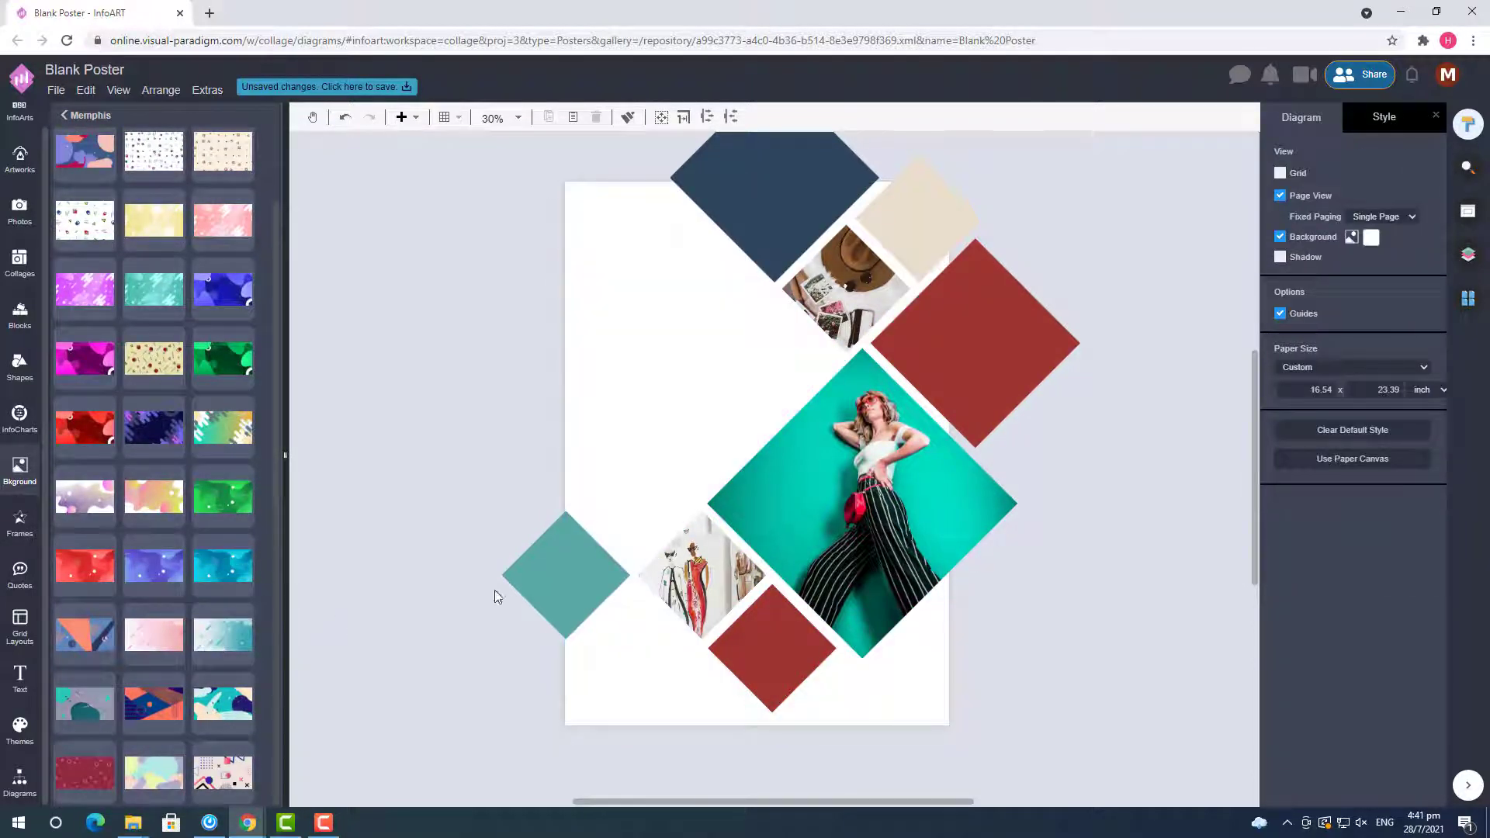
pyautogui.click(1372, 237)
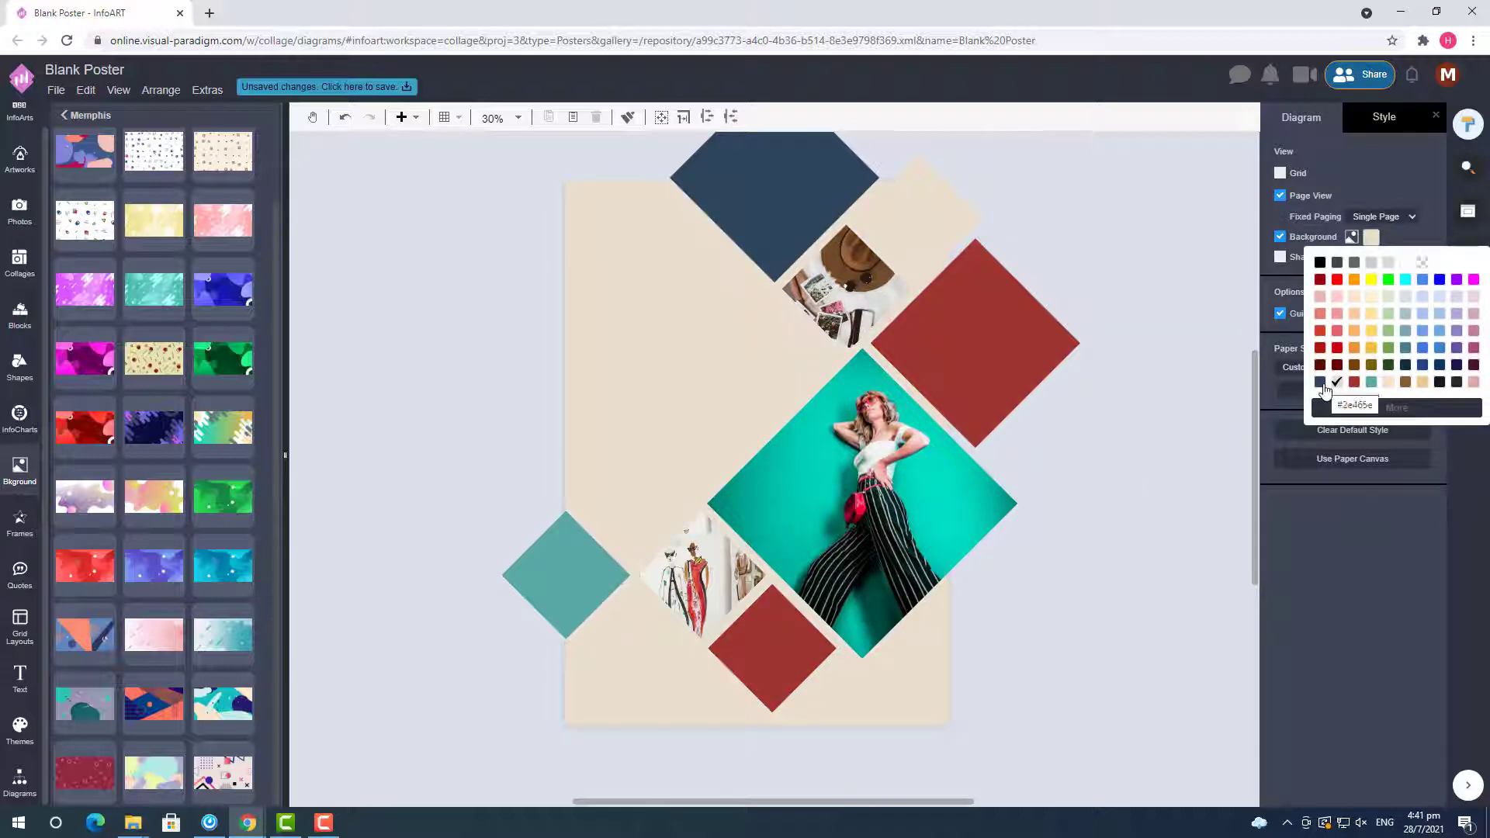
pyautogui.click(1406, 263)
# - Search the photos for "blue background" and try results such as the hand against teal in the small upper diamond frame, undoing the last change
pyautogui.click(35, 205)
pyautogui.doubleClick(137, 120)
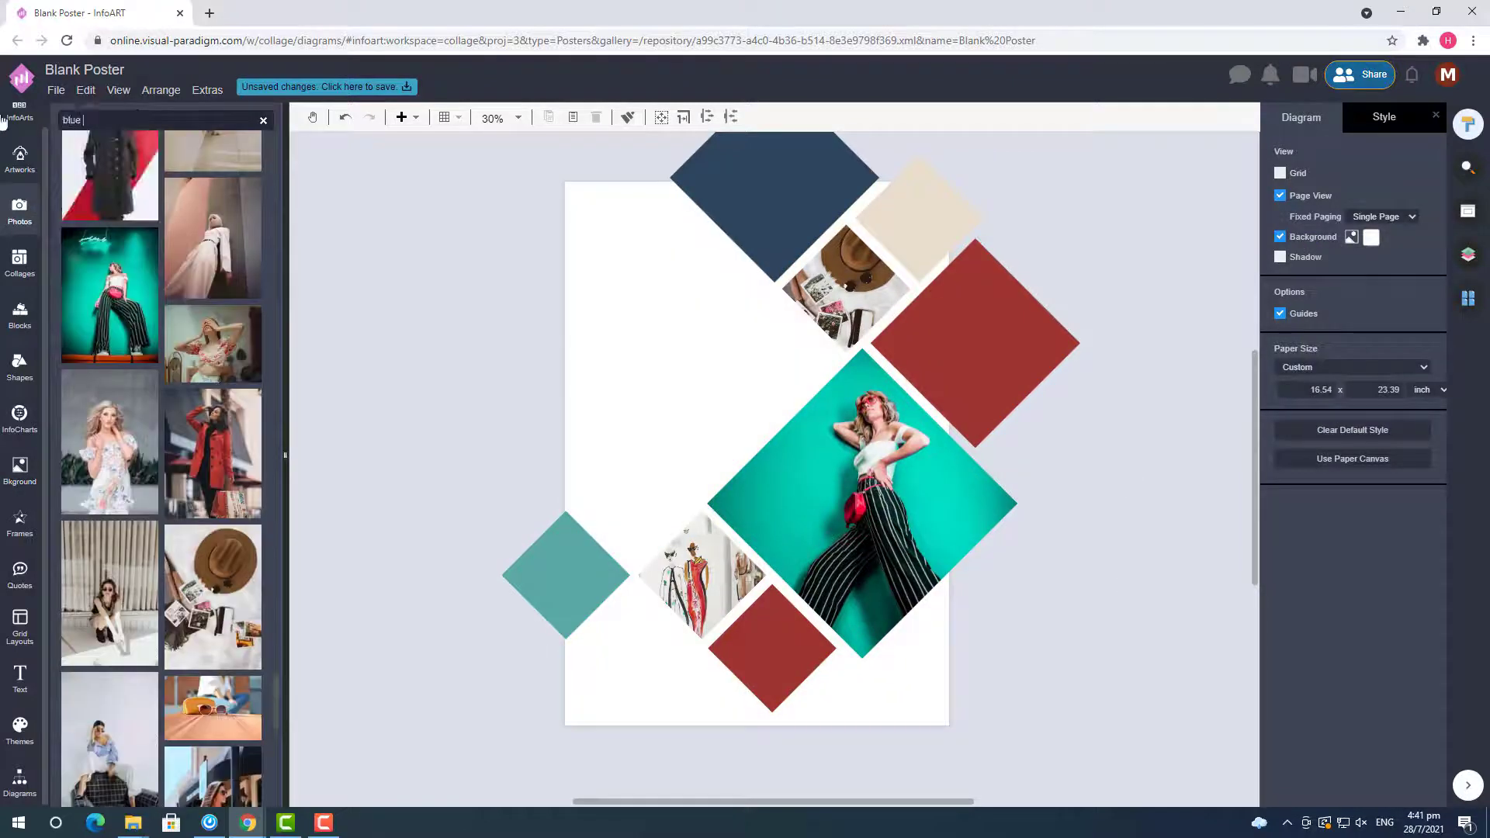
pyautogui.write('blue background')
pyautogui.press('Return')
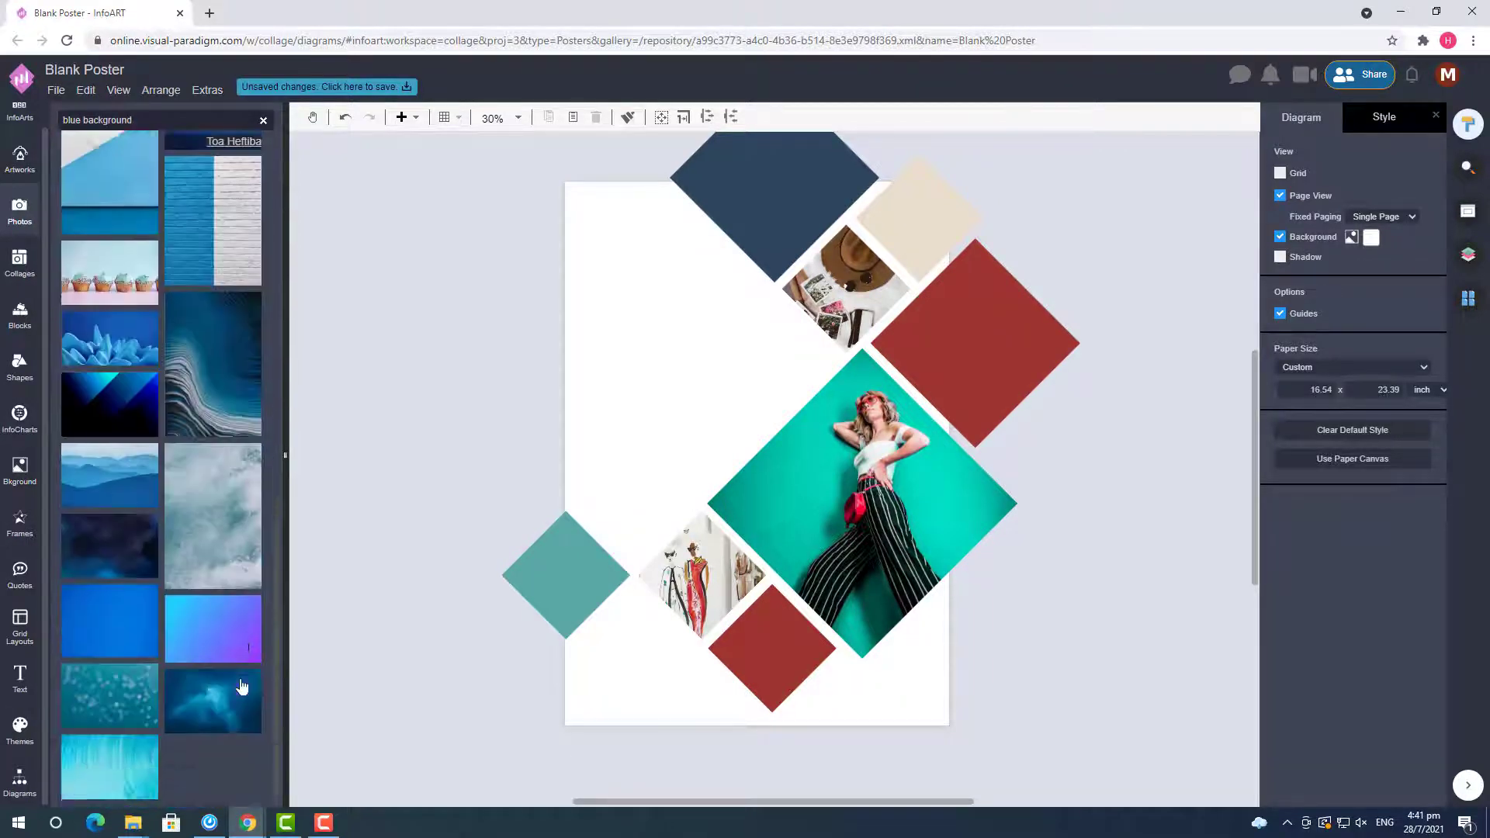
pyautogui.scroll(-5, 241, 687)
pyautogui.moveTo(213, 336); pyautogui.dragTo(846, 280)
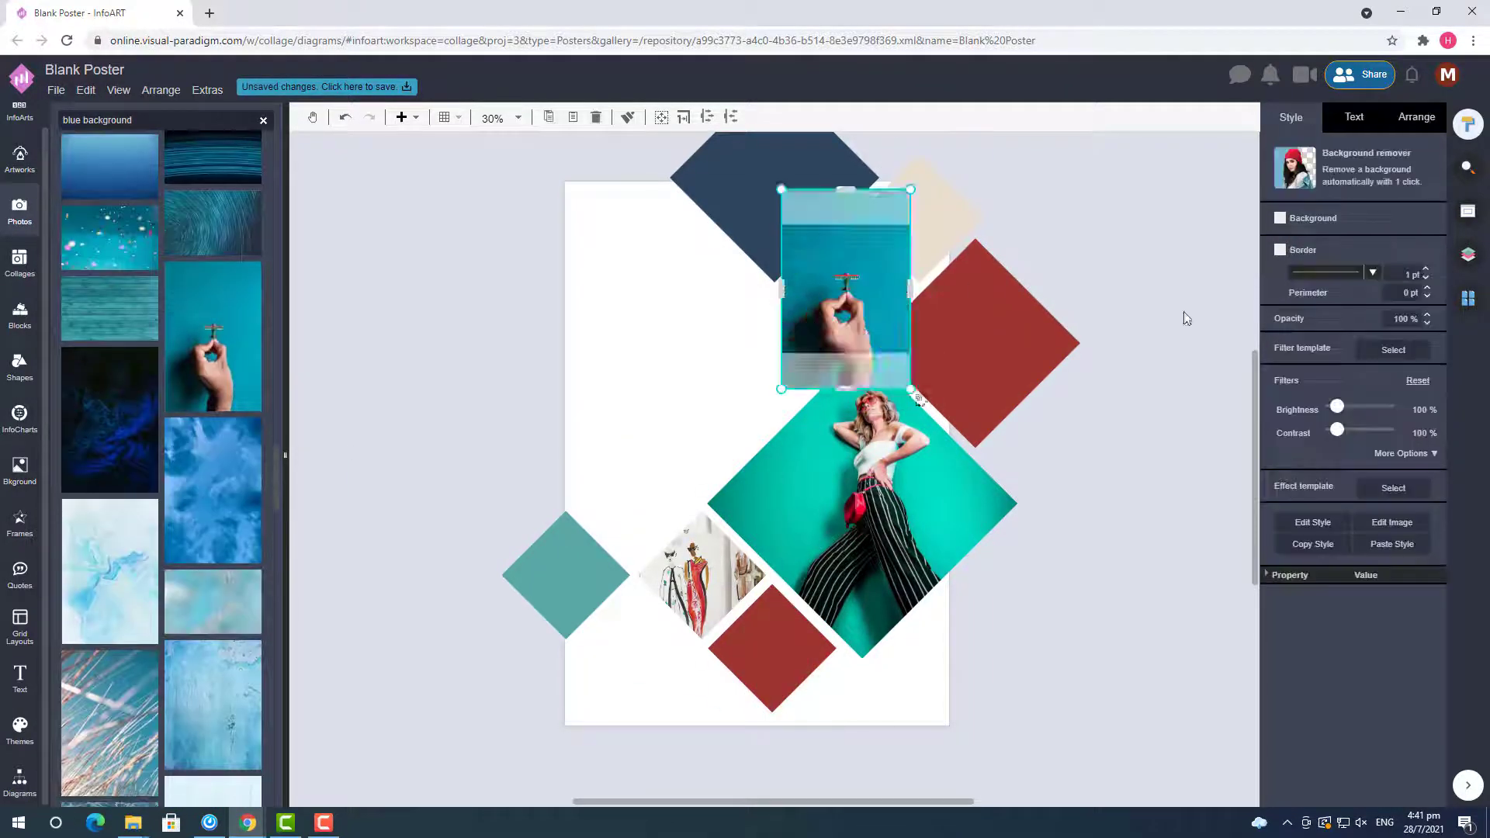
pyautogui.click(1215, 304)
pyautogui.scroll(-10, 166, 409)
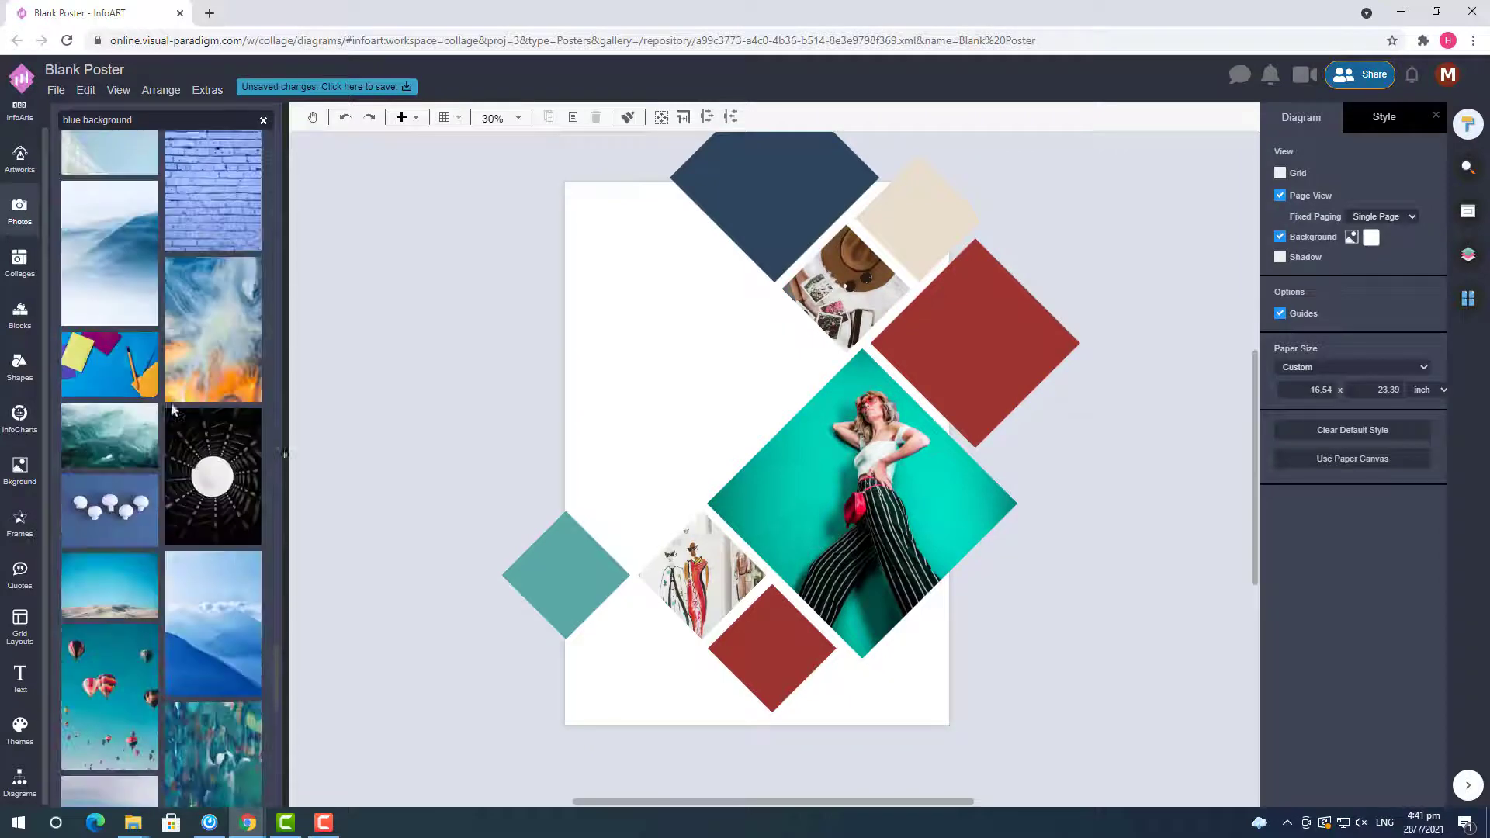
pyautogui.moveTo(1047, 333); pyautogui.dragTo(855, 288)
pyautogui.click(1098, 421)
pyautogui.hotkey('ctrl', 'z')
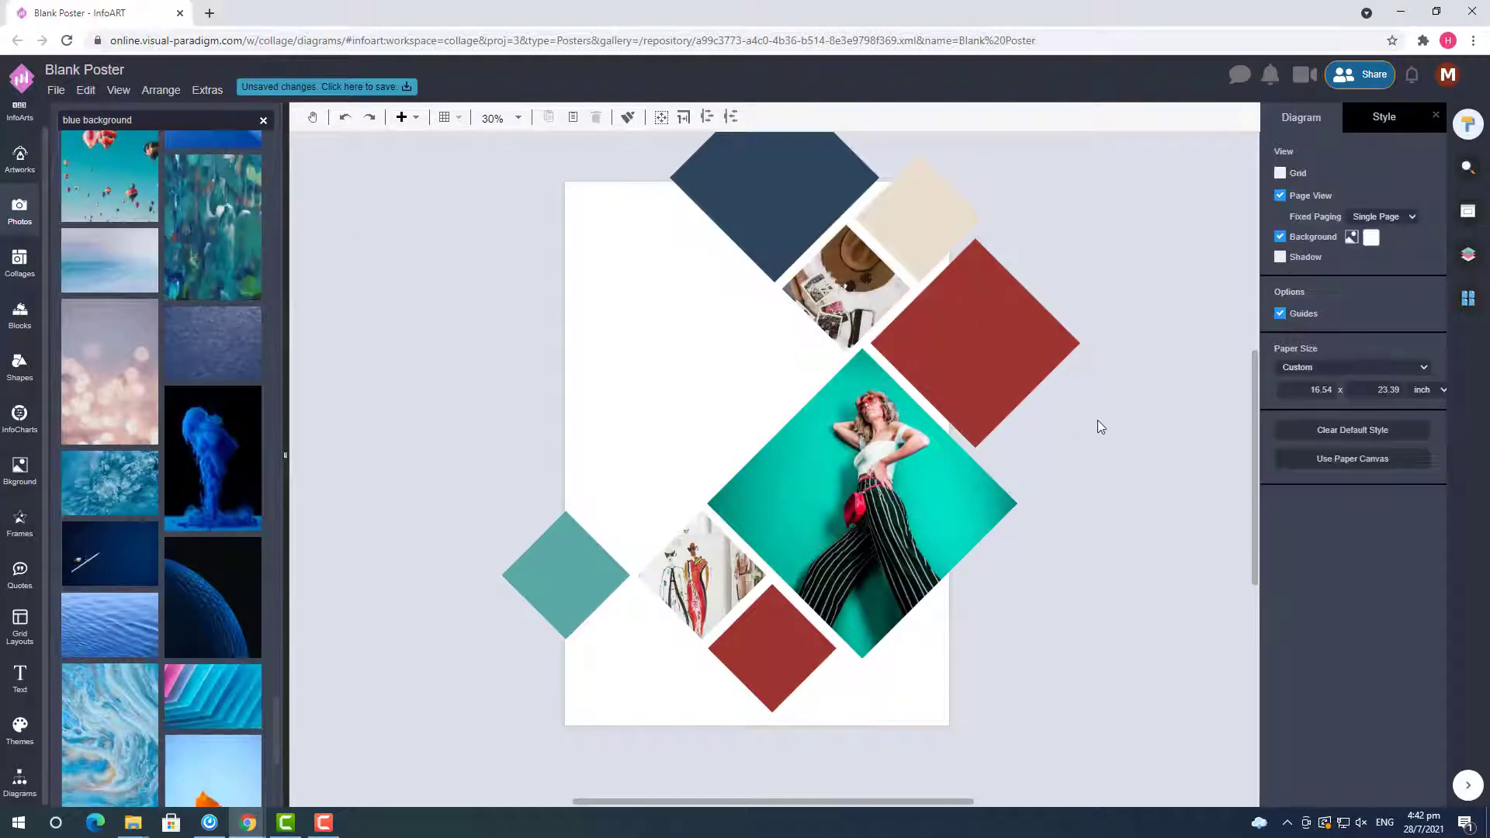
pyautogui.click(961, 510)
pyautogui.moveTo(1338, 407); pyautogui.dragTo(1340, 412)
pyautogui.click(1120, 535)
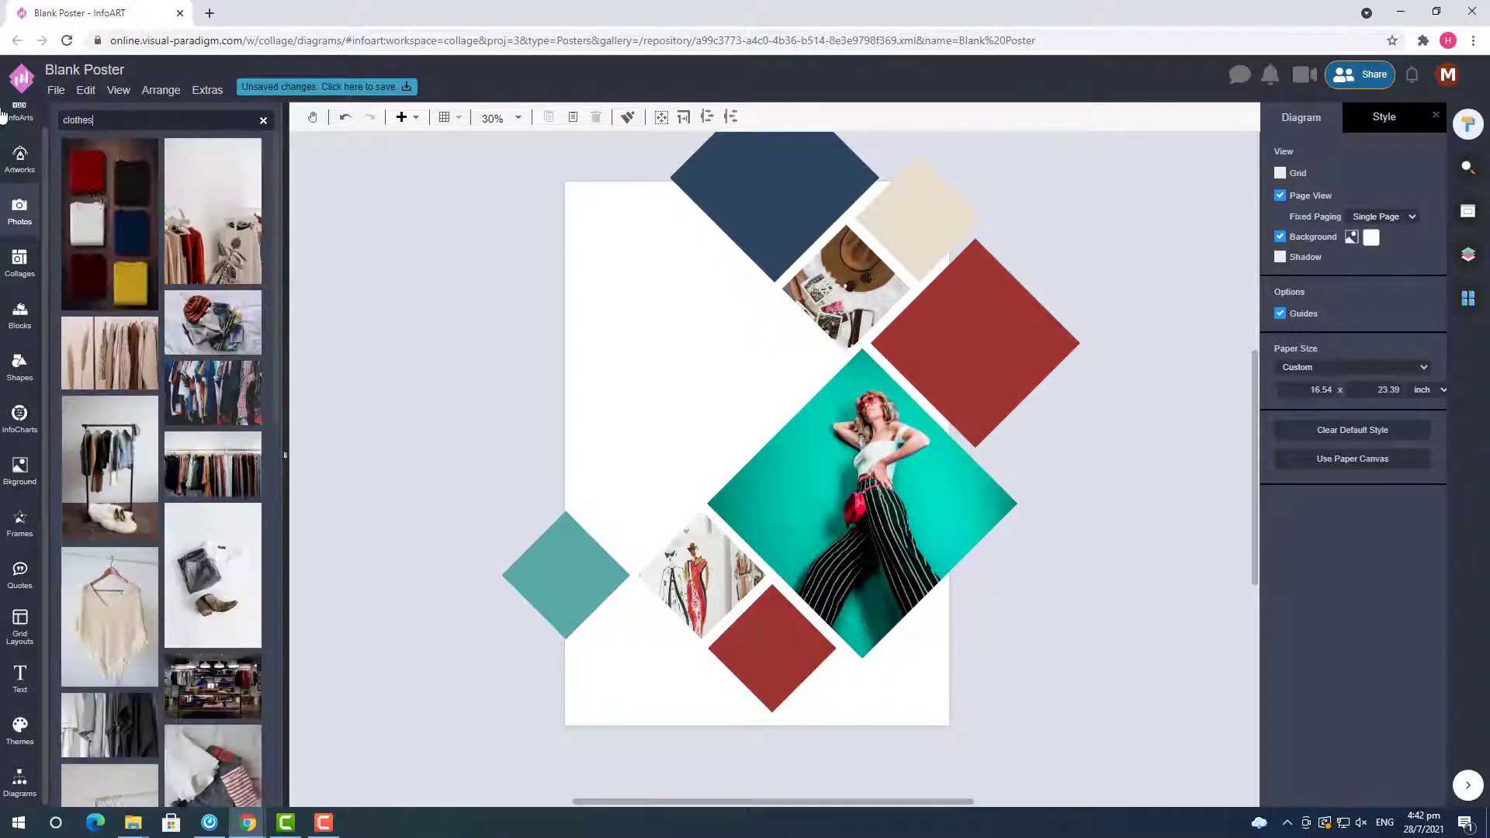
# - Try the clothes photos of the woman on yellow and the woman in a red dress in the small upper diamond frame
pyautogui.scroll(-3, 183, 331)
pyautogui.scroll(-3, 183, 332)
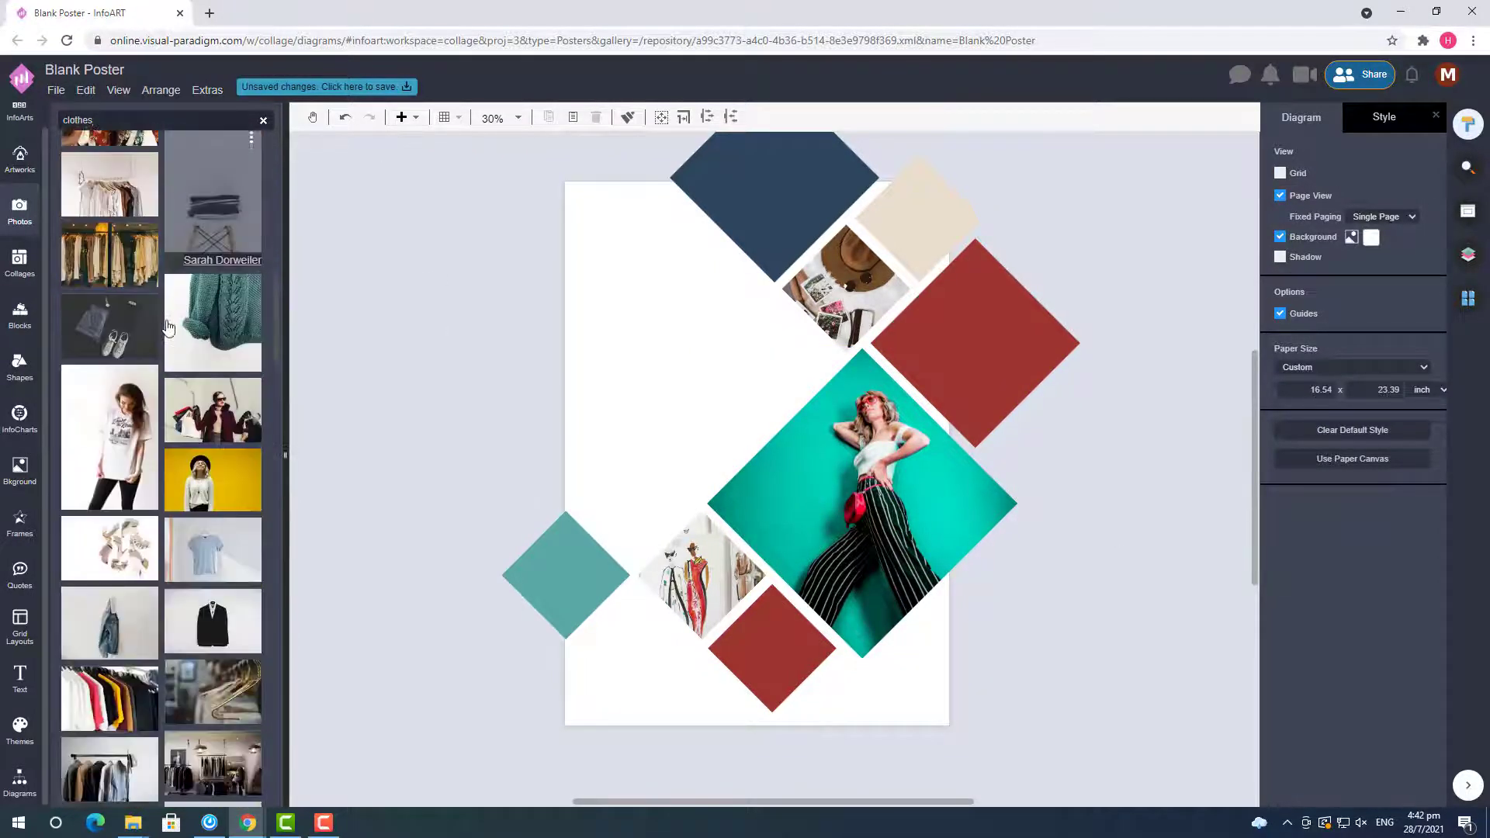
pyautogui.moveTo(212, 475); pyautogui.dragTo(850, 283)
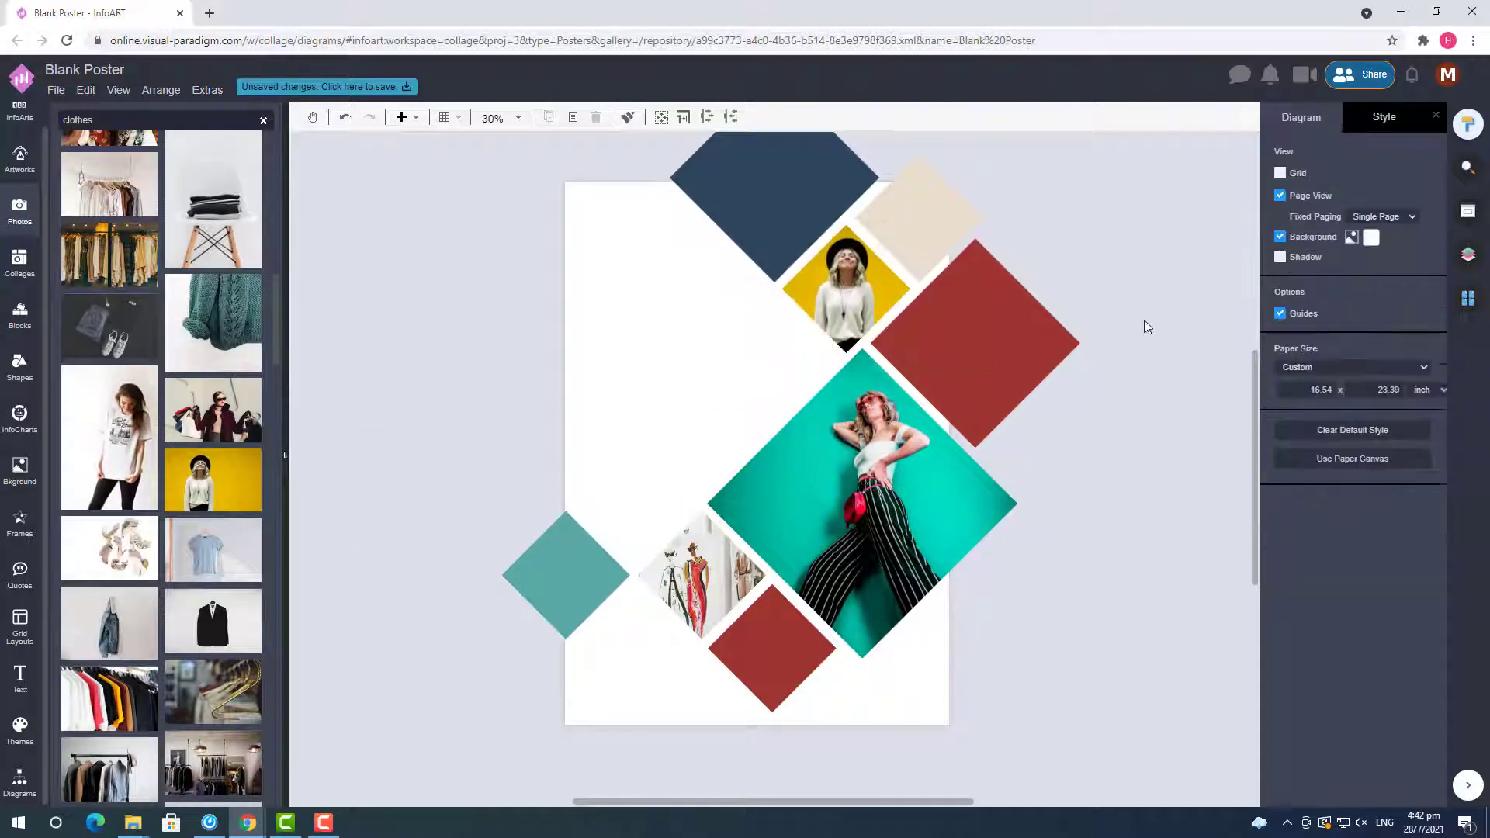
pyautogui.scroll(-5, 161, 466)
pyautogui.moveTo(109, 198); pyautogui.dragTo(847, 291)
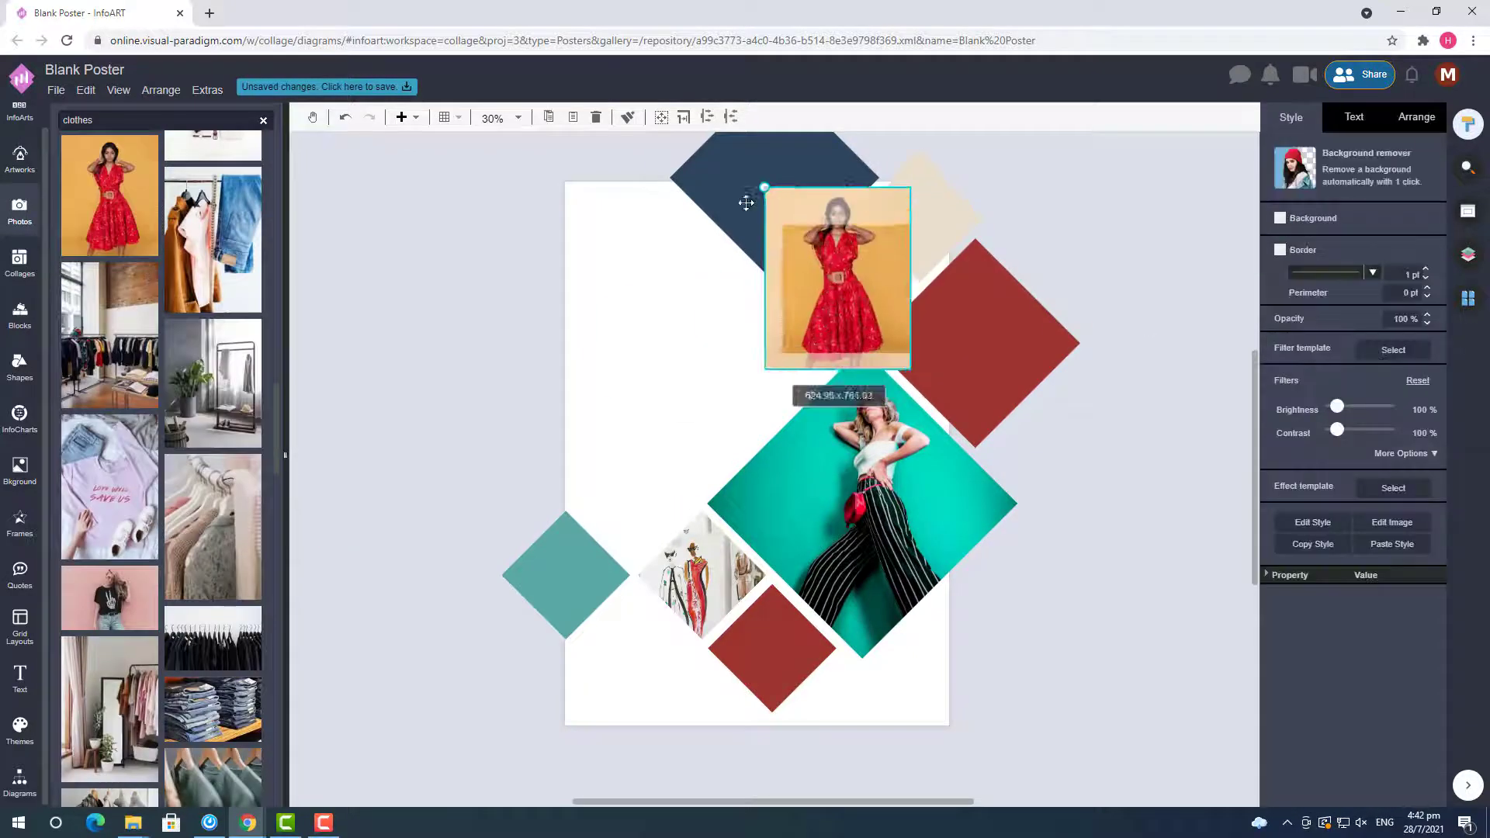
# - Fill the small upper diamond frame with the clothes photo of the curly-haired woman in a red sweater on an orange-yellow backdrop
pyautogui.scroll(-10, 124, 574)
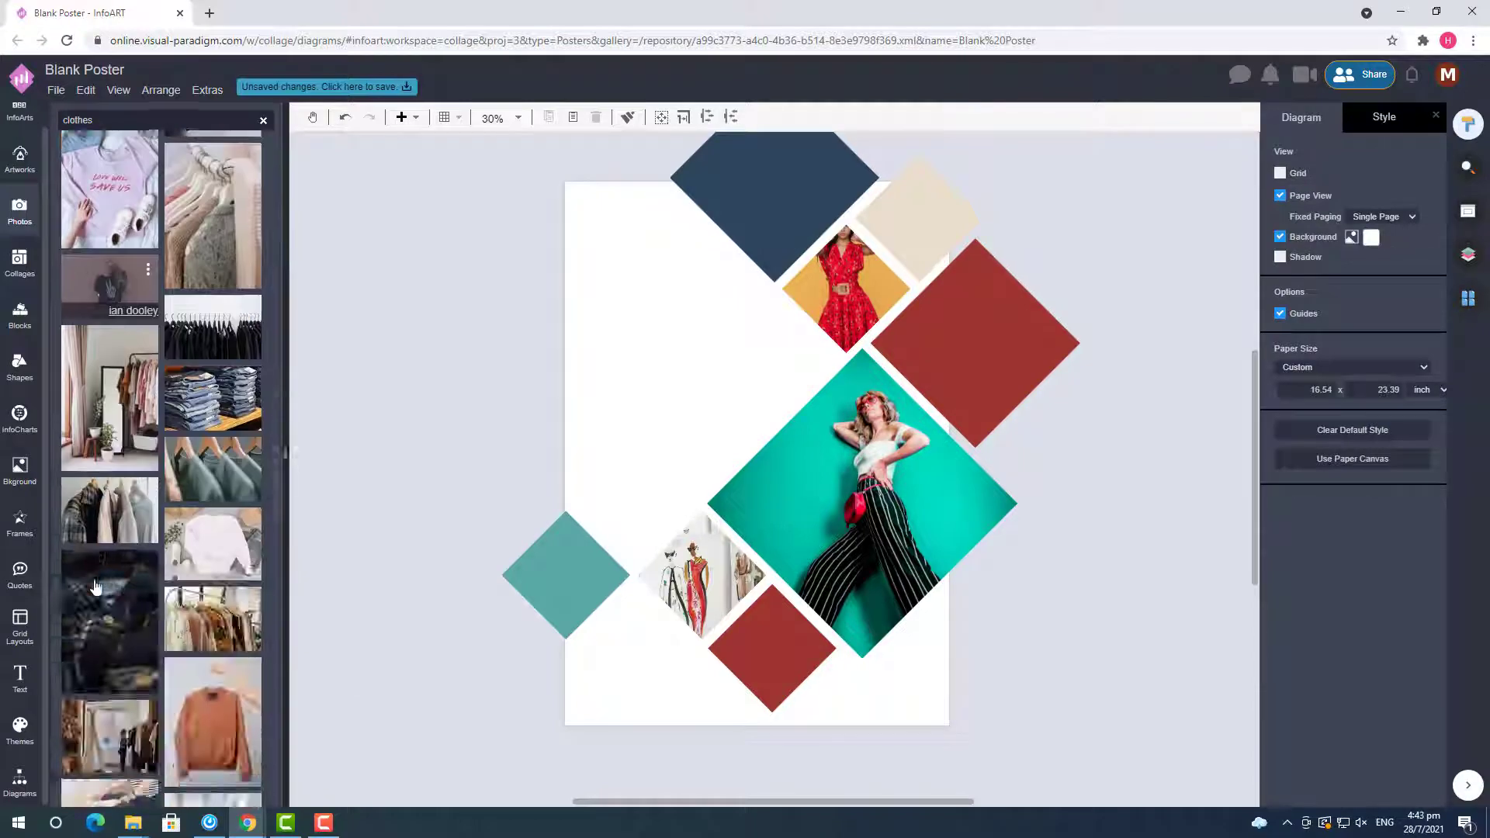
pyautogui.scroll(-10, 93, 583)
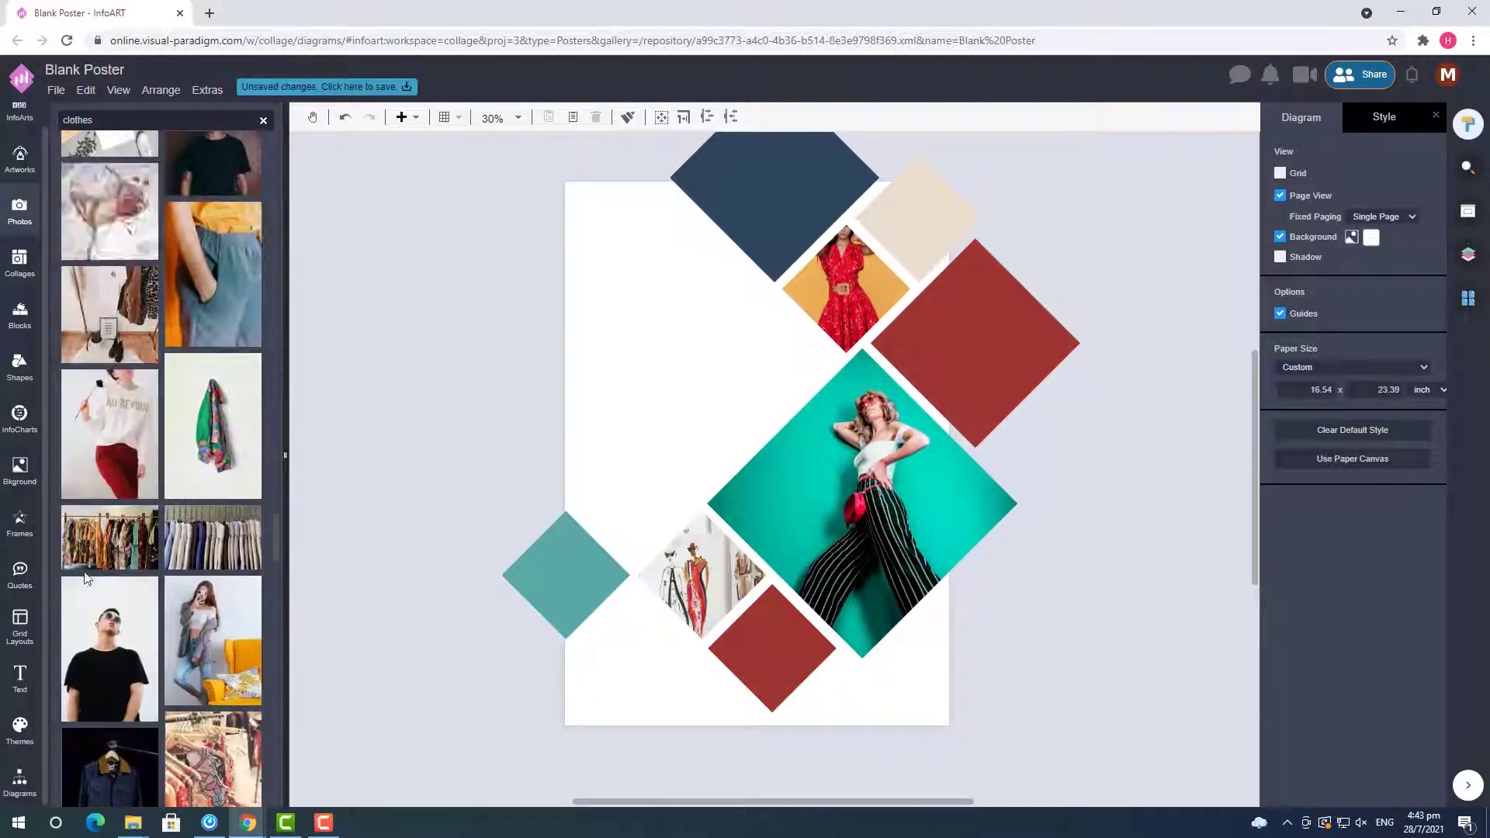
pyautogui.scroll(-10, 79, 575)
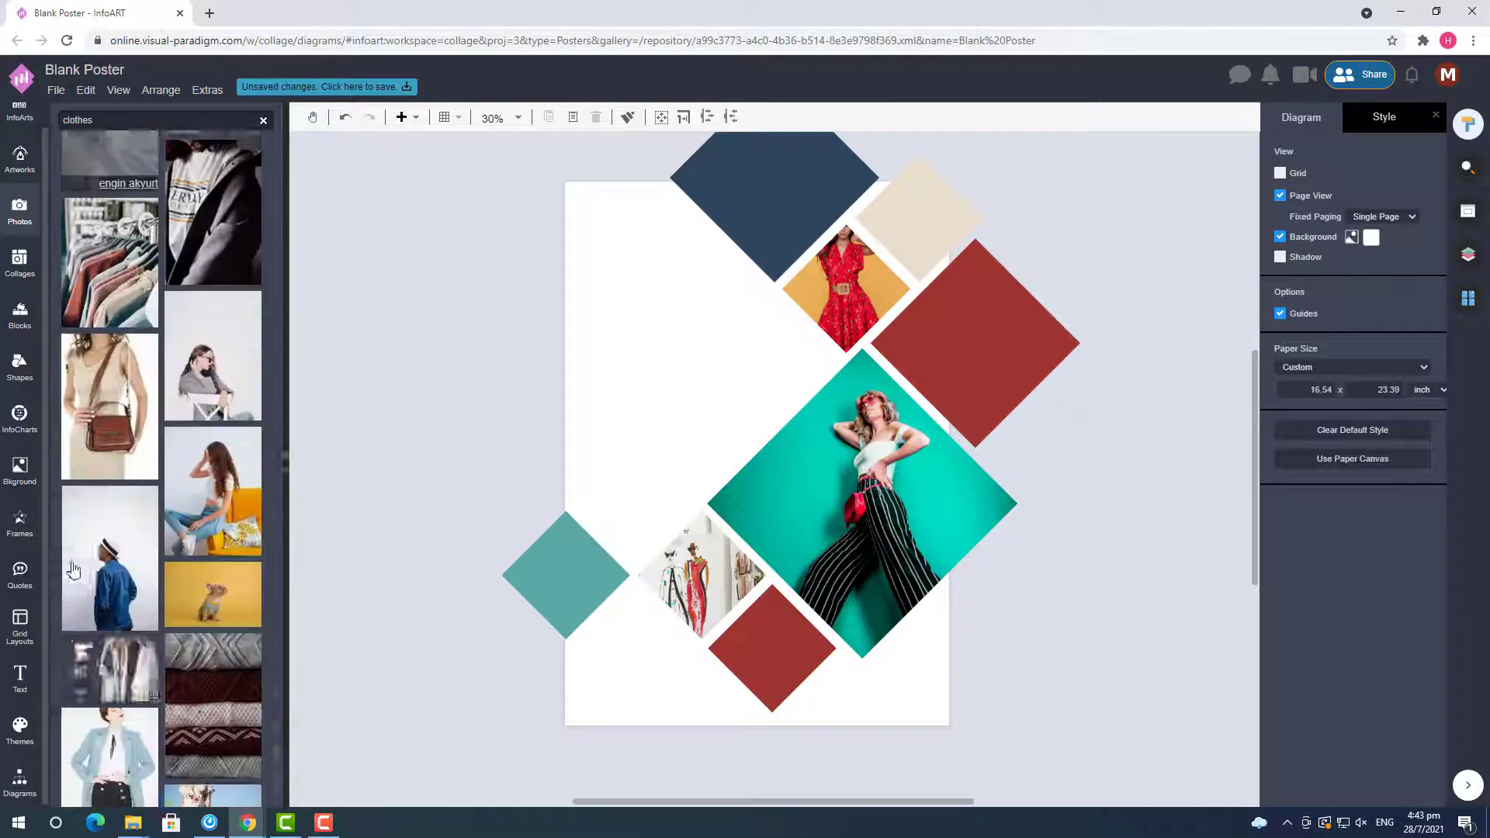
pyautogui.scroll(-8, 70, 565)
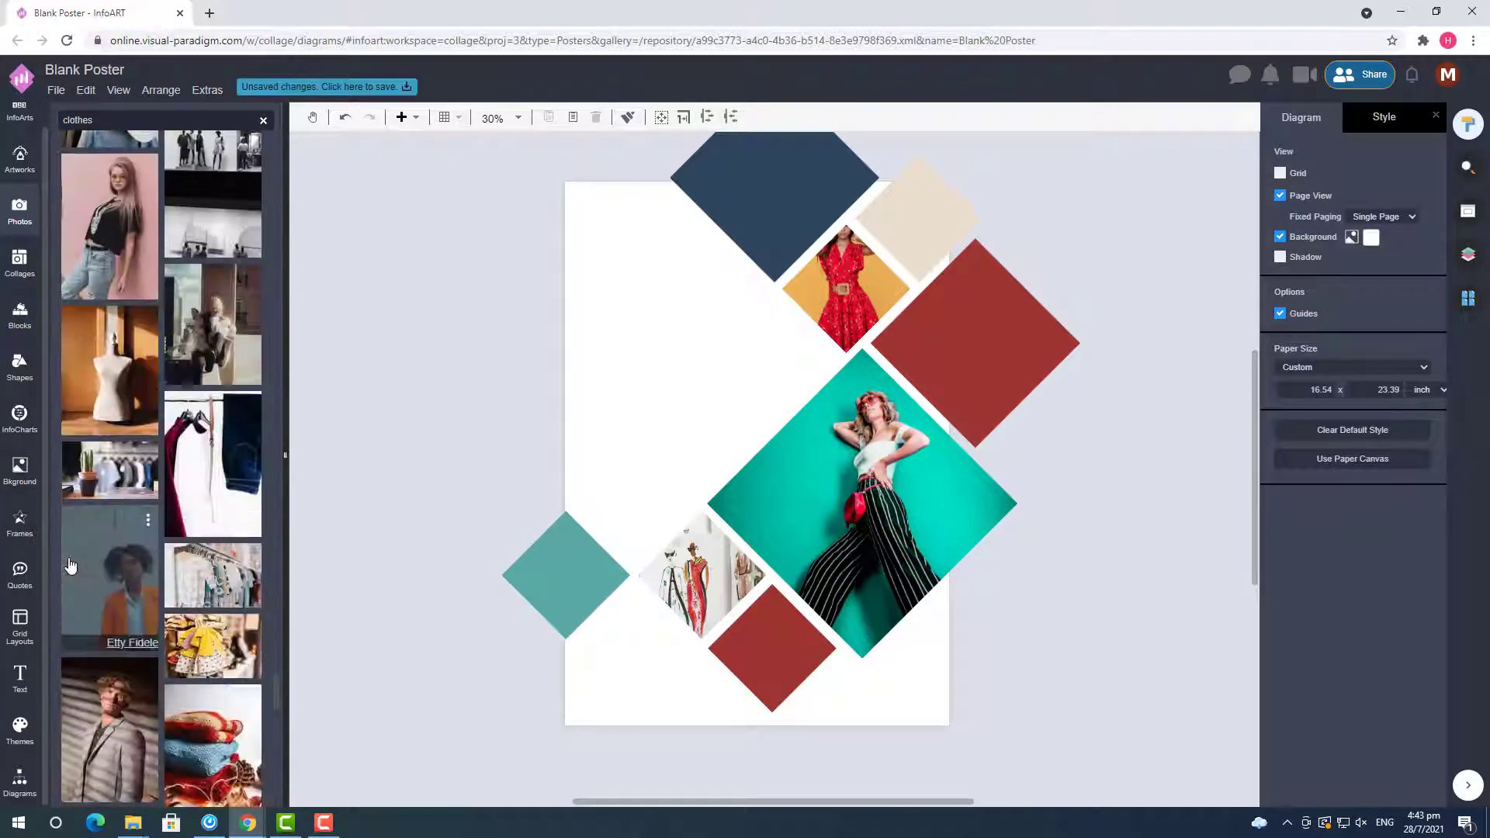
pyautogui.moveTo(249, 479)
pyautogui.scroll(-6, 132, 553)
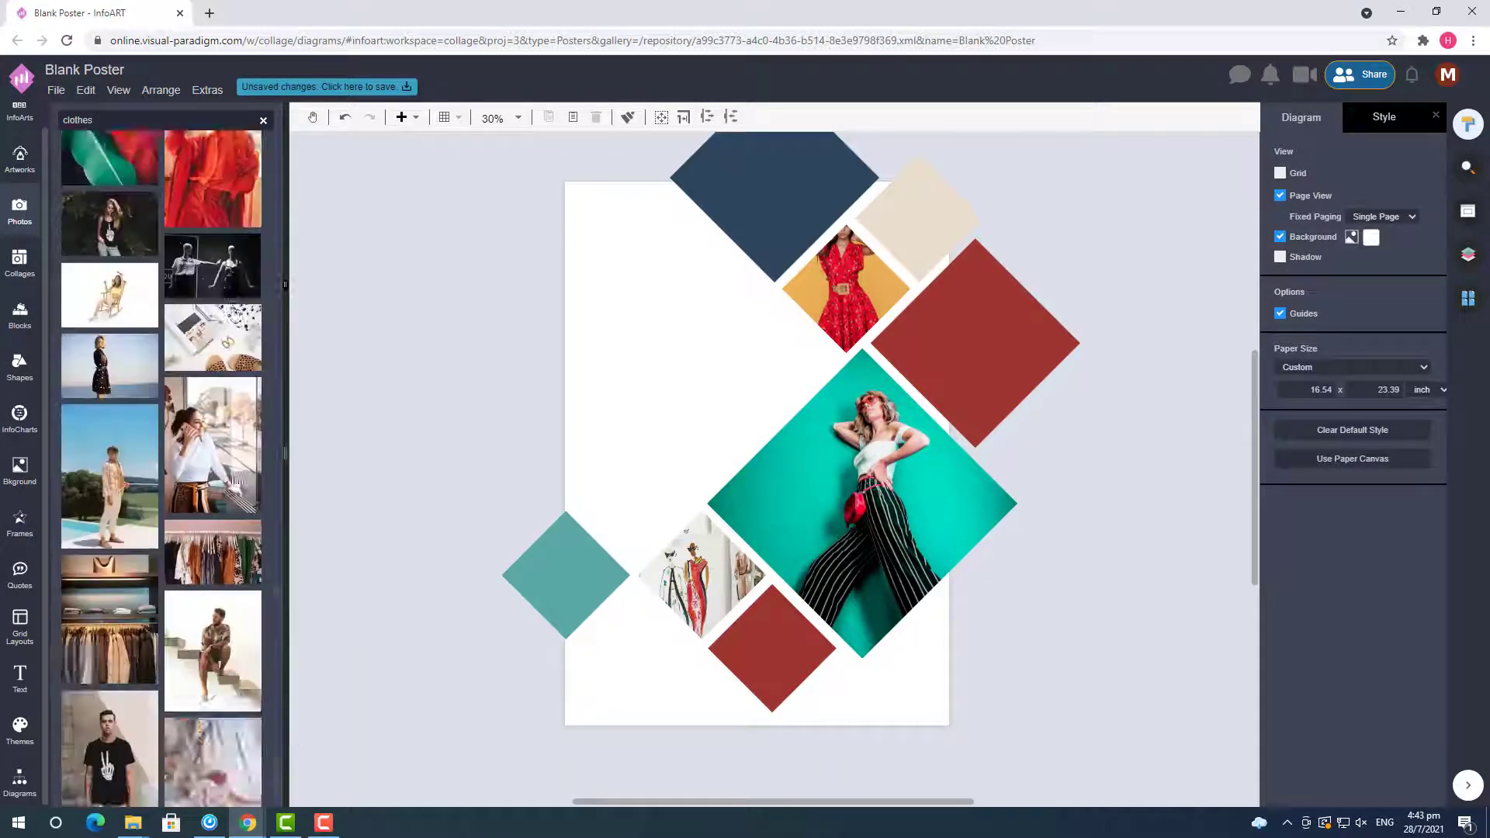
pyautogui.moveTo(132, 554)
pyautogui.moveTo(132, 553); pyautogui.dragTo(846, 288)
pyautogui.click(853, 277)
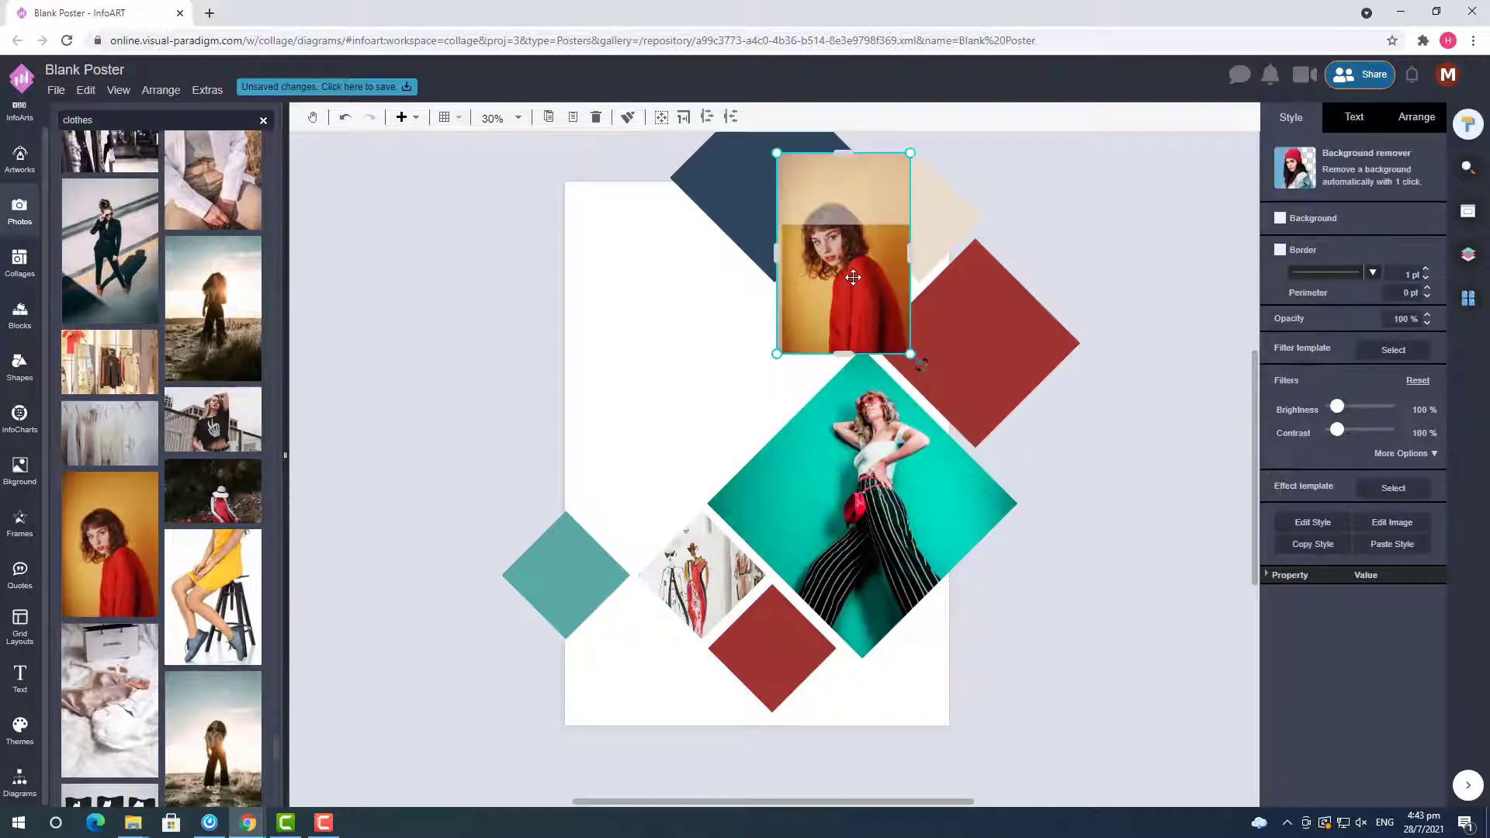
pyautogui.click(1163, 310)
# - Look through the remaining clothes photos and clear the photo search
pyautogui.scroll(-10, 150, 423)
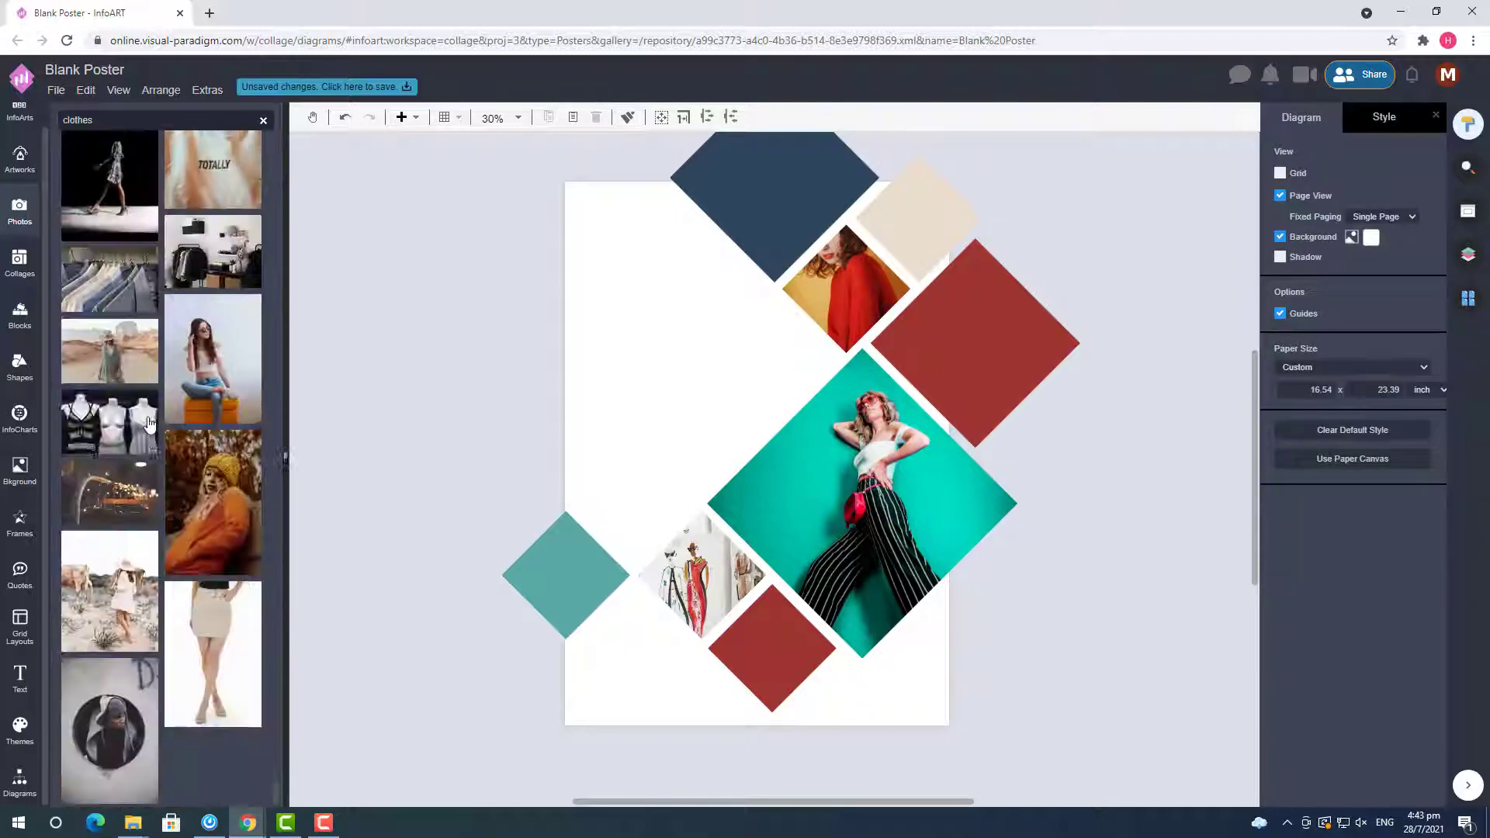
pyautogui.scroll(-15, 149, 425)
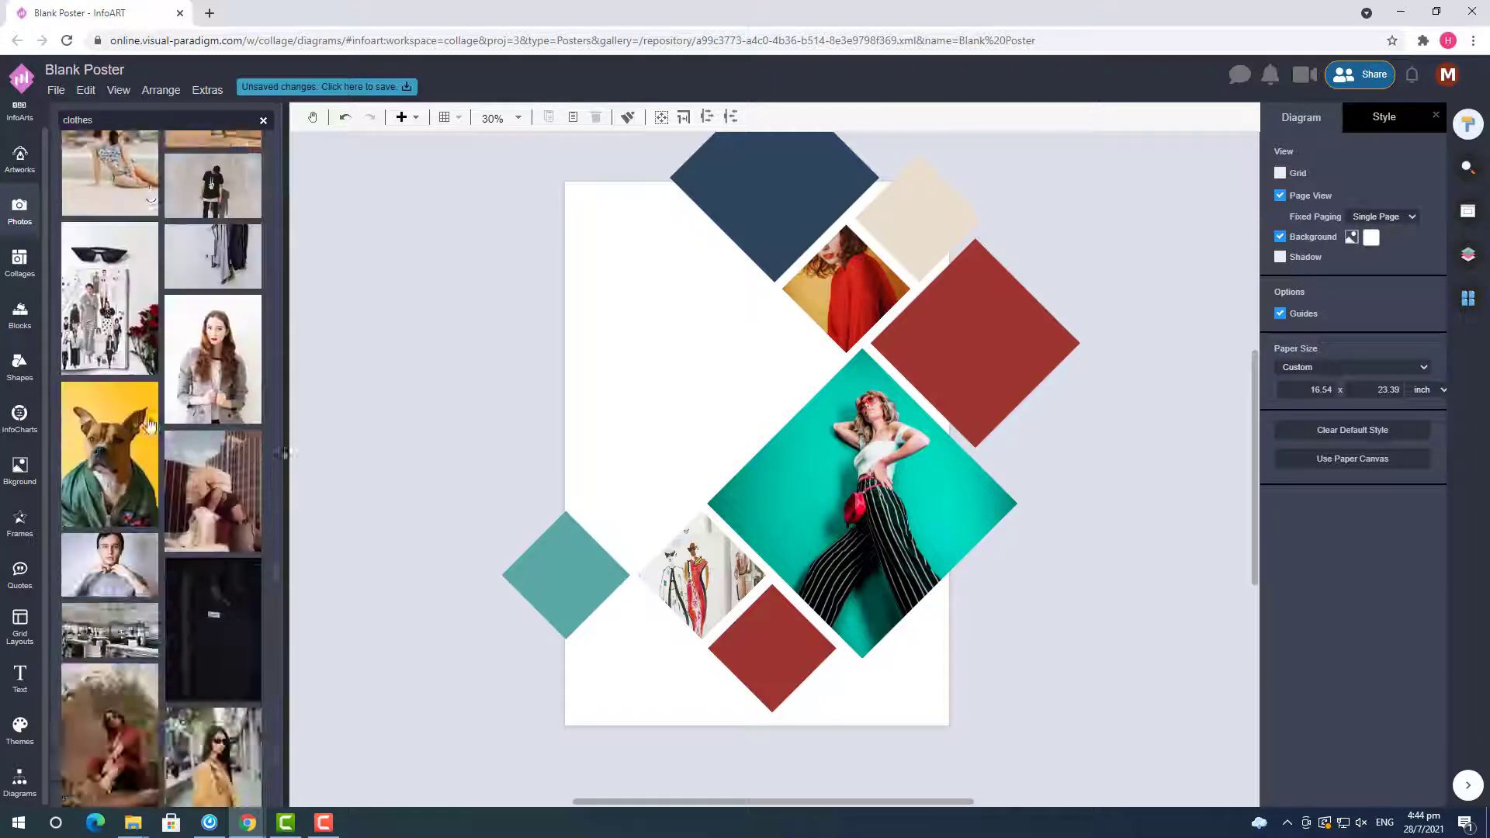
pyautogui.click(264, 120)
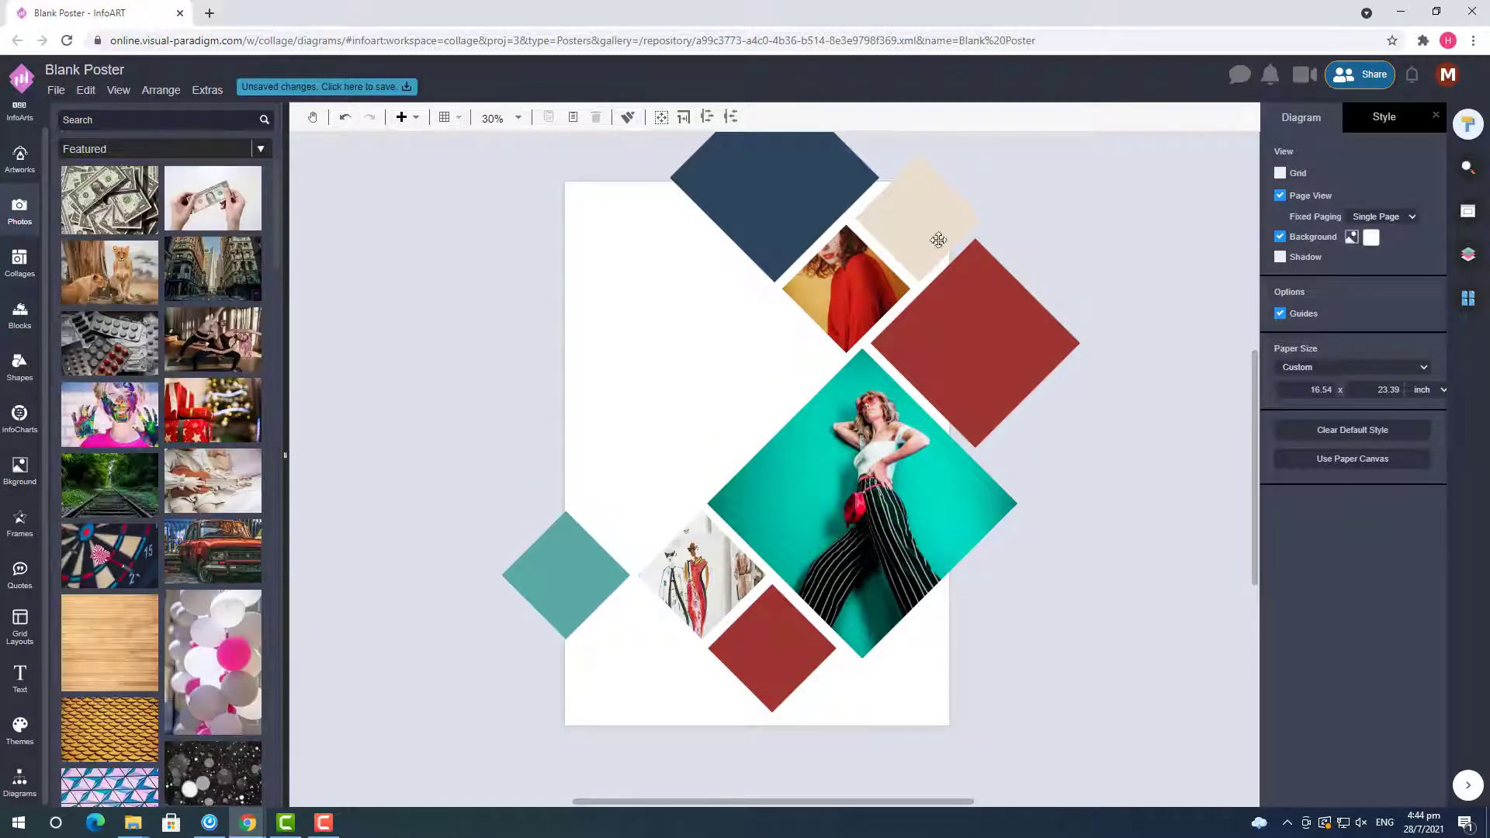
# - Try another fill colour on the large topmost diamond and undo the change
pyautogui.click(732, 214)
pyautogui.click(1426, 235)
pyautogui.click(1357, 371)
pyautogui.hotkey('ctrl', 'z')
pyautogui.click(1172, 405)
pyautogui.click(19, 780)
# - Try the three Grid backgrounds and an Icon pattern with cupcakes and cake slices on the page
pyautogui.click(19, 470)
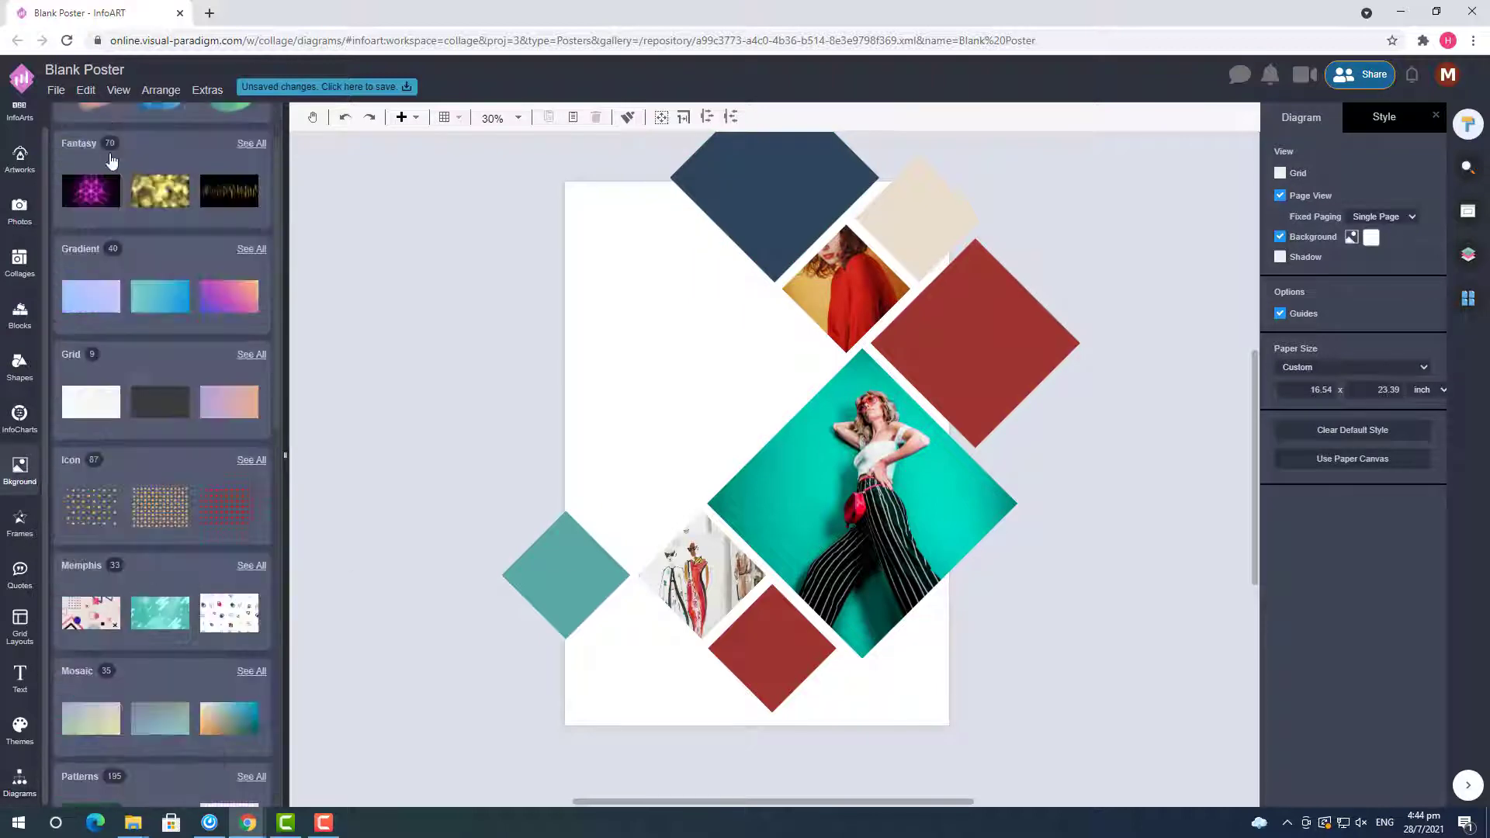
pyautogui.click(85, 404)
pyautogui.click(226, 406)
pyautogui.click(160, 405)
pyautogui.click(93, 506)
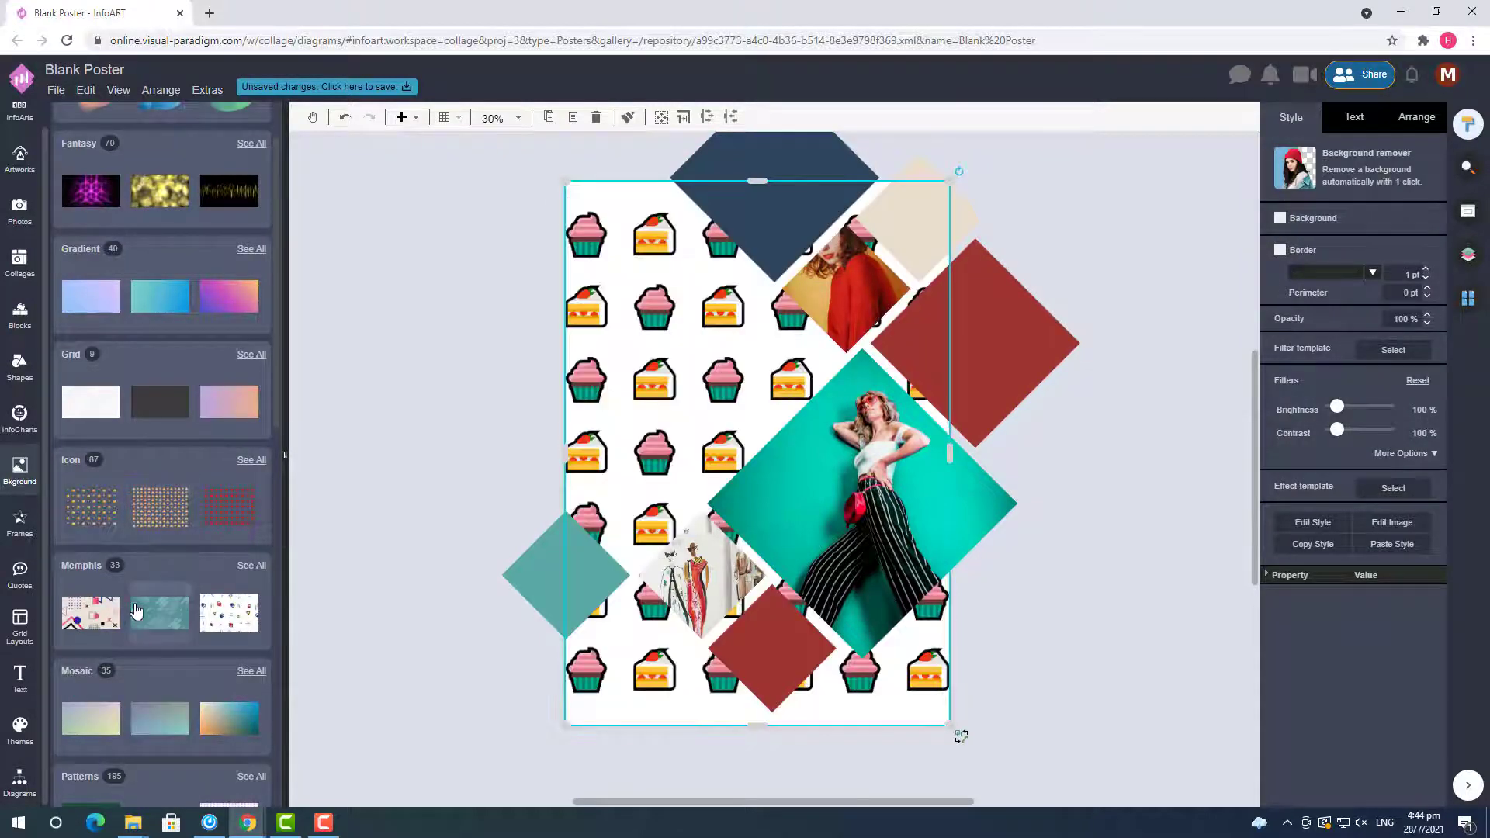
# - Try further ready-made backgrounds on the page, including the Resonance designs with the teal wave
pyautogui.scroll(-2, 139, 608)
pyautogui.click(160, 567)
pyautogui.click(250, 569)
pyautogui.scroll(-1, 246, 573)
pyautogui.click(225, 596)
pyautogui.click(163, 596)
pyautogui.scroll(-2, 151, 593)
pyautogui.click(101, 558)
pyautogui.click(159, 552)
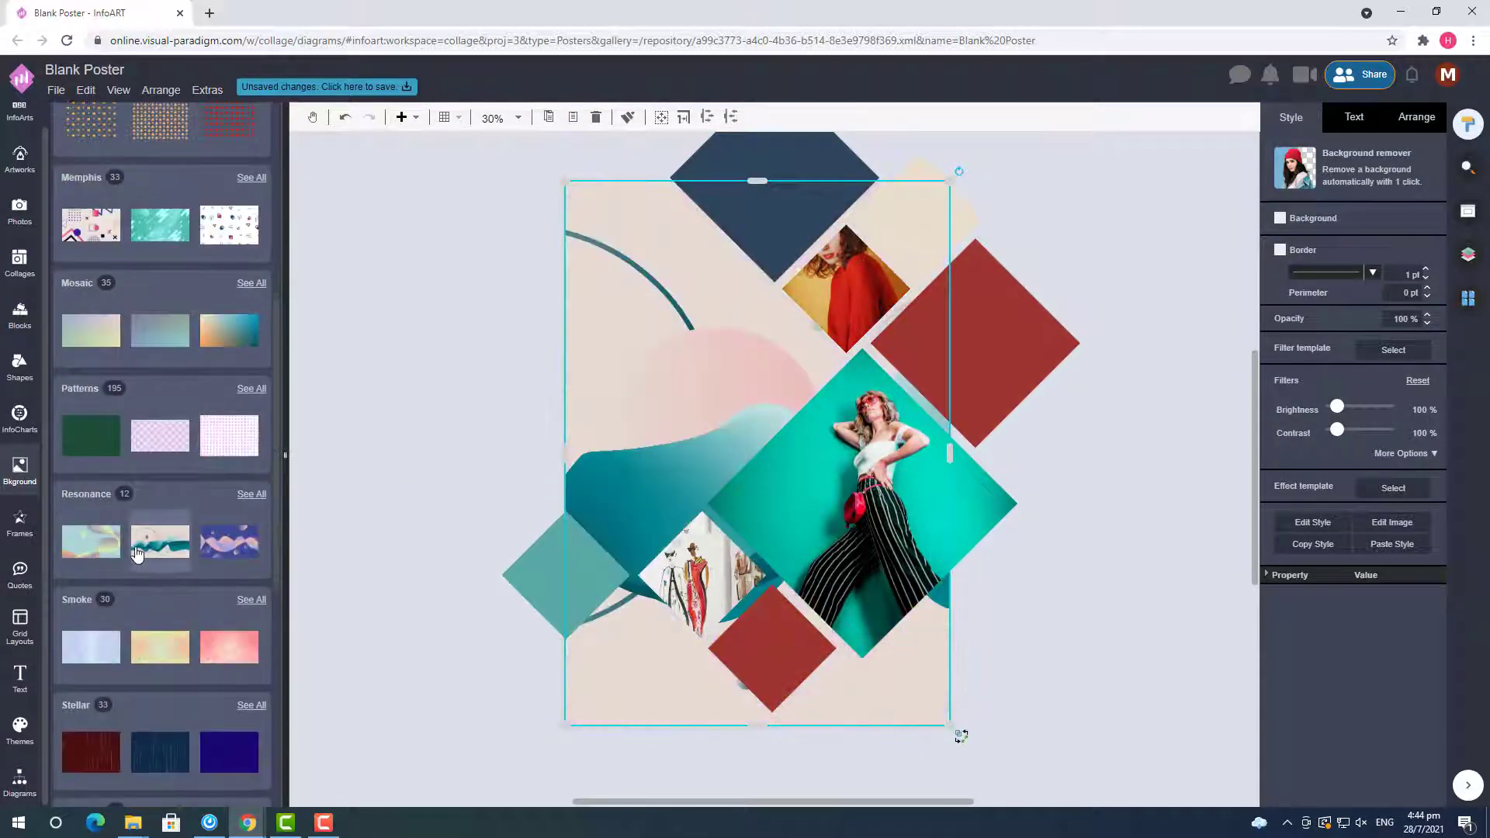
# - Try a dark blue Stellar background and the orange Watercolor background on the page, and delete the background
pyautogui.click(159, 765)
pyautogui.scroll(-6, 158, 698)
pyautogui.click(229, 499)
pyautogui.click(156, 708)
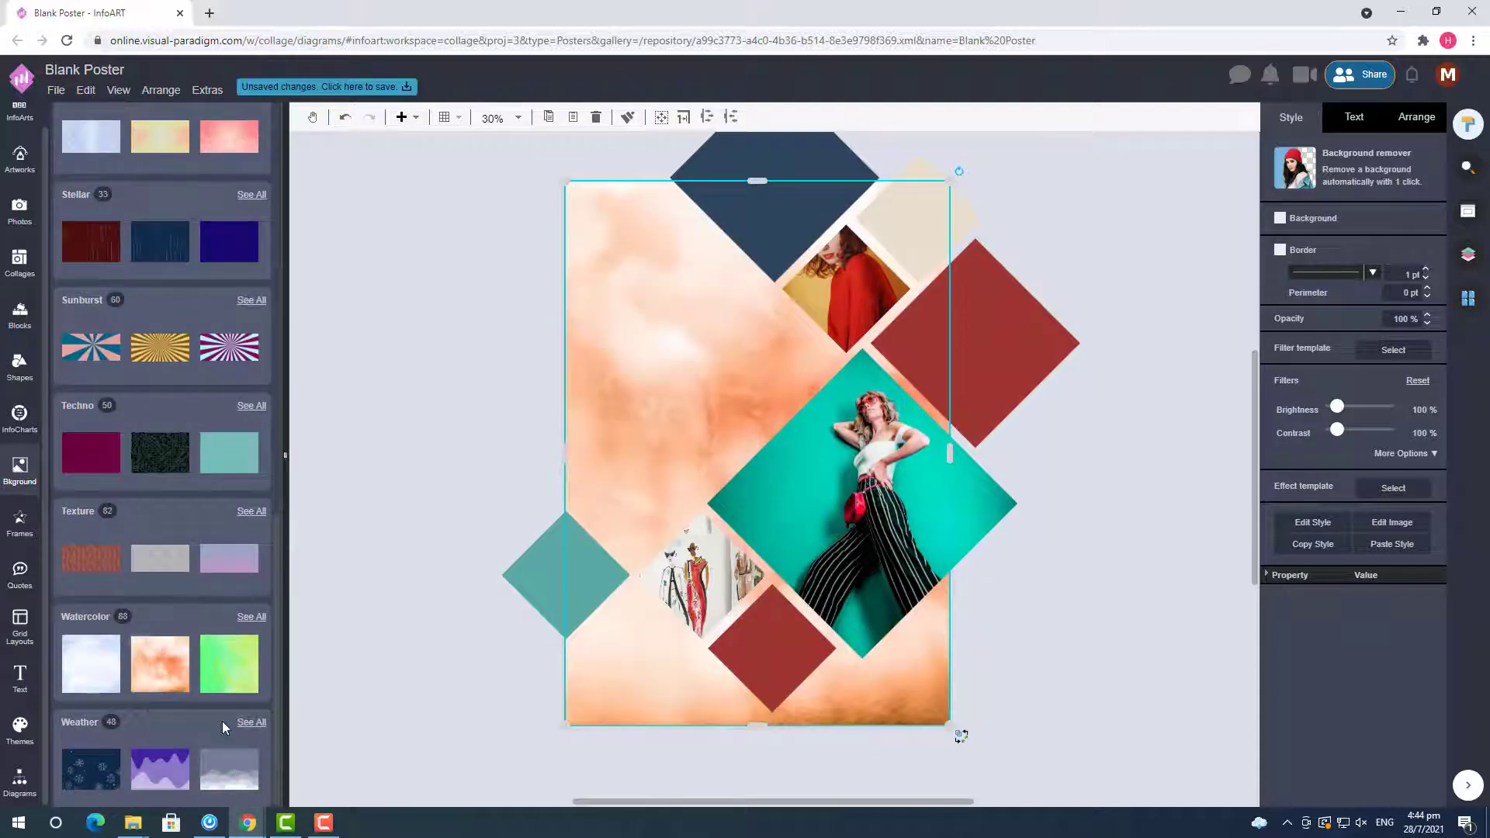
pyautogui.press('Delete')
# - Search the photo library for "background"
pyautogui.click(19, 209)
pyautogui.click(153, 124)
pyautogui.write('background')
pyautogui.press('Return')
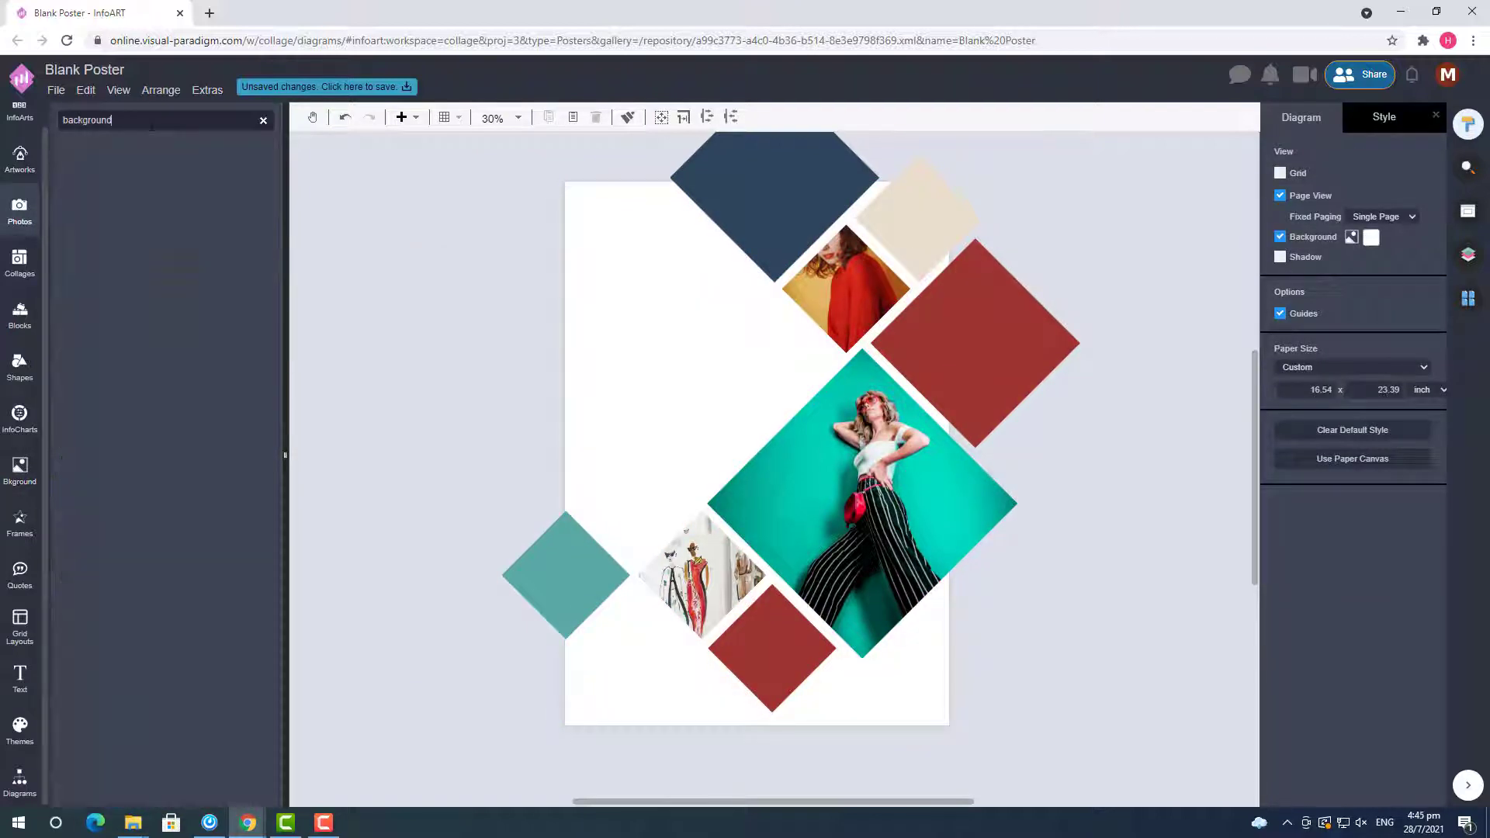
# - Try the white photo with green leaves along its lower edge as the page background and look through more results
pyautogui.moveTo(214, 169); pyautogui.dragTo(230, 223)
pyautogui.scroll(-10, 228, 224)
pyautogui.moveTo(112, 521); pyautogui.dragTo(696, 313)
pyautogui.scroll(-15, 93, 420)
pyautogui.scroll(-9, 93, 420)
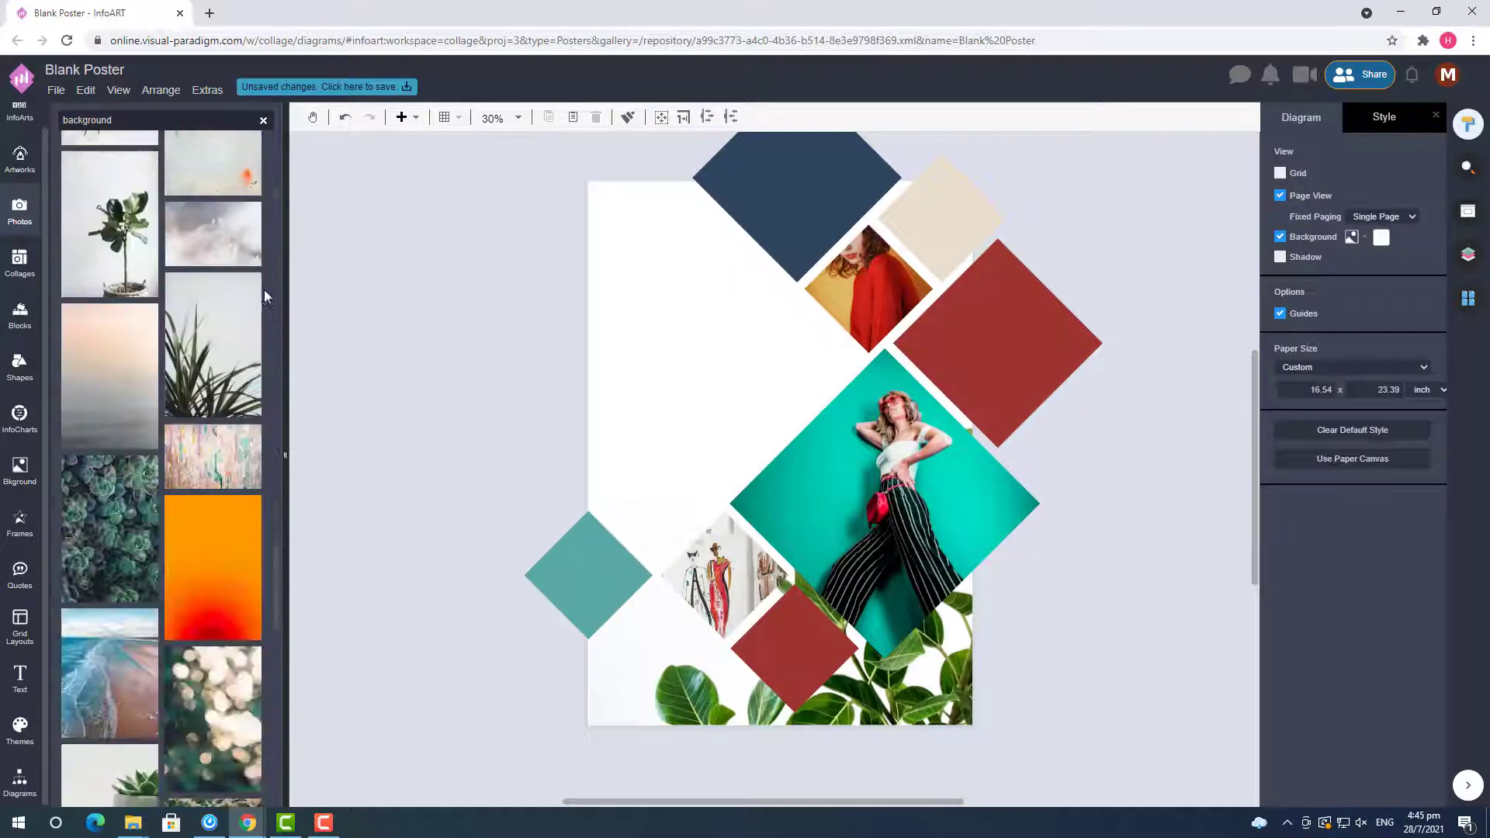
# - Refine the photo search to "background white" and set a white marble photo as the page background
pyautogui.click(149, 125)
pyautogui.write('white')
pyautogui.press('Return')
pyautogui.moveTo(213, 362); pyautogui.dragTo(598, 377)
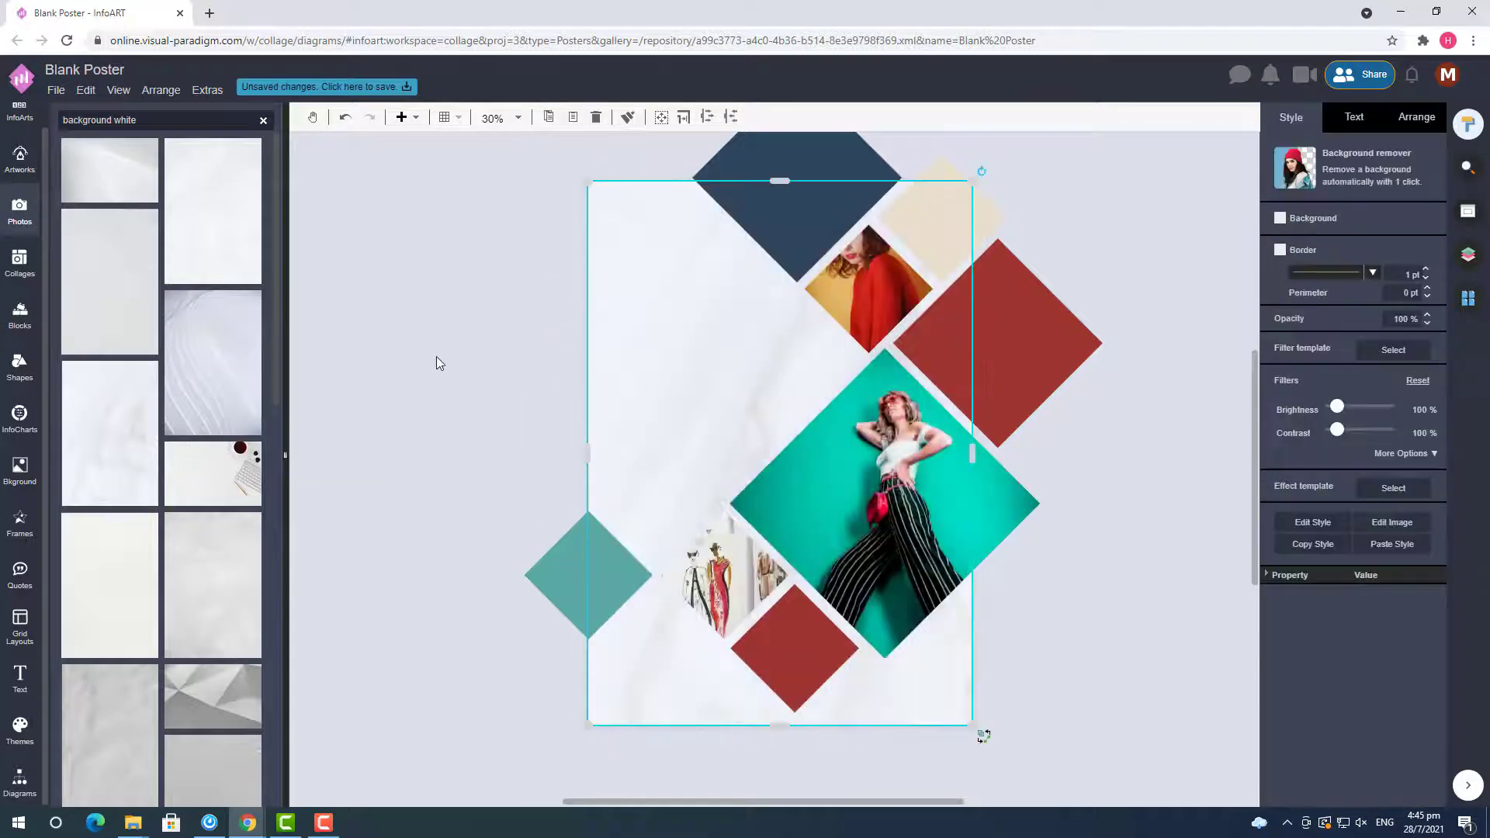
pyautogui.click(450, 334)
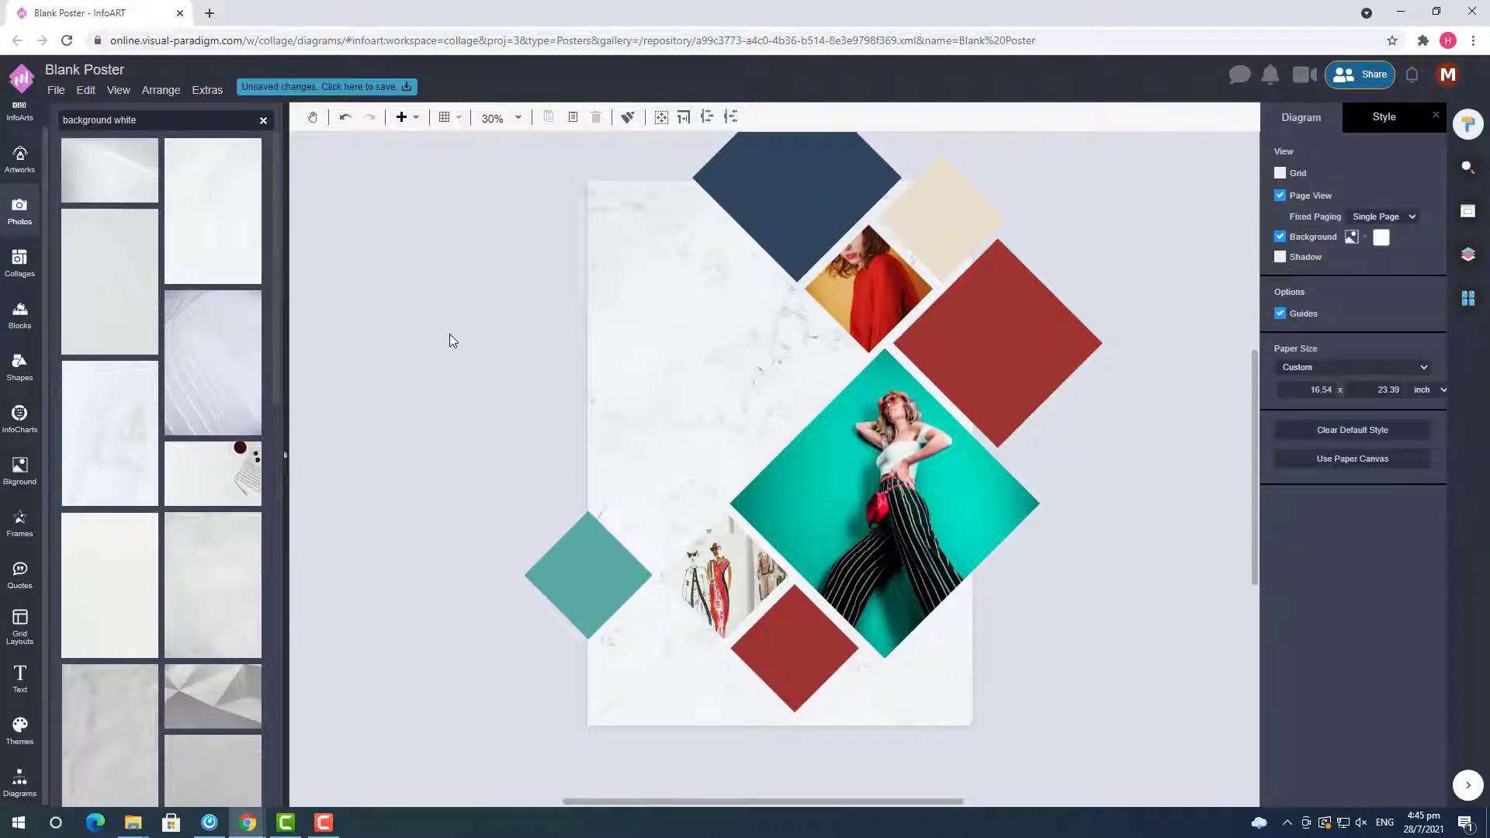
# - Add a text box reading "Fashion Show" in 72 pt text just below the page
pyautogui.click(17, 776)
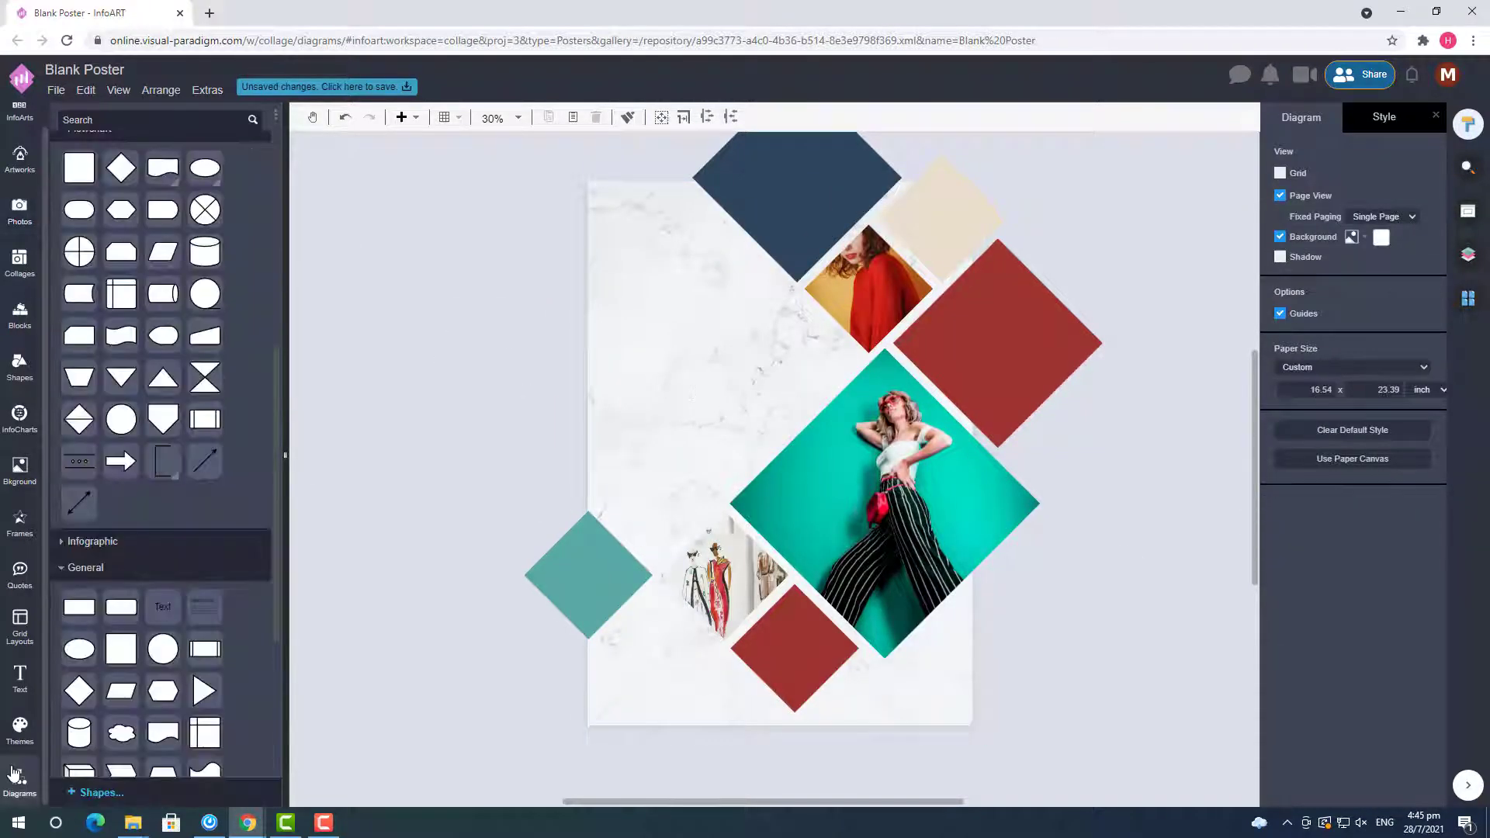
pyautogui.scroll(-1, 1018, 675)
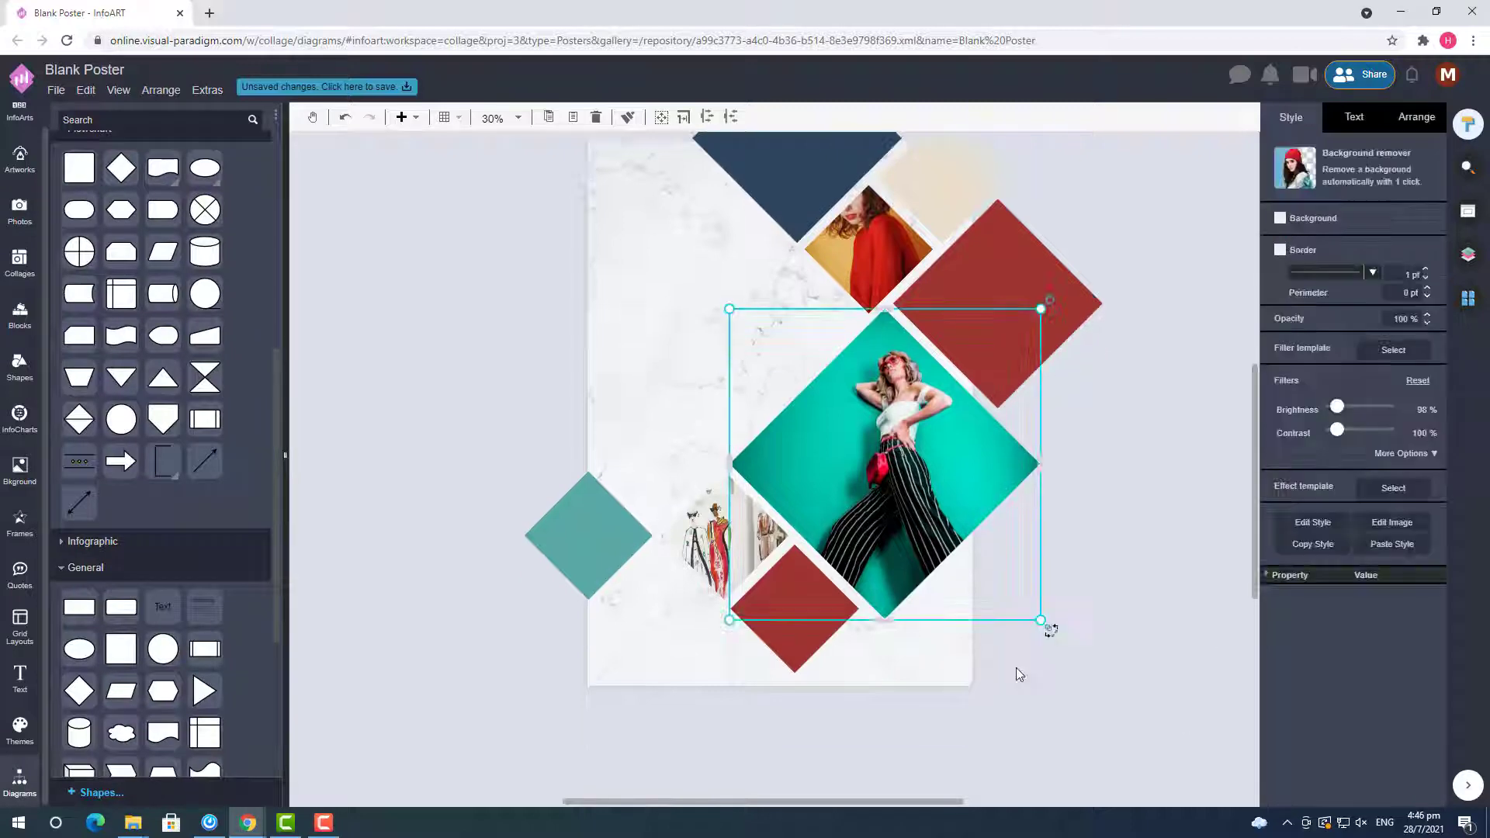
pyautogui.click(748, 708)
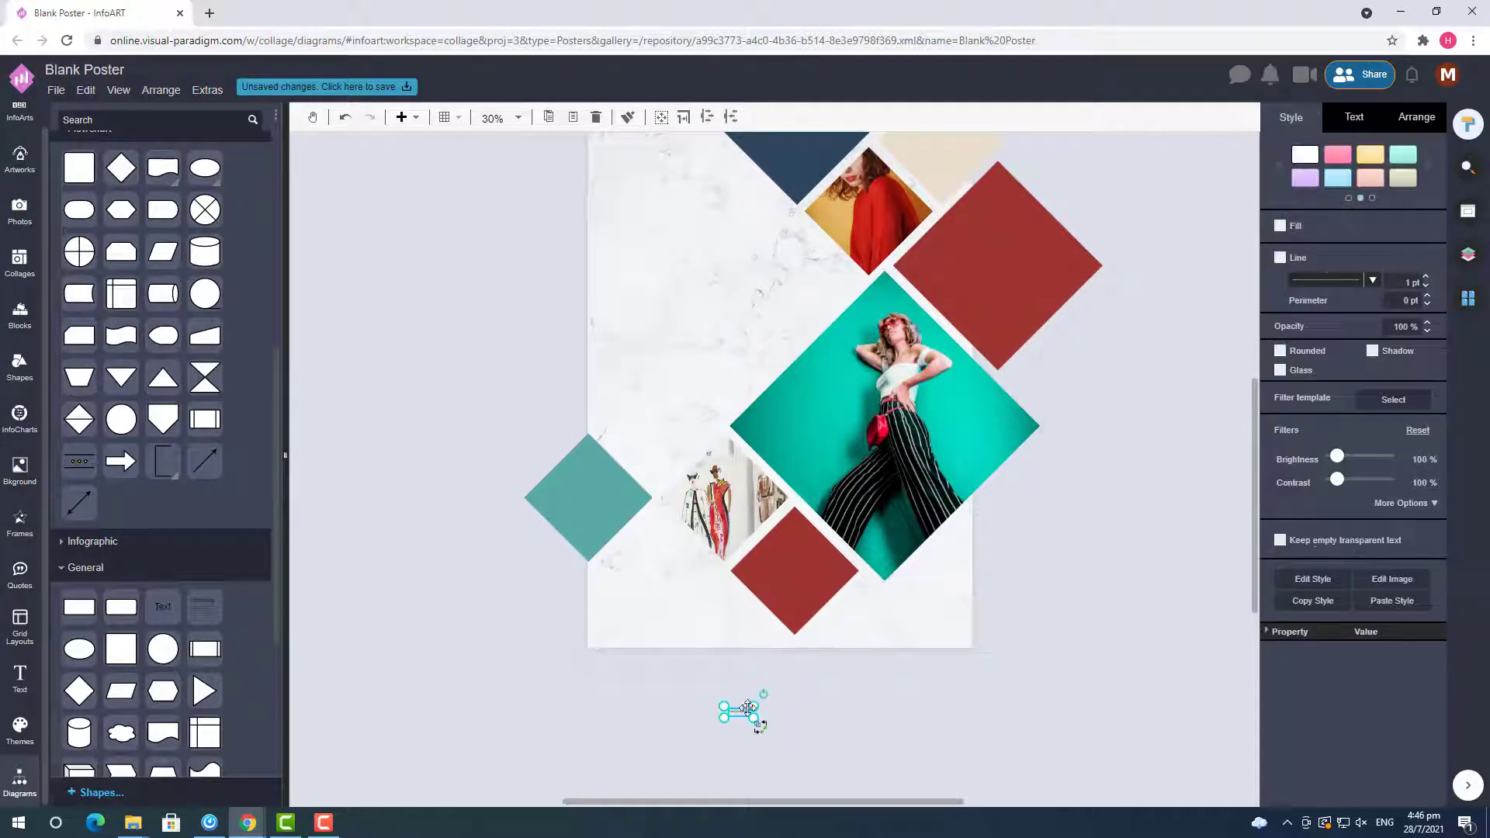
pyautogui.click(1355, 117)
pyautogui.doubleClick(782, 651)
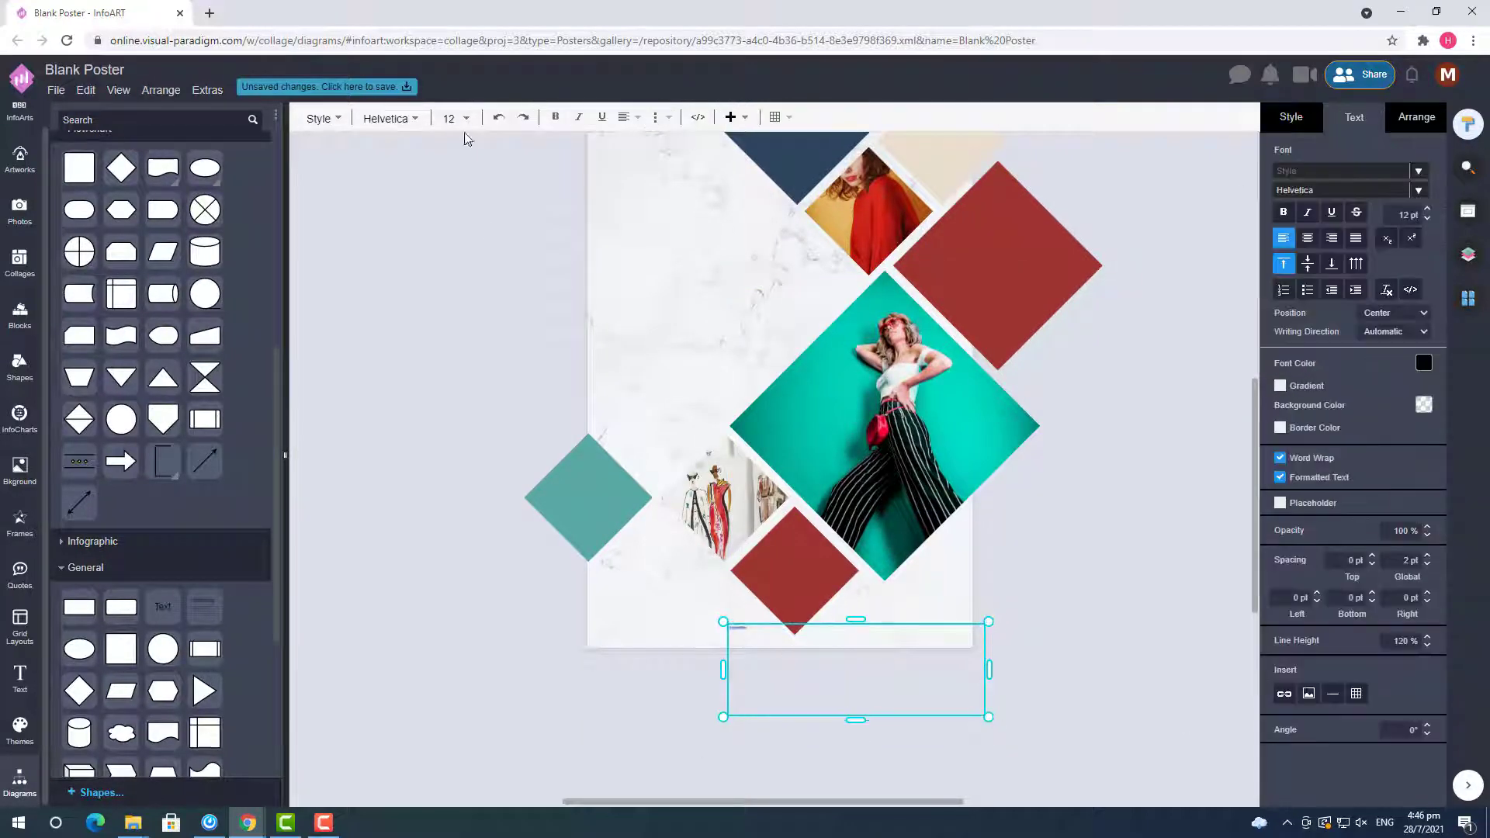
pyautogui.click(458, 118)
pyautogui.click(466, 437)
pyautogui.click(550, 730)
pyautogui.moveTo(738, 636); pyautogui.dragTo(768, 688)
pyautogui.moveTo(887, 700); pyautogui.dragTo(886, 746)
# - Set the "Fashion Show" text to 250 pt and move it onto the marble area beside the diamond photos
pyautogui.doubleClick(844, 691)
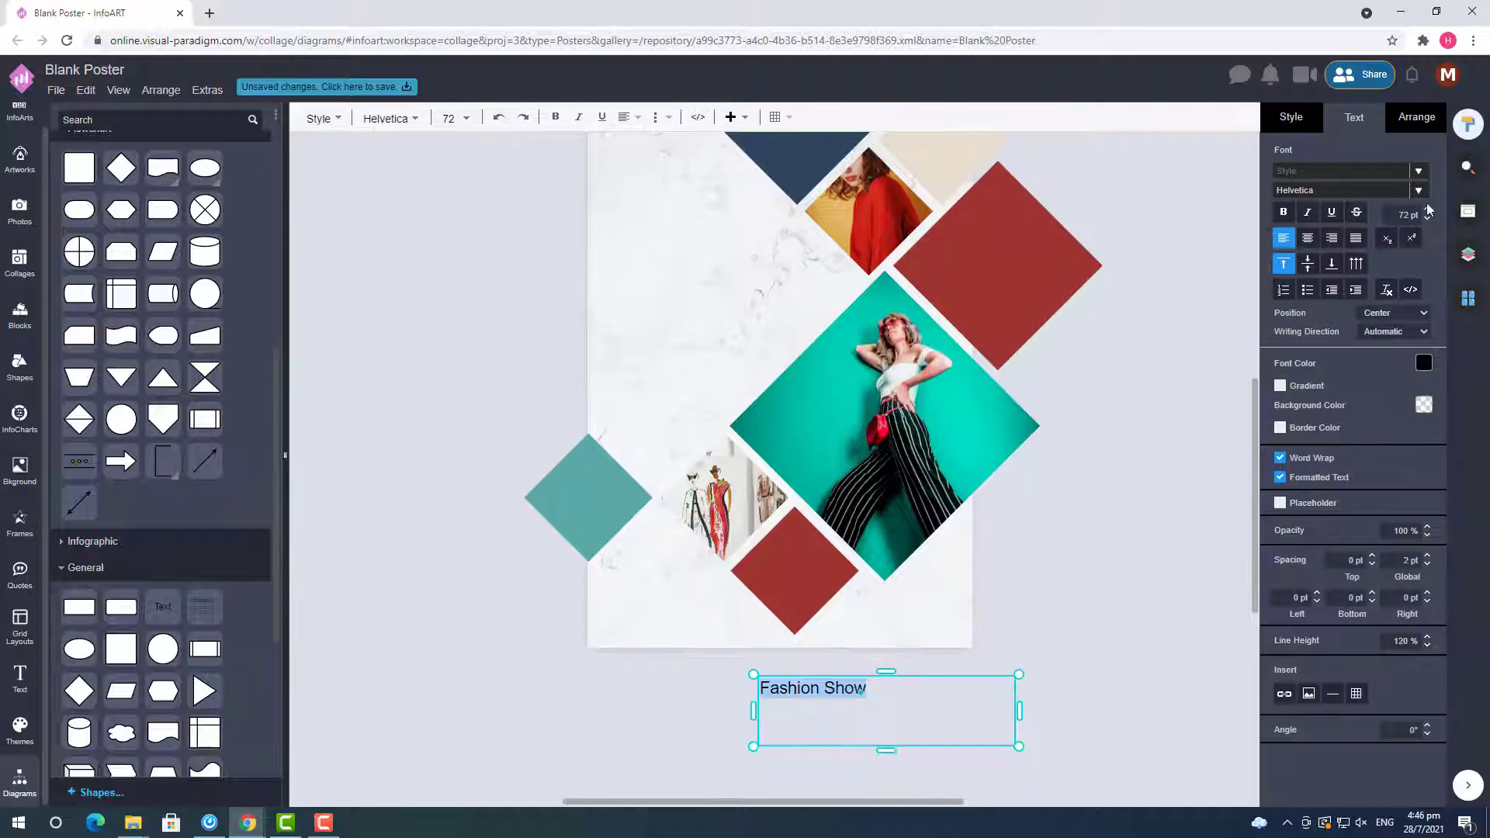
pyautogui.click(1397, 215)
pyautogui.write('3')
pyautogui.moveTo(1408, 217); pyautogui.dragTo(1381, 223)
pyautogui.write('250')
pyautogui.press('Return')
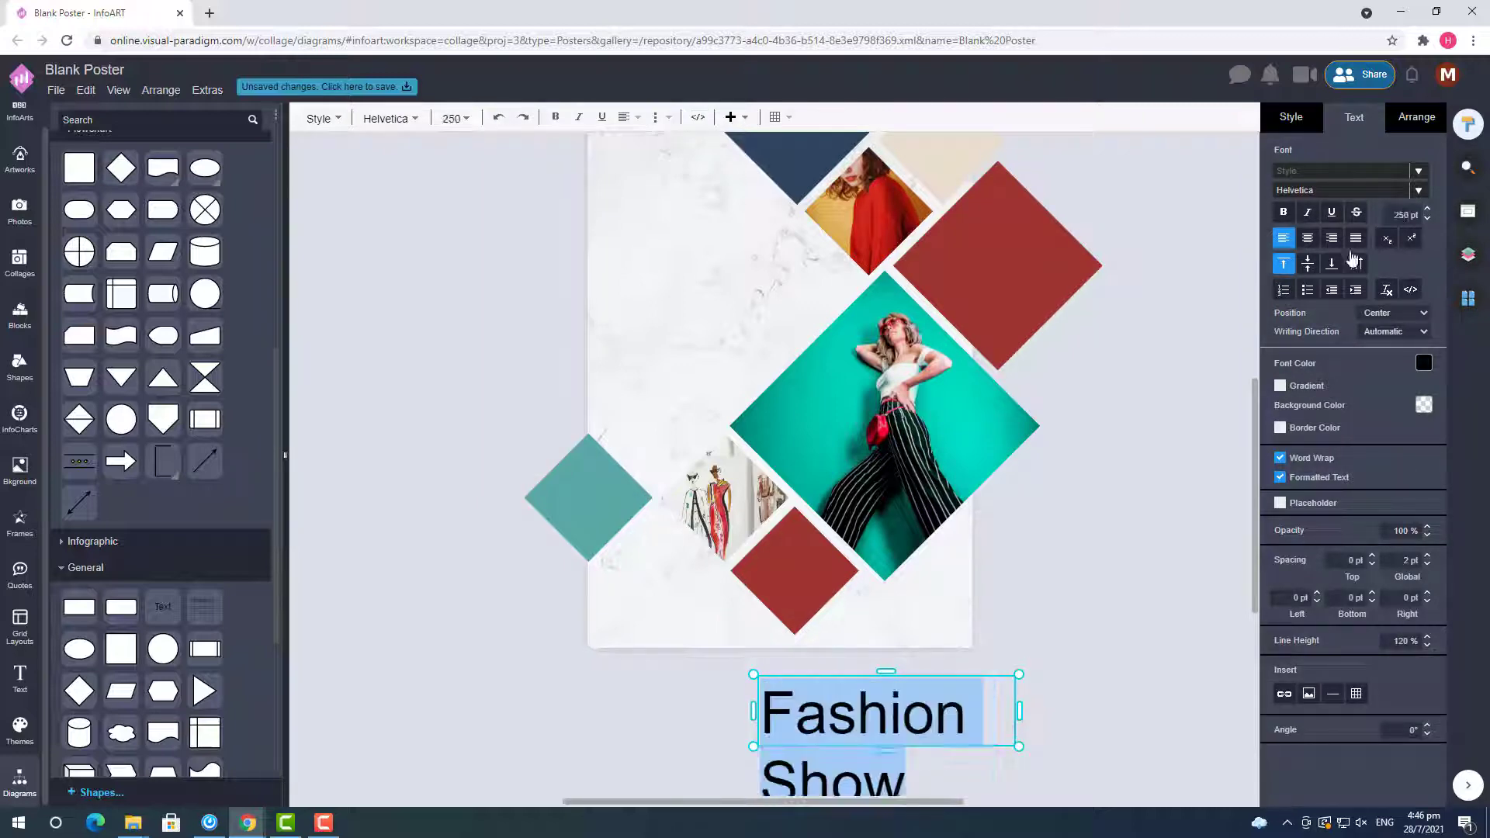
pyautogui.click(1071, 613)
pyautogui.moveTo(901, 729); pyautogui.dragTo(748, 349)
pyautogui.scroll(1, 854, 497)
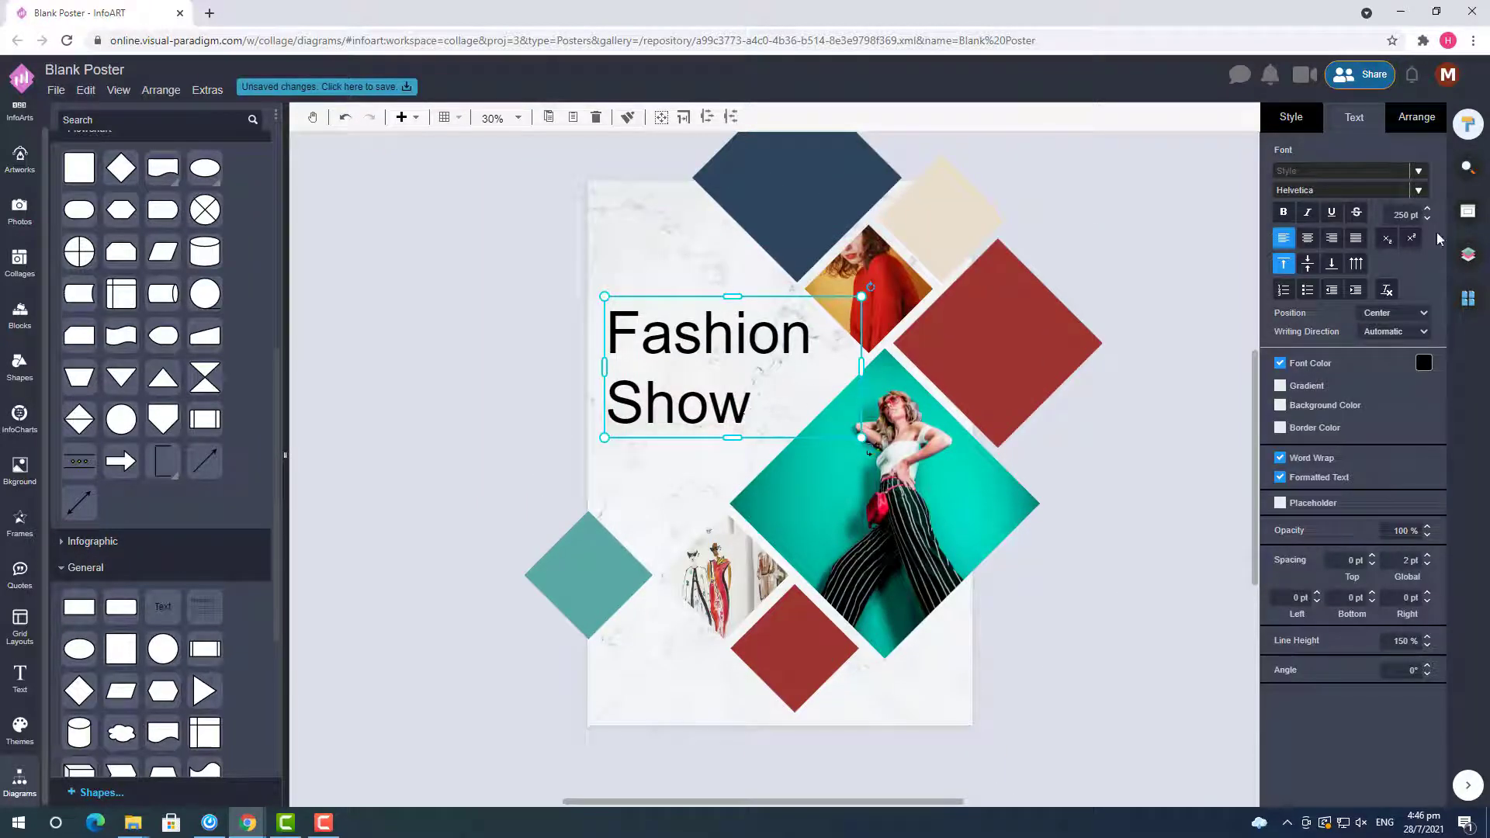
# - Try a 150 pt font size on the title and undo the change
pyautogui.moveTo(1408, 217); pyautogui.dragTo(1335, 222)
pyautogui.write('150')
pyautogui.press('Return')
pyautogui.hotkey('ctrl', 'z')
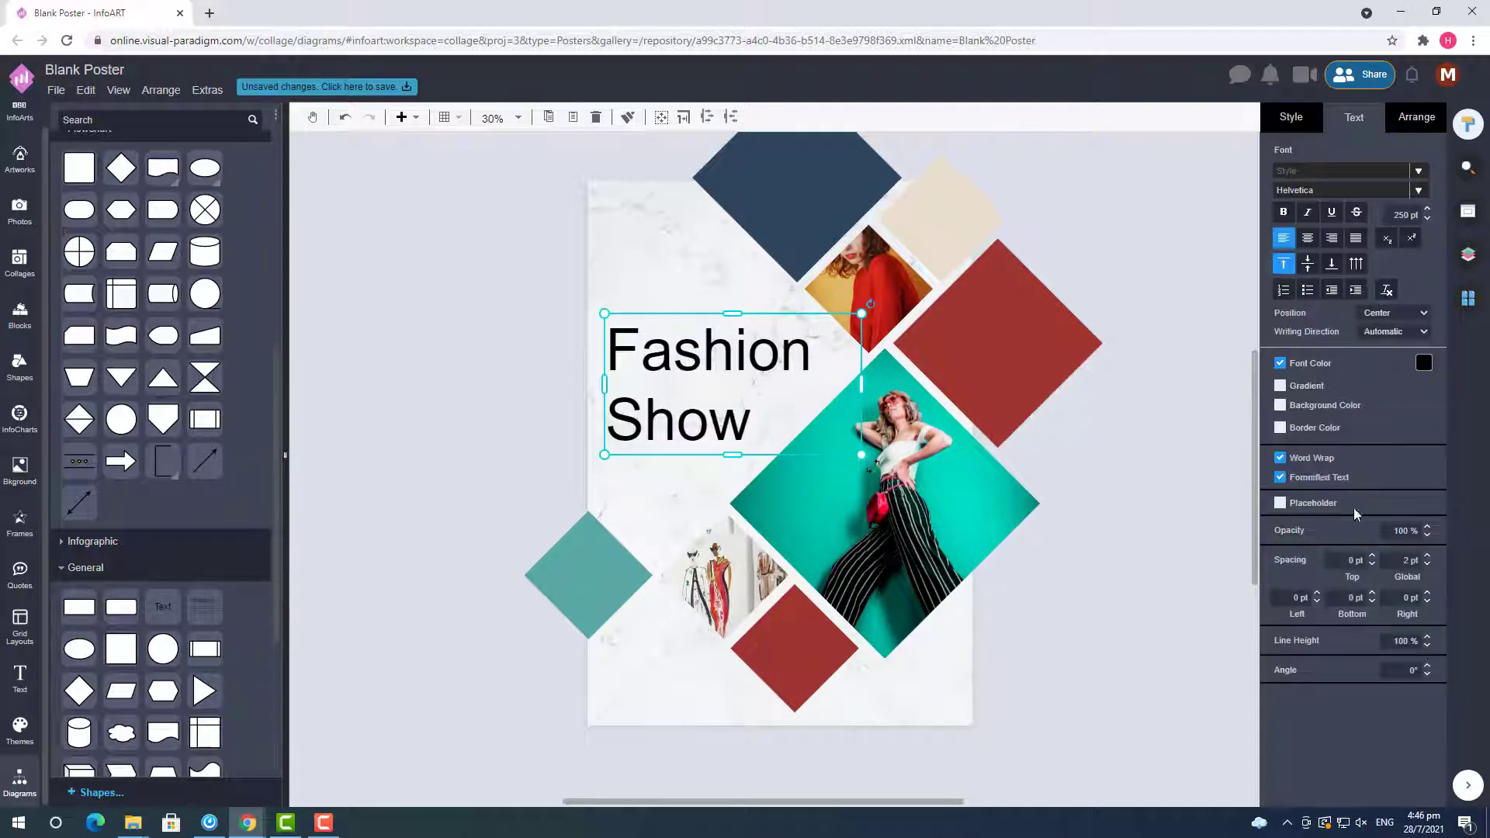
# - Set the title's line height to 90% and add "2022" as its third line, moving the title slightly up
pyautogui.click(1427, 646)
pyautogui.click(1426, 646)
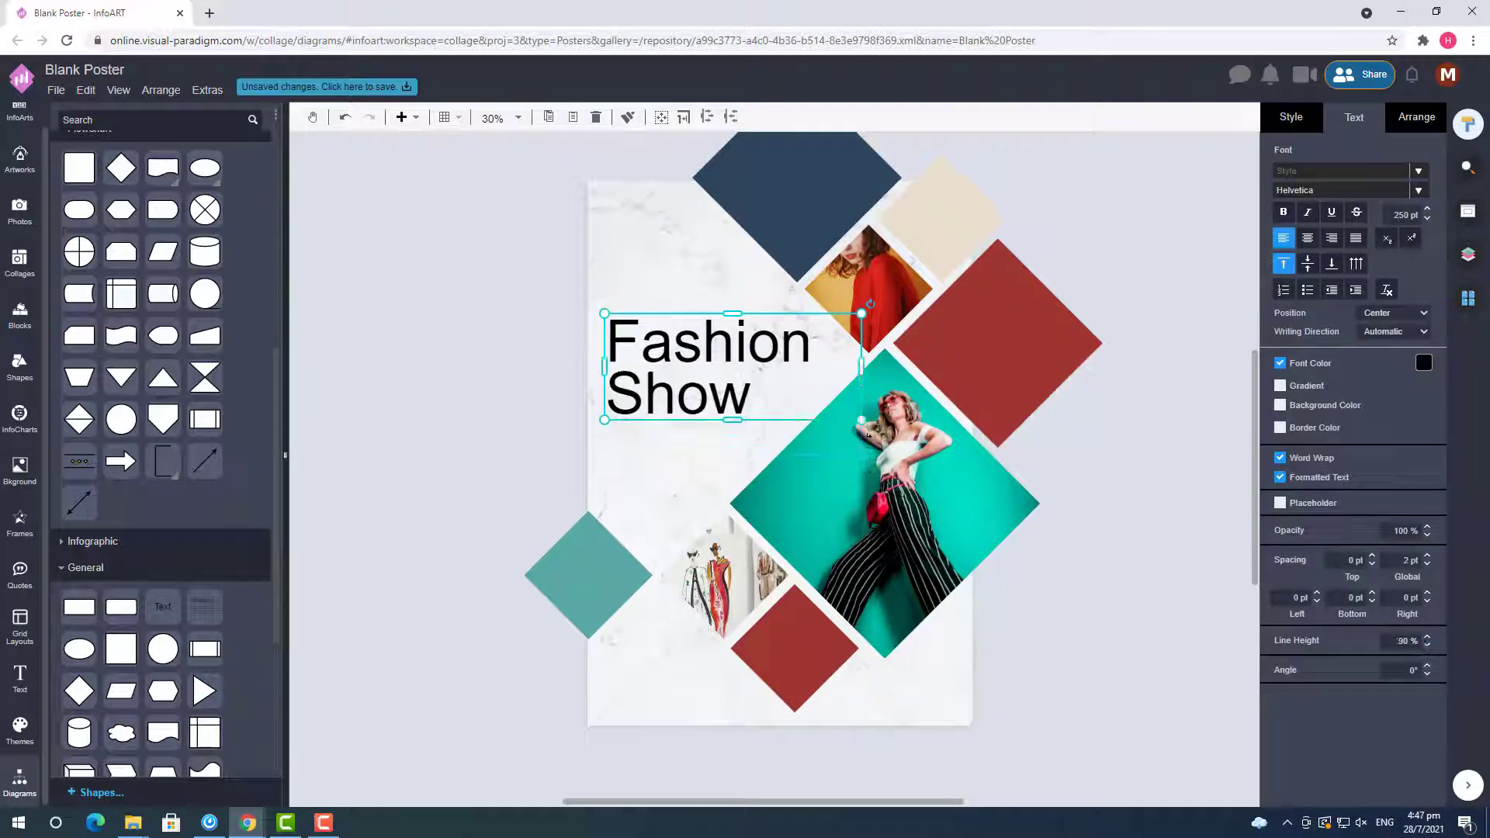
pyautogui.doubleClick(772, 406)
pyautogui.click(774, 406)
pyautogui.press('Return')
pyautogui.write('2')
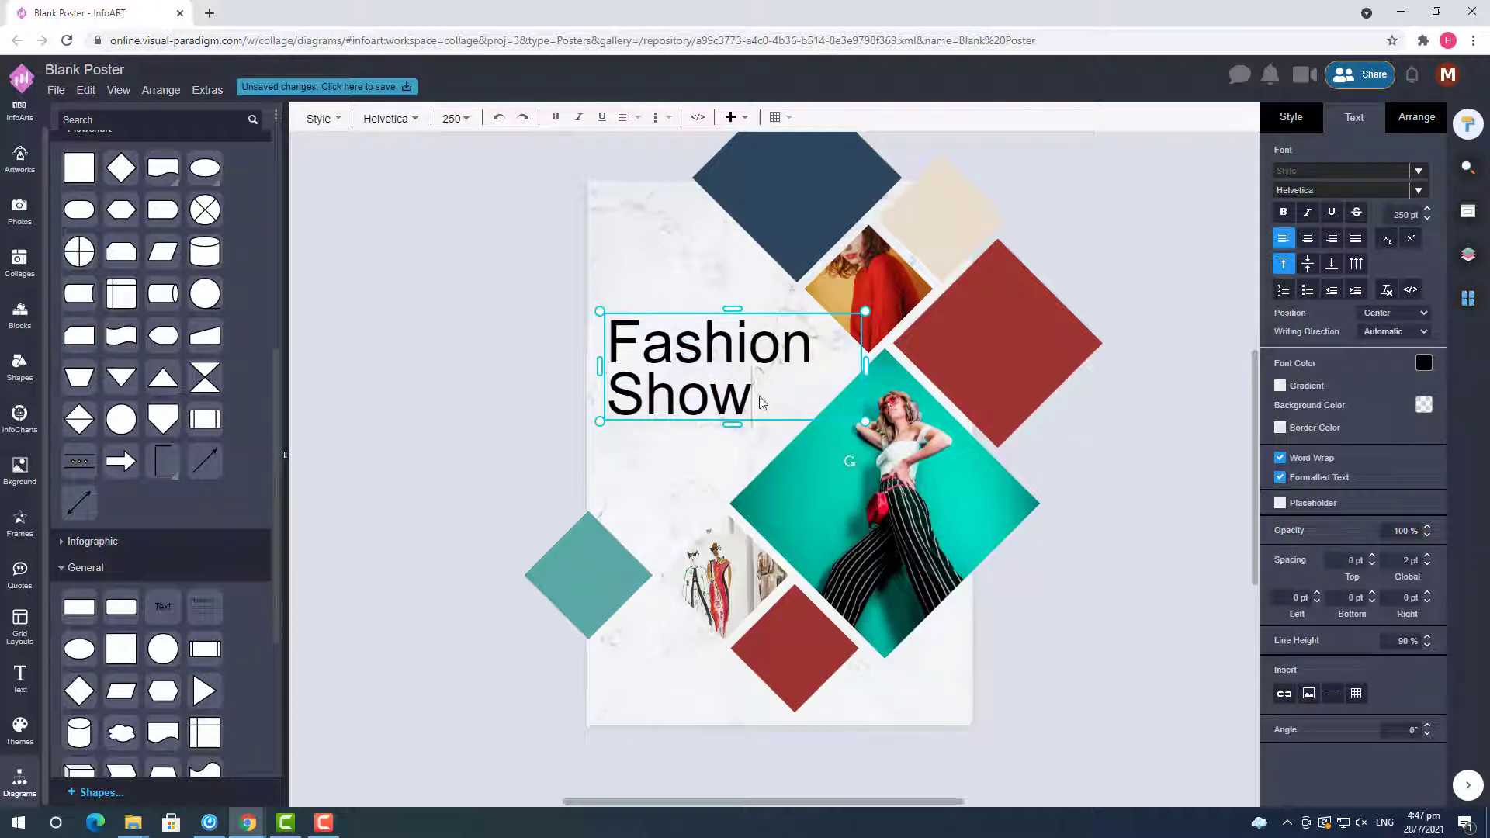
pyautogui.write('022')
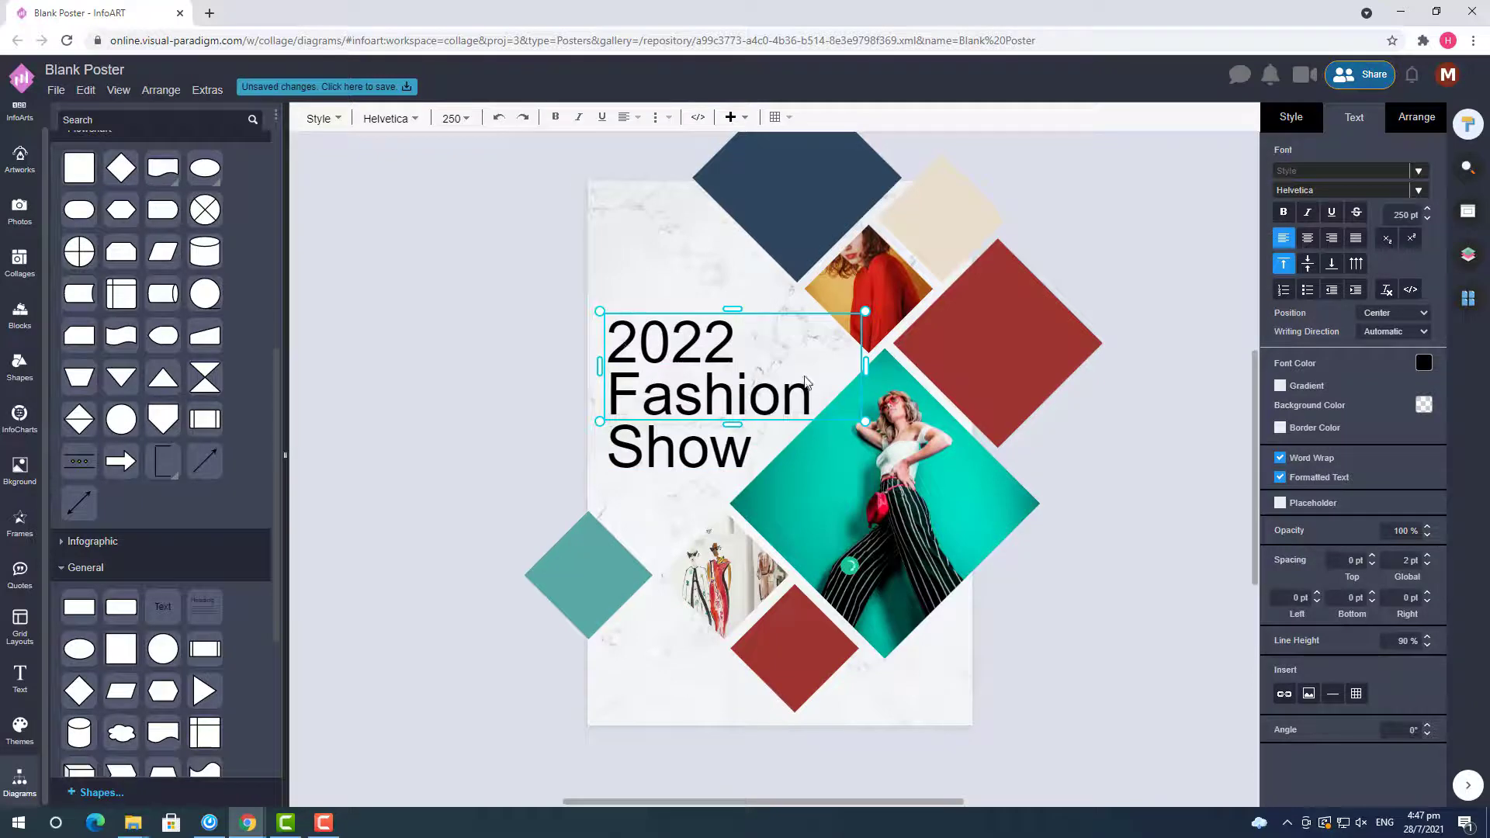
pyautogui.press('BackSpace')
pyautogui.press('BackSpace')
pyautogui.press('BackSpace')
pyautogui.press('BackSpace')
pyautogui.write('022')
pyautogui.click(1067, 443)
pyautogui.moveTo(698, 388); pyautogui.dragTo(695, 359)
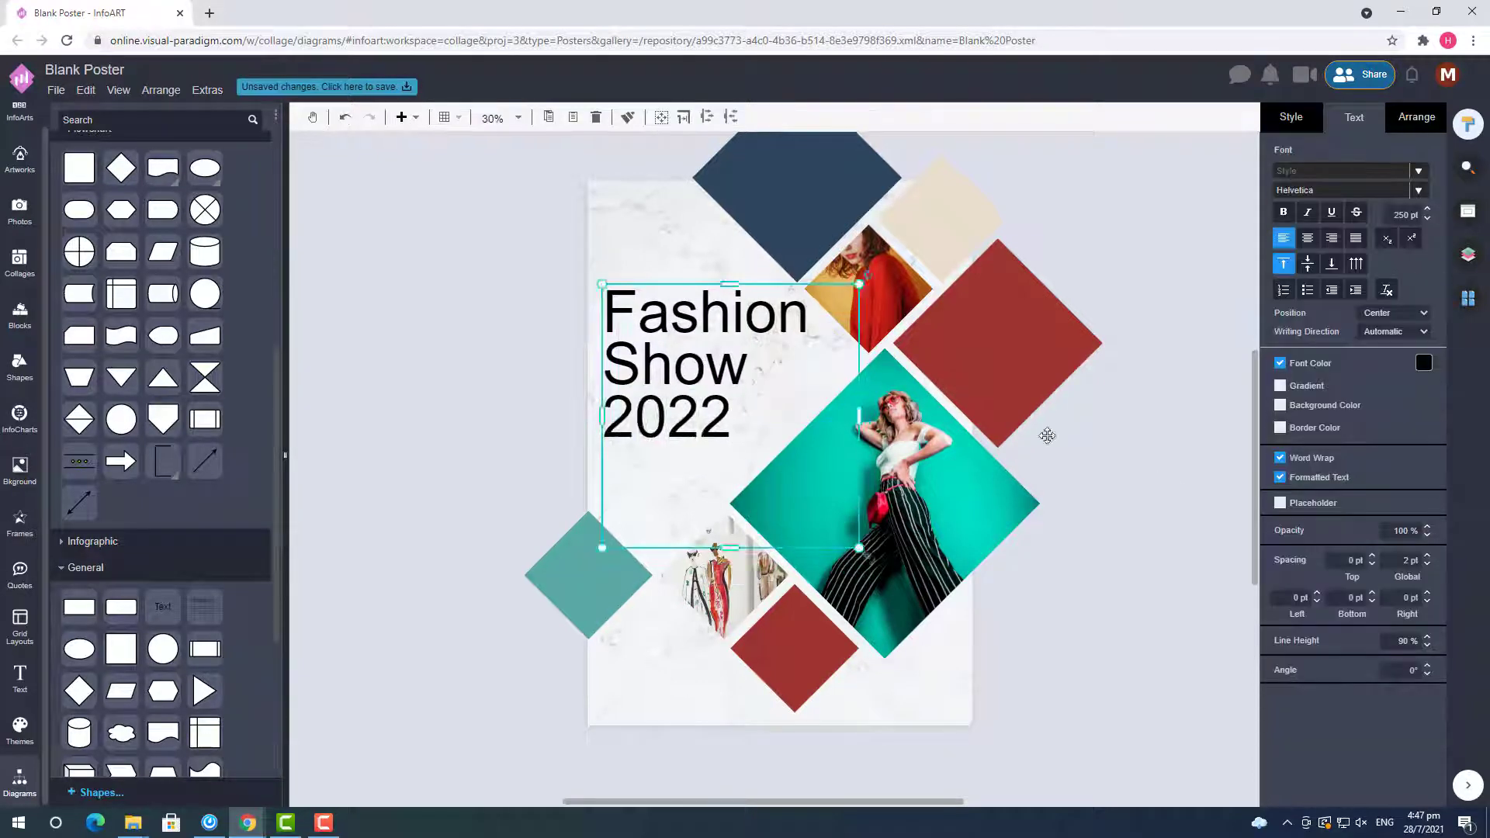
pyautogui.click(1067, 443)
# - Add an unfilled rectangular border of 1550 × 2217 pt just inside the page edges and send it backward
pyautogui.moveTo(79, 607); pyautogui.dragTo(672, 713)
pyautogui.moveTo(738, 458); pyautogui.dragTo(960, 483)
pyautogui.click(1285, 129)
pyautogui.click(1282, 228)
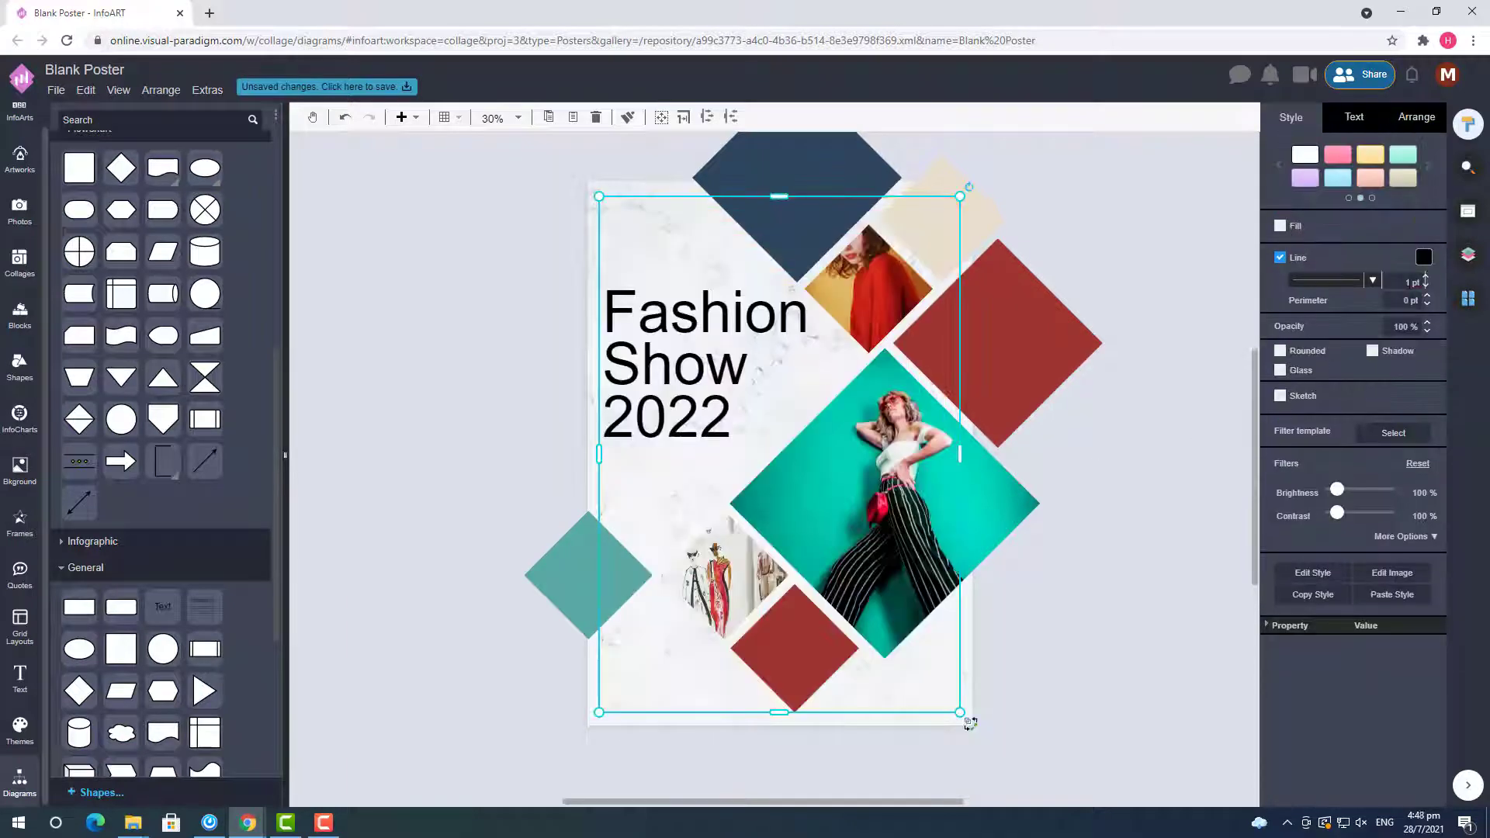
pyautogui.click(1100, 411)
pyautogui.moveTo(632, 711); pyautogui.dragTo(635, 705)
pyautogui.click(1032, 709)
pyautogui.click(968, 715)
pyautogui.click(1417, 117)
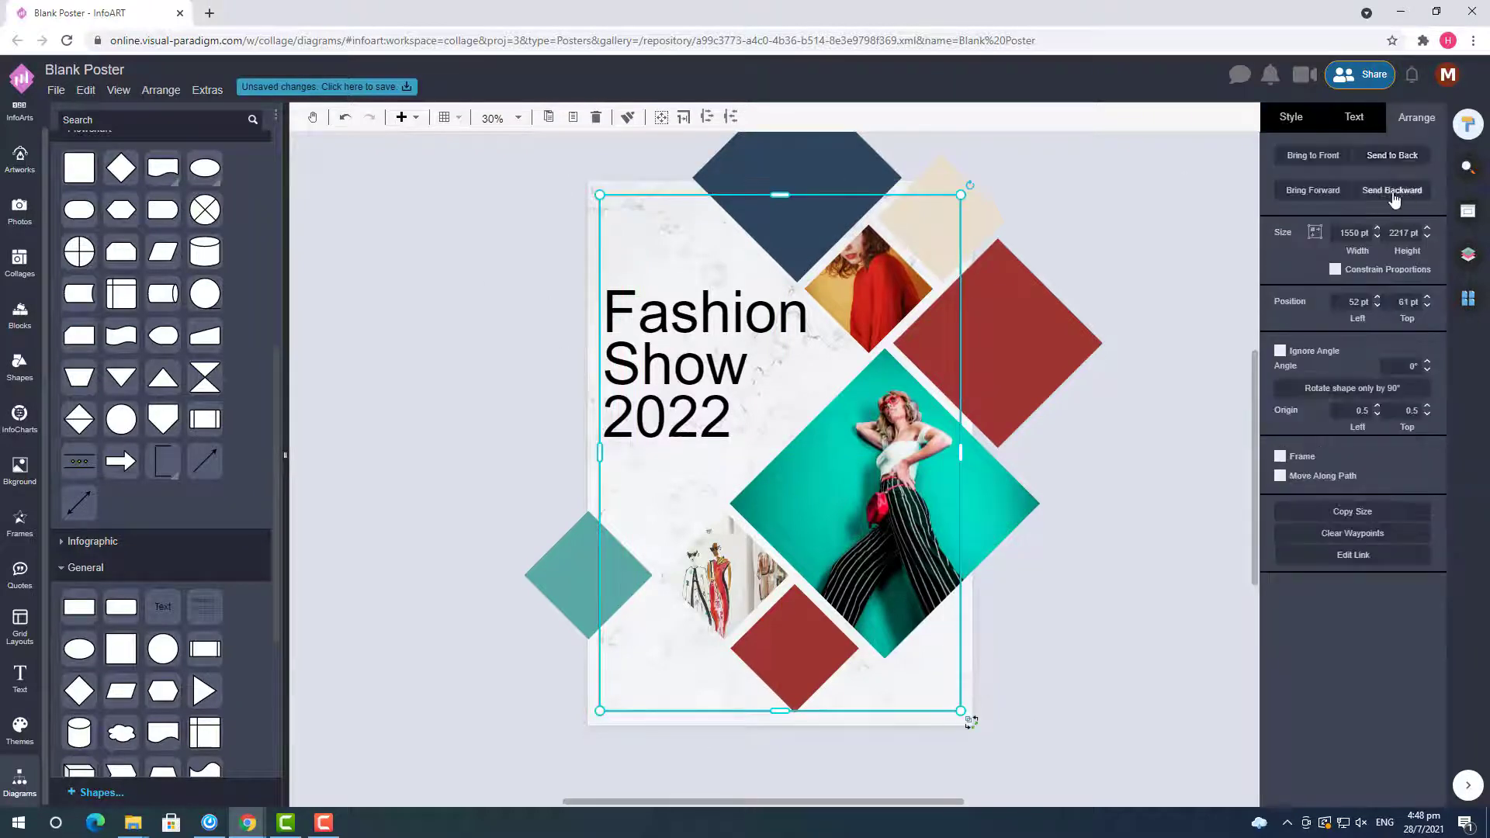
# - Shift the title slightly inward from the border and set its font to Inconsolata in a near-black colour
pyautogui.moveTo(653, 382)
pyautogui.mouseDown()
pyautogui.moveTo(670, 382)
pyautogui.moveTo(661, 393)
pyautogui.moveTo(666, 376)
pyautogui.mouseUp()
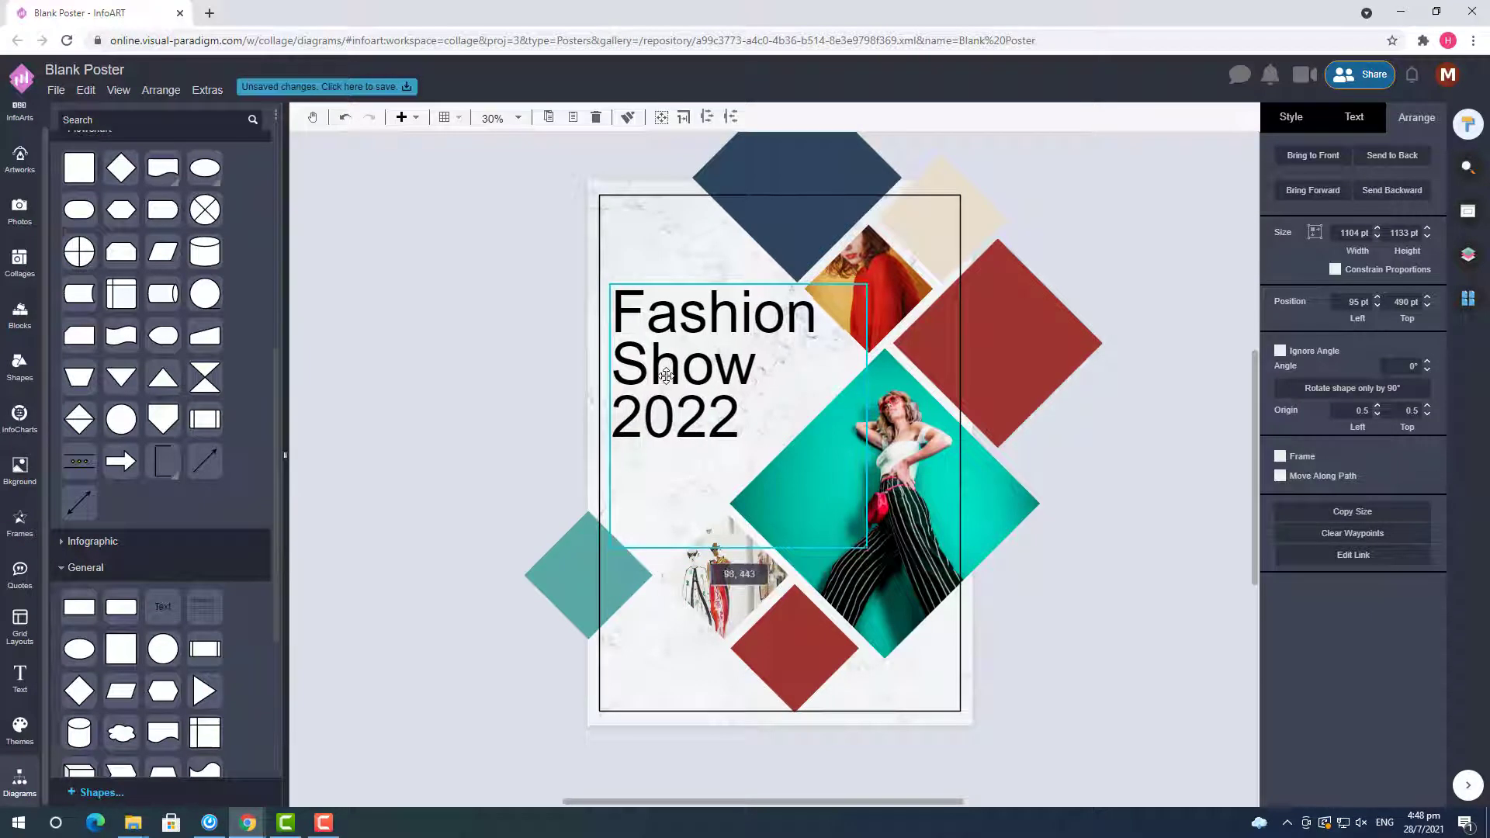
pyautogui.click(1355, 117)
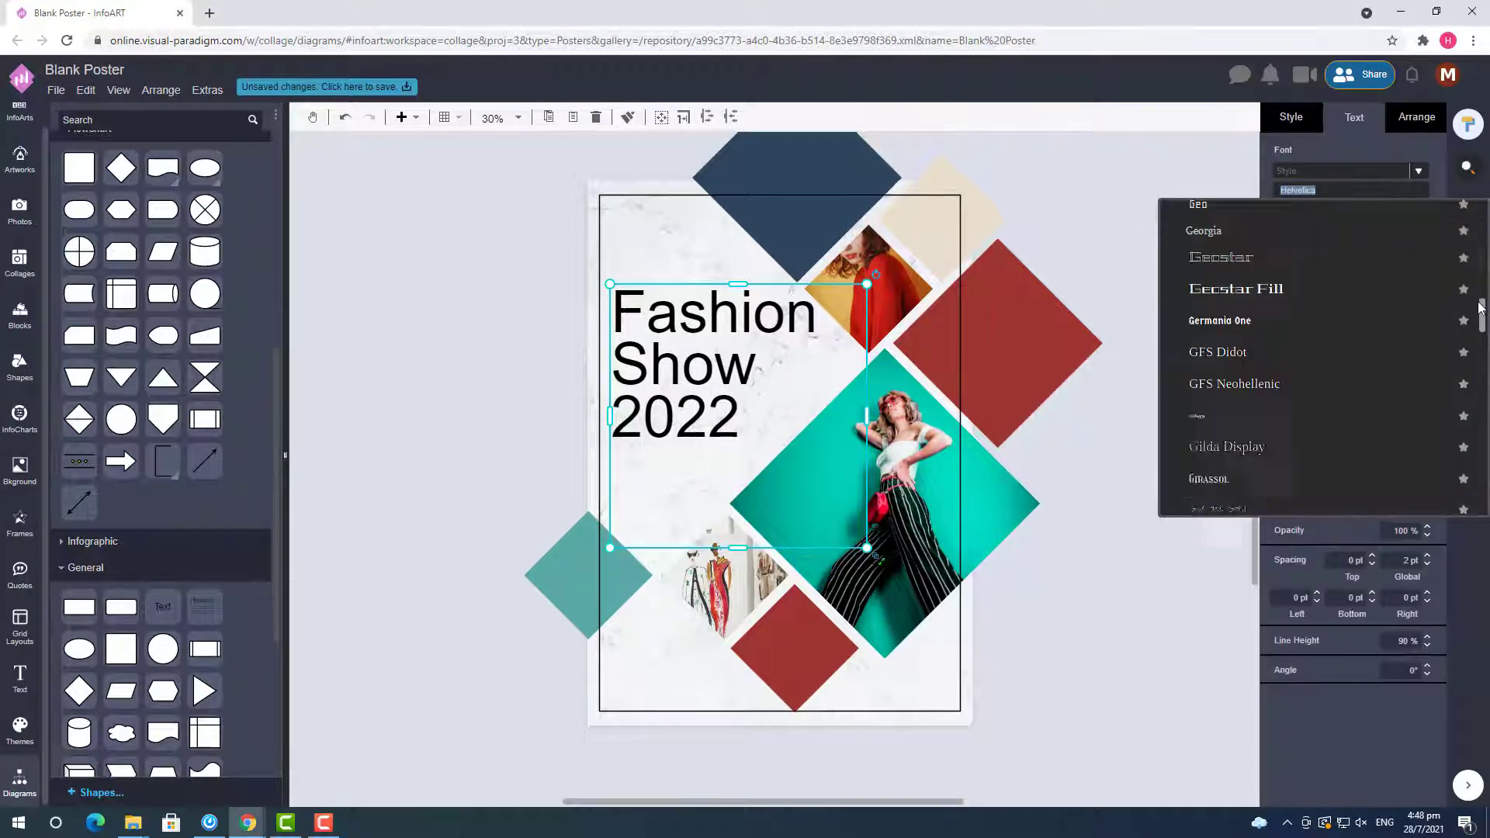
pyautogui.scroll(-10, 1301, 310)
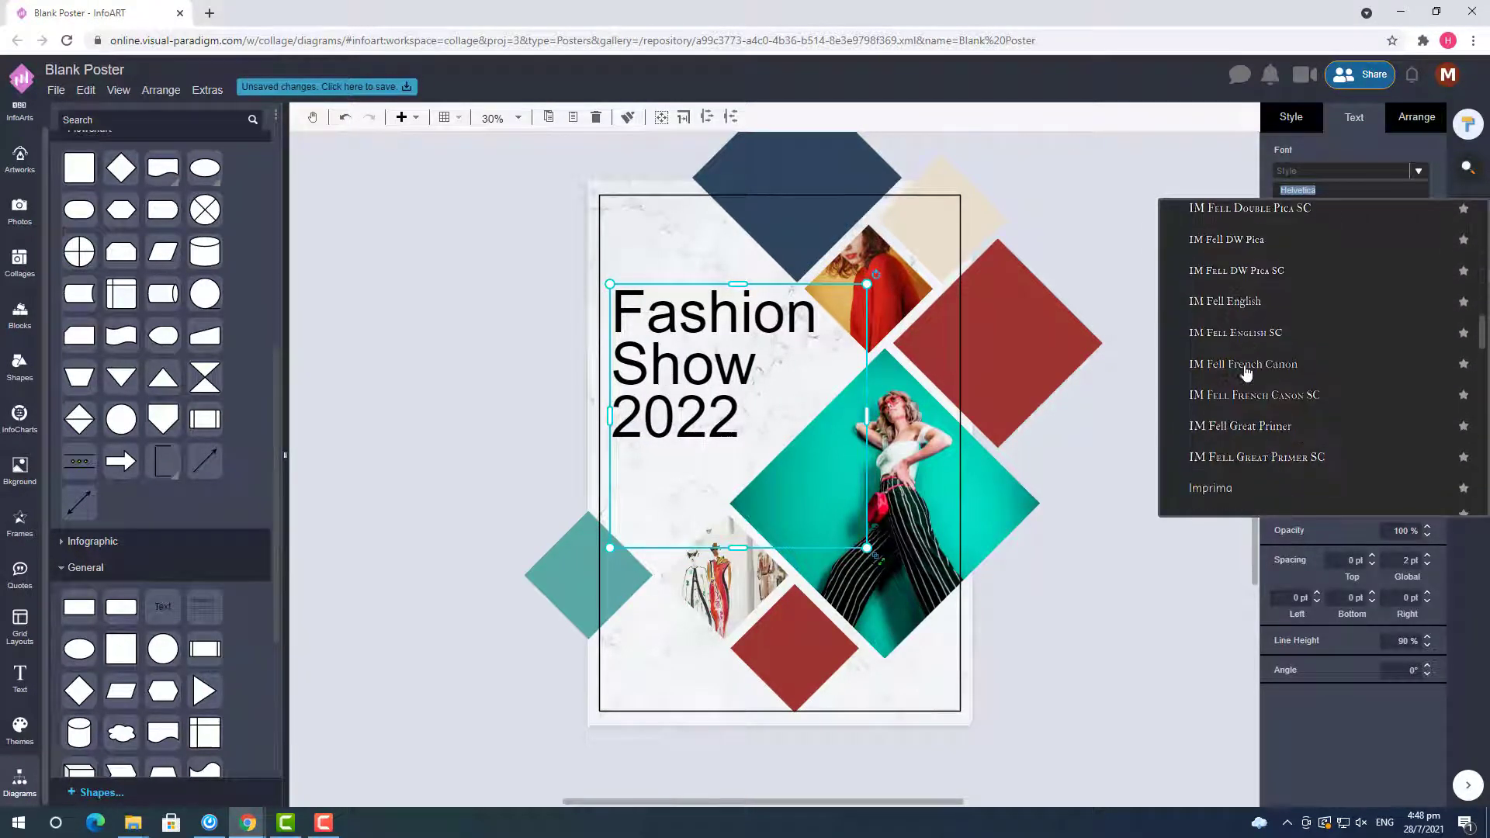
pyautogui.click(1243, 369)
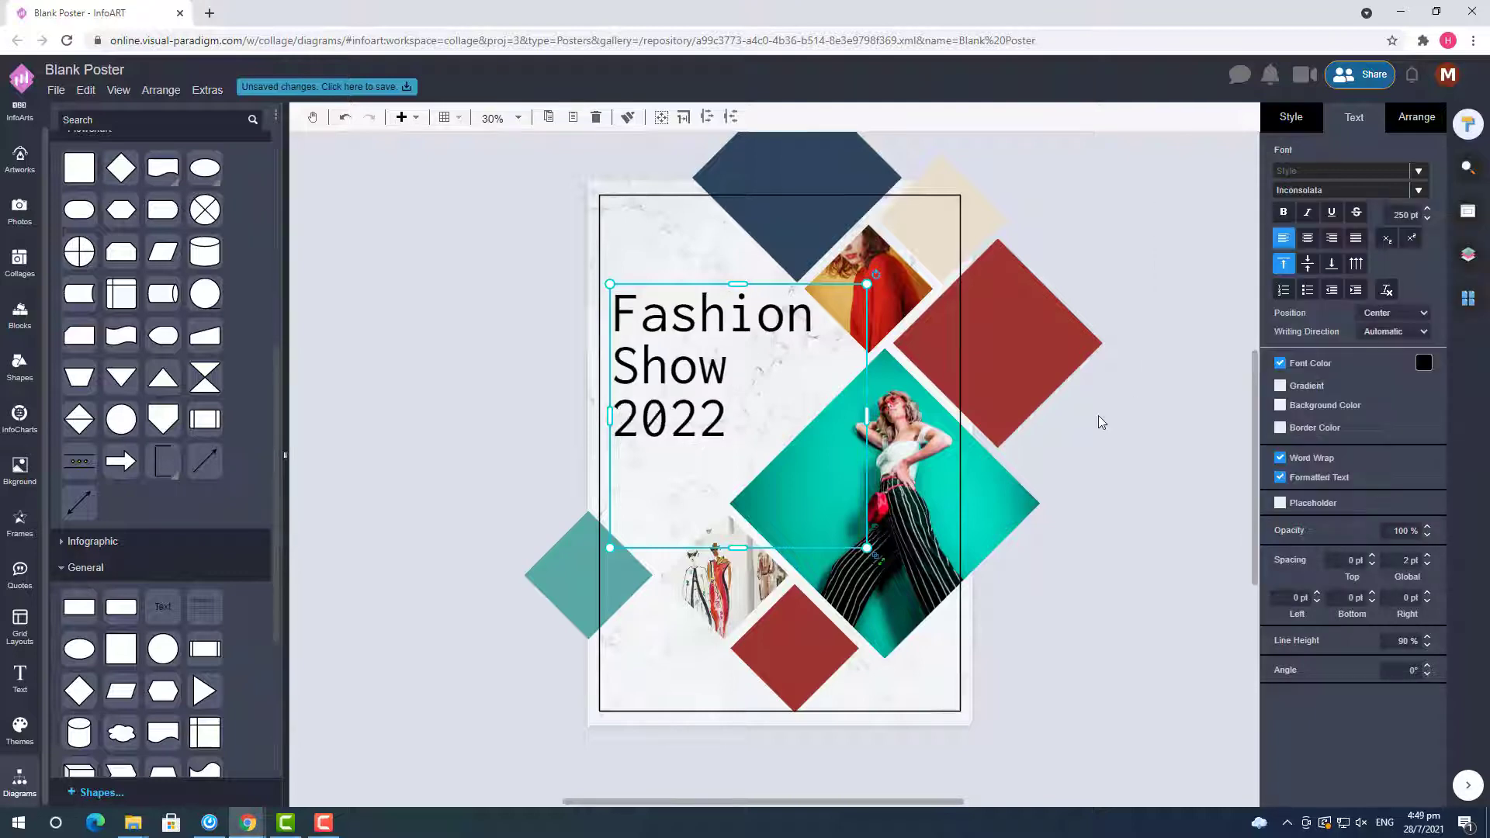
pyautogui.click(1424, 363)
pyautogui.click(1178, 551)
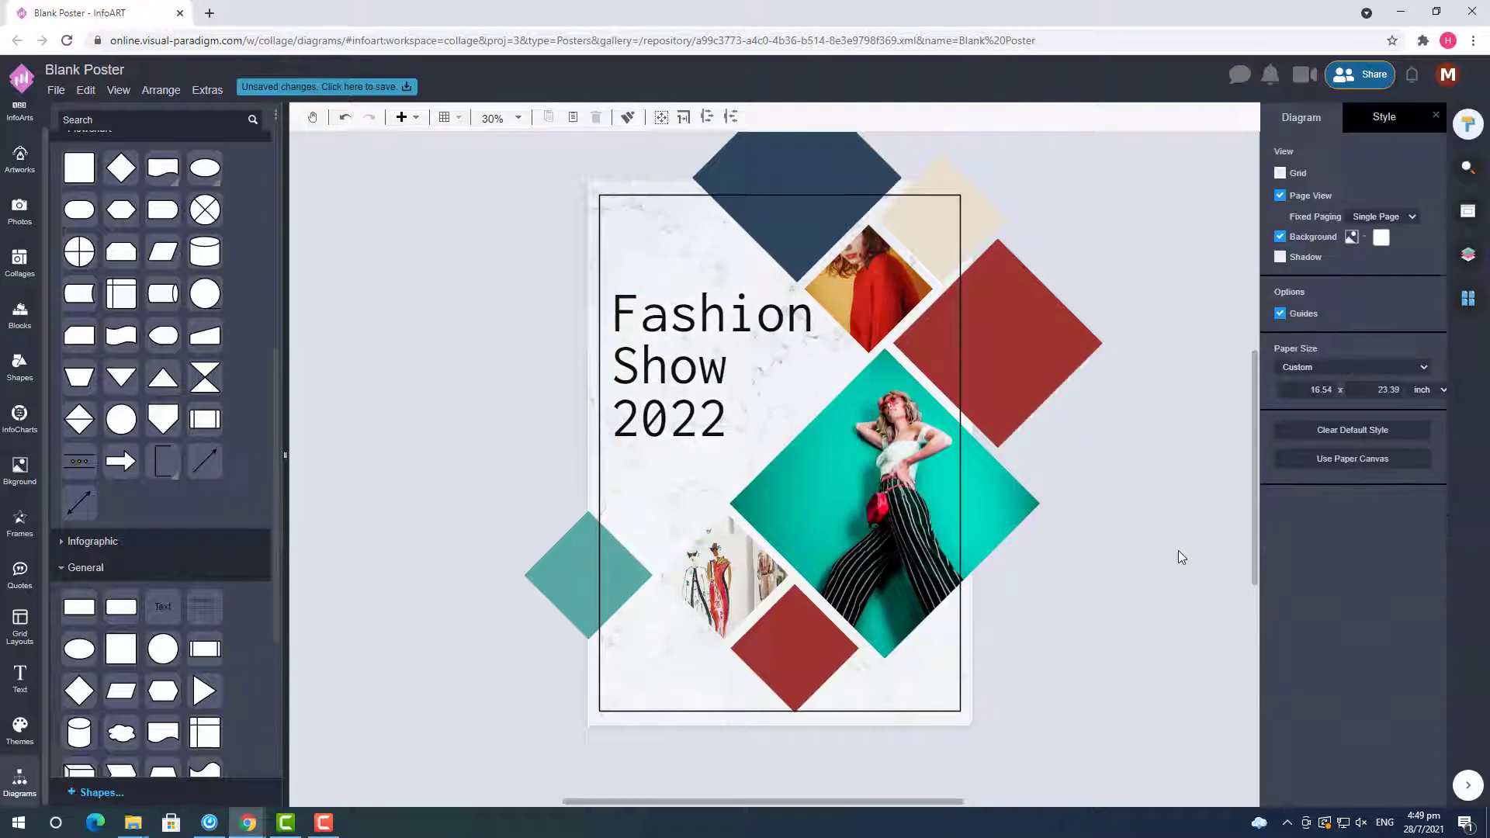
# - Add a 60 pt details text box below the page with the date "2022.5.7" and two lines of Lorem ipsum text
pyautogui.scroll(-2, 1179, 556)
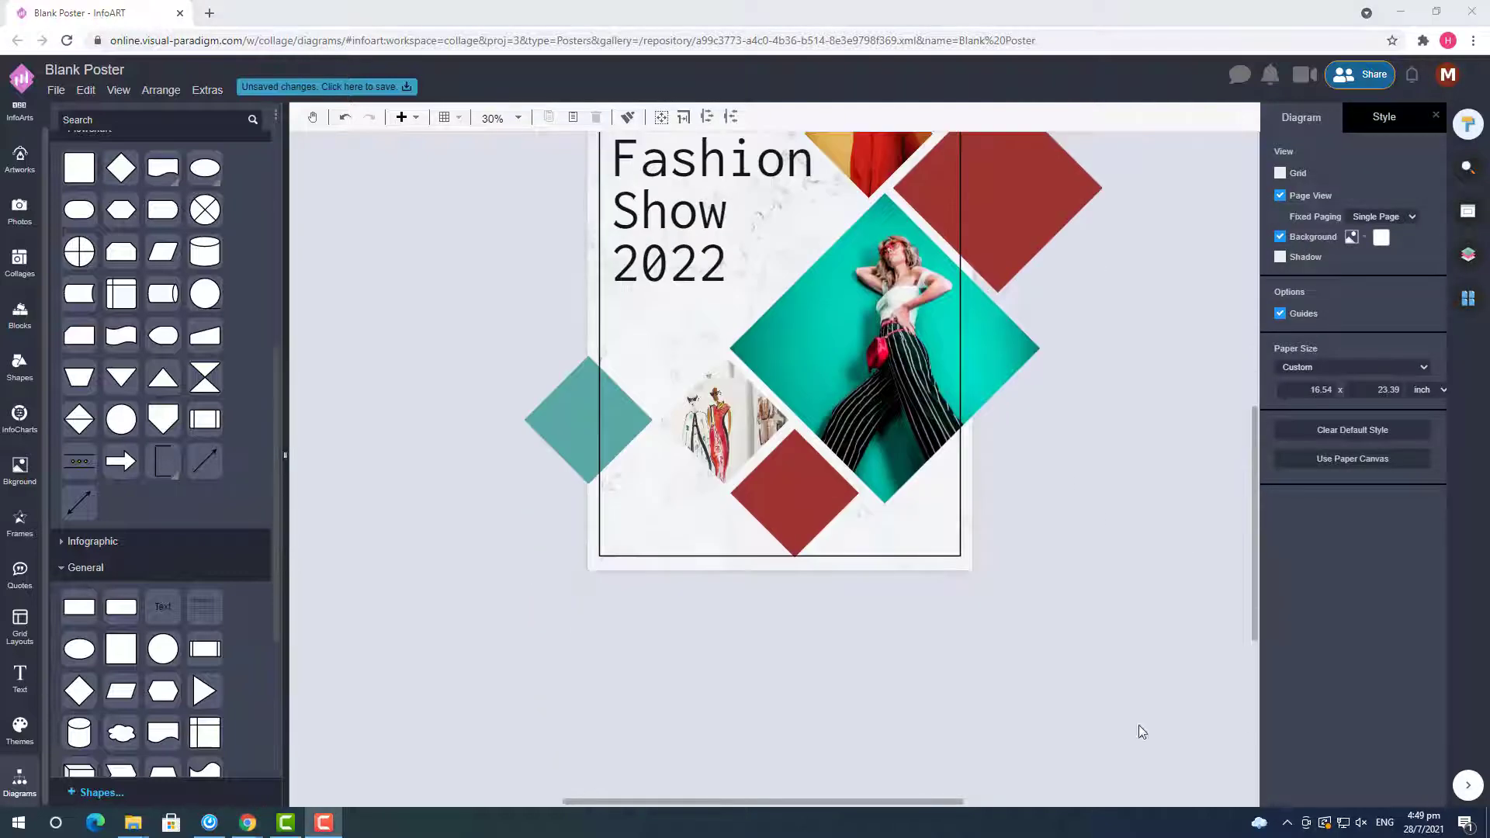
pyautogui.click(786, 679)
pyautogui.scroll(-2, 786, 680)
pyautogui.doubleClick(786, 679)
pyautogui.click(1405, 215)
pyautogui.write('60')
pyautogui.press('Return')
pyautogui.click(1086, 542)
pyautogui.click(828, 523)
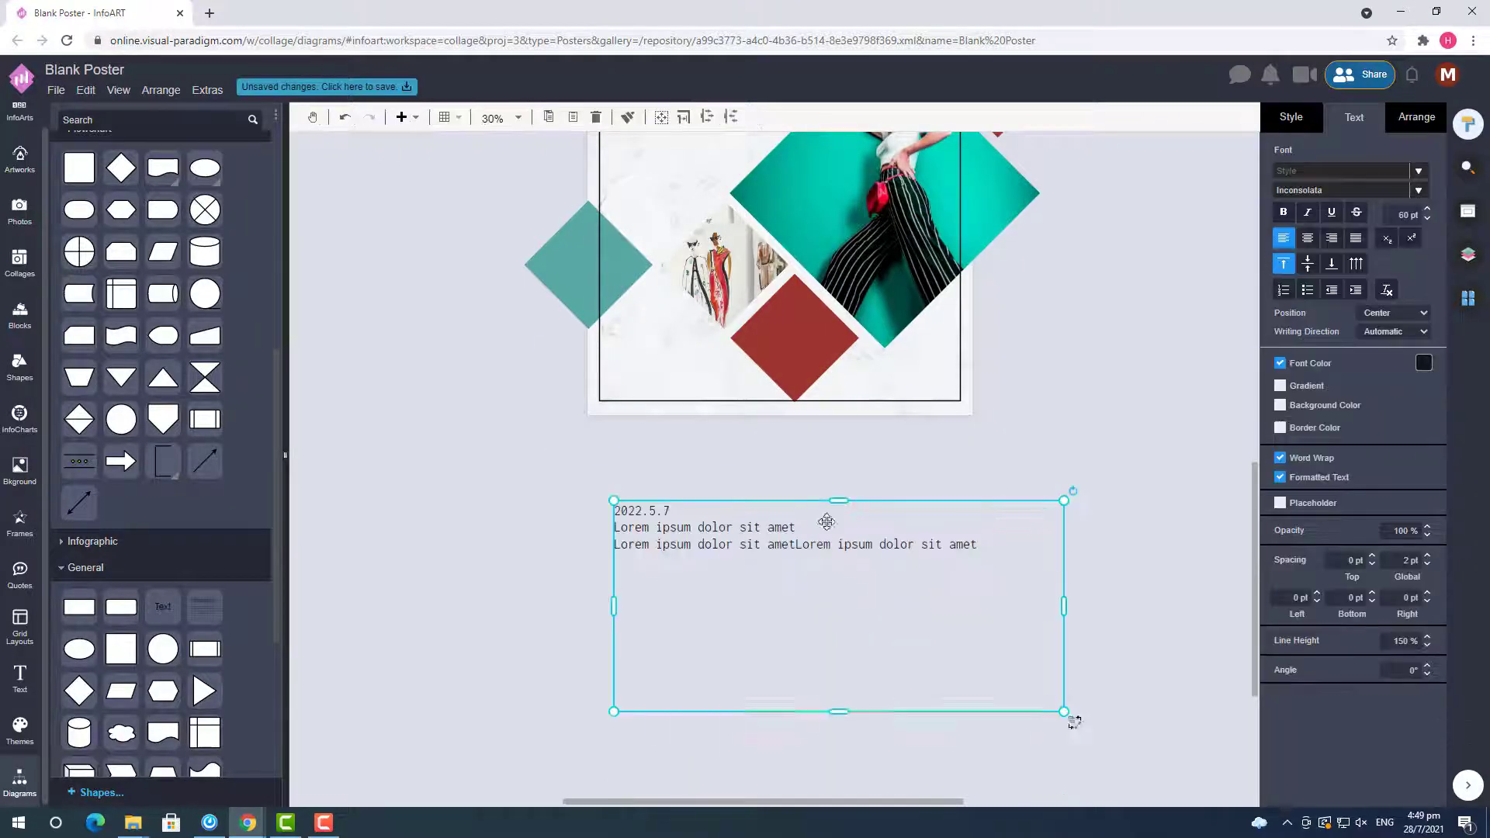
# - Shorten the second entry of the details text to "Lorem ipsum", separate the entries with blank lines and reduce the box to fit
pyautogui.scroll(1, 733, 687)
pyautogui.doubleClick(770, 677)
pyautogui.moveTo(671, 624); pyautogui.dragTo(698, 613)
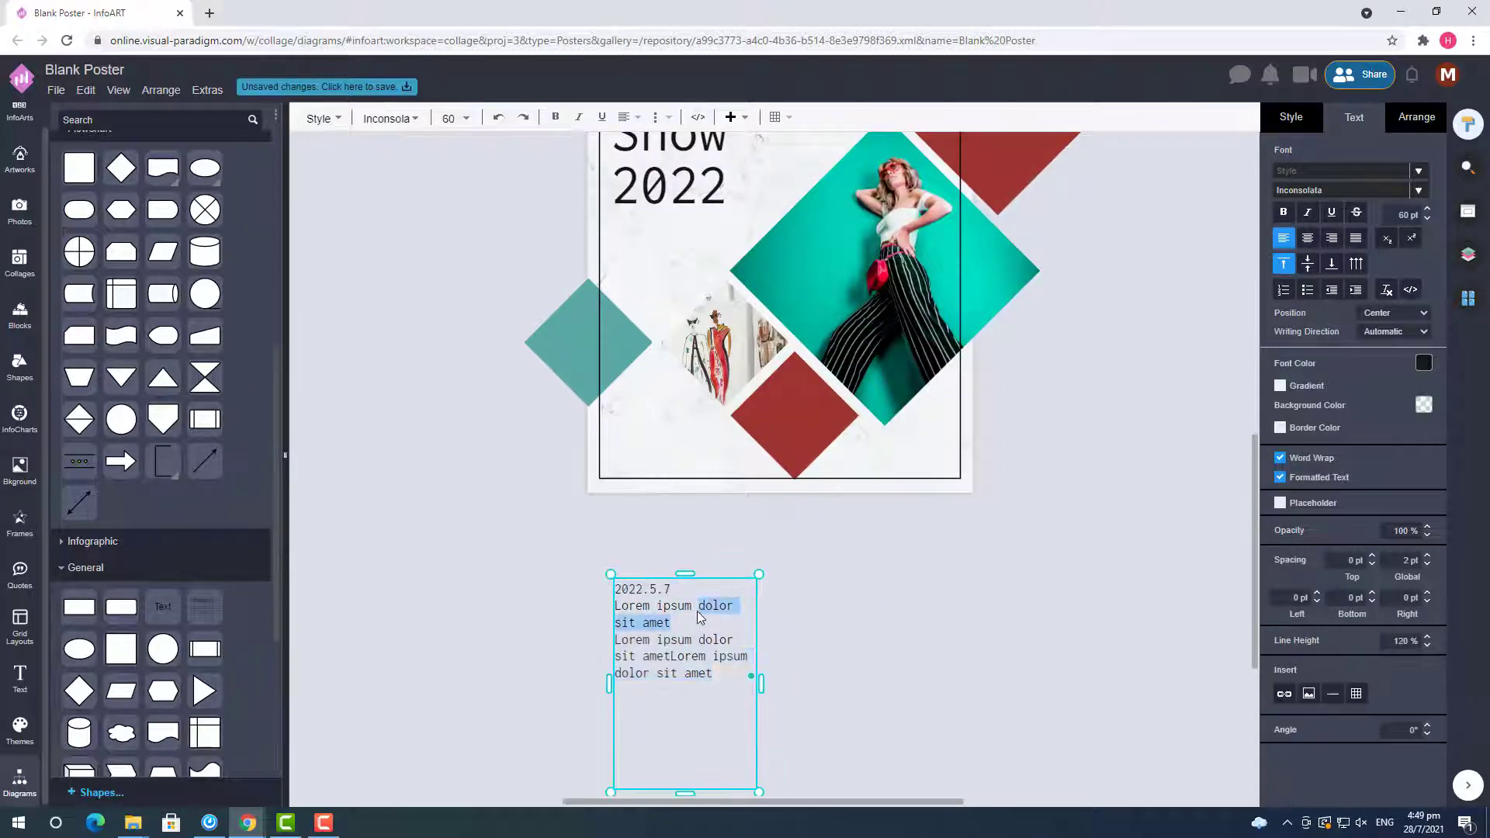
pyautogui.press('Return')
pyautogui.moveTo(685, 792); pyautogui.dragTo(684, 698)
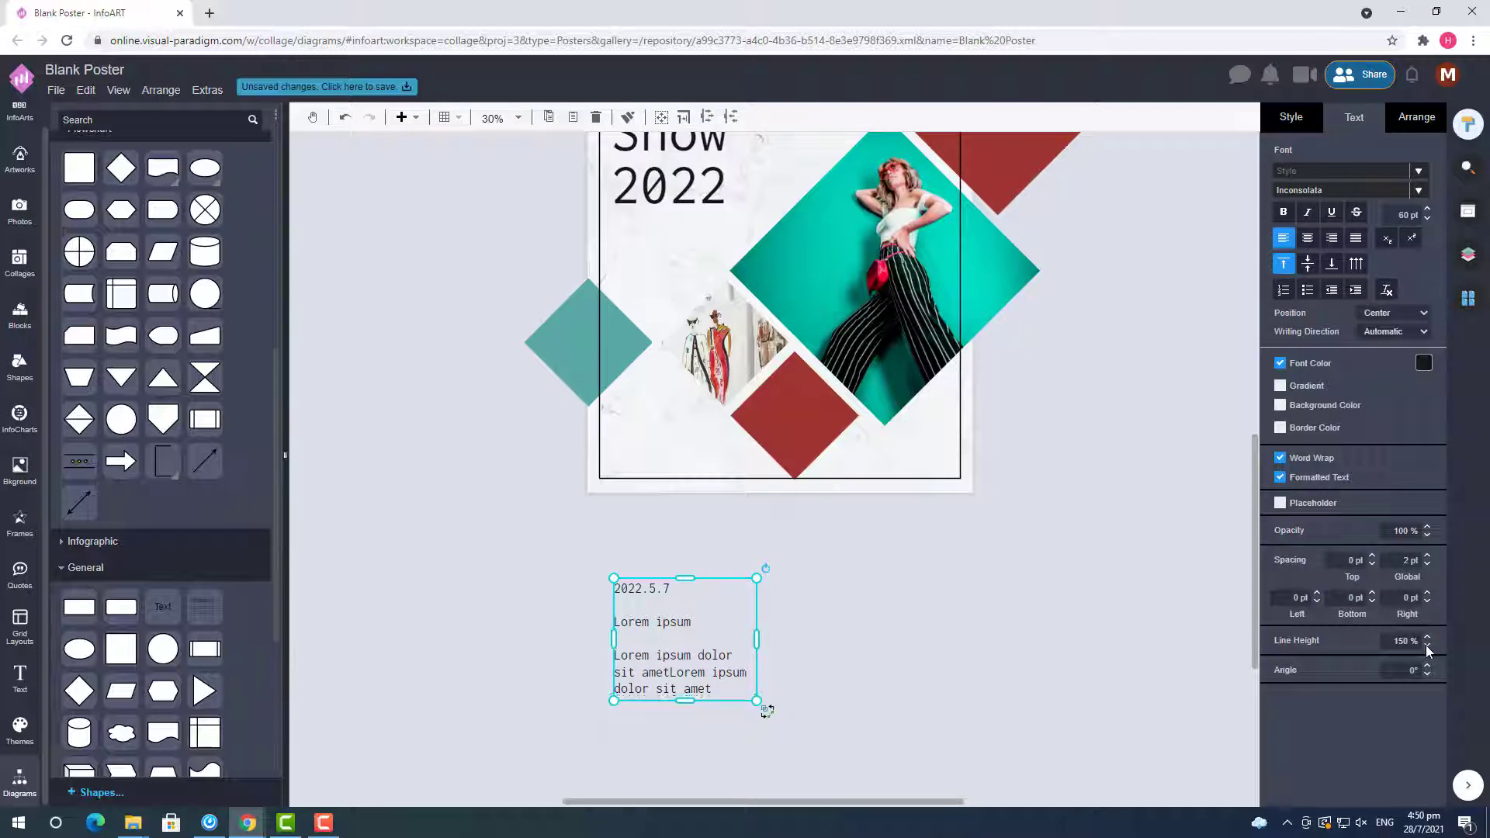
# - Widen the details text box and edit its last paragraph to read "Lorem ipsum dolor sit ametorem ipsum dolor sit amet"
pyautogui.moveTo(757, 635); pyautogui.dragTo(826, 635)
pyautogui.click(1308, 239)
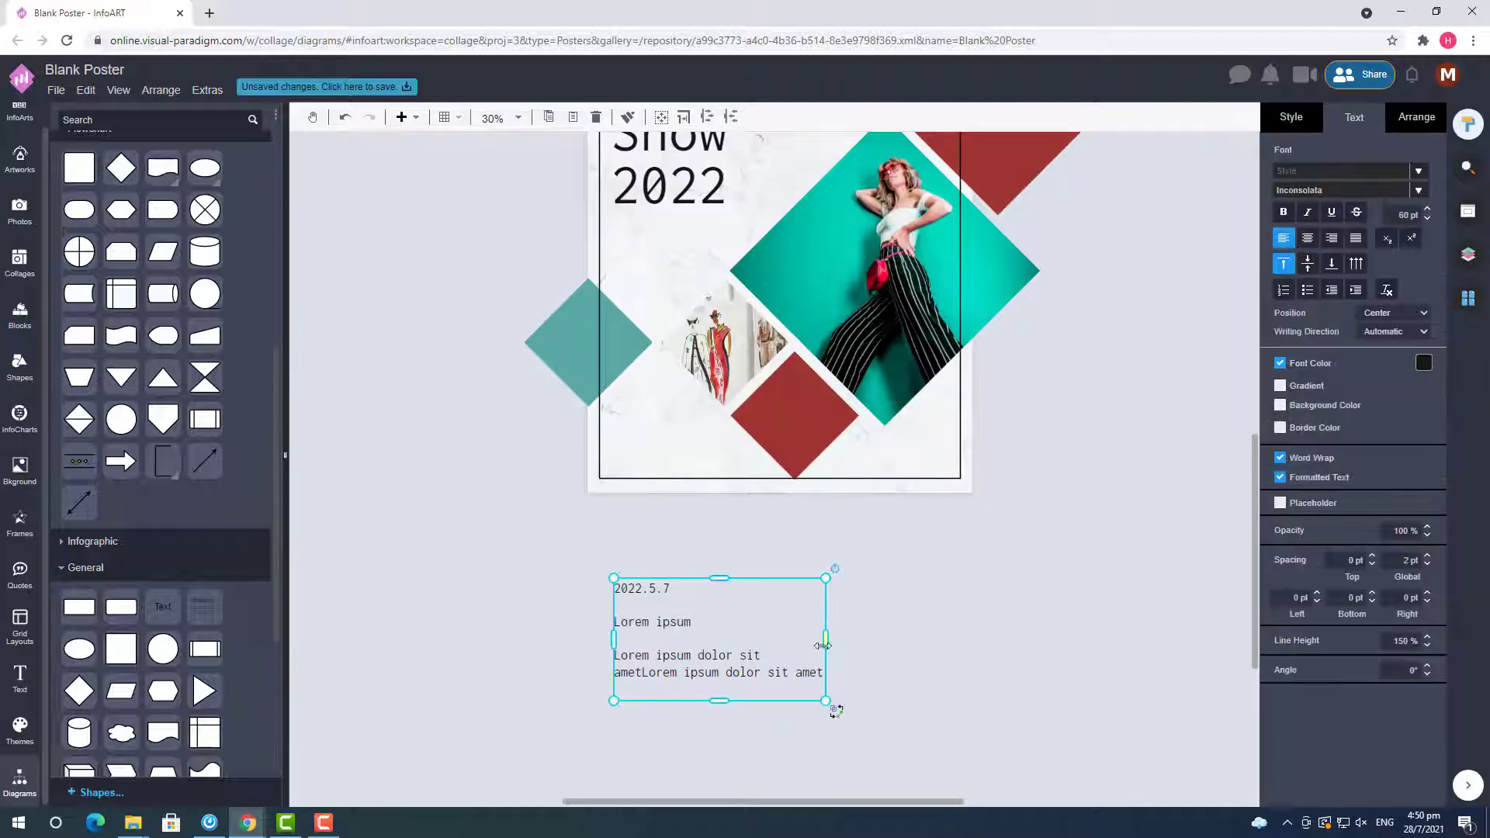
pyautogui.doubleClick(722, 672)
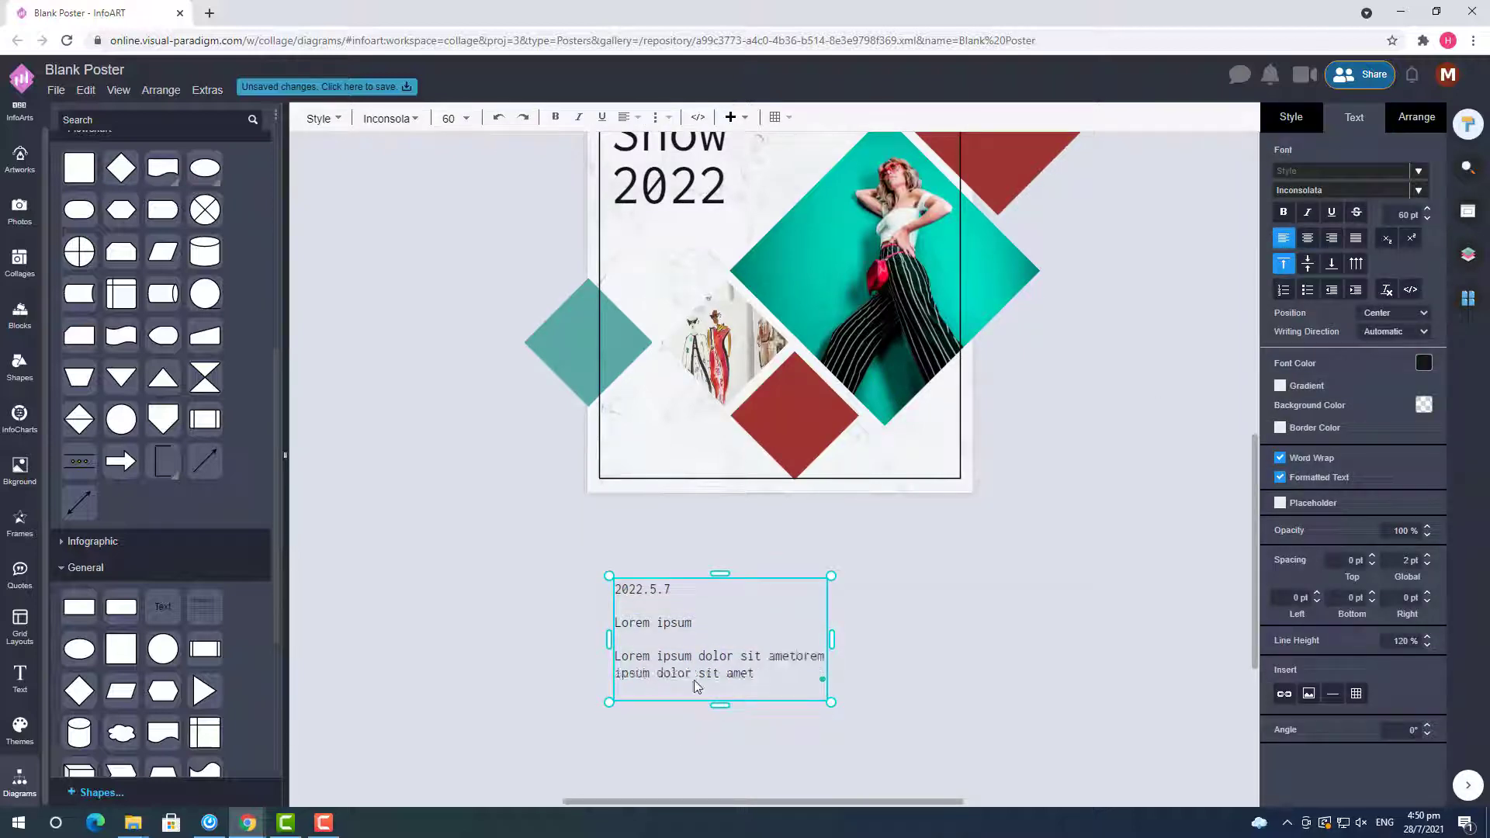
pyautogui.press('Escape')
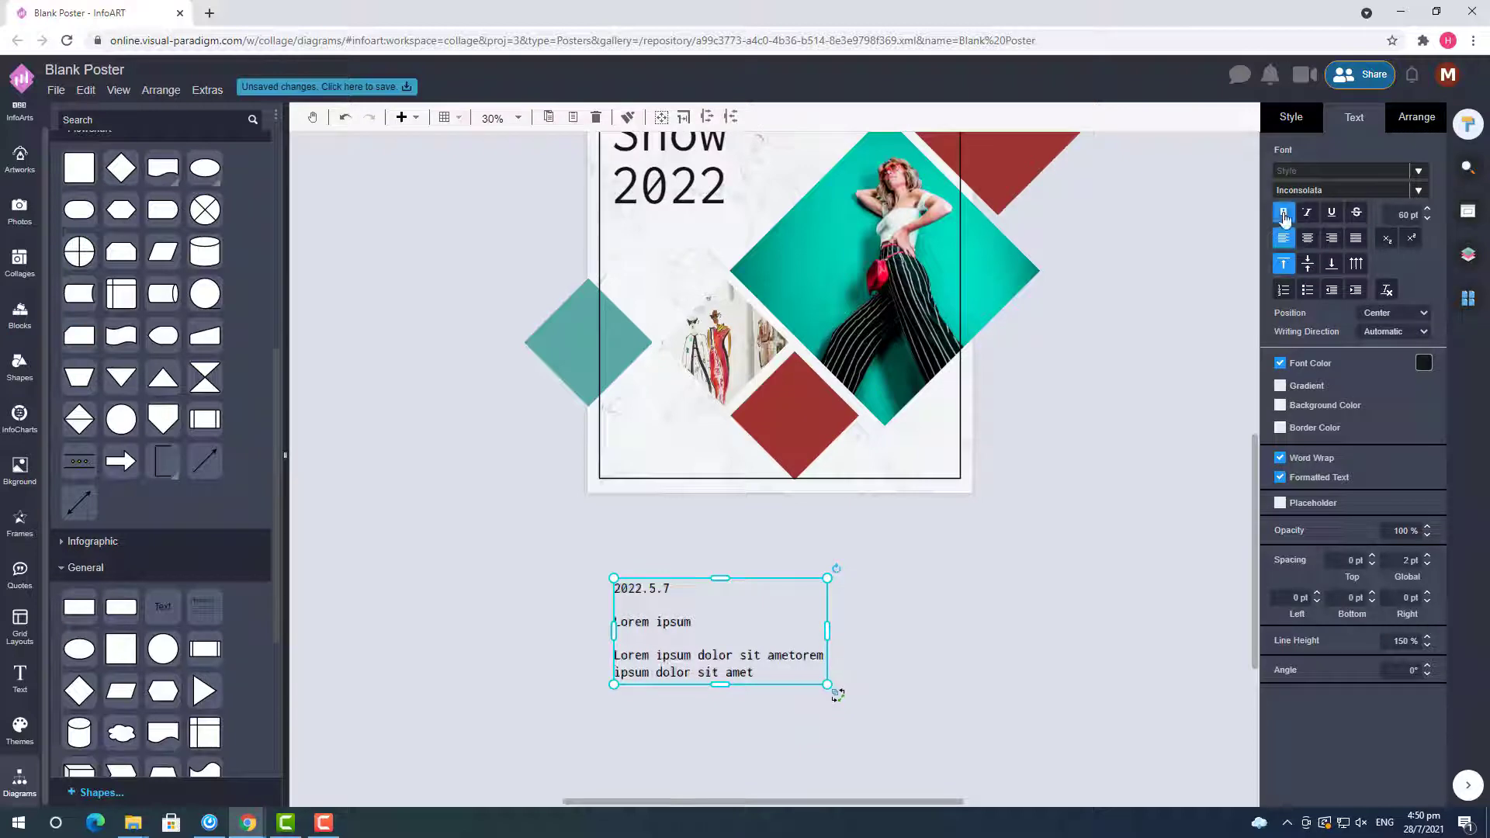
# - Set the details text's line height to 90% and move it onto the page beneath the title
pyautogui.click(1428, 646)
pyautogui.click(1428, 646)
pyautogui.click(1428, 645)
pyautogui.click(1429, 646)
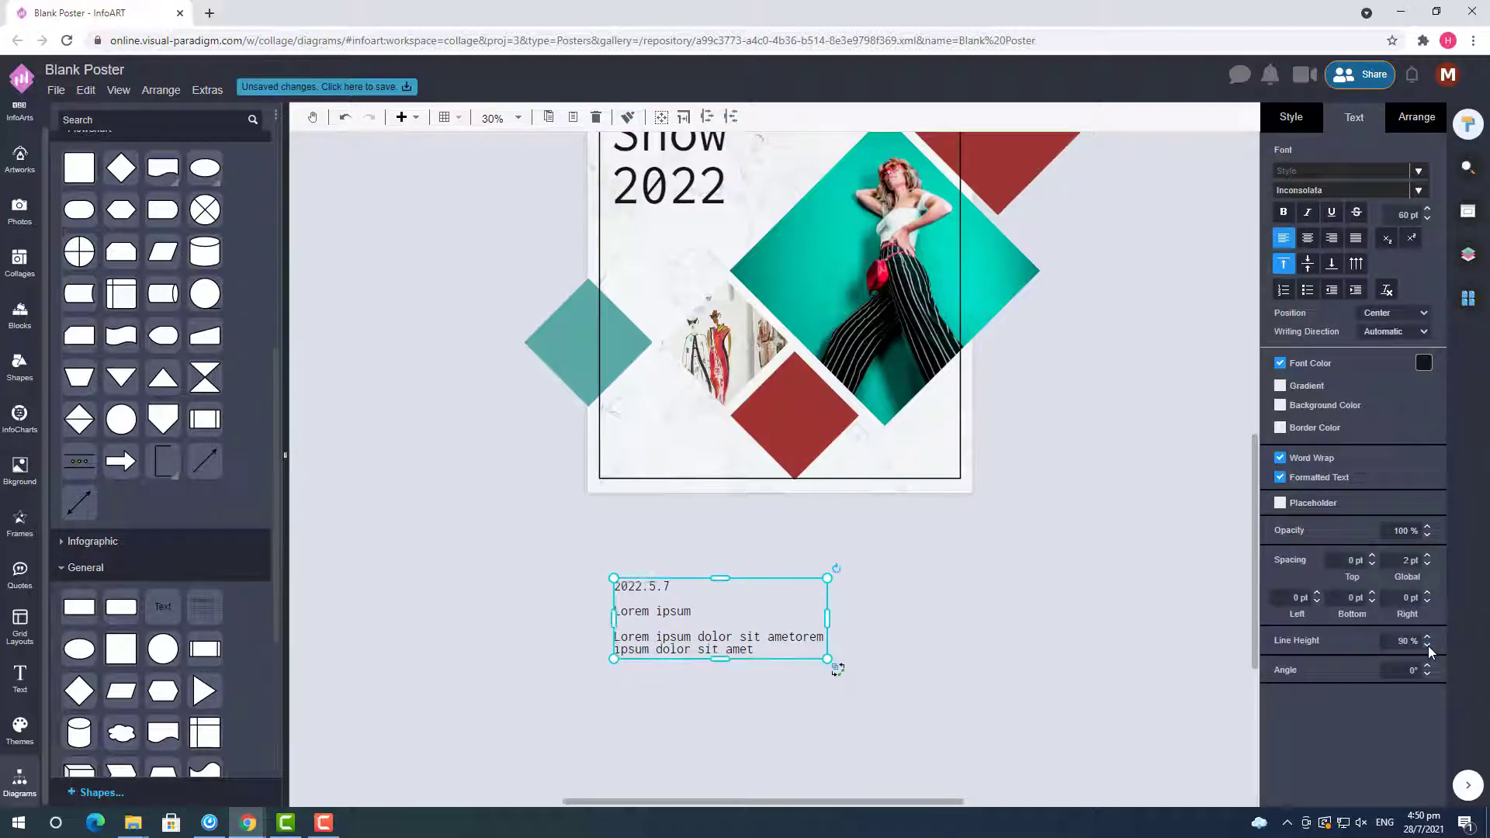
pyautogui.click(915, 645)
pyautogui.moveTo(752, 649); pyautogui.dragTo(752, 290)
pyautogui.scroll(2, 1031, 354)
pyautogui.scroll(1, 1031, 354)
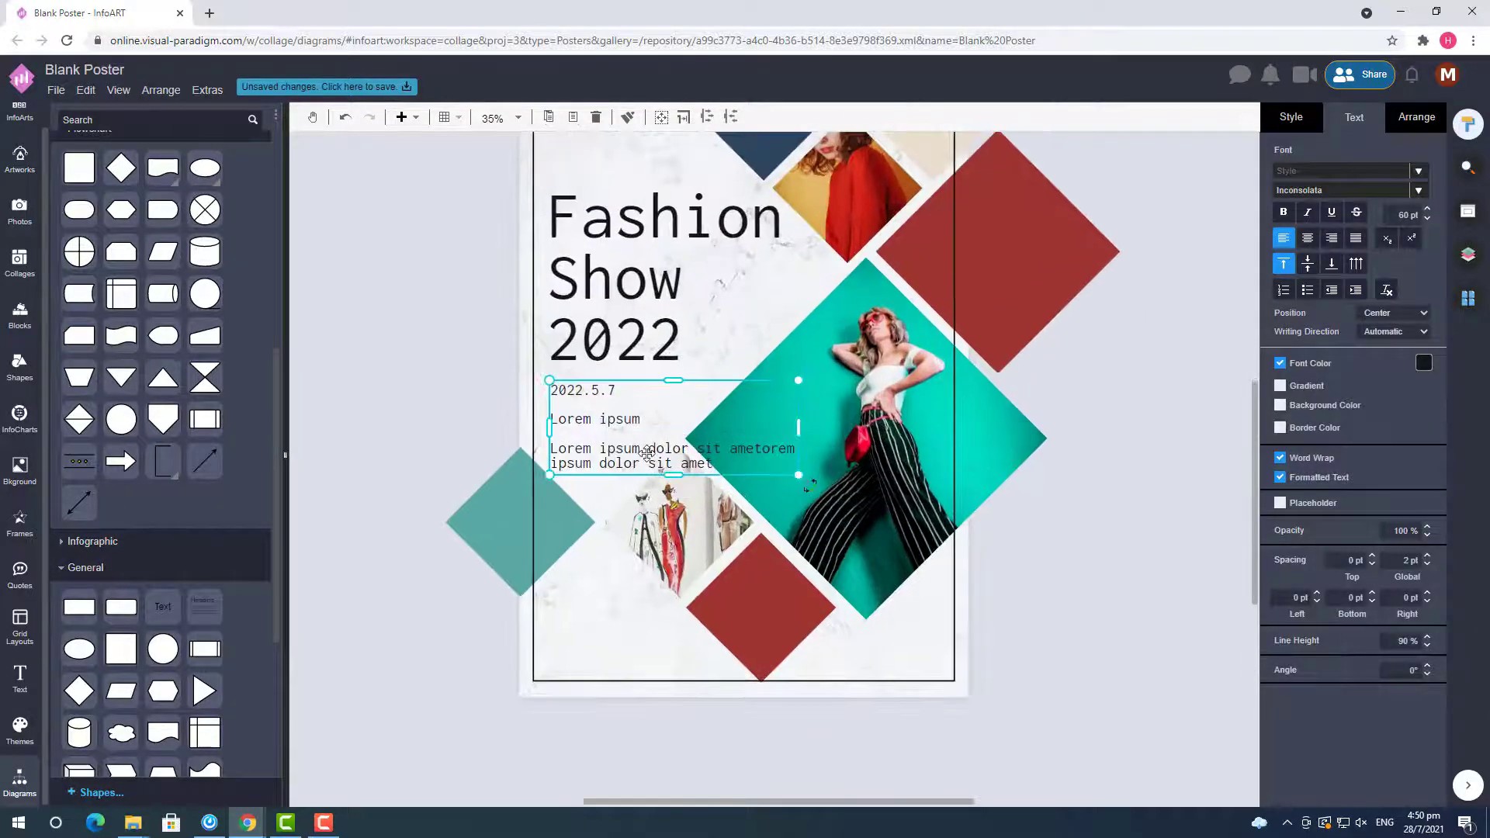
# - Set the details text's date to 80 pt and its last paragraph to 40 pt, with a line height of 50%
pyautogui.doubleClick(595, 442)
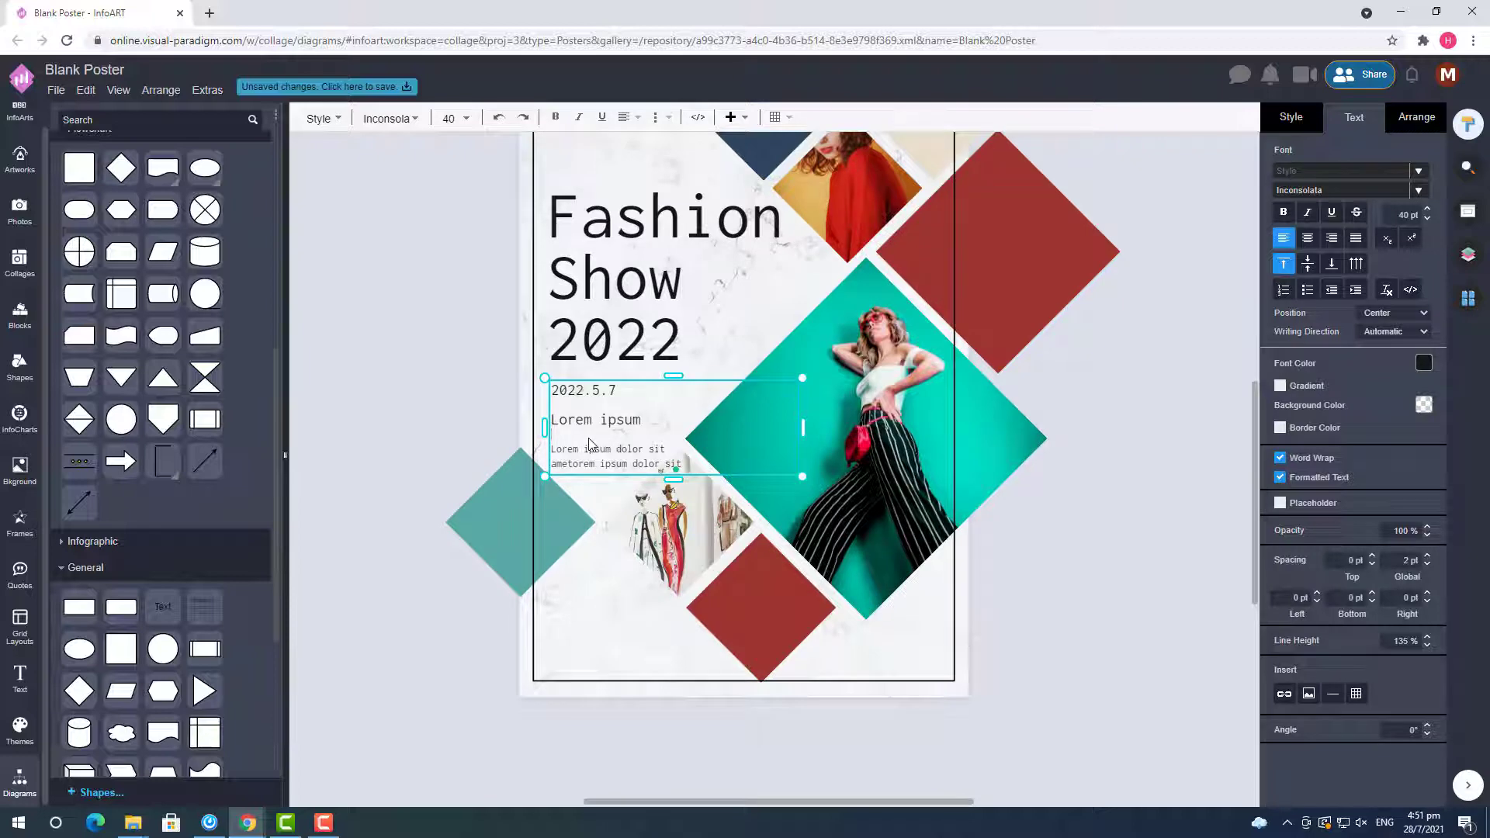
pyautogui.click(465, 377)
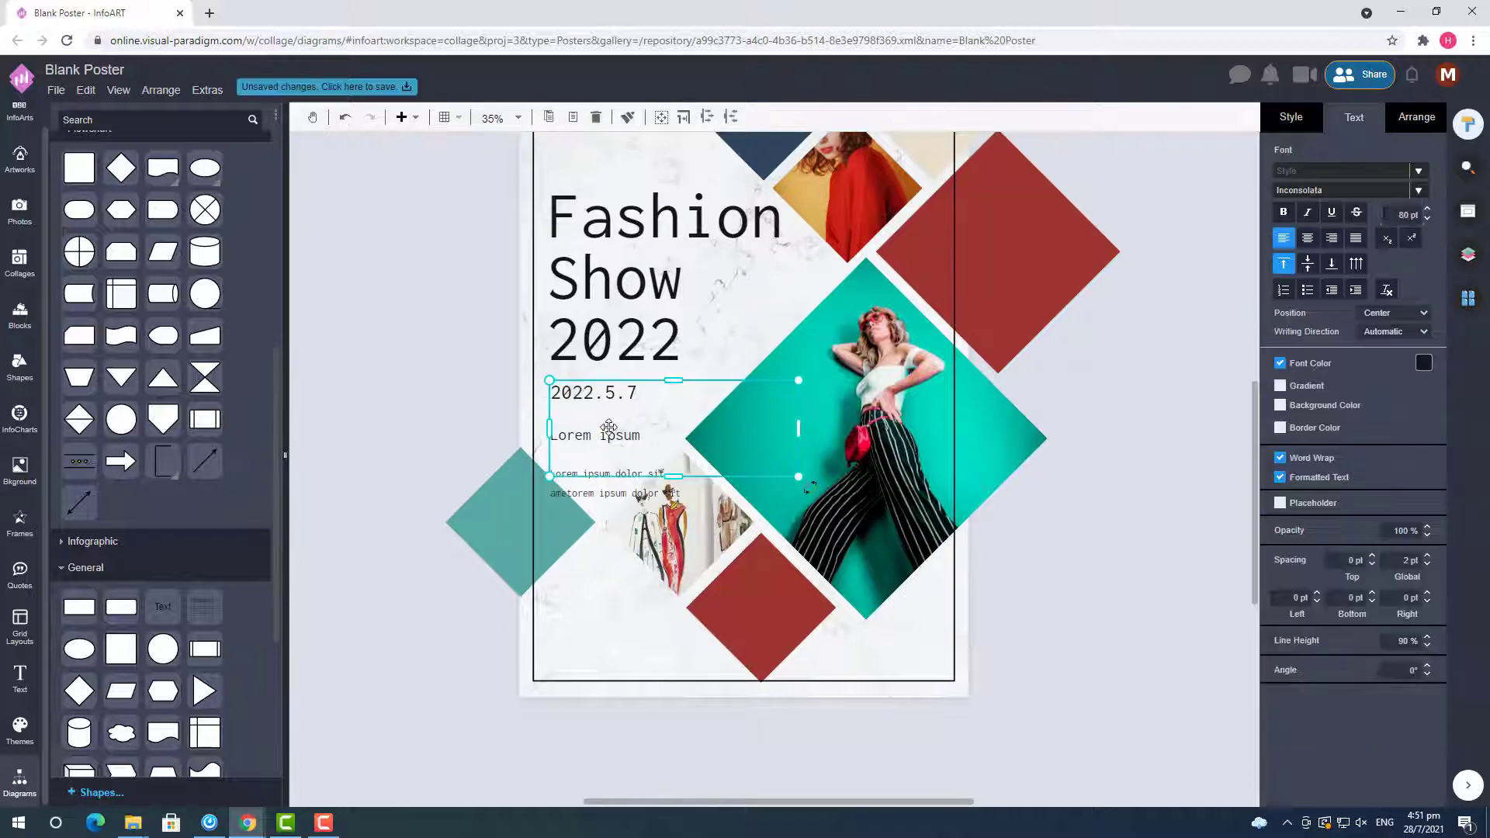
pyautogui.click(1427, 647)
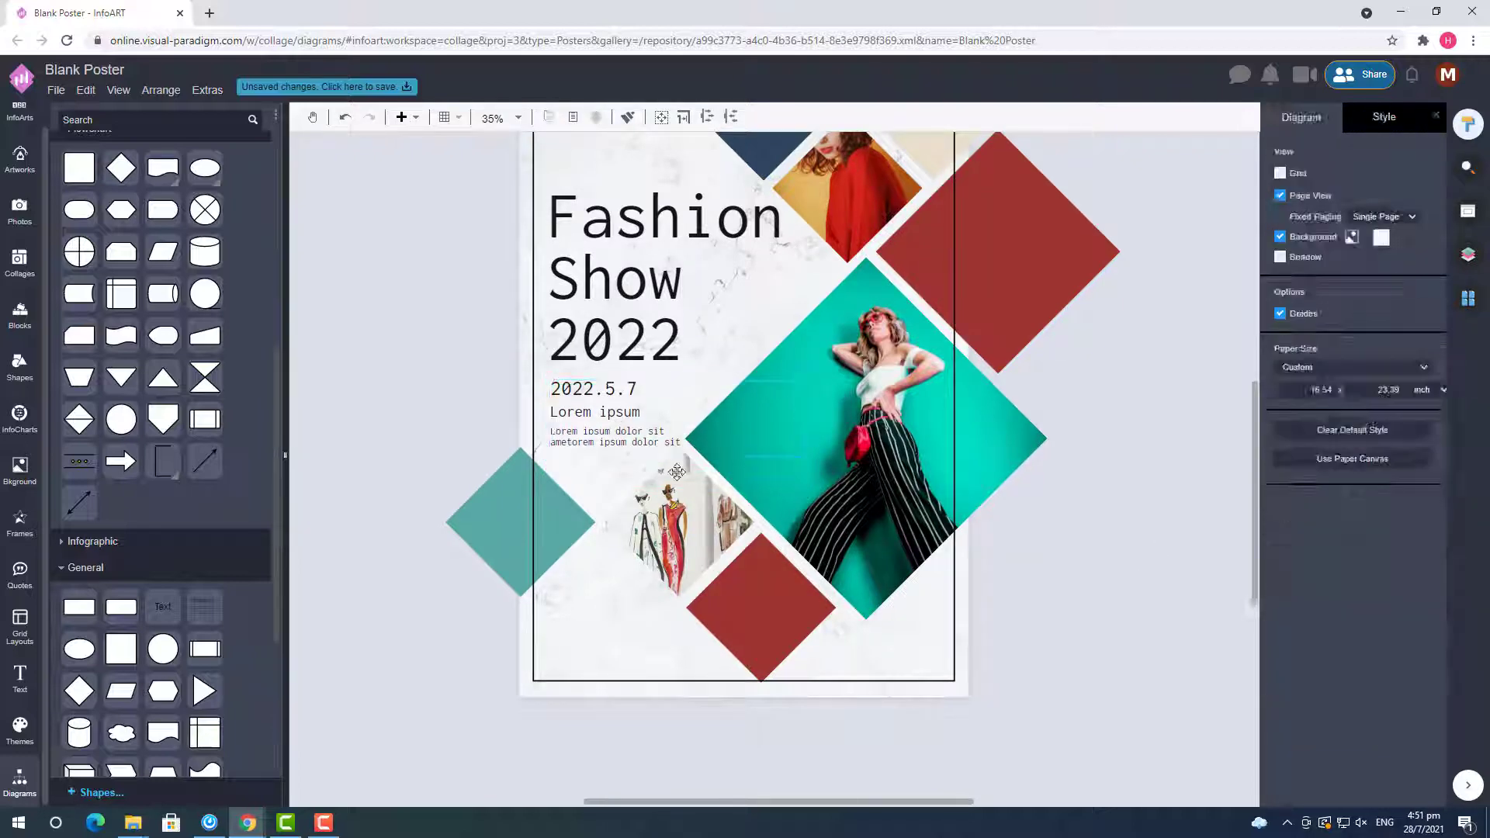
# - Align the title and the details text along the border's left side and close the gap between them
pyautogui.moveTo(583, 410); pyautogui.dragTo(605, 420)
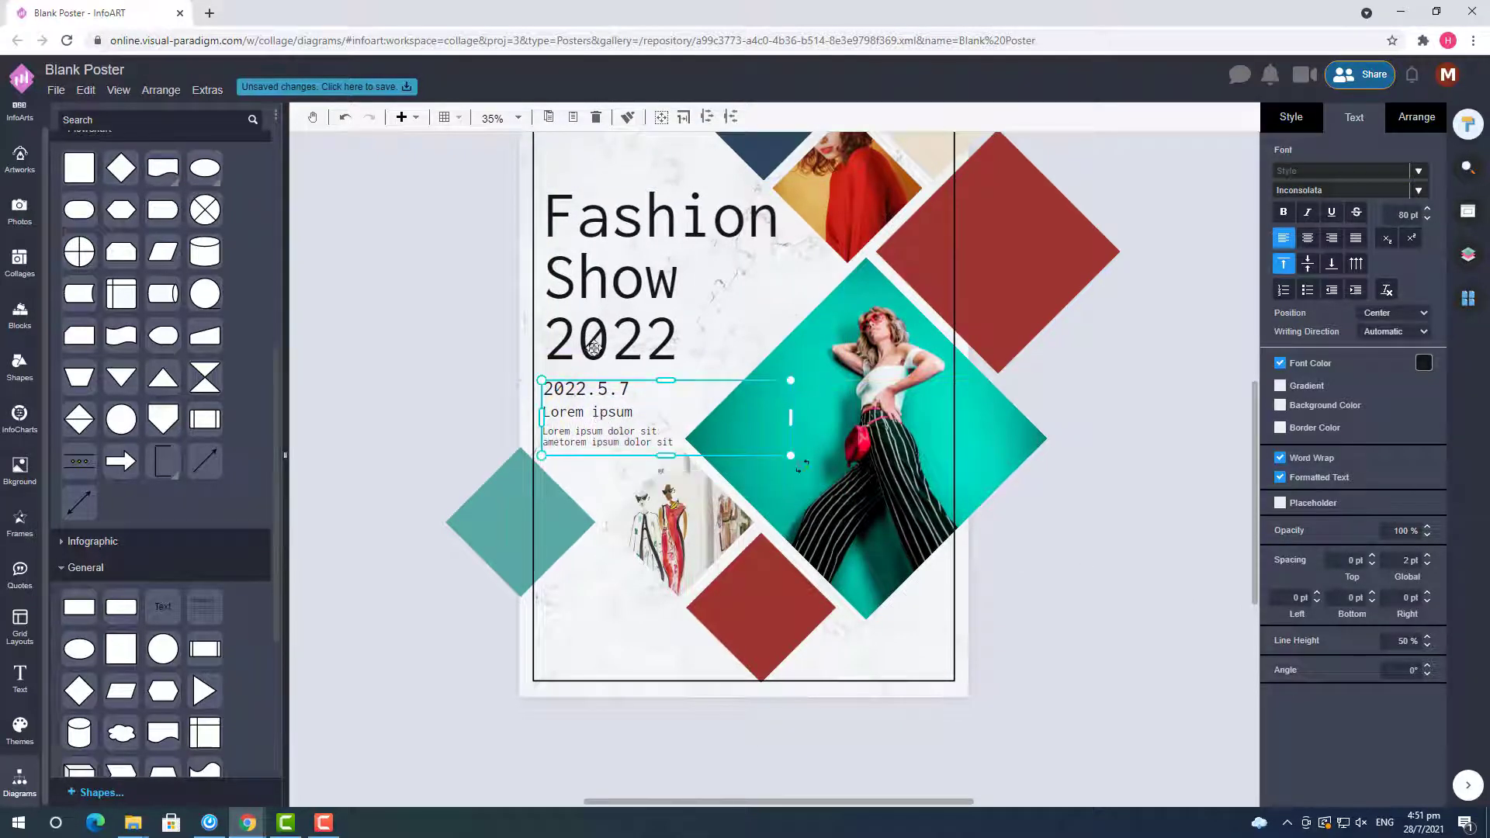
pyautogui.moveTo(594, 349); pyautogui.dragTo(594, 341)
pyautogui.click(419, 404)
pyautogui.scroll(1, 465, 435)
pyautogui.moveTo(568, 482); pyautogui.dragTo(569, 465)
pyautogui.click(1069, 499)
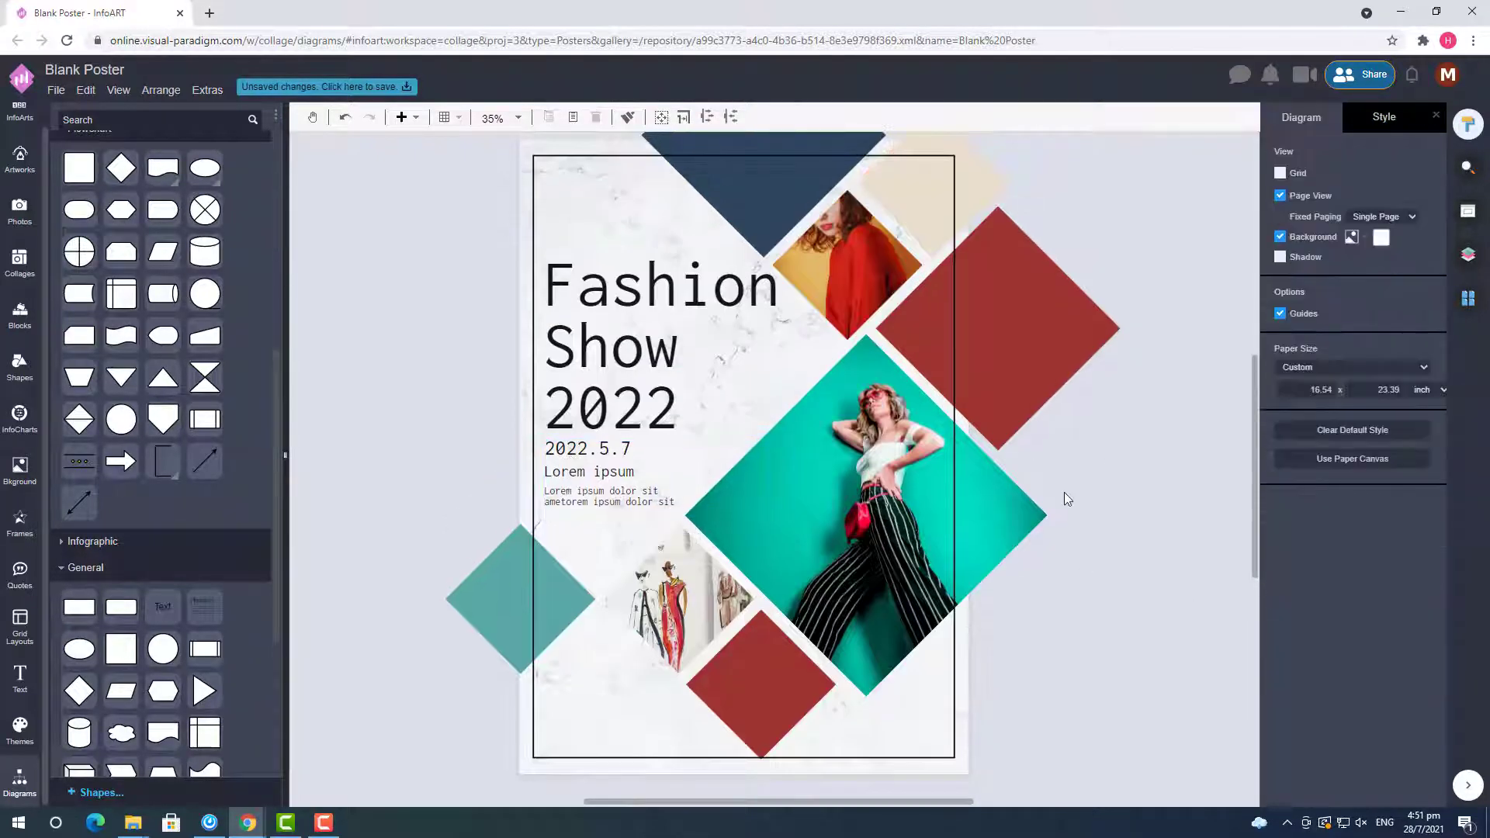
# - Add and resize a text box below the page reading "Lorem ipsum dolor sit amet, consectetur adipiscing elit. Praesent vitae nisi nunc. Quisque sit amet risus purus."
pyautogui.scroll(-2, 1032, 693)
pyautogui.click(687, 695)
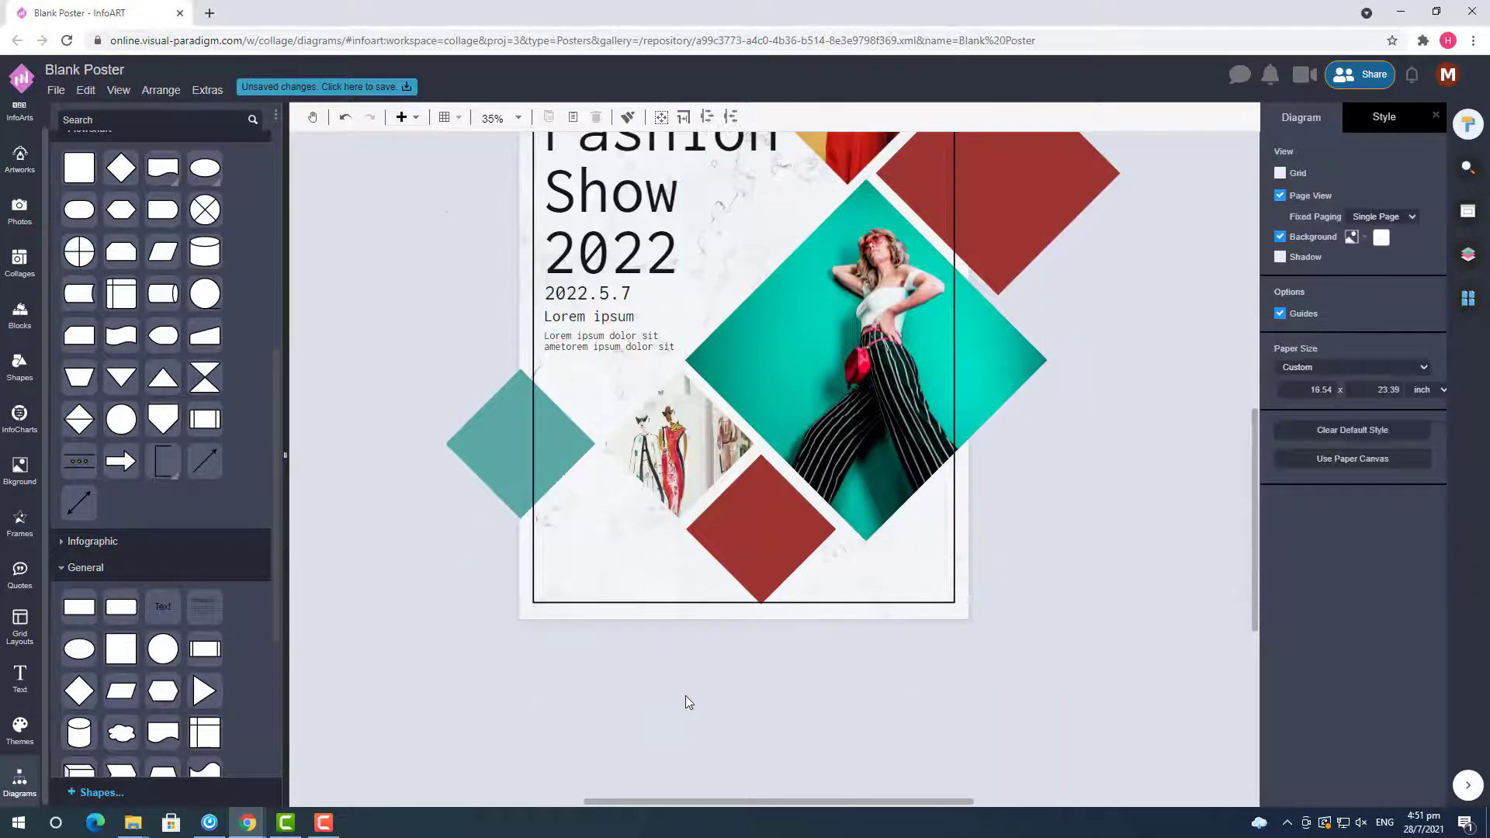
pyautogui.write('Lorem ipsum dolor sit amet, consectetur adipiscing elit. Praesent vitae nisi nunc. Quisque sit amet risus purus.')
pyautogui.scroll(-6, 822, 698)
pyautogui.scroll(-5, 822, 699)
pyautogui.moveTo(969, 795); pyautogui.dragTo(844, 624)
pyautogui.moveTo(778, 562); pyautogui.dragTo(714, 544)
pyautogui.moveTo(781, 556); pyautogui.dragTo(868, 556)
# - Set the font size of the paragraph below the page to 50 pt and select its text box
pyautogui.doubleClick(784, 556)
pyautogui.moveTo(1419, 216); pyautogui.dragTo(1359, 227)
pyautogui.write('50')
pyautogui.press('Return')
pyautogui.click(845, 627)
pyautogui.scroll(3, 845, 626)
pyautogui.click(861, 450)
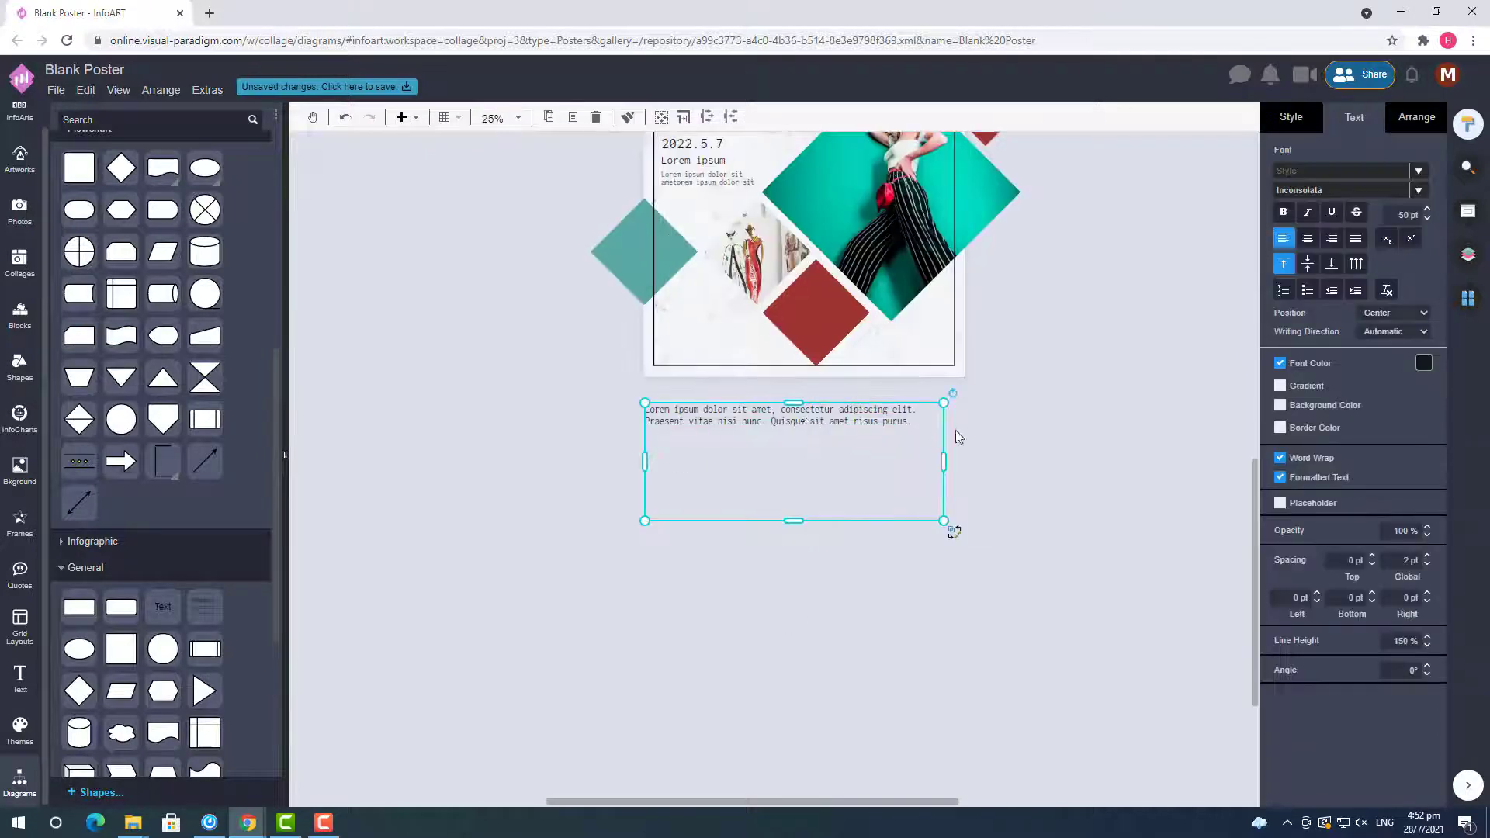
# - Narrow the paragraph's text box below the page so the text wraps into five lines, and reduce its line height
pyautogui.moveTo(944, 462); pyautogui.dragTo(767, 477)
pyautogui.scroll(1, 772, 511)
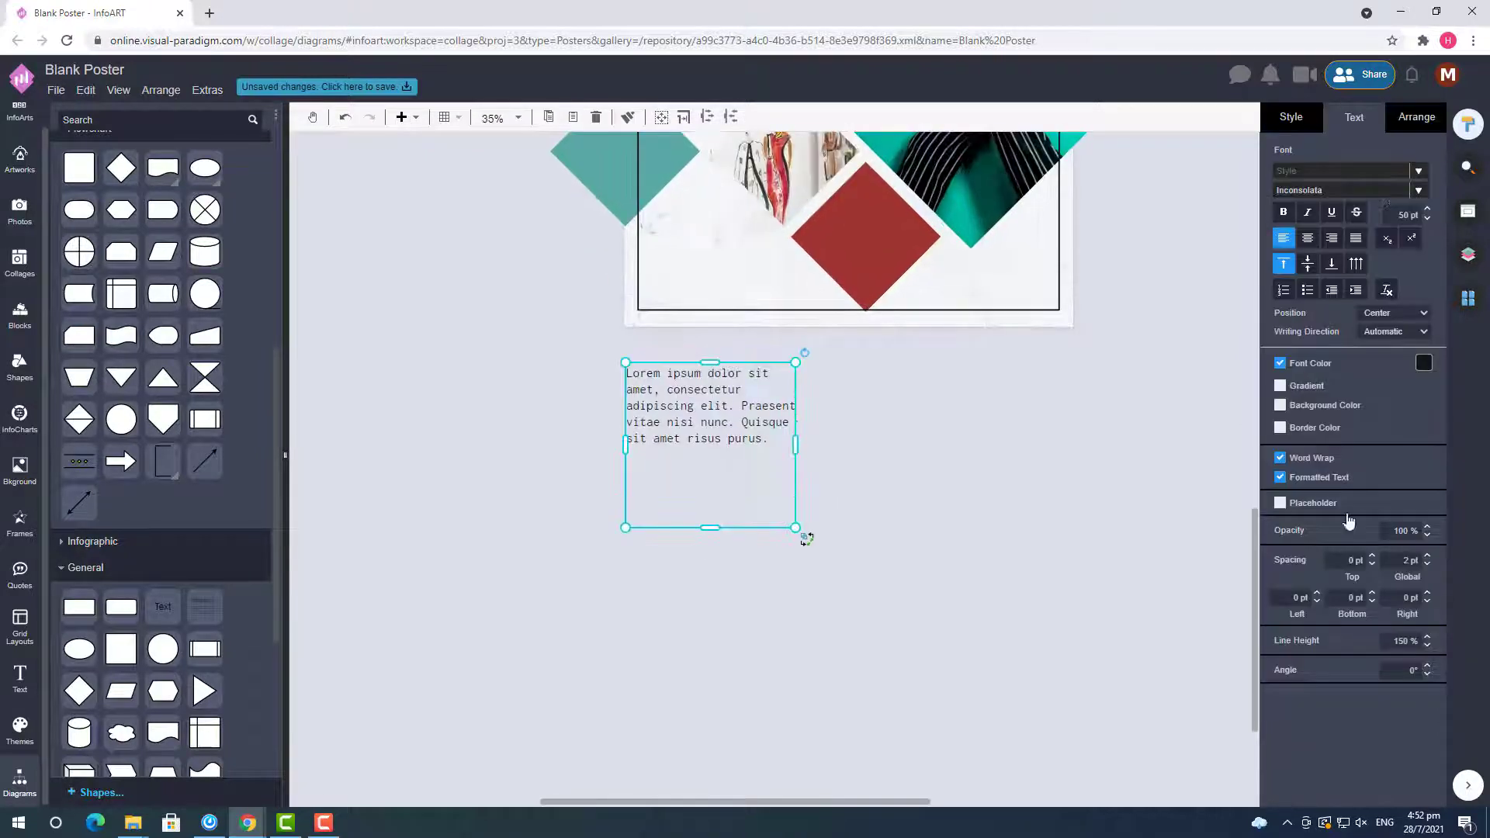
pyautogui.click(1428, 646)
pyautogui.click(1298, 478)
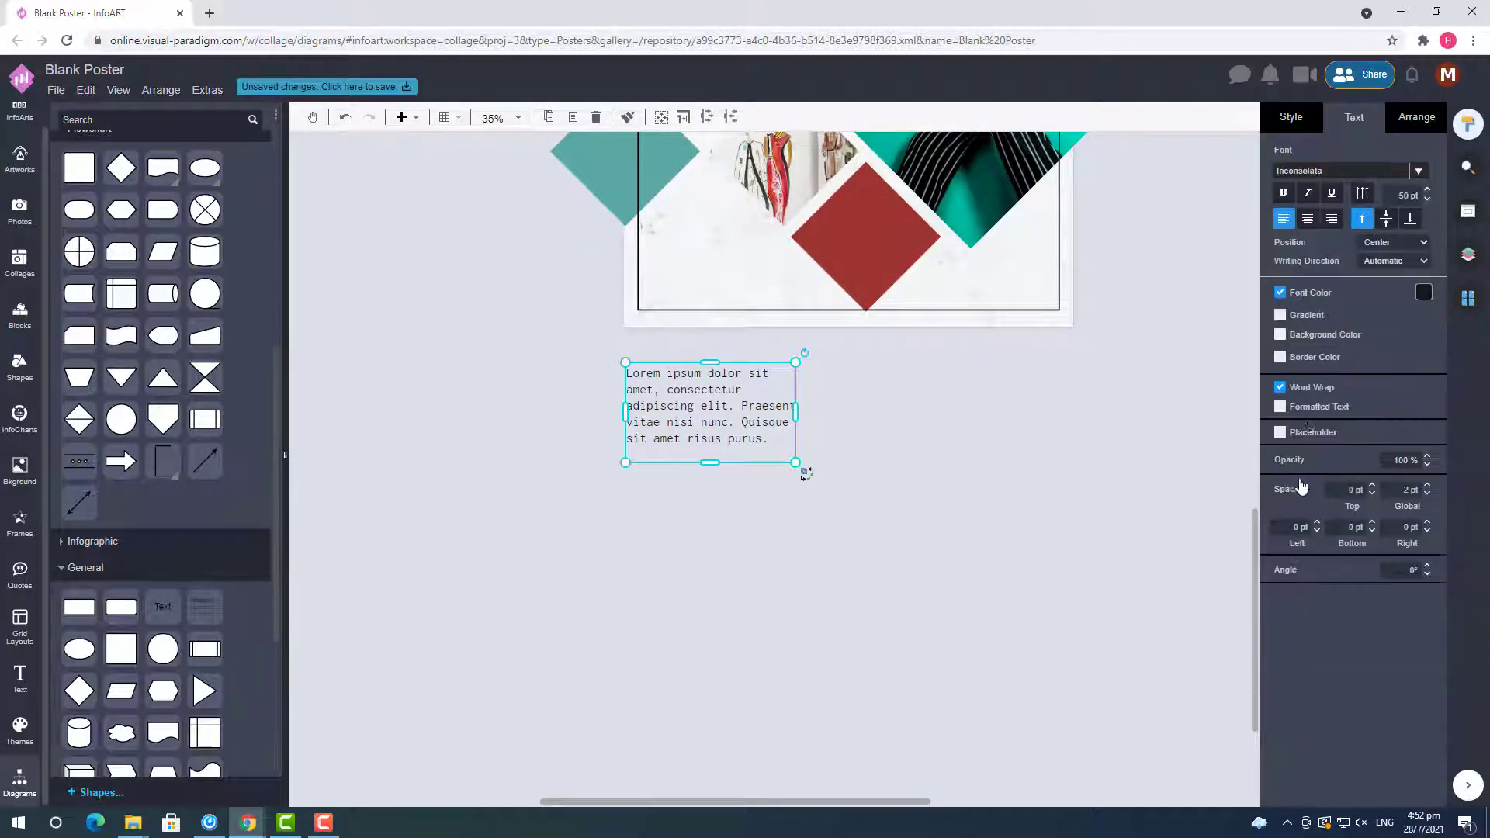
pyautogui.click(1306, 411)
pyautogui.click(885, 409)
pyautogui.click(770, 406)
pyautogui.click(1428, 646)
pyautogui.click(706, 579)
pyautogui.scroll(-1, 706, 580)
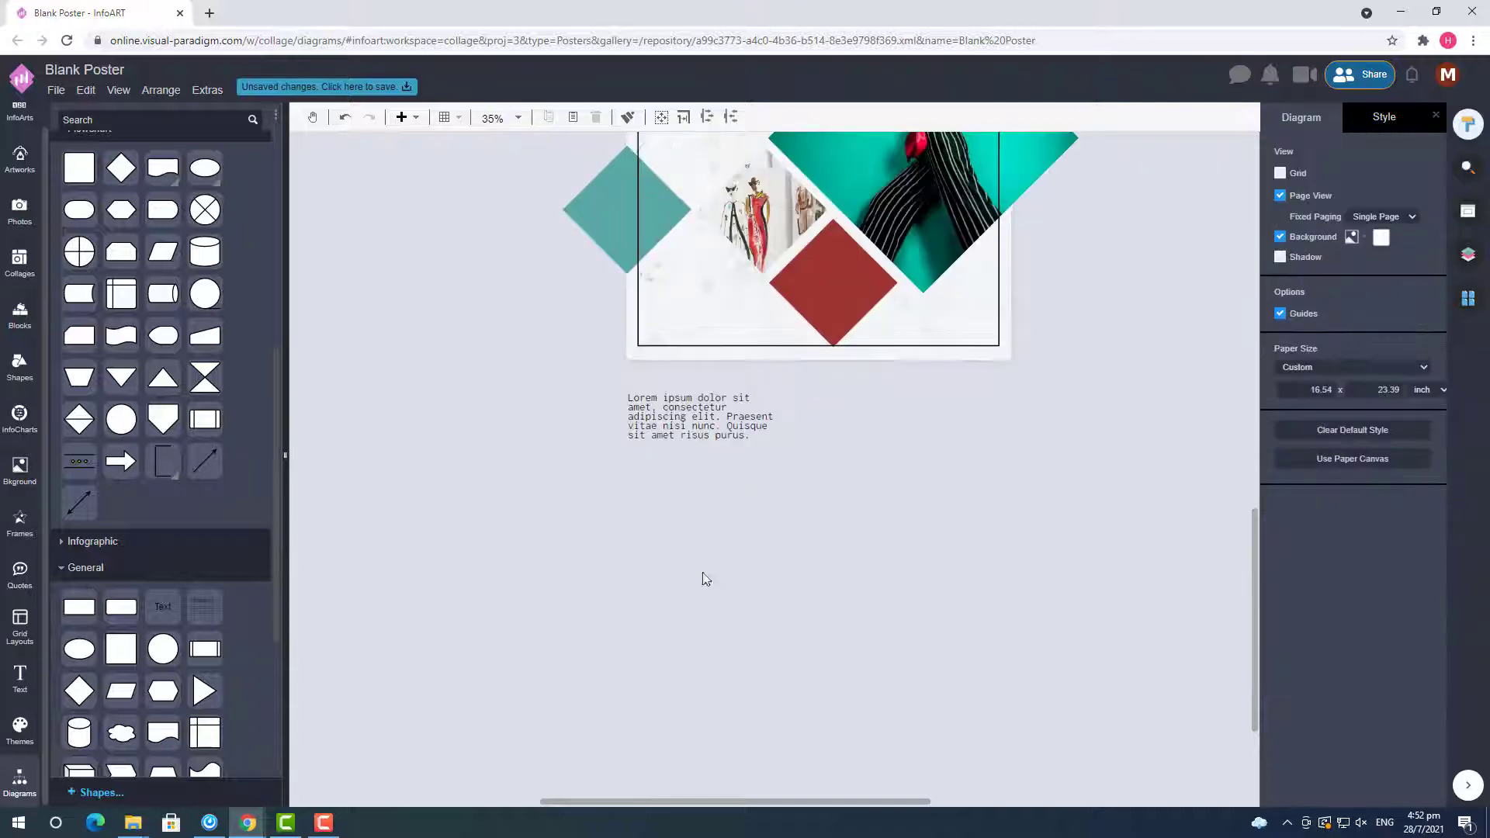
# - Move the paragraph into the border's lower-left corner beside the small red diamond and fit its text box there
pyautogui.scroll(3, 706, 579)
pyautogui.moveTo(711, 672); pyautogui.dragTo(772, 531)
pyautogui.click(796, 553)
pyautogui.click(770, 551)
pyautogui.scroll(1, 757, 657)
# - Remove "dolor" from the paragraph, set its line height to 90% and fine-tune its position inside the border
pyautogui.doubleClick(678, 525)
pyautogui.click(1427, 638)
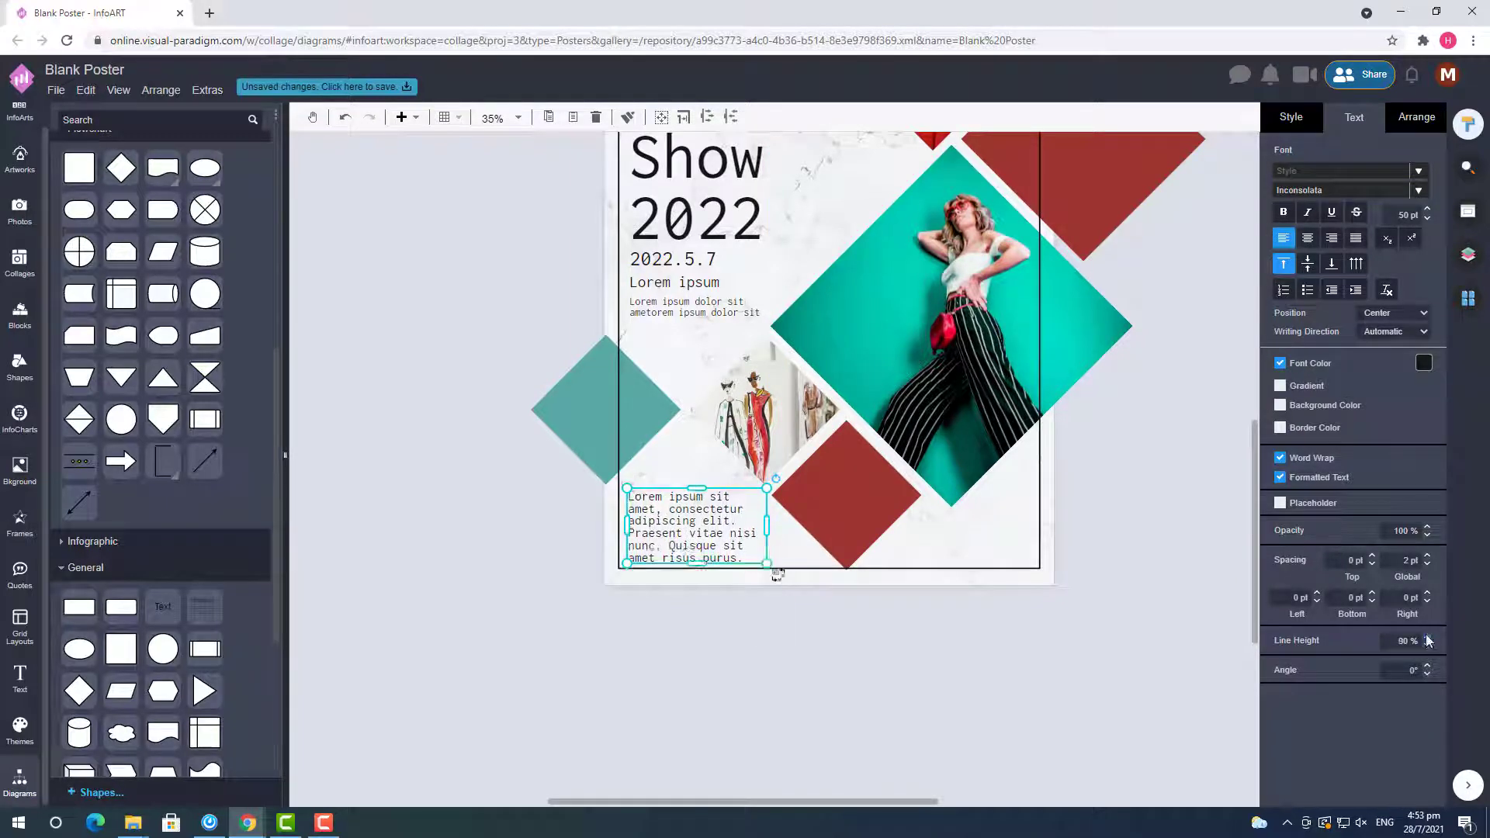
pyautogui.moveTo(676, 528); pyautogui.dragTo(678, 522)
pyautogui.click(800, 683)
pyautogui.scroll(-1, 1139, 705)
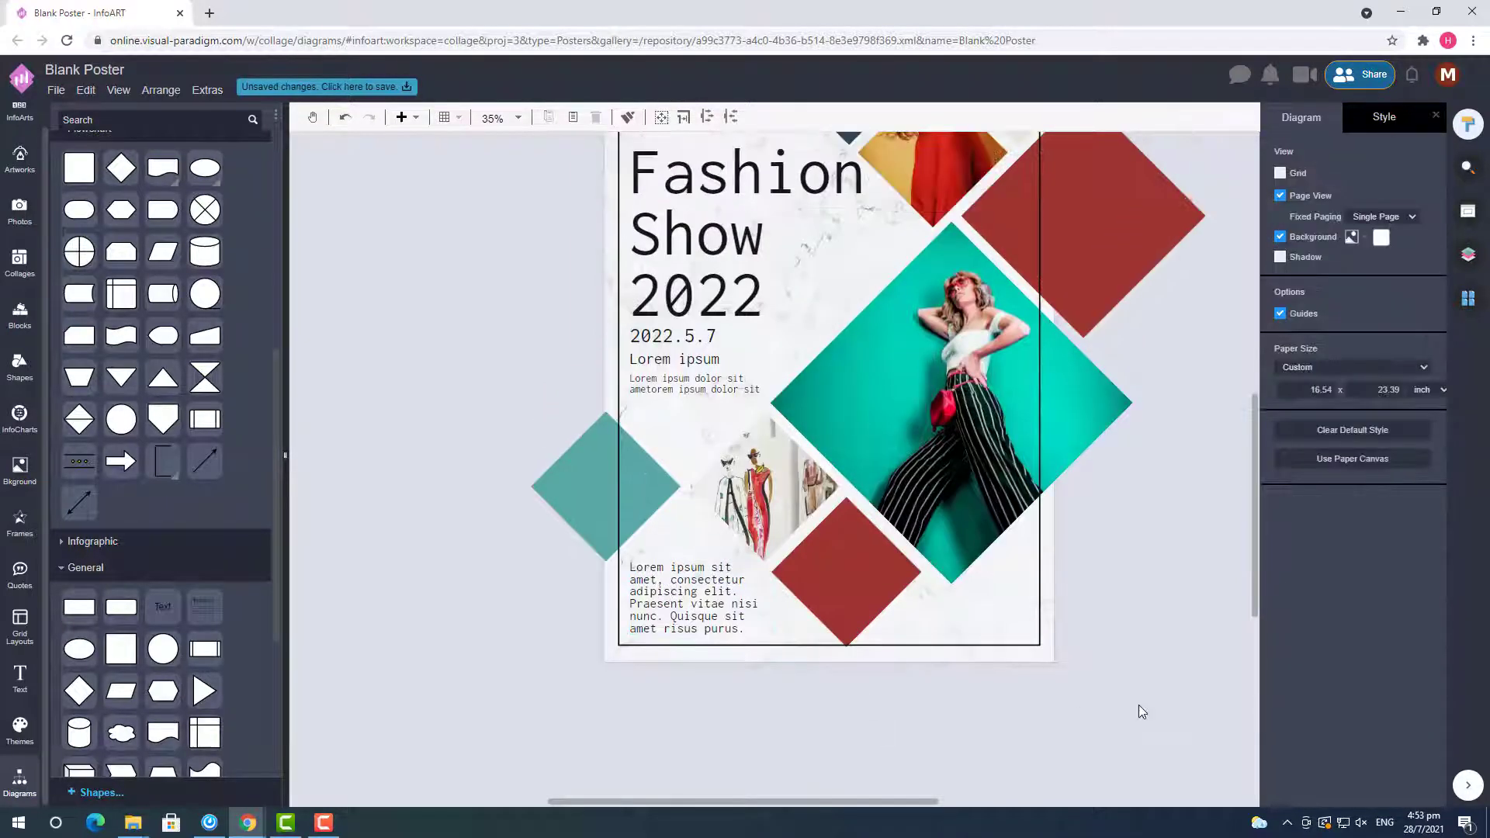
pyautogui.moveTo(758, 686); pyautogui.dragTo(760, 681)
pyautogui.click(889, 786)
# - Try a featured lattice-pattern photo as the page background and undo it
pyautogui.hscroll(2, 979, 783)
pyautogui.click(20, 209)
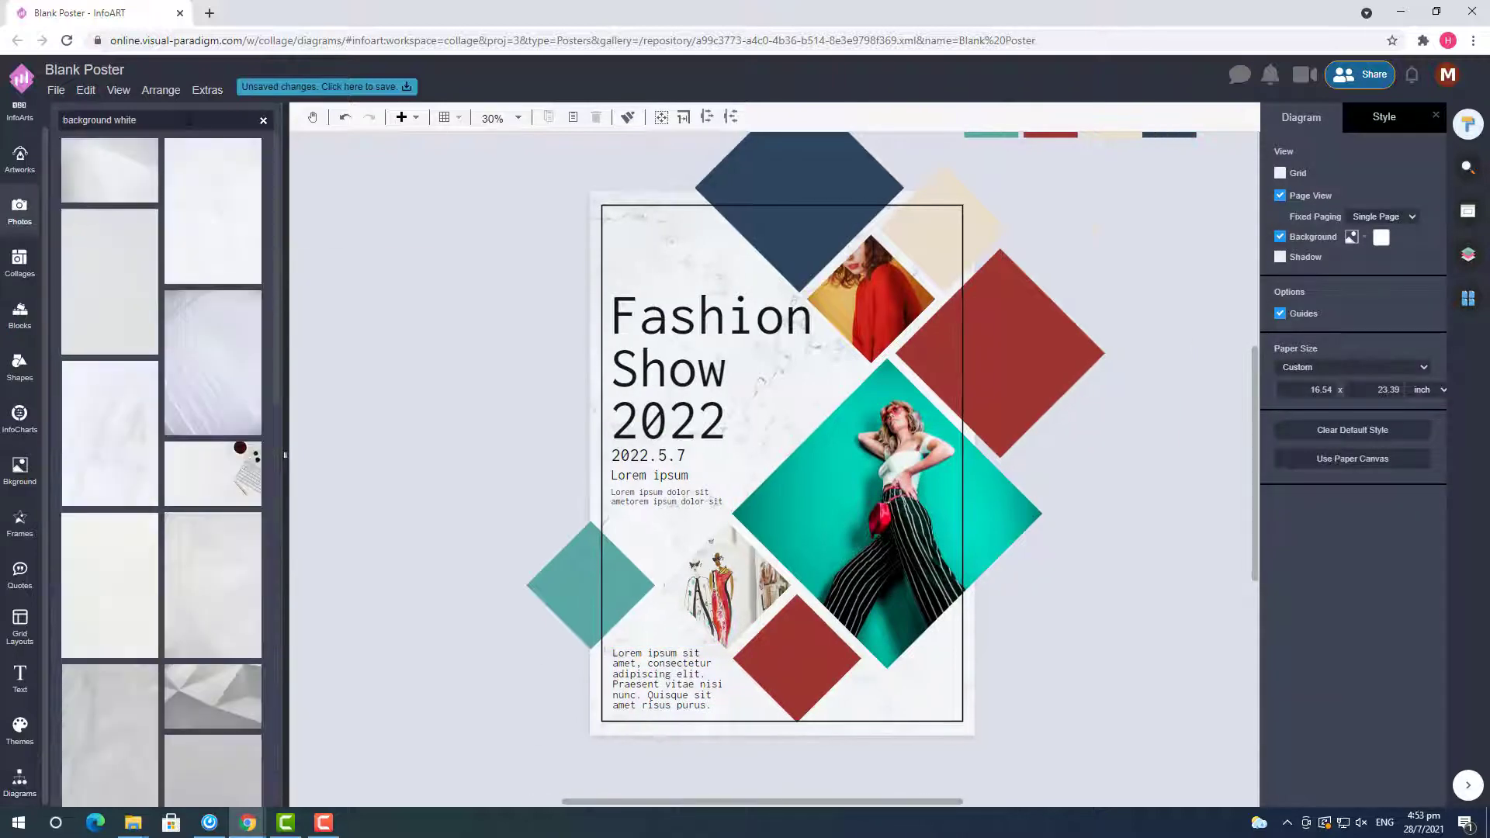
pyautogui.moveTo(145, 191); pyautogui.dragTo(593, 241)
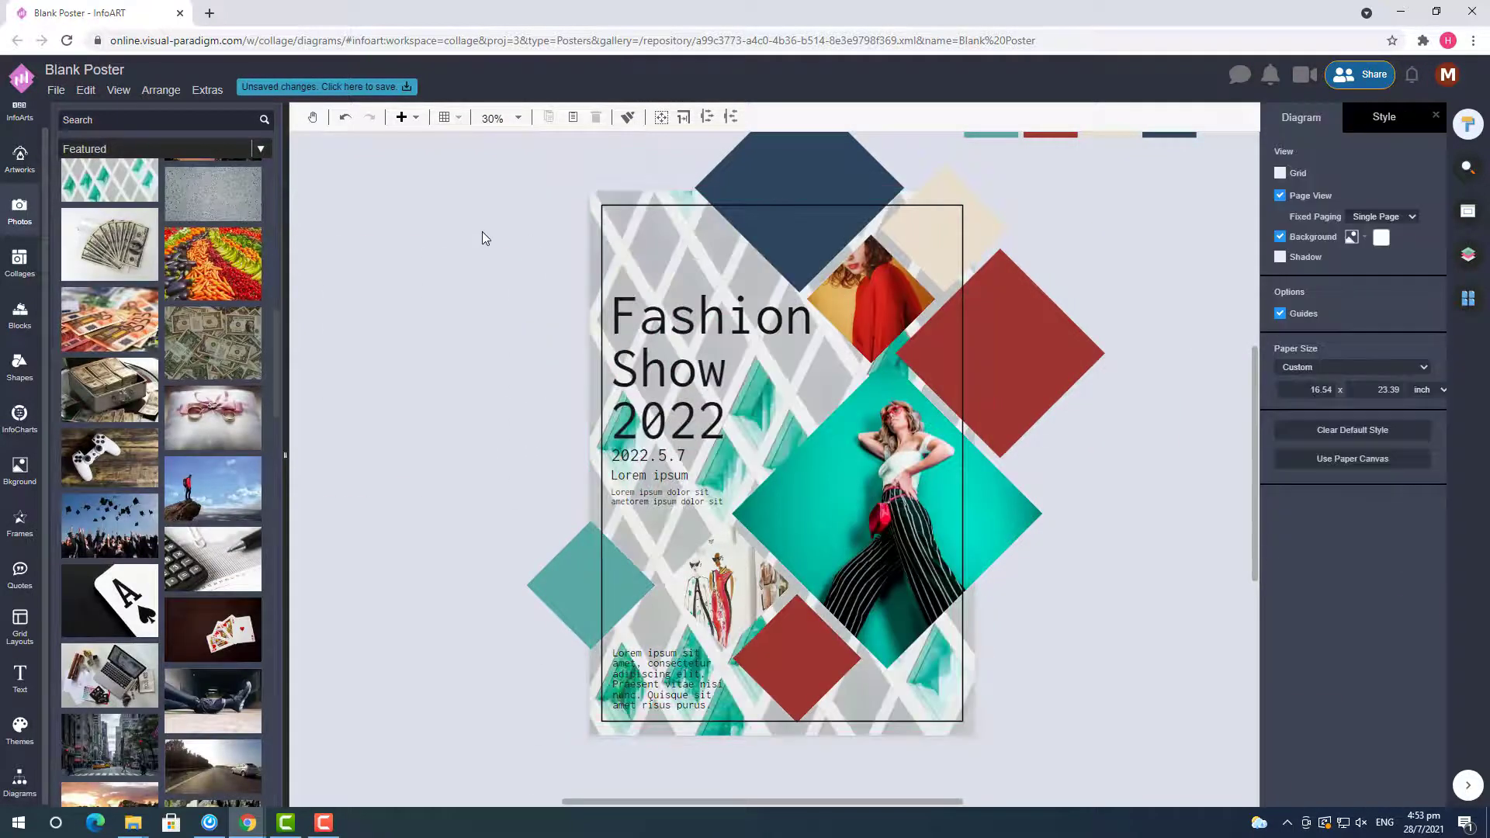
pyautogui.hotkey('ctrl', 'z')
pyautogui.click(487, 297)
# - Search the photo library for fashion and browse the featured photos
pyautogui.scroll(-10, 242, 316)
pyautogui.scroll(-15, 242, 317)
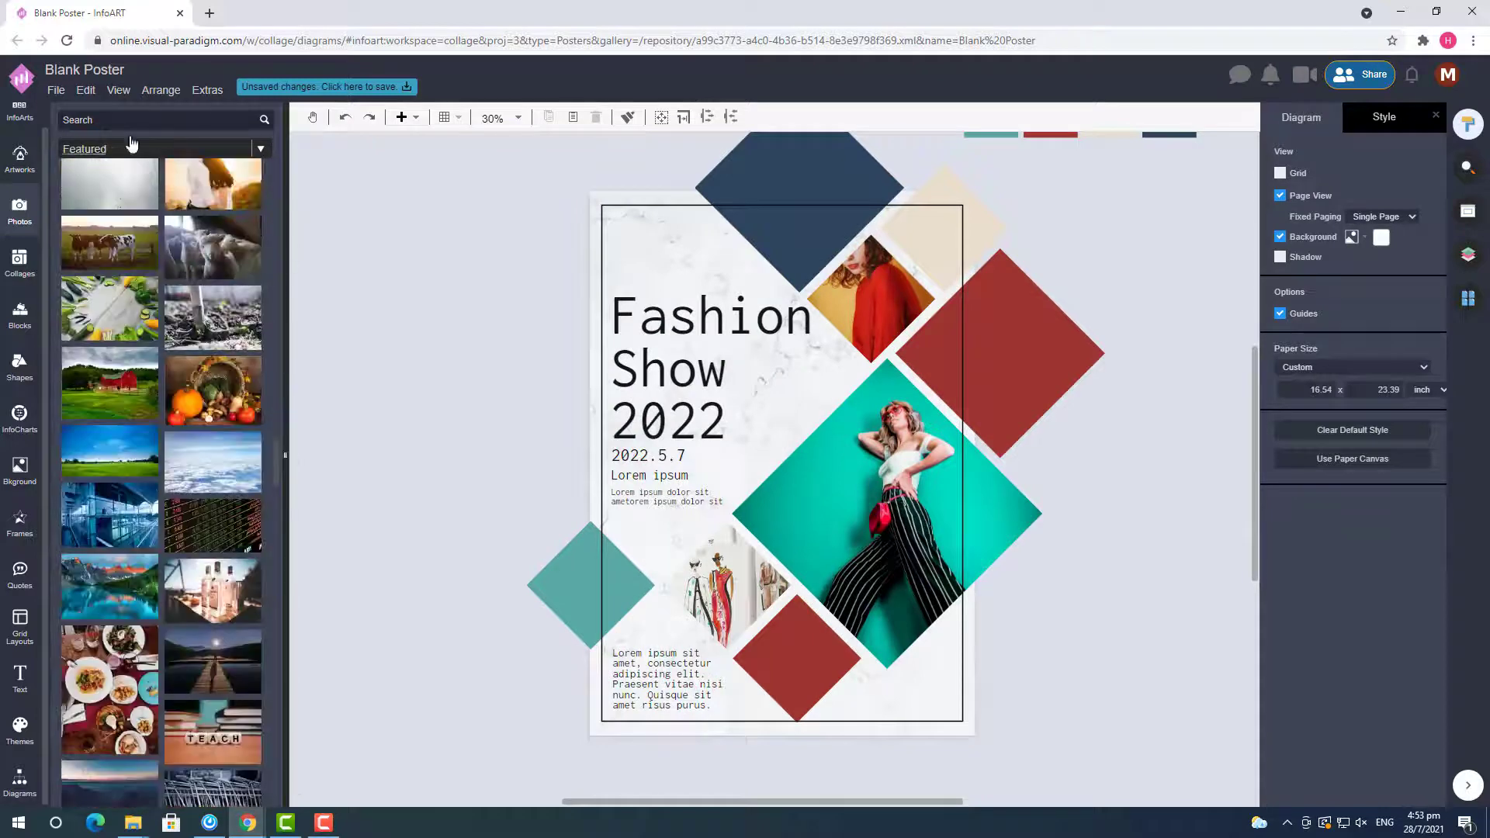
pyautogui.write('fashion')
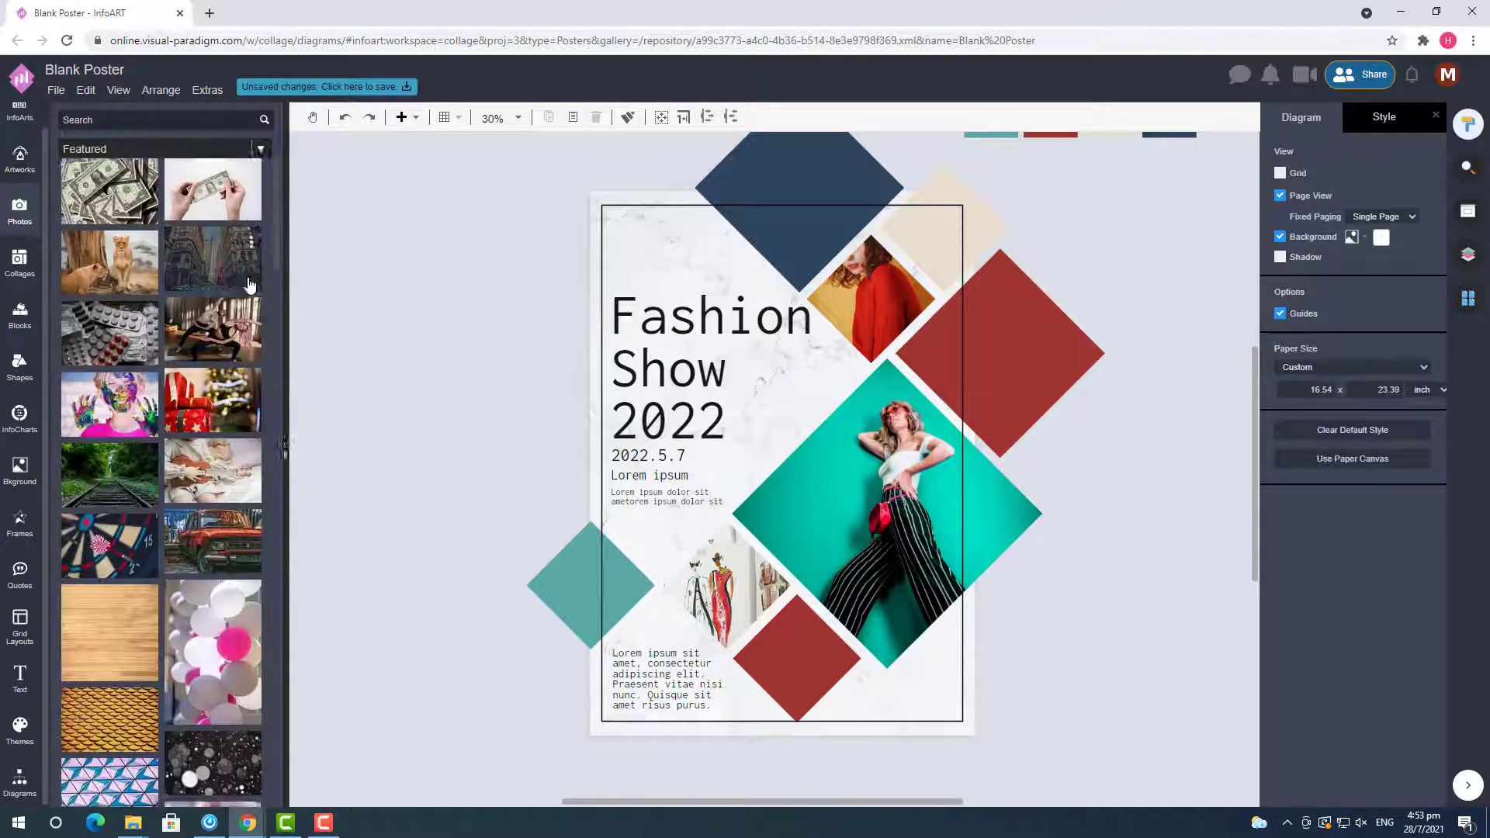
pyautogui.click(263, 121)
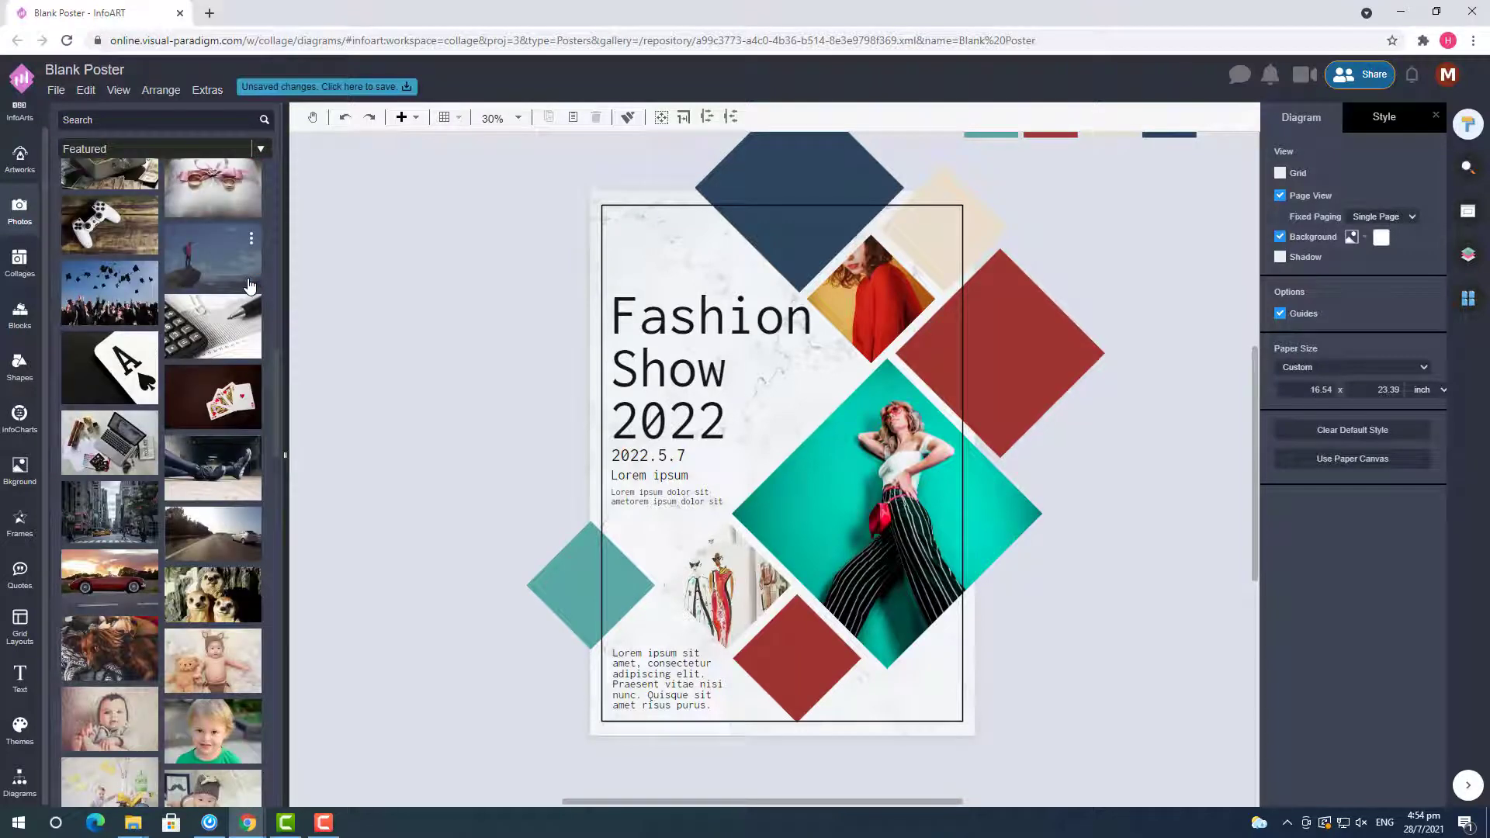
# - Move the border rectangle off the page beside the poster and color the title dark blue
pyautogui.click(1102, 322)
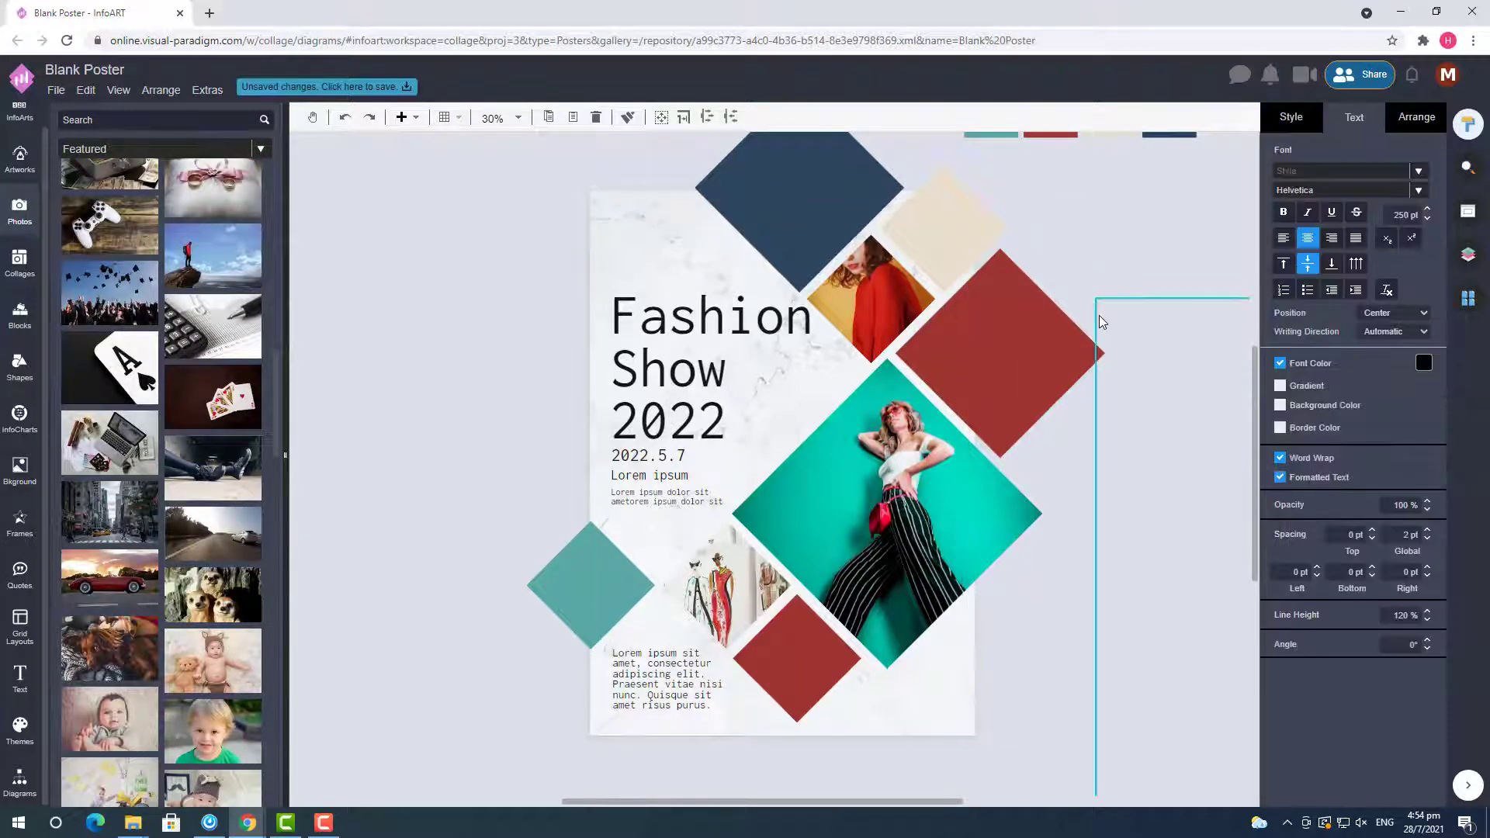
pyautogui.moveTo(1103, 322); pyautogui.dragTo(1125, 293)
pyautogui.click(724, 316)
pyautogui.click(1424, 363)
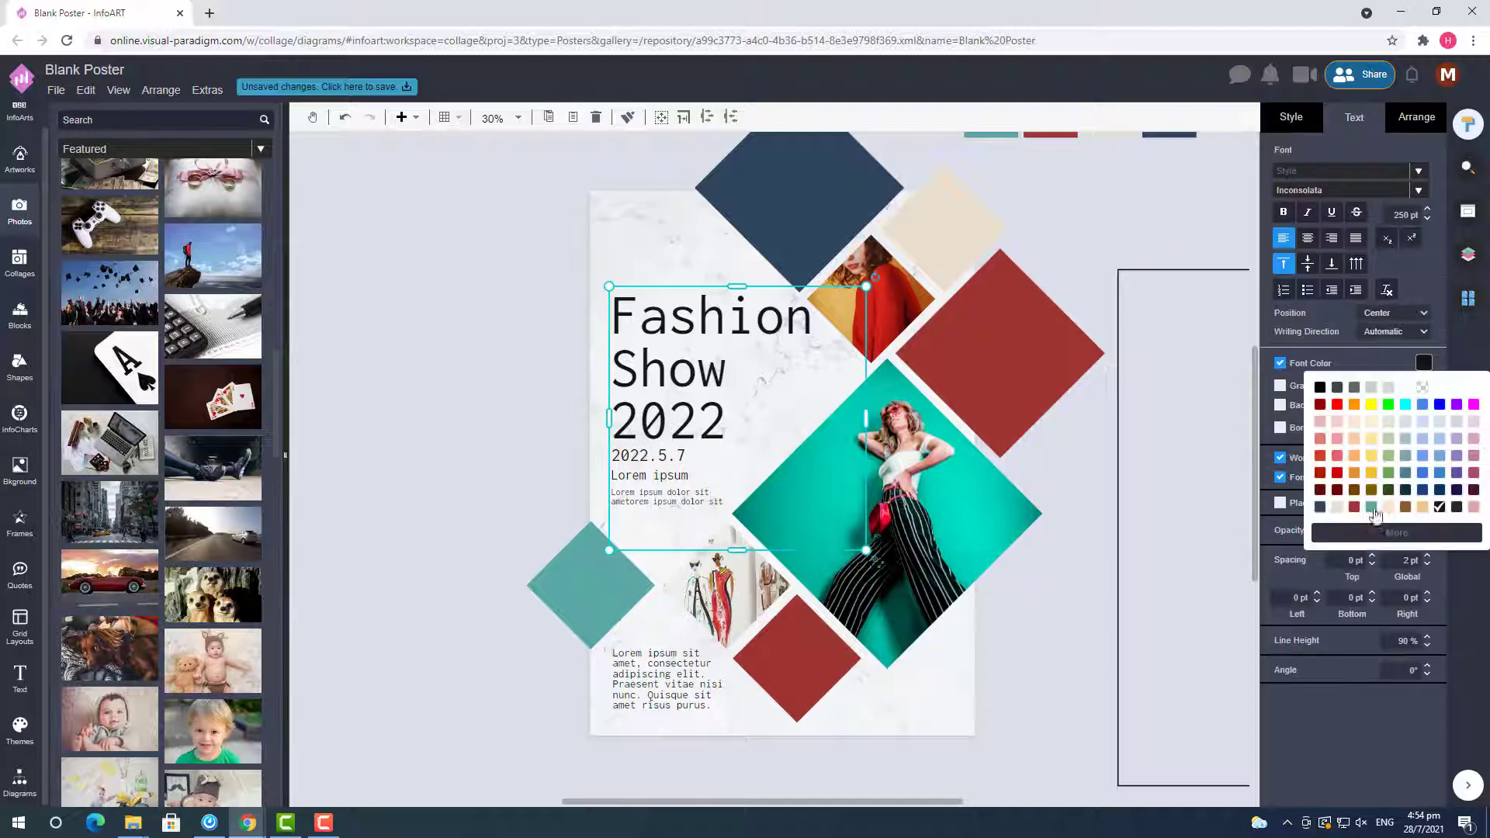
pyautogui.click(1324, 518)
pyautogui.click(1011, 555)
# - Color the event details text below the title dark red
pyautogui.moveTo(504, 403); pyautogui.dragTo(836, 543)
pyautogui.click(1424, 362)
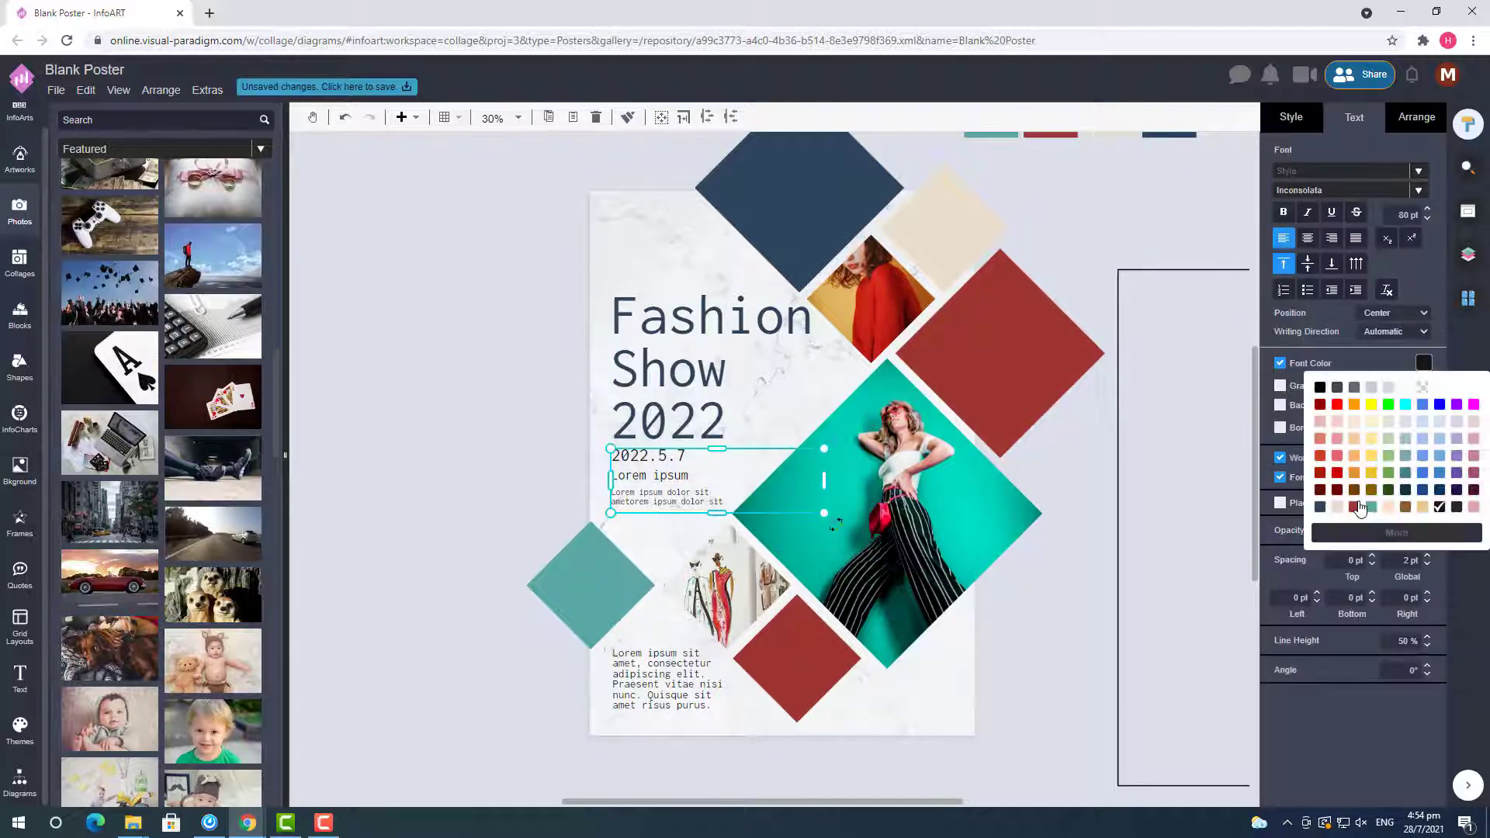
pyautogui.click(1360, 509)
pyautogui.click(1059, 703)
pyautogui.click(730, 711)
pyautogui.click(540, 733)
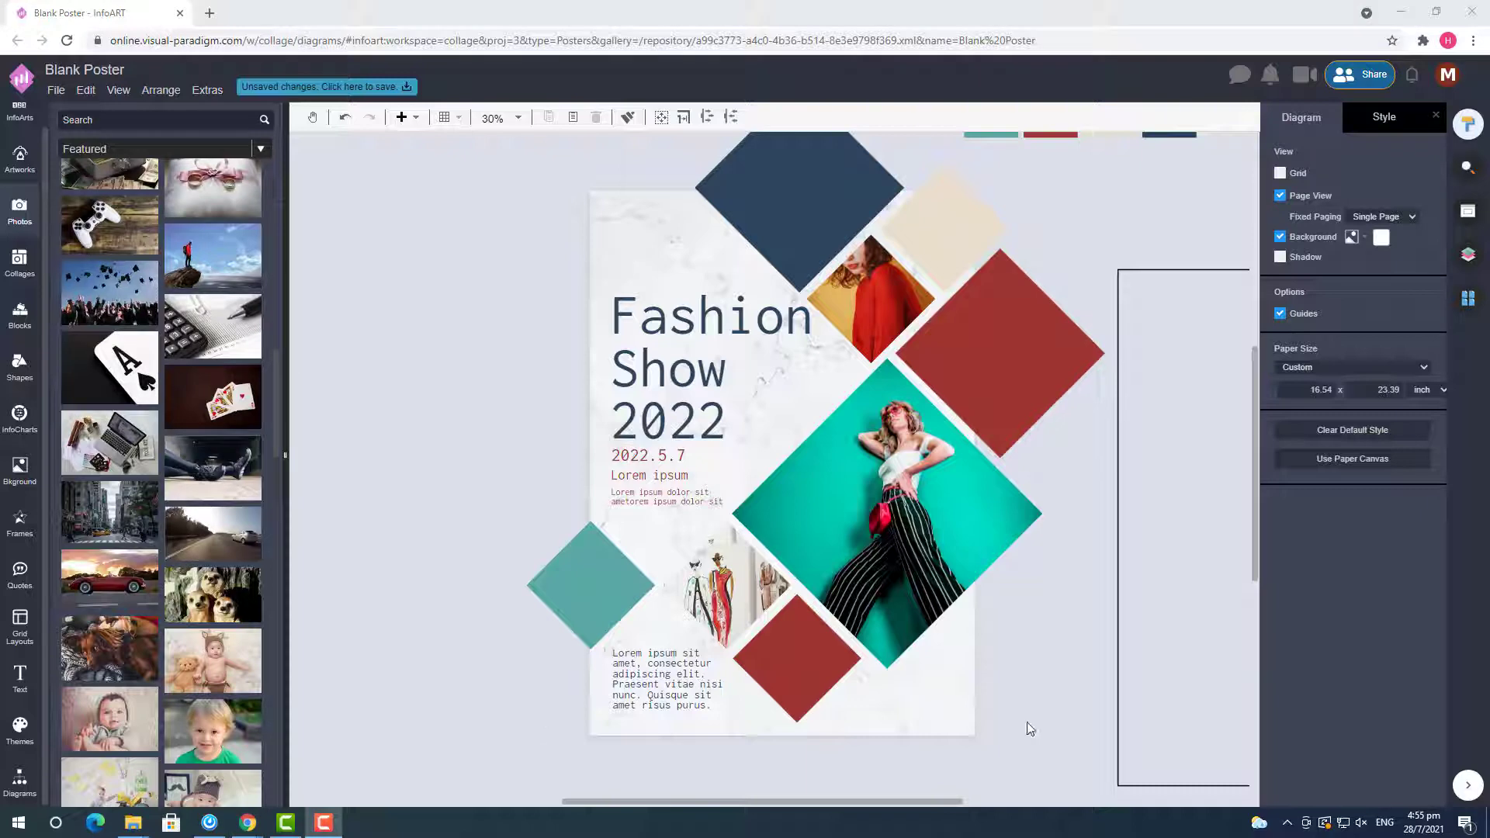
# - Set the marble background image's brightness to 112% and try its contrast filter
pyautogui.click(676, 230)
pyautogui.click(1292, 117)
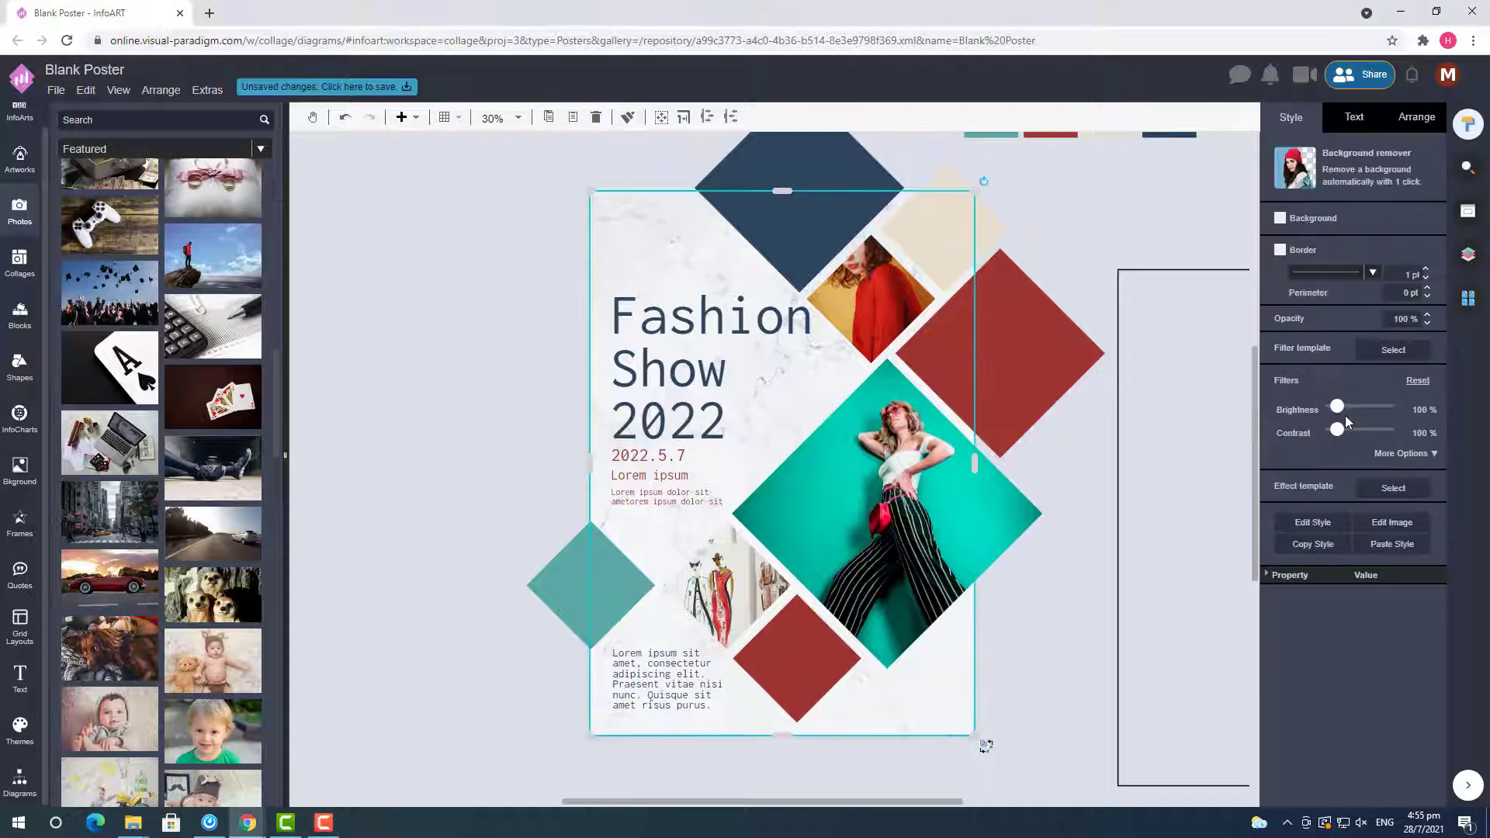
pyautogui.moveTo(1338, 407); pyautogui.dragTo(1341, 408)
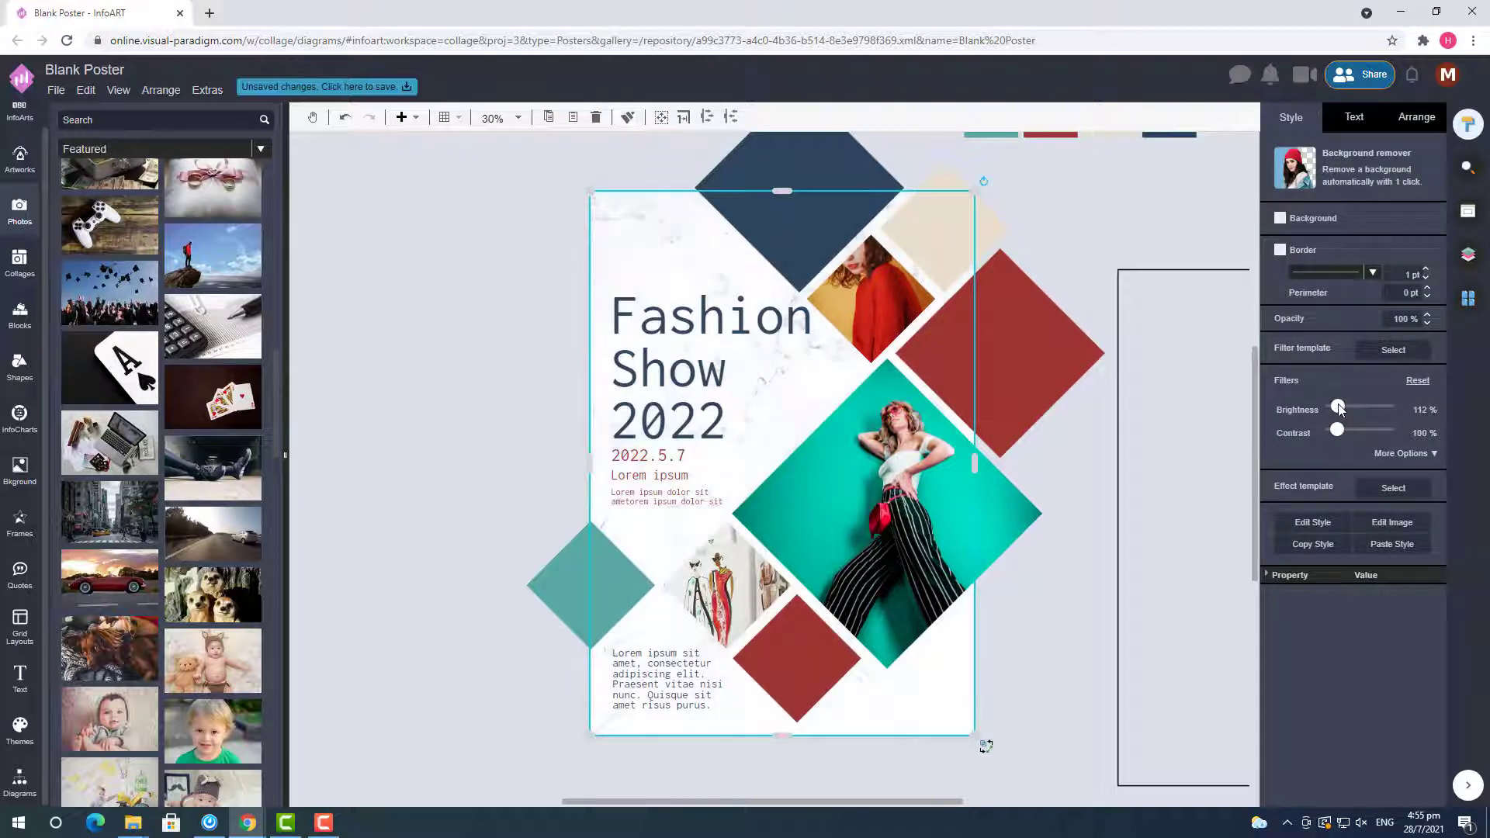
pyautogui.moveTo(1338, 430)
pyautogui.mouseDown()
pyautogui.moveTo(1364, 436)
pyautogui.moveTo(1342, 411)
pyautogui.mouseUp()
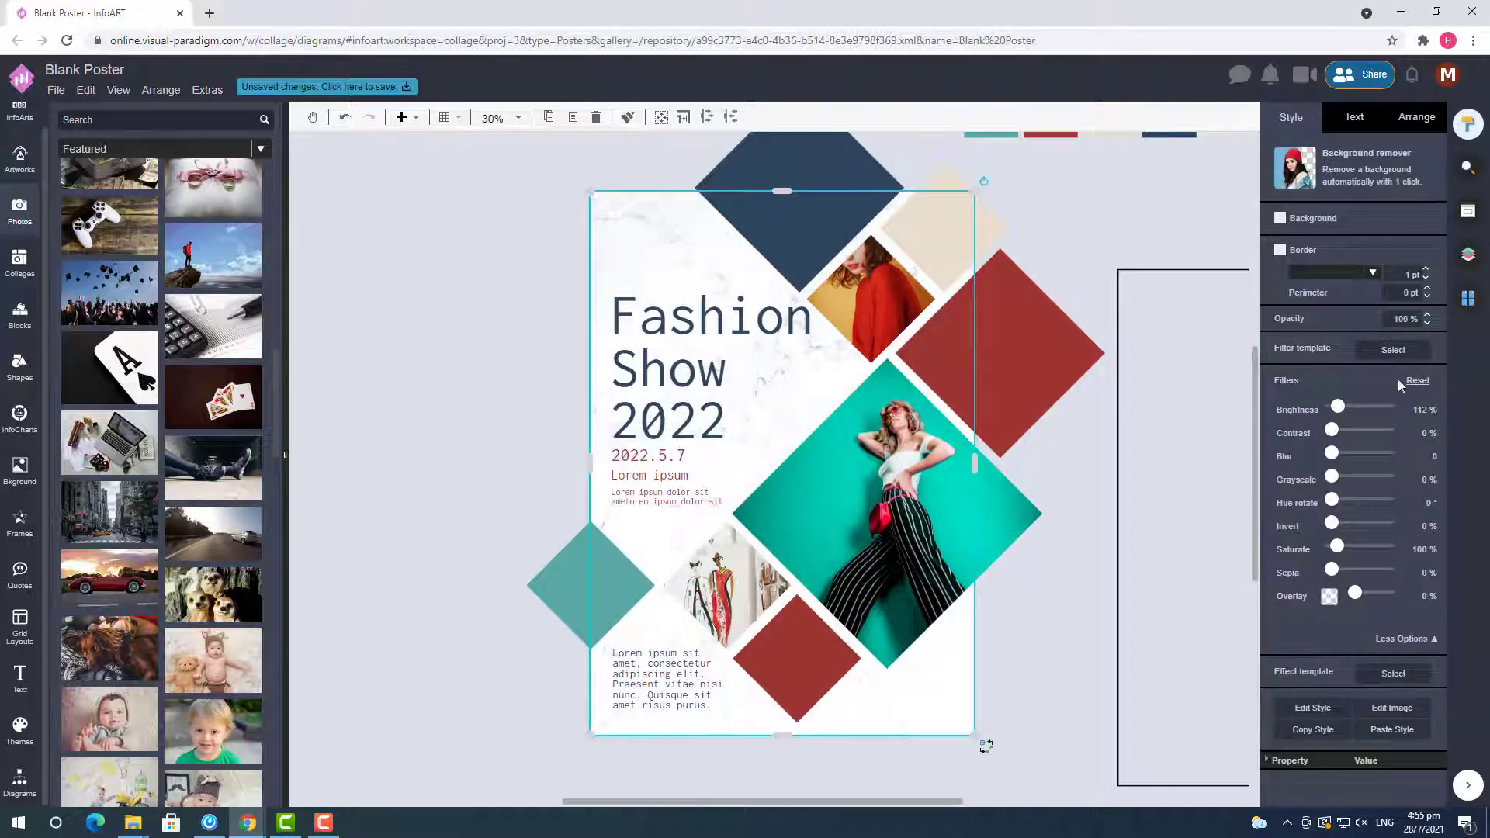
pyautogui.click(1405, 382)
# - Remove the marble background image from the page
pyautogui.click(425, 468)
pyautogui.click(393, 608)
pyautogui.scroll(-1, 393, 608)
pyautogui.moveTo(543, 466)
pyautogui.mouseDown()
pyautogui.moveTo(1043, 603)
pyautogui.moveTo(544, 466)
pyautogui.mouseUp()
pyautogui.scroll(2, 384, 669)
pyautogui.click(383, 669)
pyautogui.scroll(1, 328, 575)
# - Browse the background library's categories, including Techno, for an alternative poster background
pyautogui.click(12, 785)
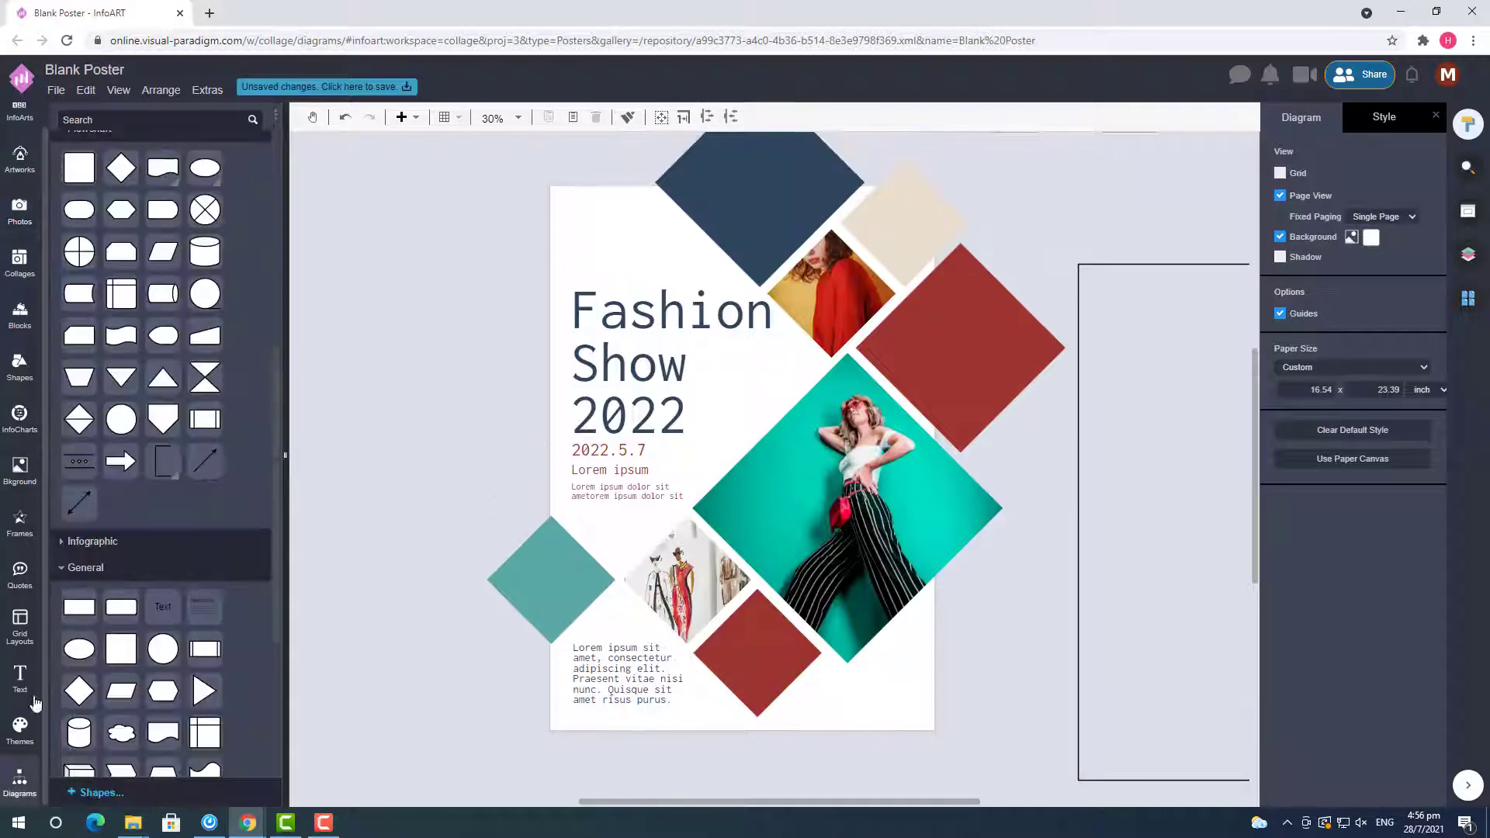
pyautogui.click(33, 480)
pyautogui.scroll(5, 242, 435)
pyautogui.scroll(7, 263, 273)
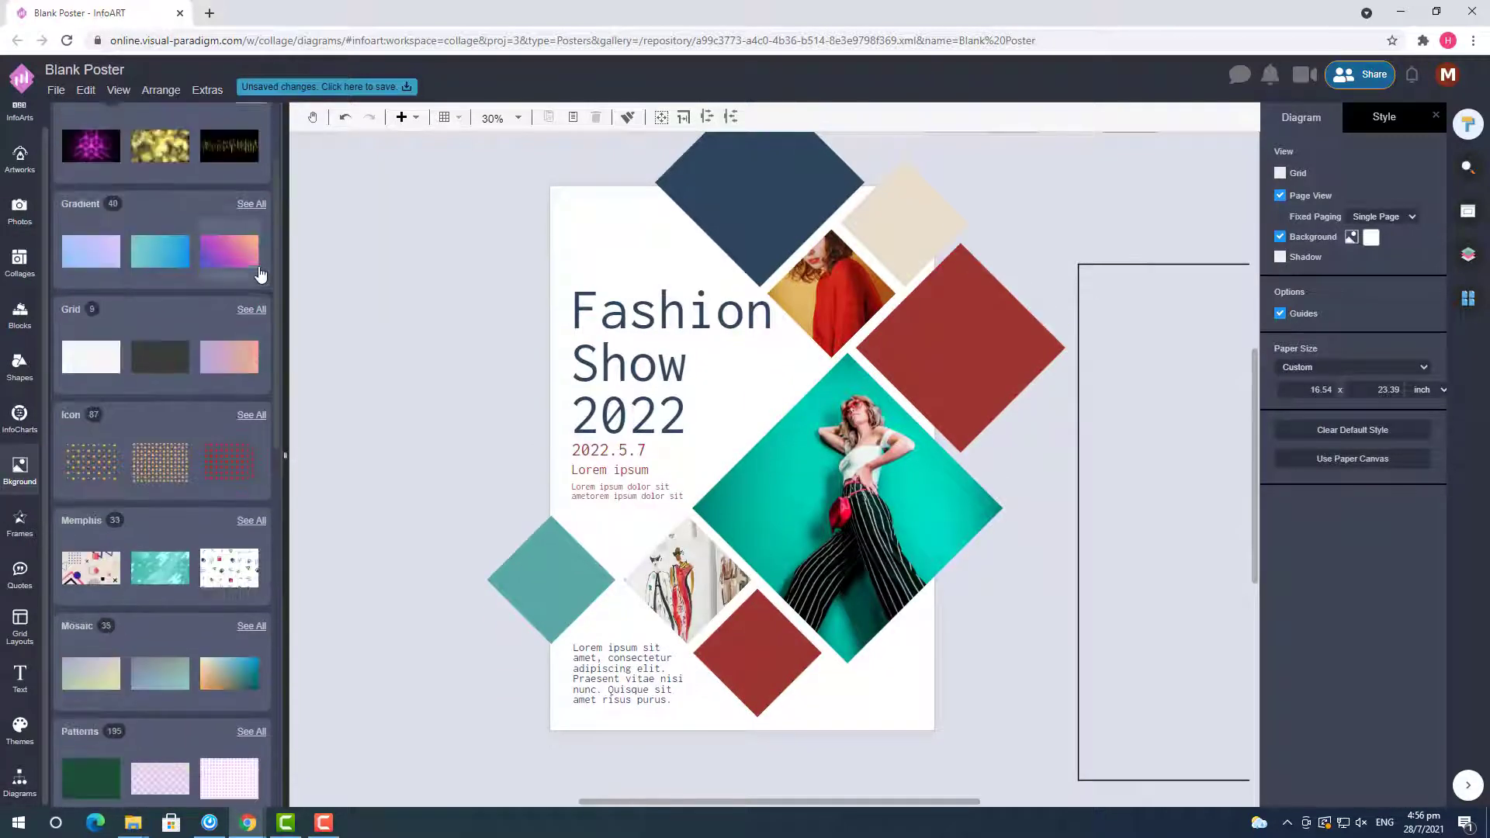
pyautogui.scroll(-2, 212, 333)
pyautogui.scroll(-10, 211, 333)
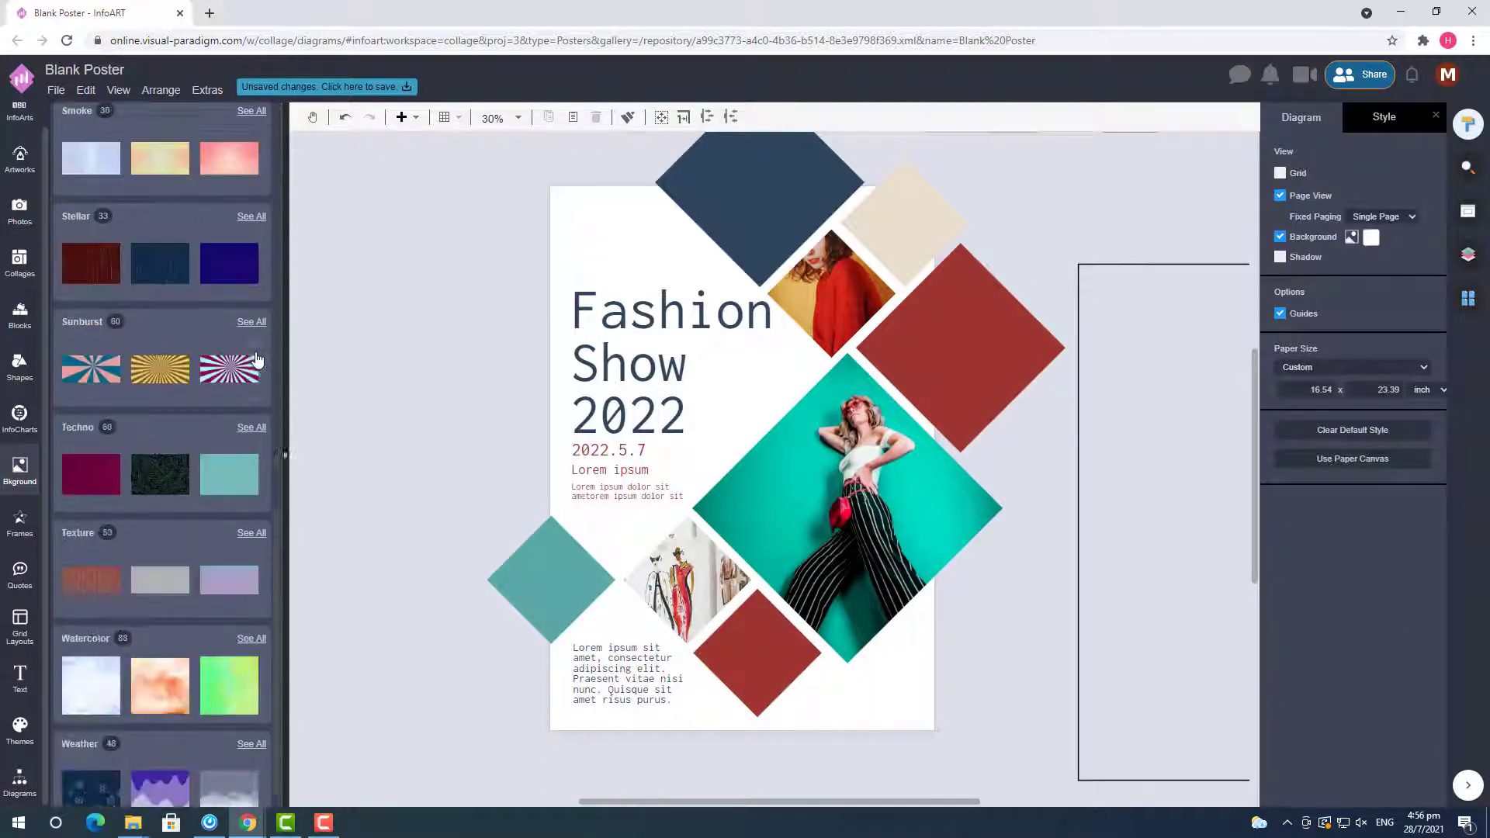
pyautogui.click(248, 413)
pyautogui.scroll(-3, 251, 417)
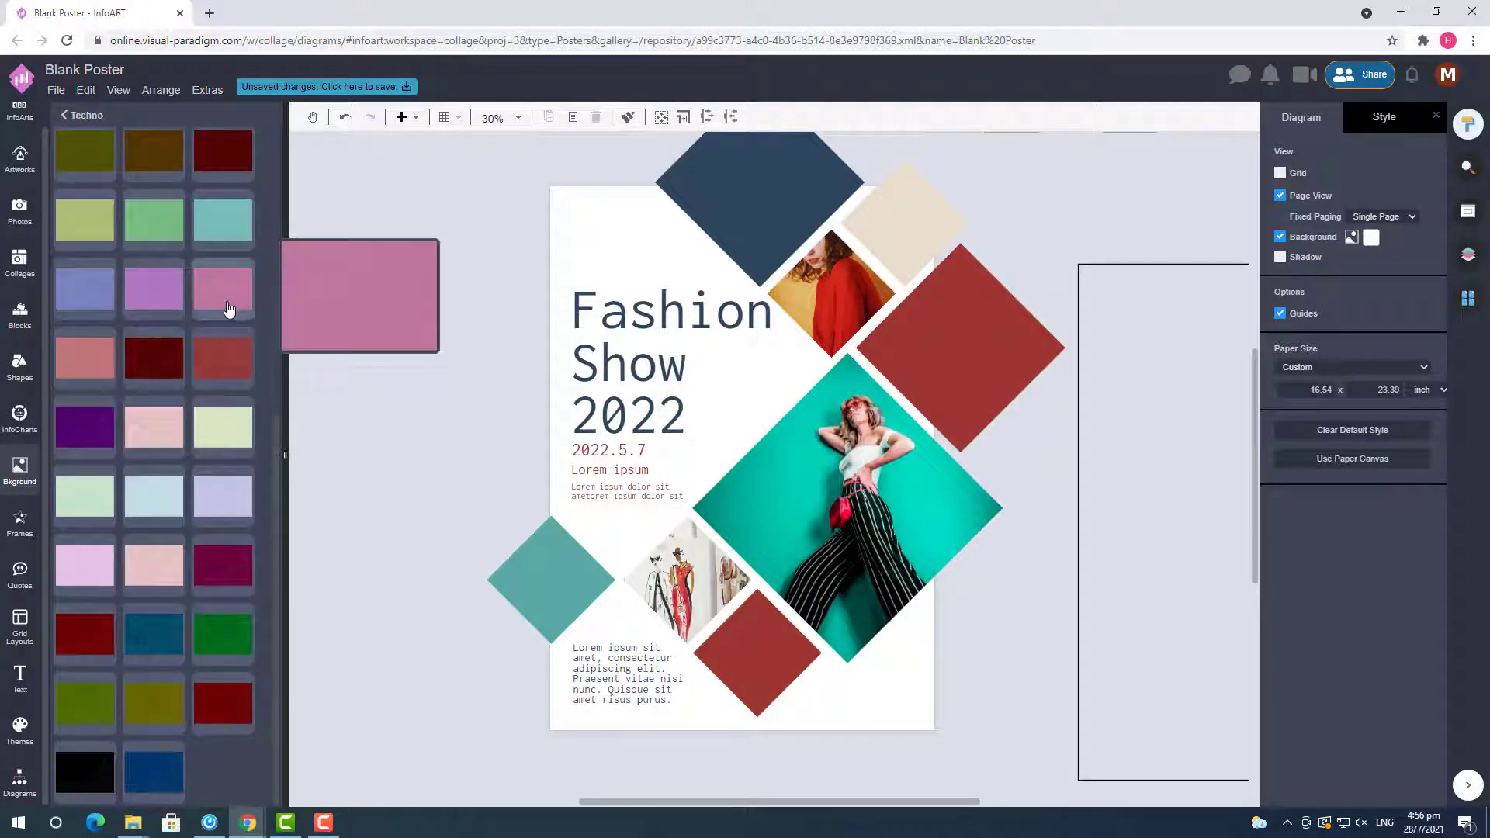
pyautogui.click(81, 116)
pyautogui.scroll(6, 258, 492)
# - Try purple-striped and other designs from the Patterns category as the page background and undo them
pyautogui.click(249, 349)
pyautogui.scroll(-8, 250, 354)
pyautogui.click(242, 569)
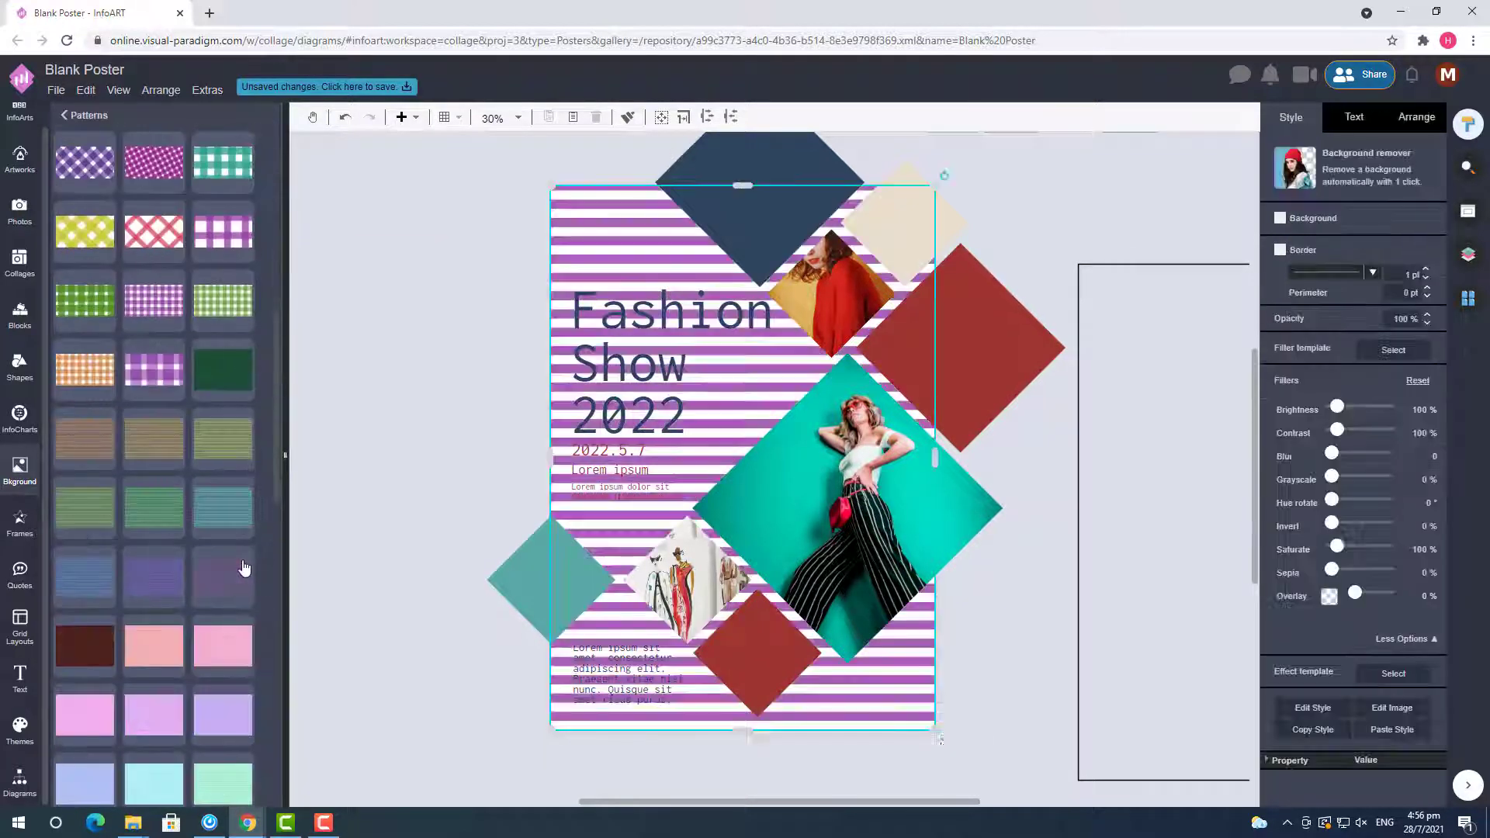
pyautogui.click(212, 460)
pyautogui.scroll(-1, 215, 544)
pyautogui.click(216, 646)
pyautogui.scroll(-15, 163, 699)
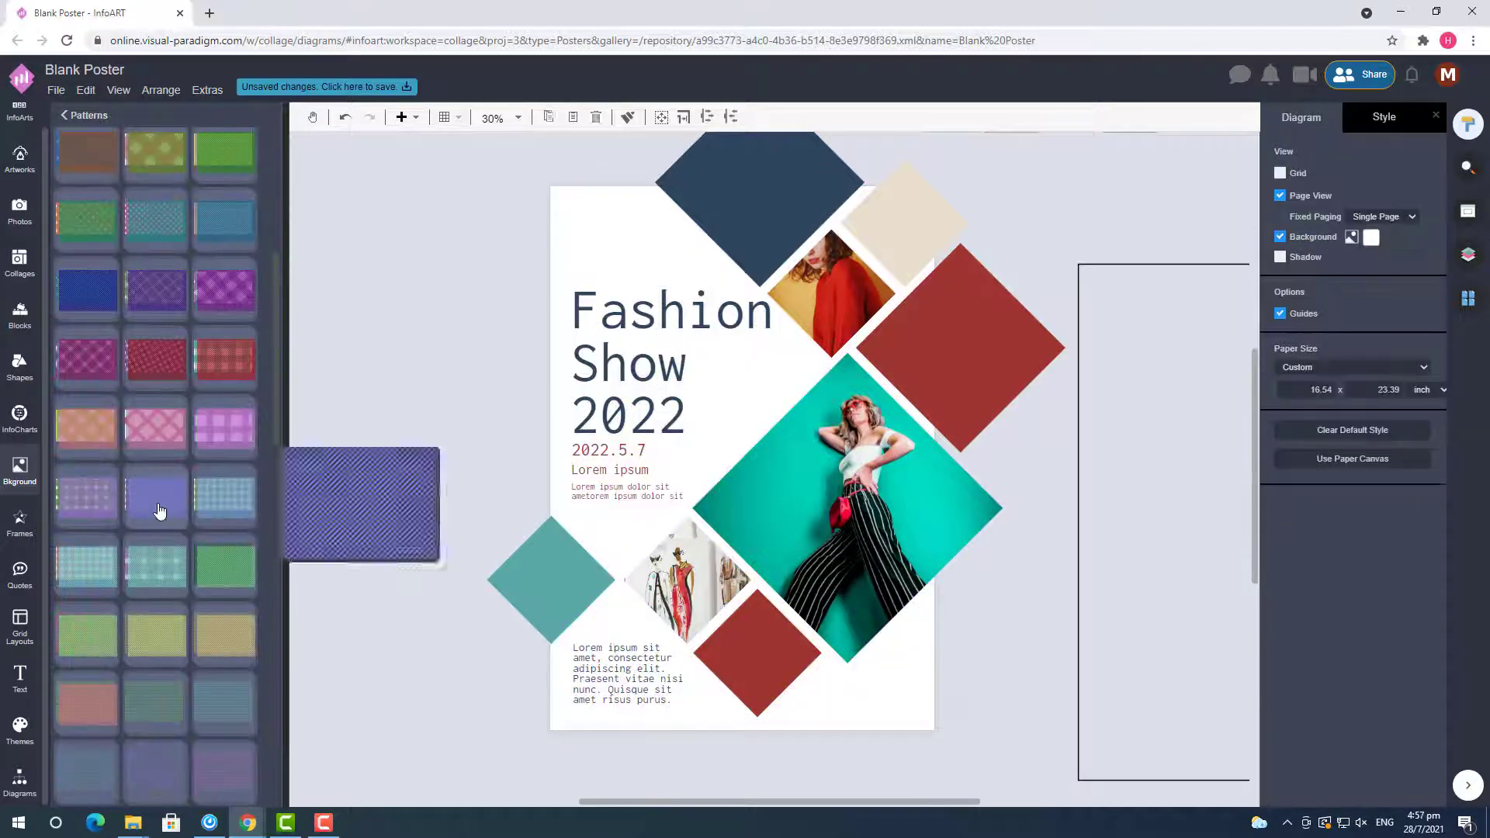
pyautogui.click(159, 509)
pyautogui.hotkey('ctrl', 'z')
# - Try a diagonal-striped pattern background with 514% brightness, 83% contrast and an overlay, and undo the background changes
pyautogui.click(211, 506)
pyautogui.moveTo(1337, 408)
pyautogui.mouseDown()
pyautogui.moveTo(1364, 412)
pyautogui.moveTo(1337, 432)
pyautogui.mouseUp()
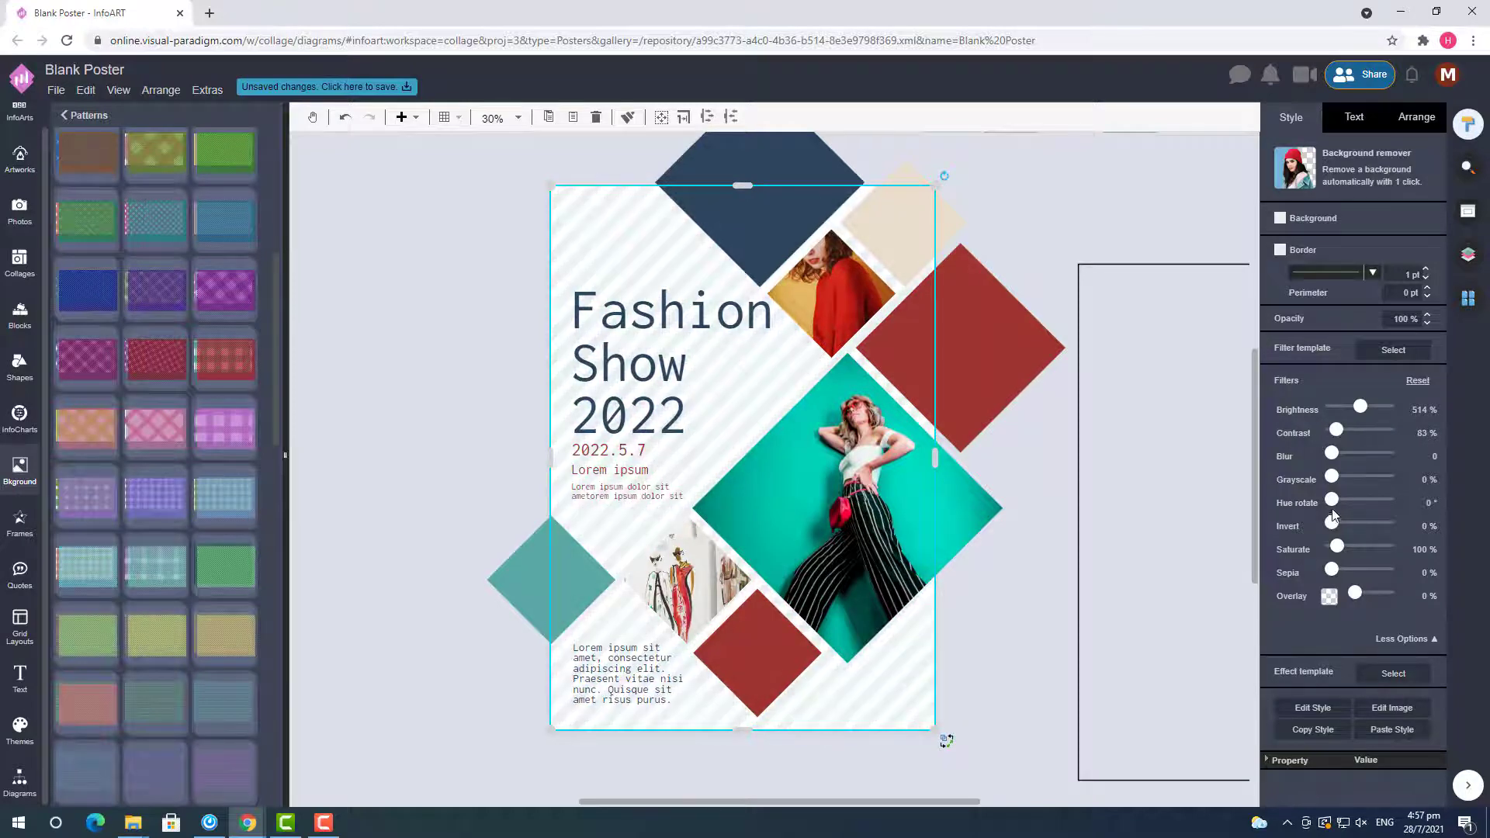
pyautogui.click(1329, 596)
pyautogui.click(1370, 604)
pyautogui.click(1038, 611)
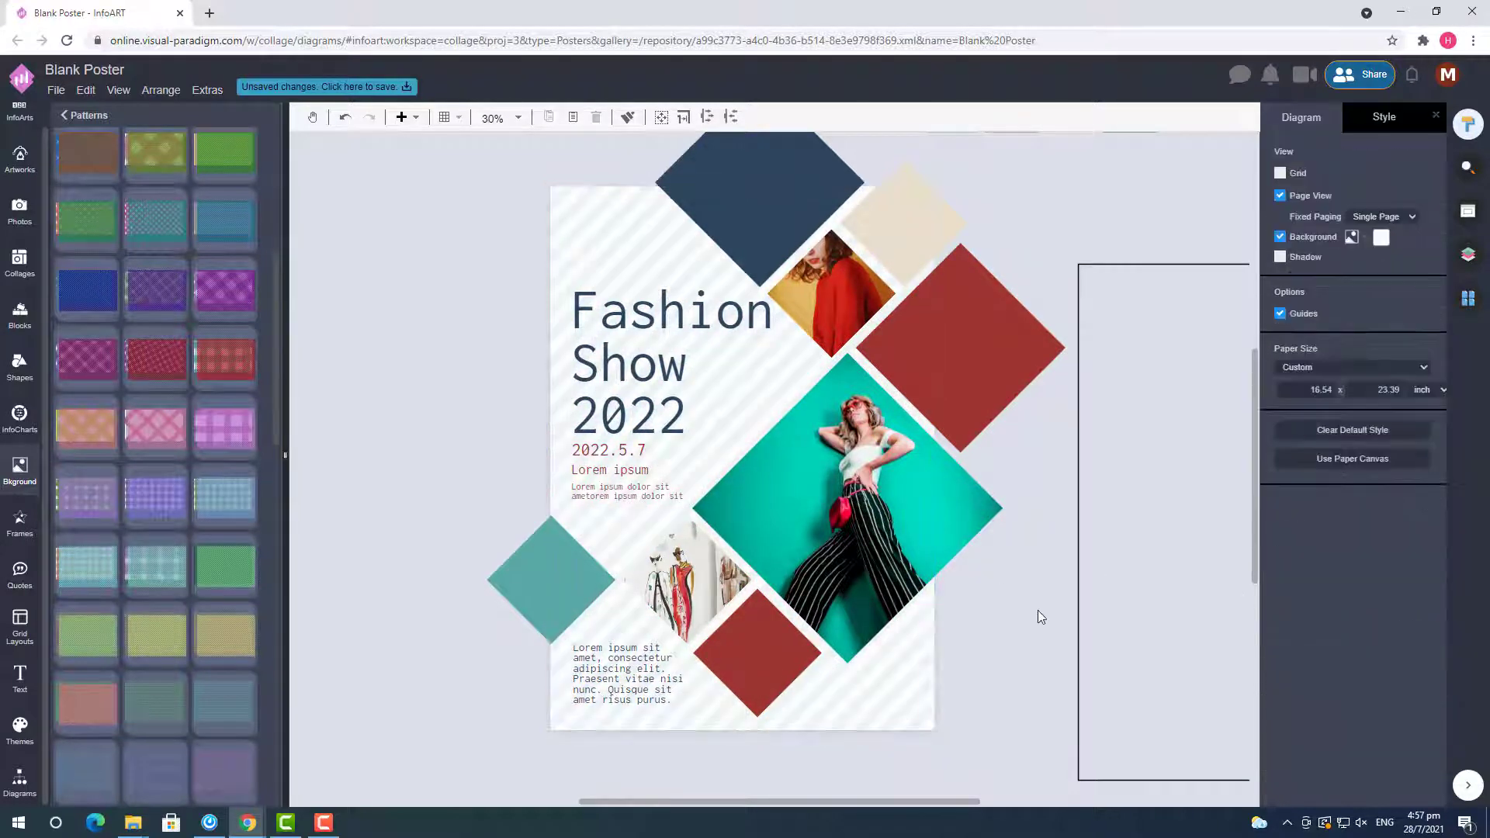
pyautogui.scroll(1, 1038, 611)
pyautogui.hotkey('ctrl', 'z')
pyautogui.press('Delete')
# - Move the border rectangle back onto the page so it frames the poster content
pyautogui.scroll(-2, 1037, 611)
pyautogui.moveTo(1079, 613); pyautogui.dragTo(791, 467)
pyautogui.click(1115, 492)
pyautogui.click(789, 466)
pyautogui.click(1118, 570)
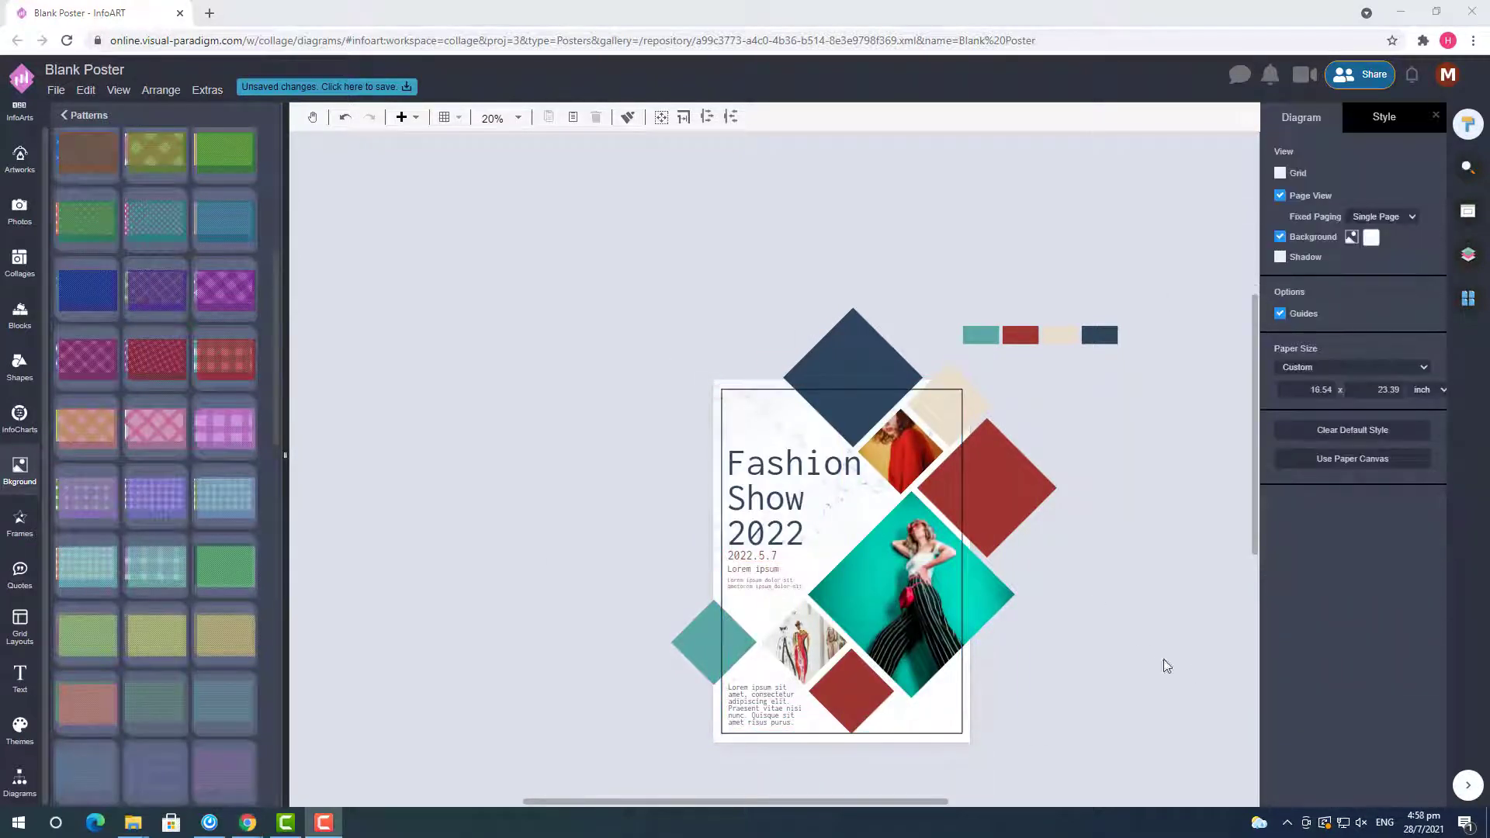
# - Enlarge the border rectangle slightly toward the page edges
pyautogui.click(1087, 664)
pyautogui.scroll(2, 1086, 664)
pyautogui.click(857, 742)
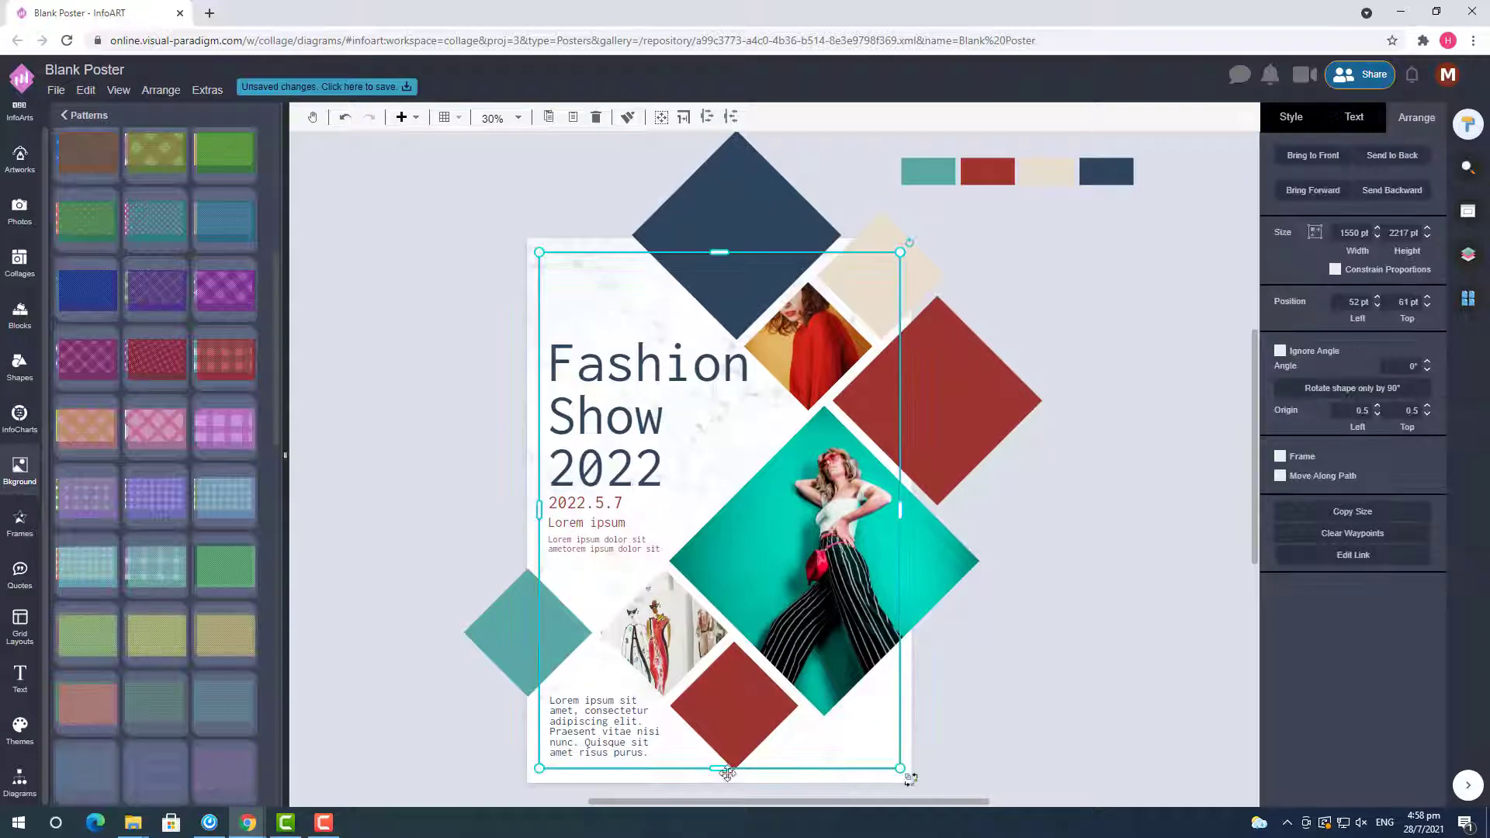
pyautogui.moveTo(841, 342); pyautogui.dragTo(843, 340)
pyautogui.click(1157, 575)
# - Change the border rectangle's line color to teal
pyautogui.click(892, 751)
pyautogui.click(1308, 116)
pyautogui.click(1414, 258)
pyautogui.click(1062, 618)
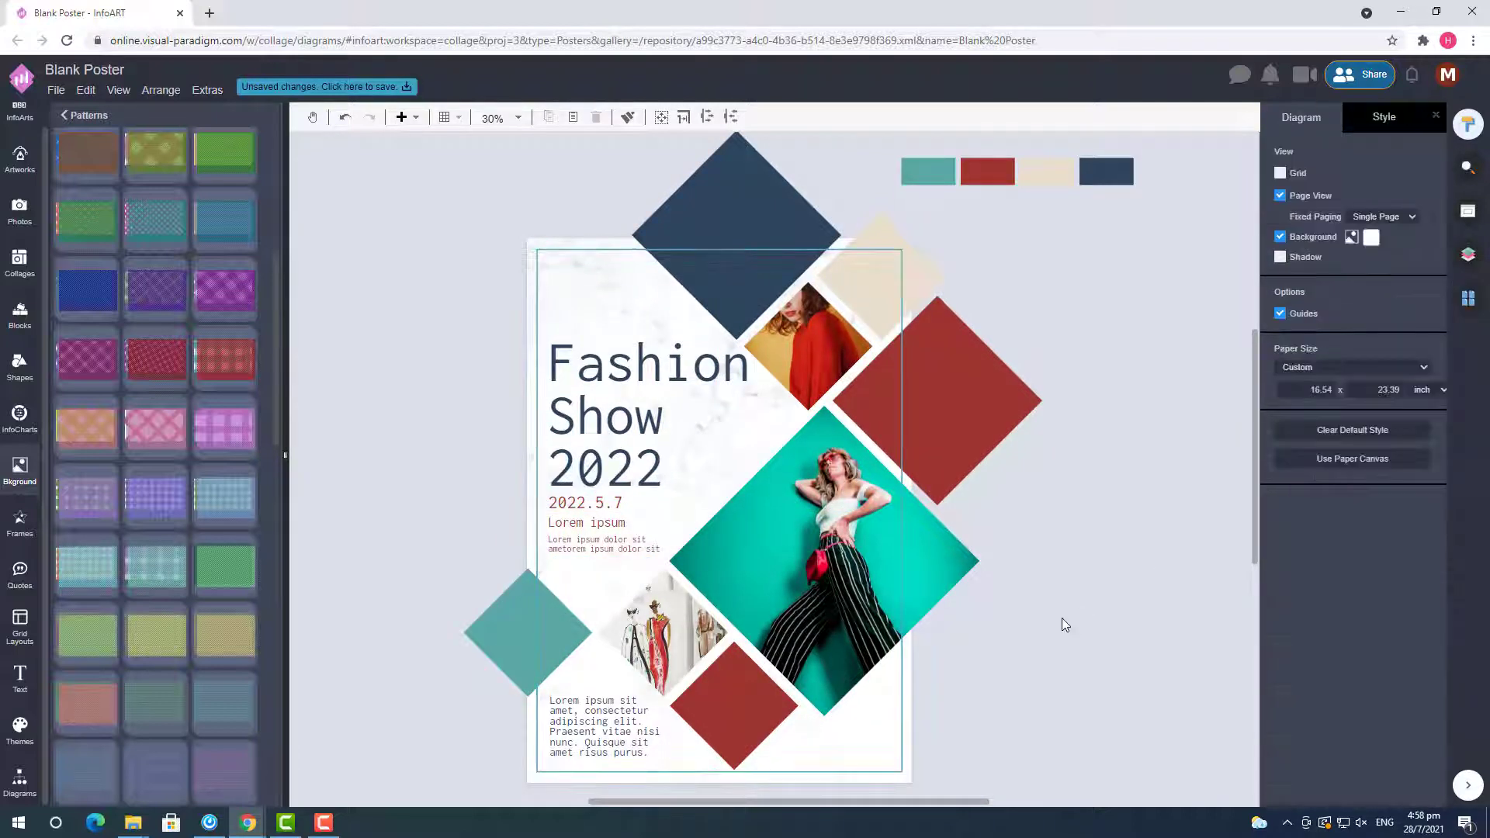
# - Export the poster as a JPG image at 100% zoom with a border width of 0 and open the downloaded file
pyautogui.click(56, 89)
pyautogui.moveTo(111, 354)
pyautogui.click(272, 380)
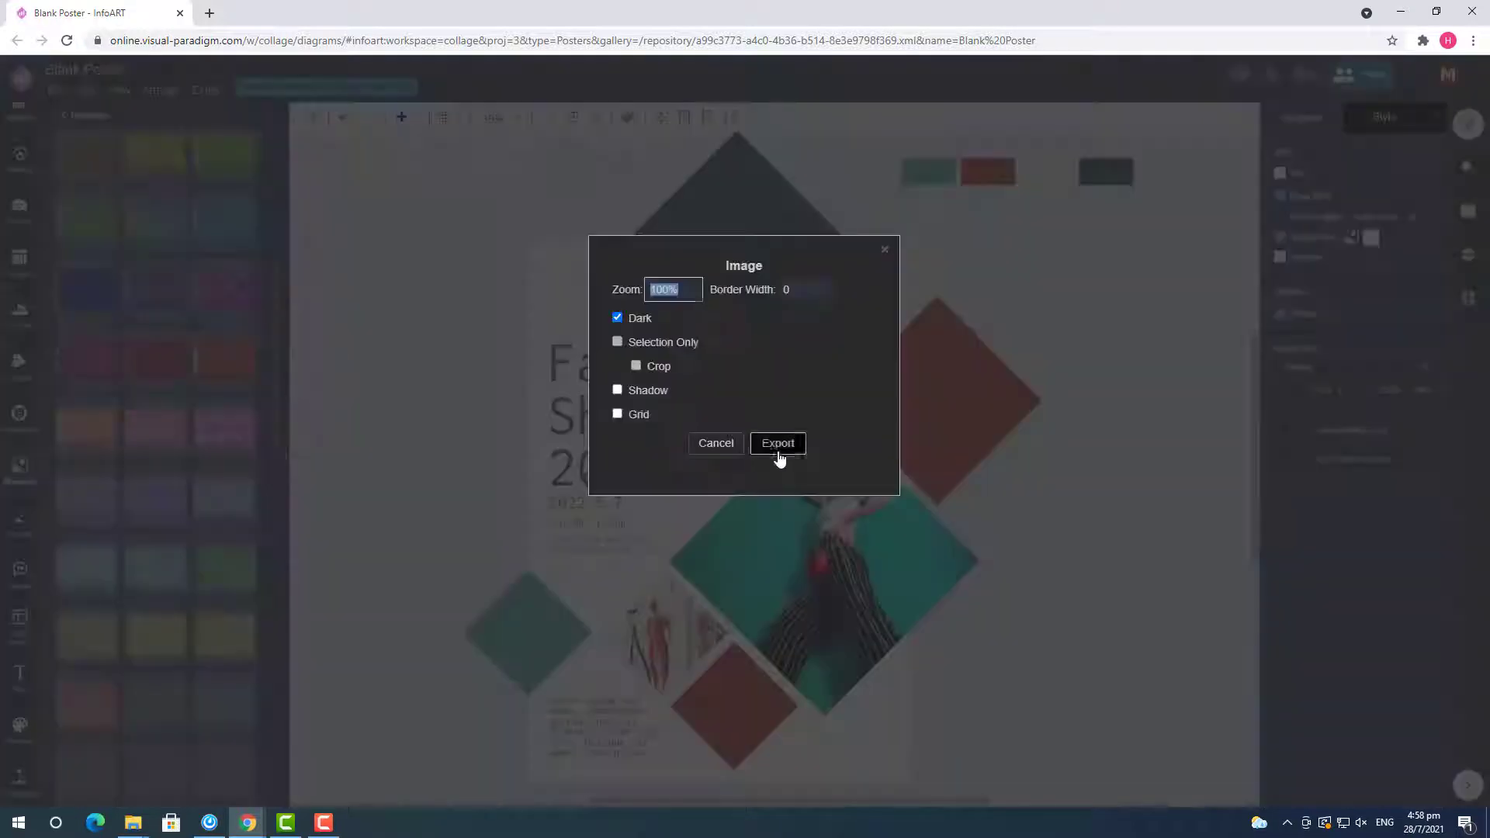
pyautogui.click(778, 448)
pyautogui.click(848, 448)
pyautogui.click(89, 785)
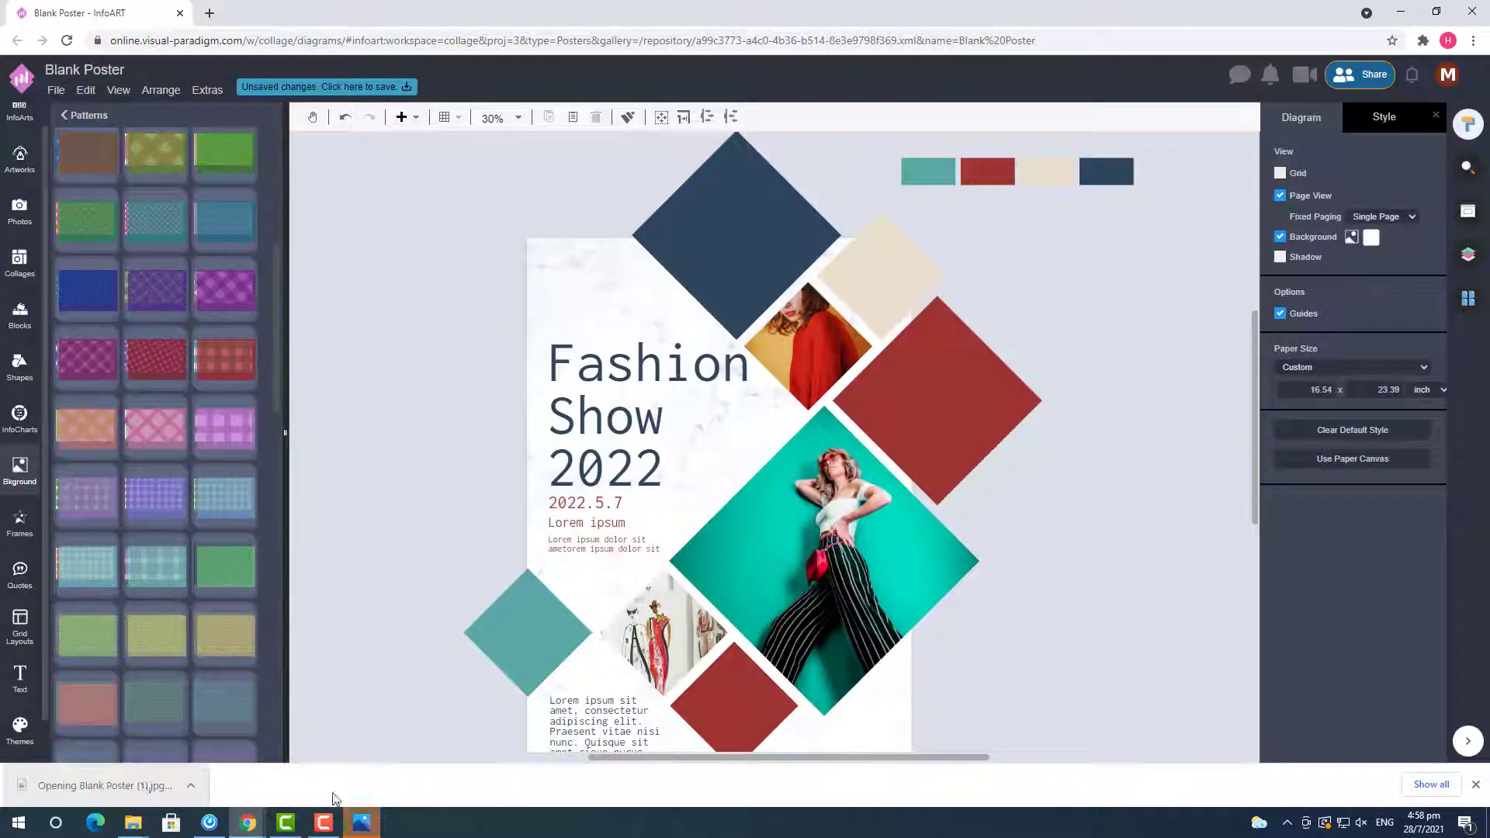